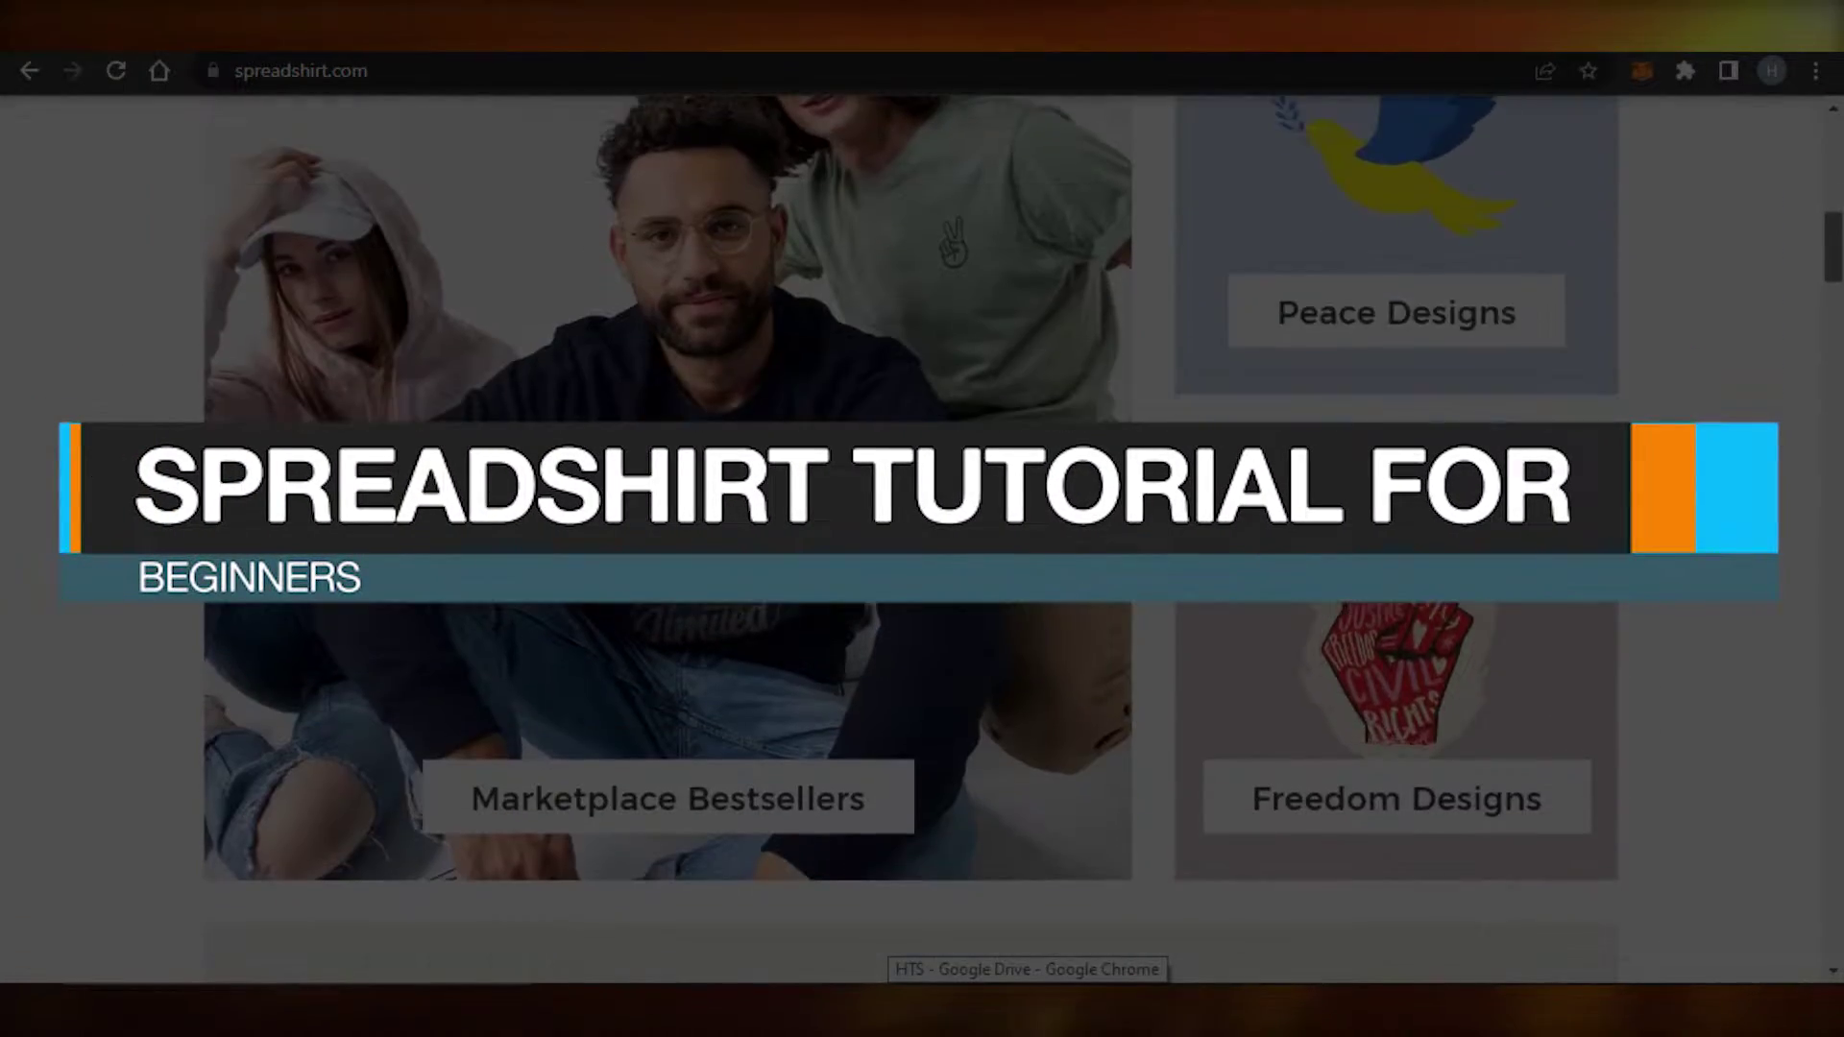
Step: Scroll through the Spreadshirt homepage to look over its design categories
{"action": "scroll", "coordinate": [1023, 564], "scroll_direction": "down", "scroll_amount": 9}
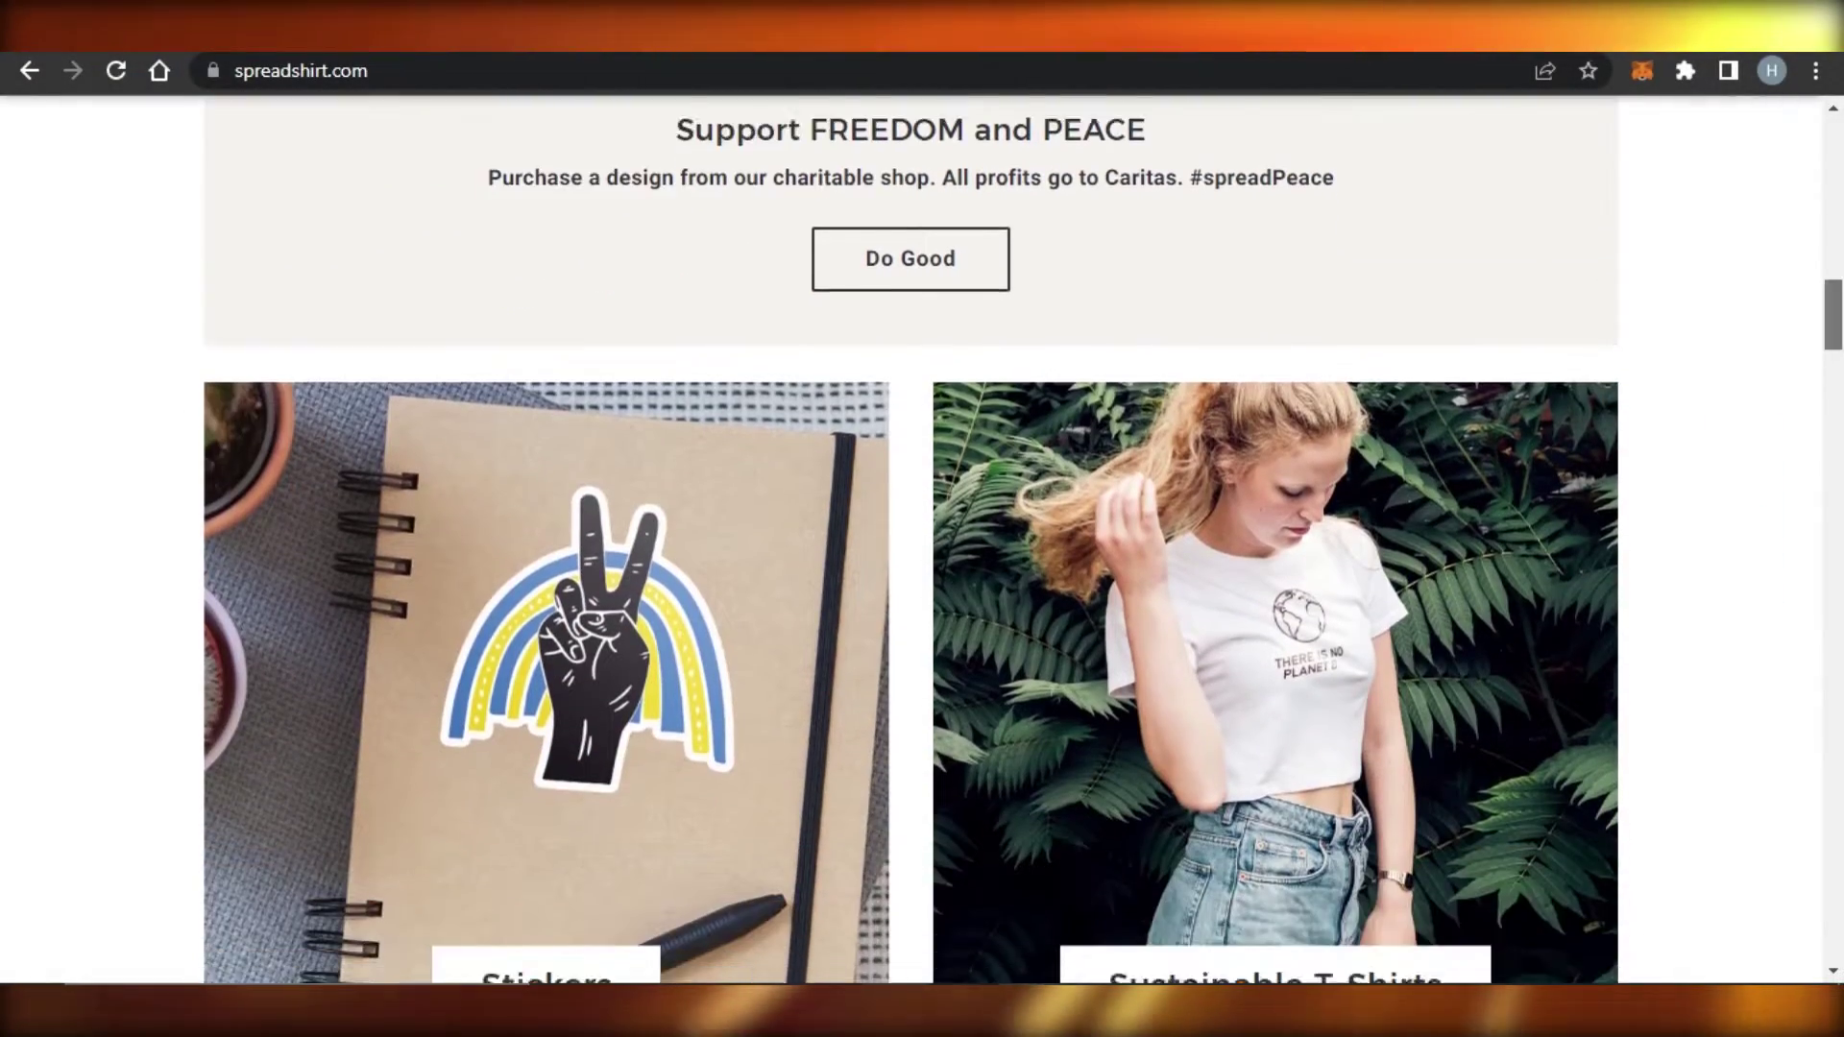
{"action": "scroll", "coordinate": [910, 538], "scroll_direction": "down", "scroll_amount": 5}
{"action": "scroll", "coordinate": [911, 537], "scroll_direction": "down", "scroll_amount": 8}
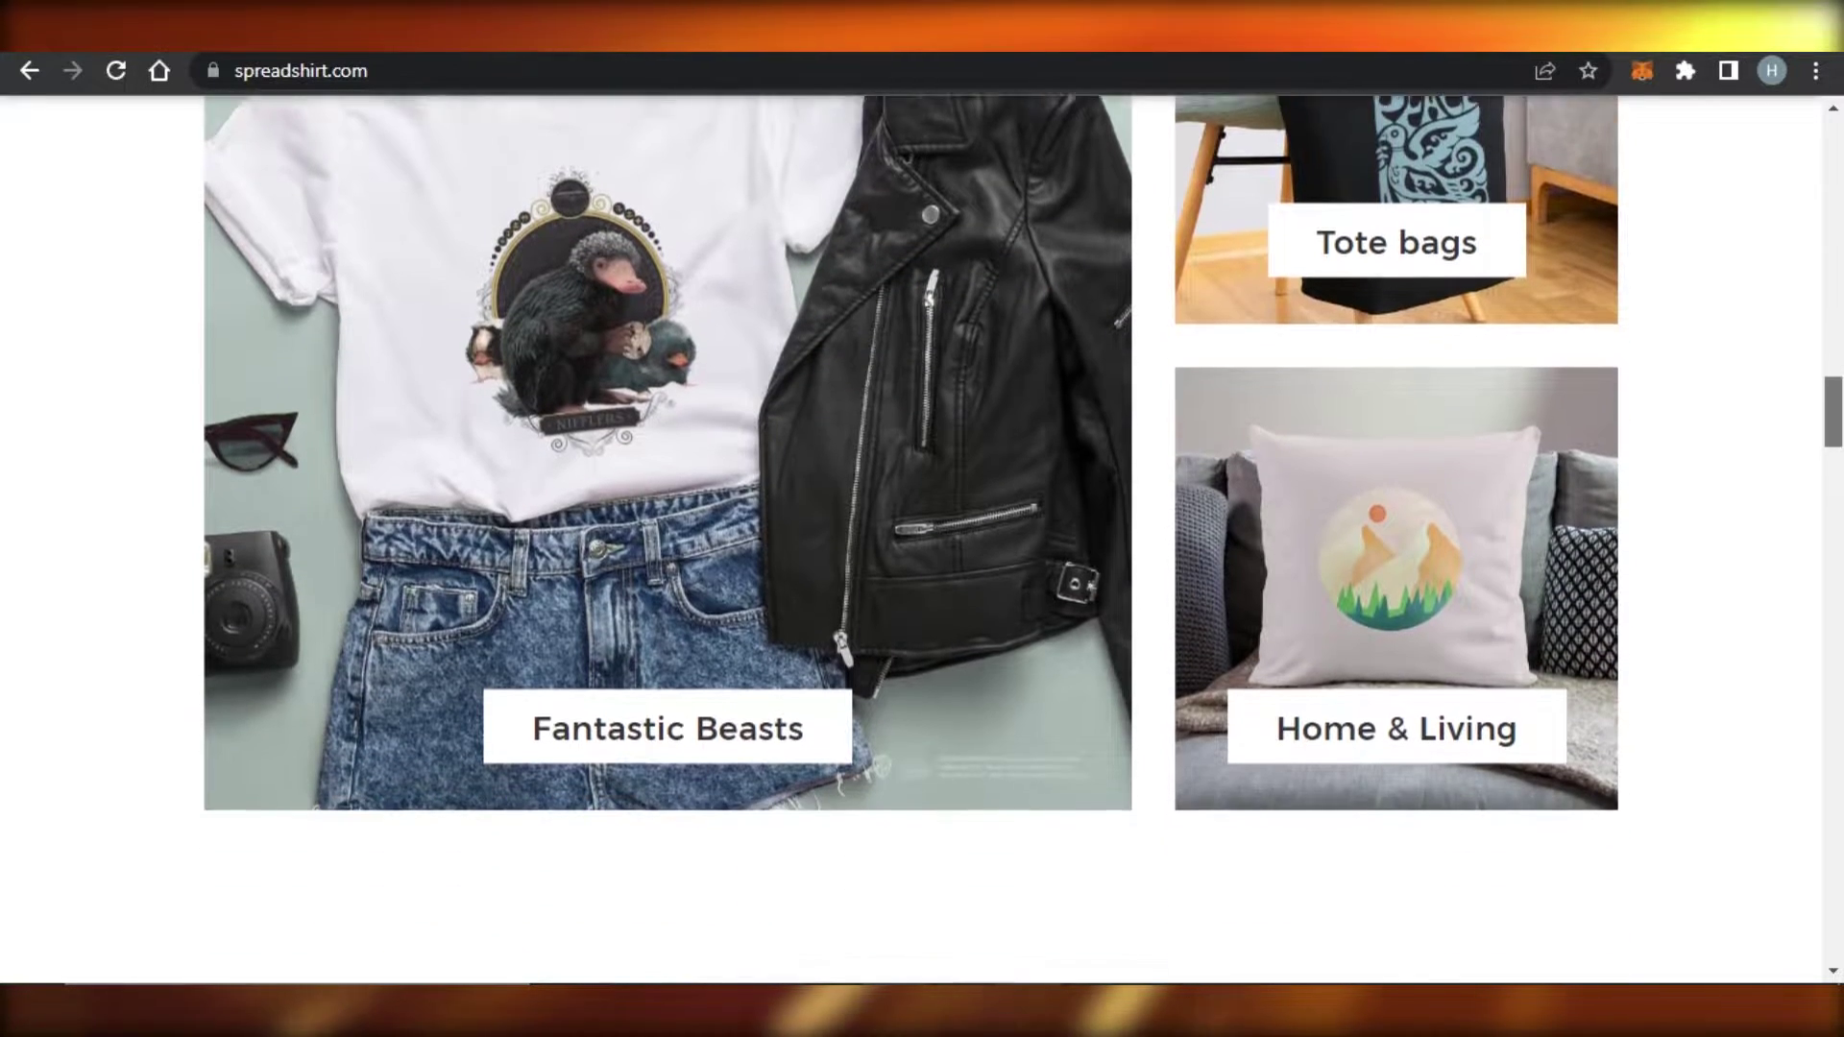
{"action": "scroll", "coordinate": [910, 538], "scroll_direction": "down", "scroll_amount": 7}
{"action": "scroll", "coordinate": [910, 538], "scroll_direction": "up", "scroll_amount": 2}
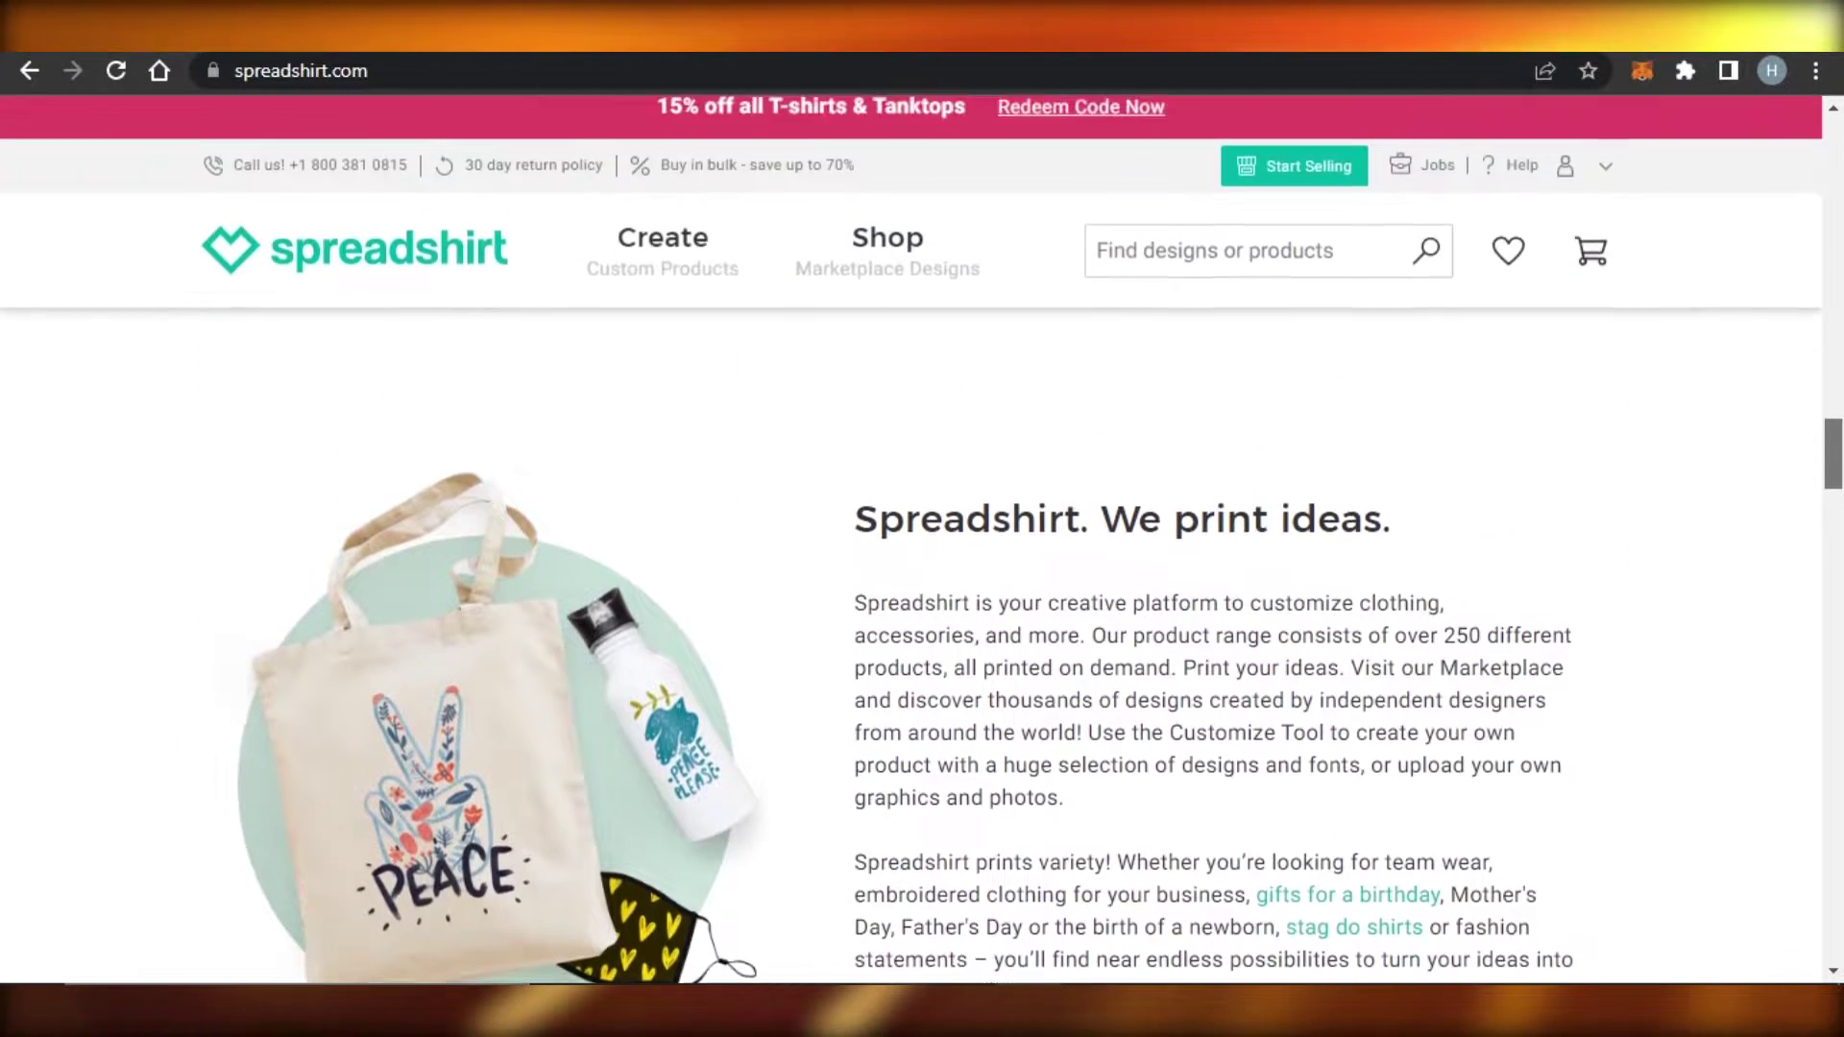
{"action": "scroll", "coordinate": [911, 537], "scroll_direction": "up", "scroll_amount": 8}
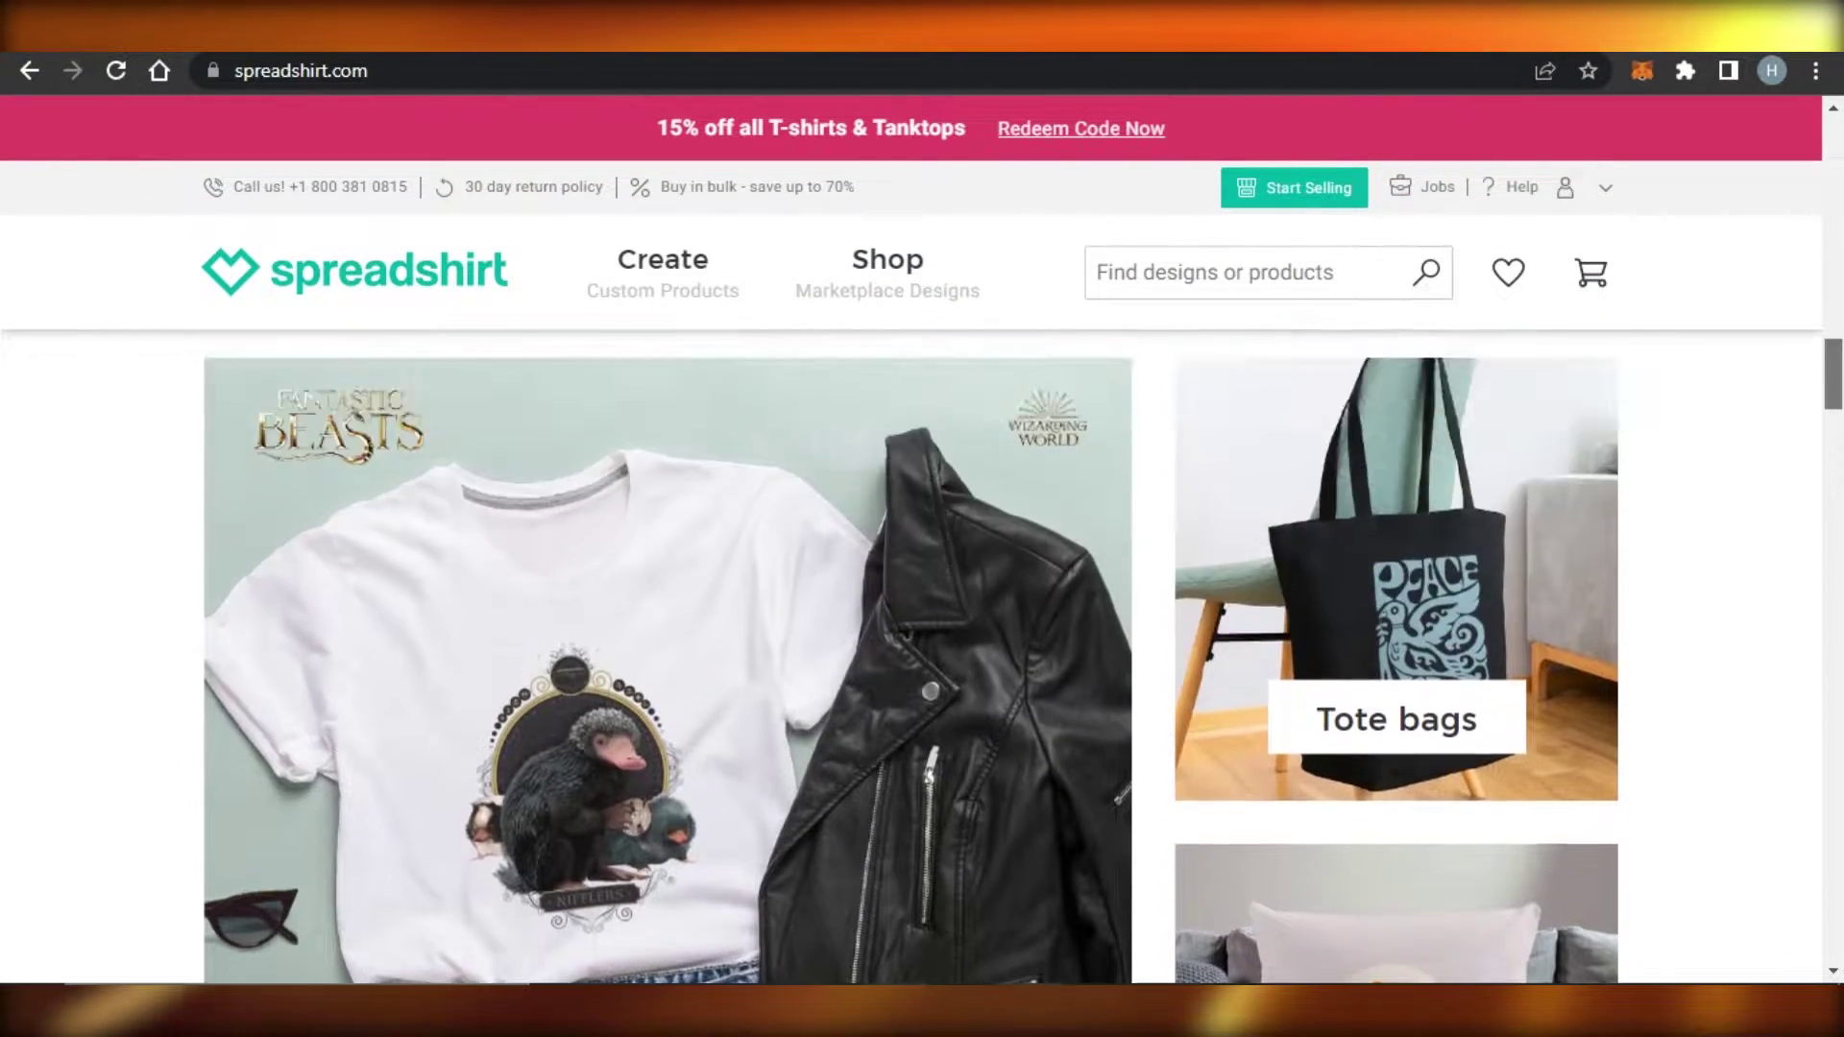
{"action": "scroll", "coordinate": [910, 538], "scroll_direction": "up", "scroll_amount": 10}
{"action": "scroll", "coordinate": [910, 538], "scroll_direction": "down", "scroll_amount": 7}
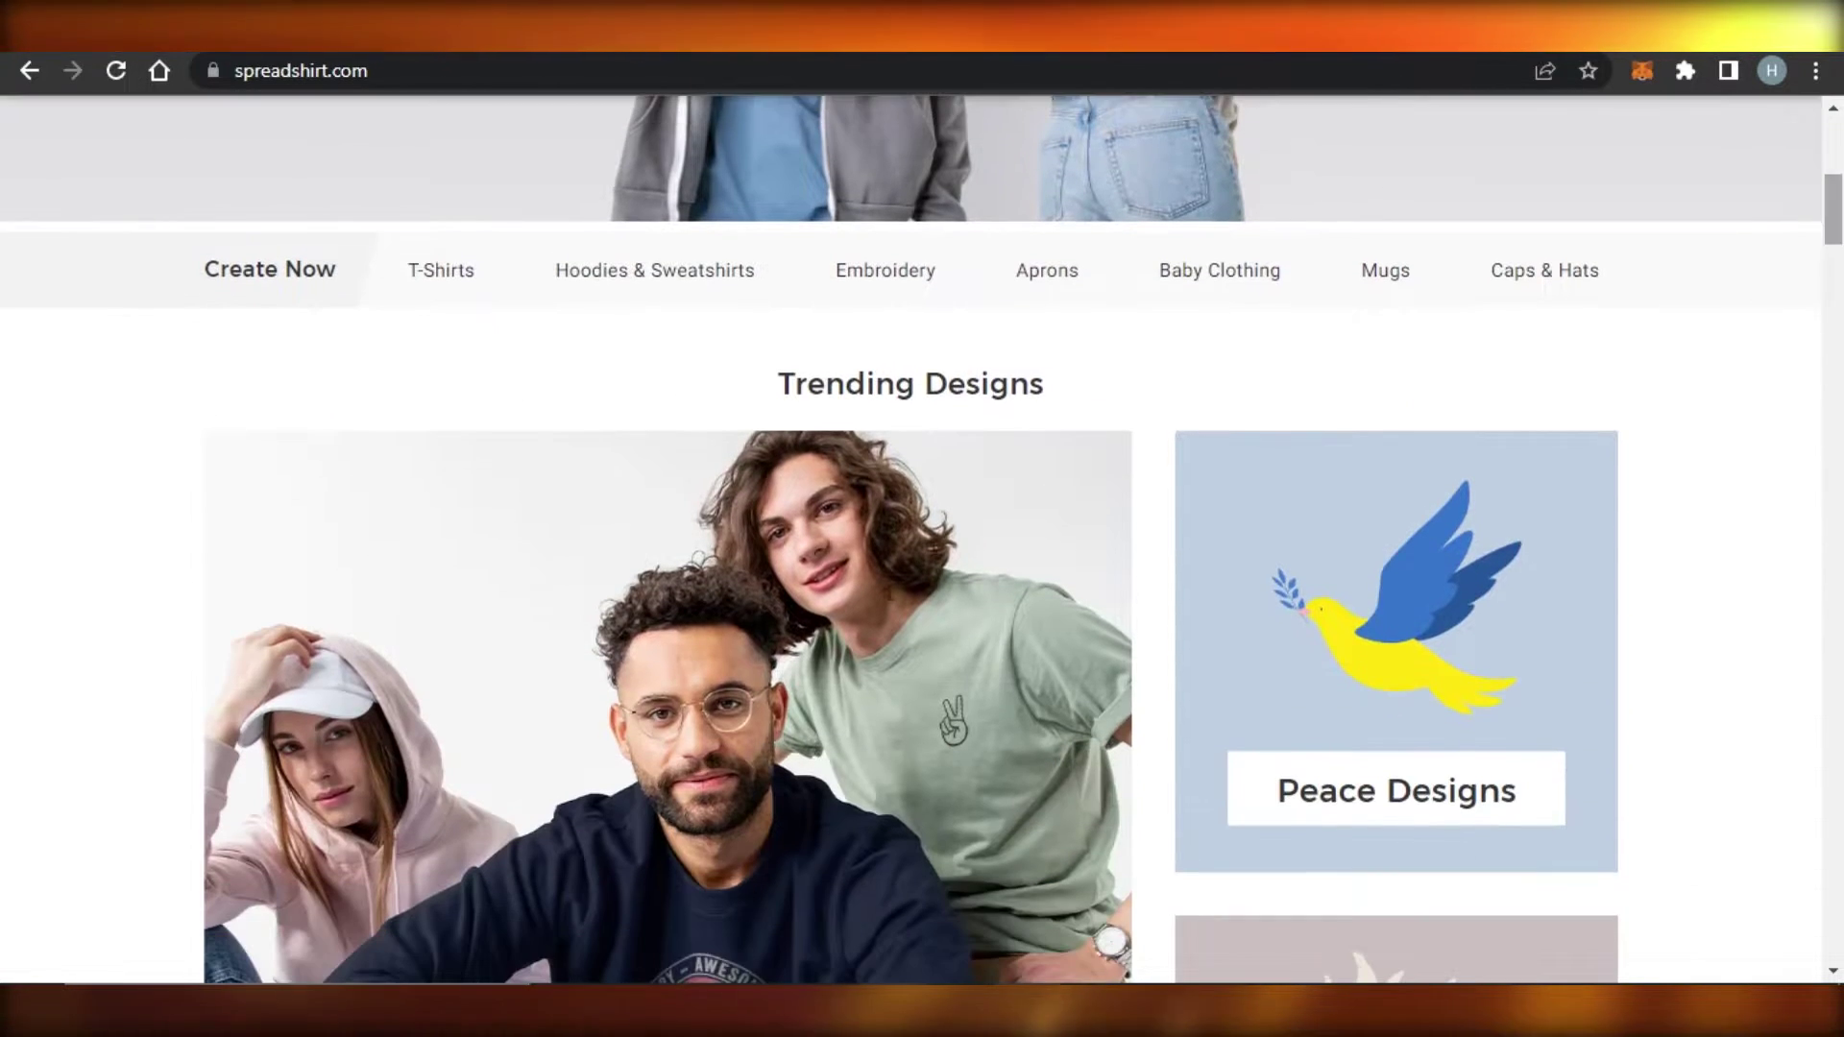
{"action": "scroll", "coordinate": [910, 538], "scroll_direction": "down", "scroll_amount": 3}
{"action": "scroll", "coordinate": [911, 538], "scroll_direction": "up", "scroll_amount": 1}
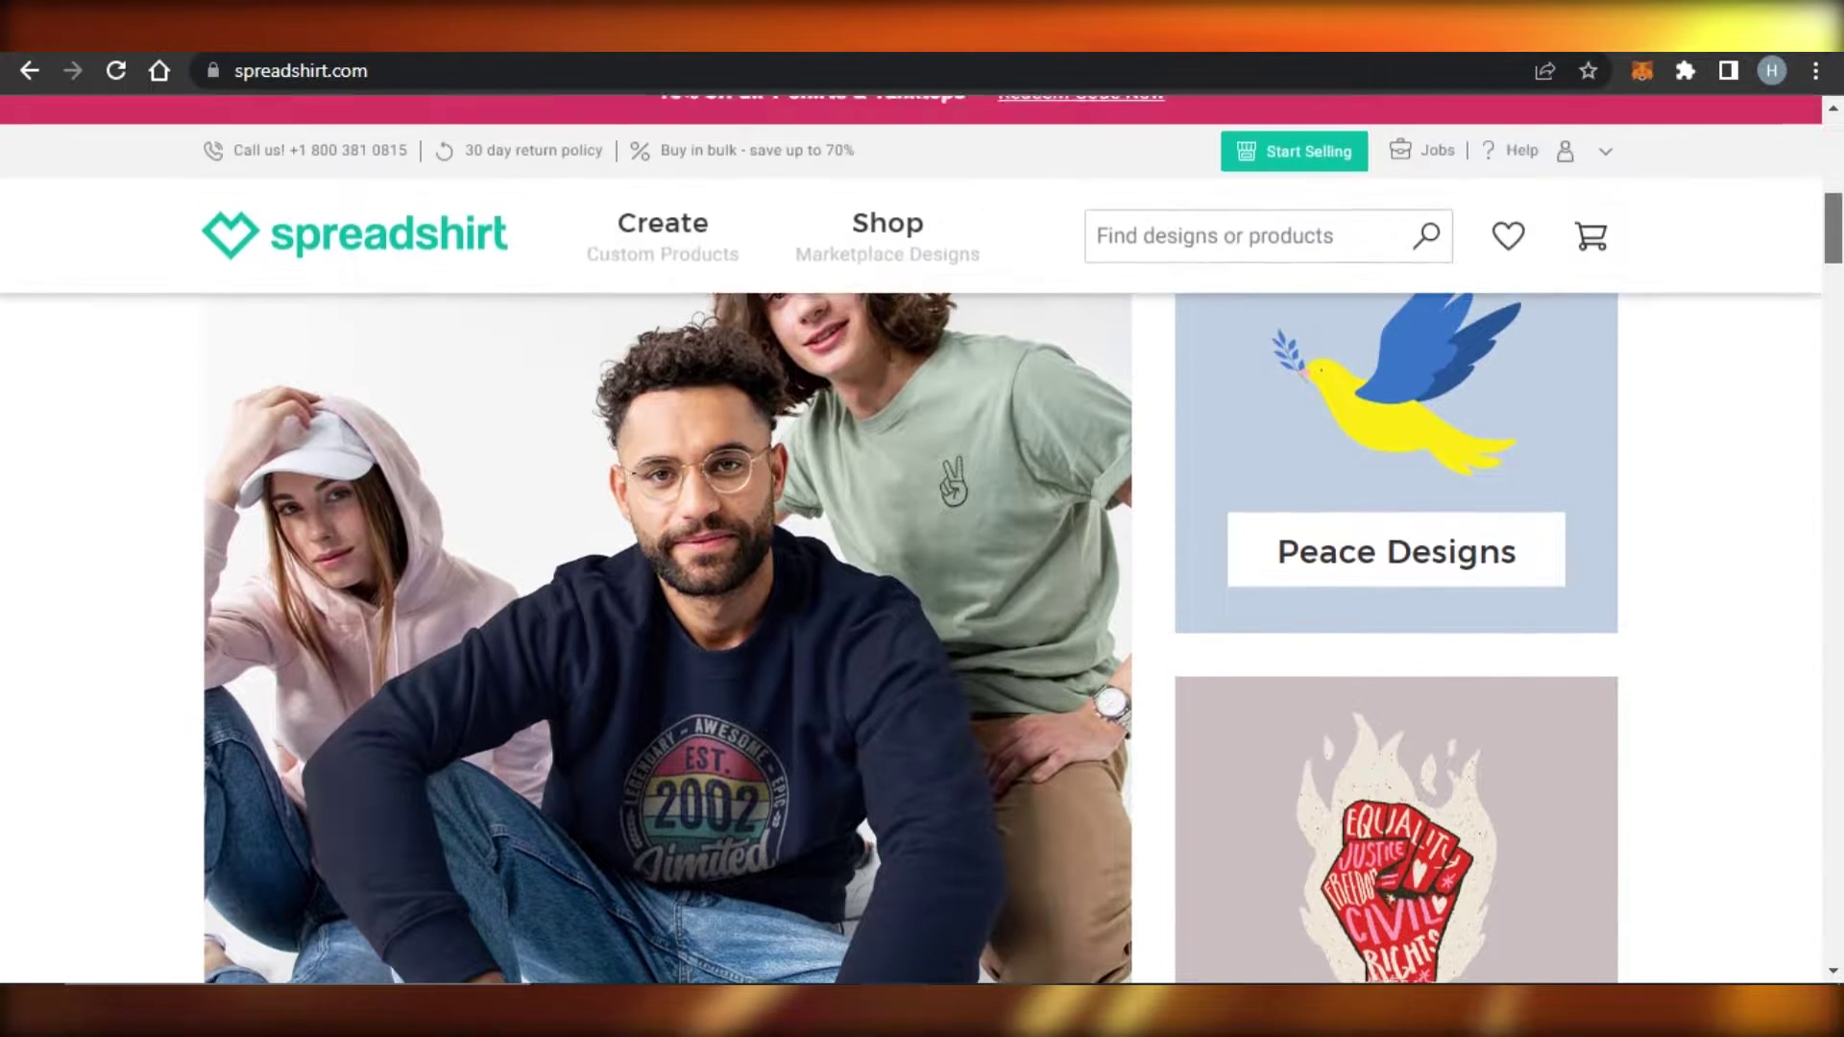
{"action": "scroll", "coordinate": [910, 537], "scroll_direction": "down", "scroll_amount": 2}
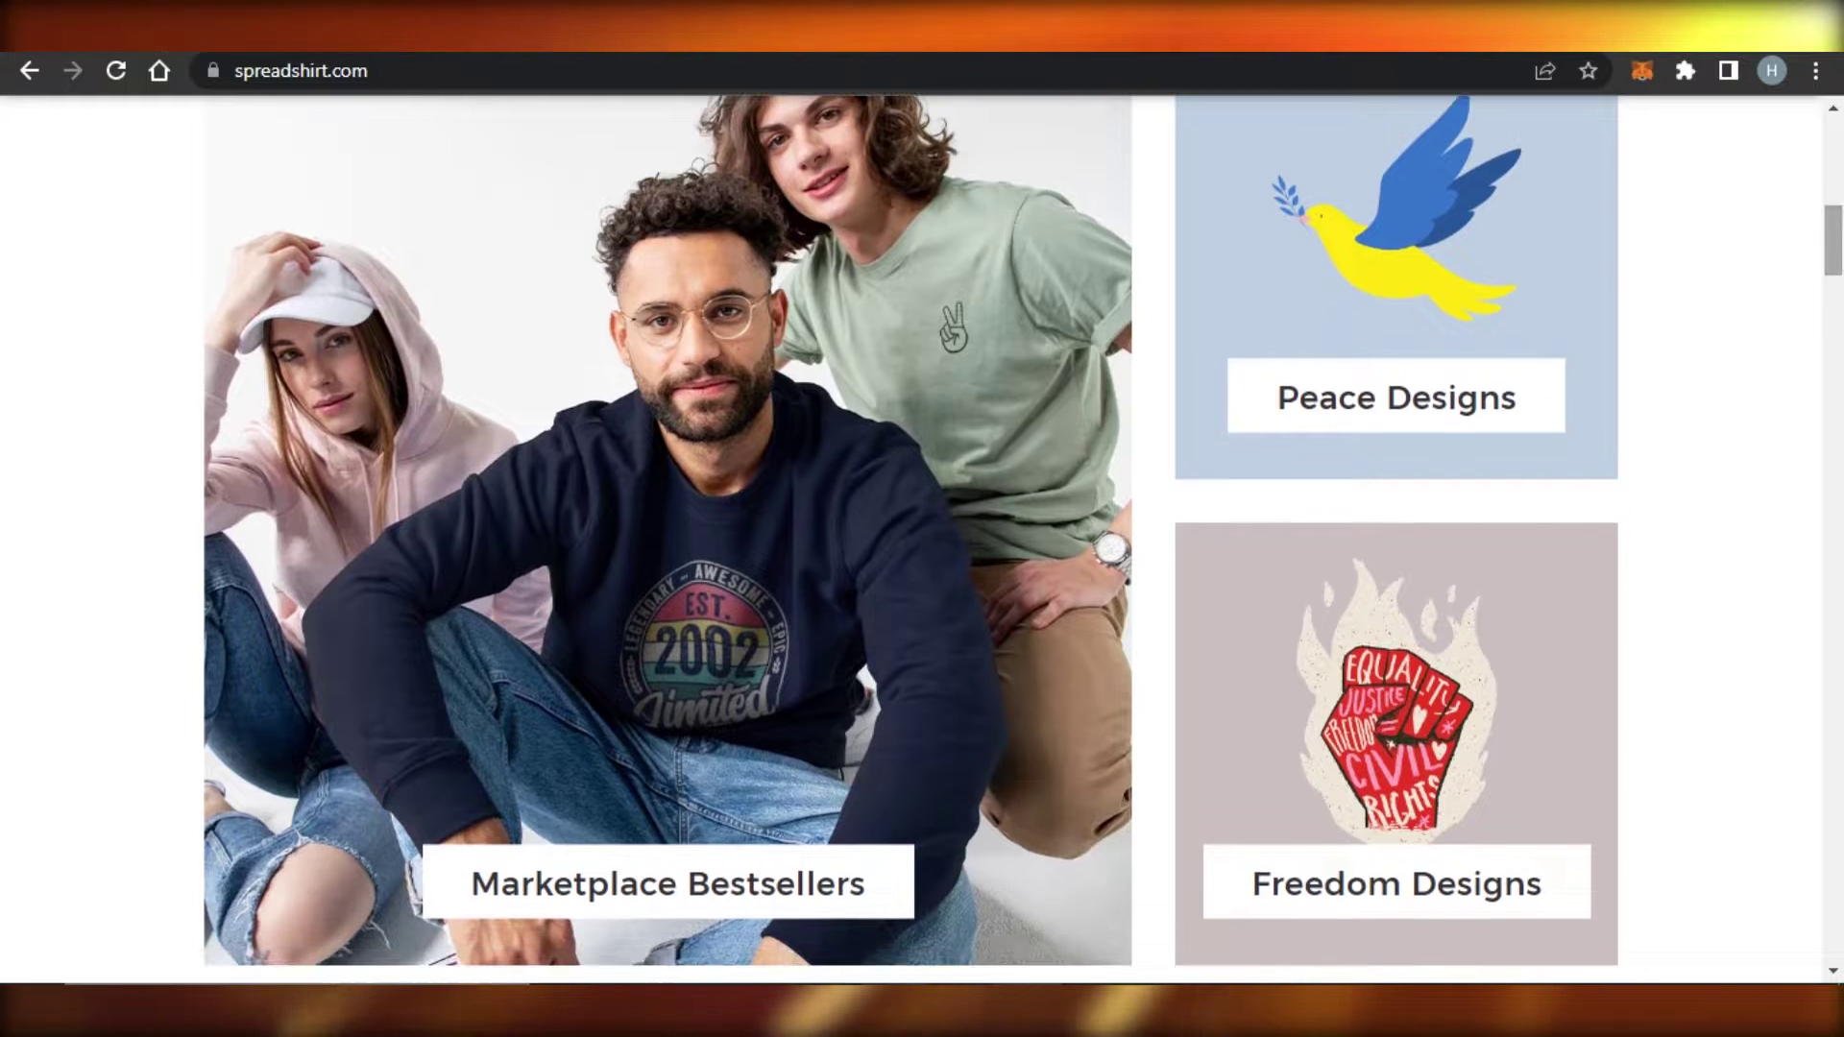
{"action": "scroll", "coordinate": [911, 538], "scroll_direction": "up", "scroll_amount": 10}
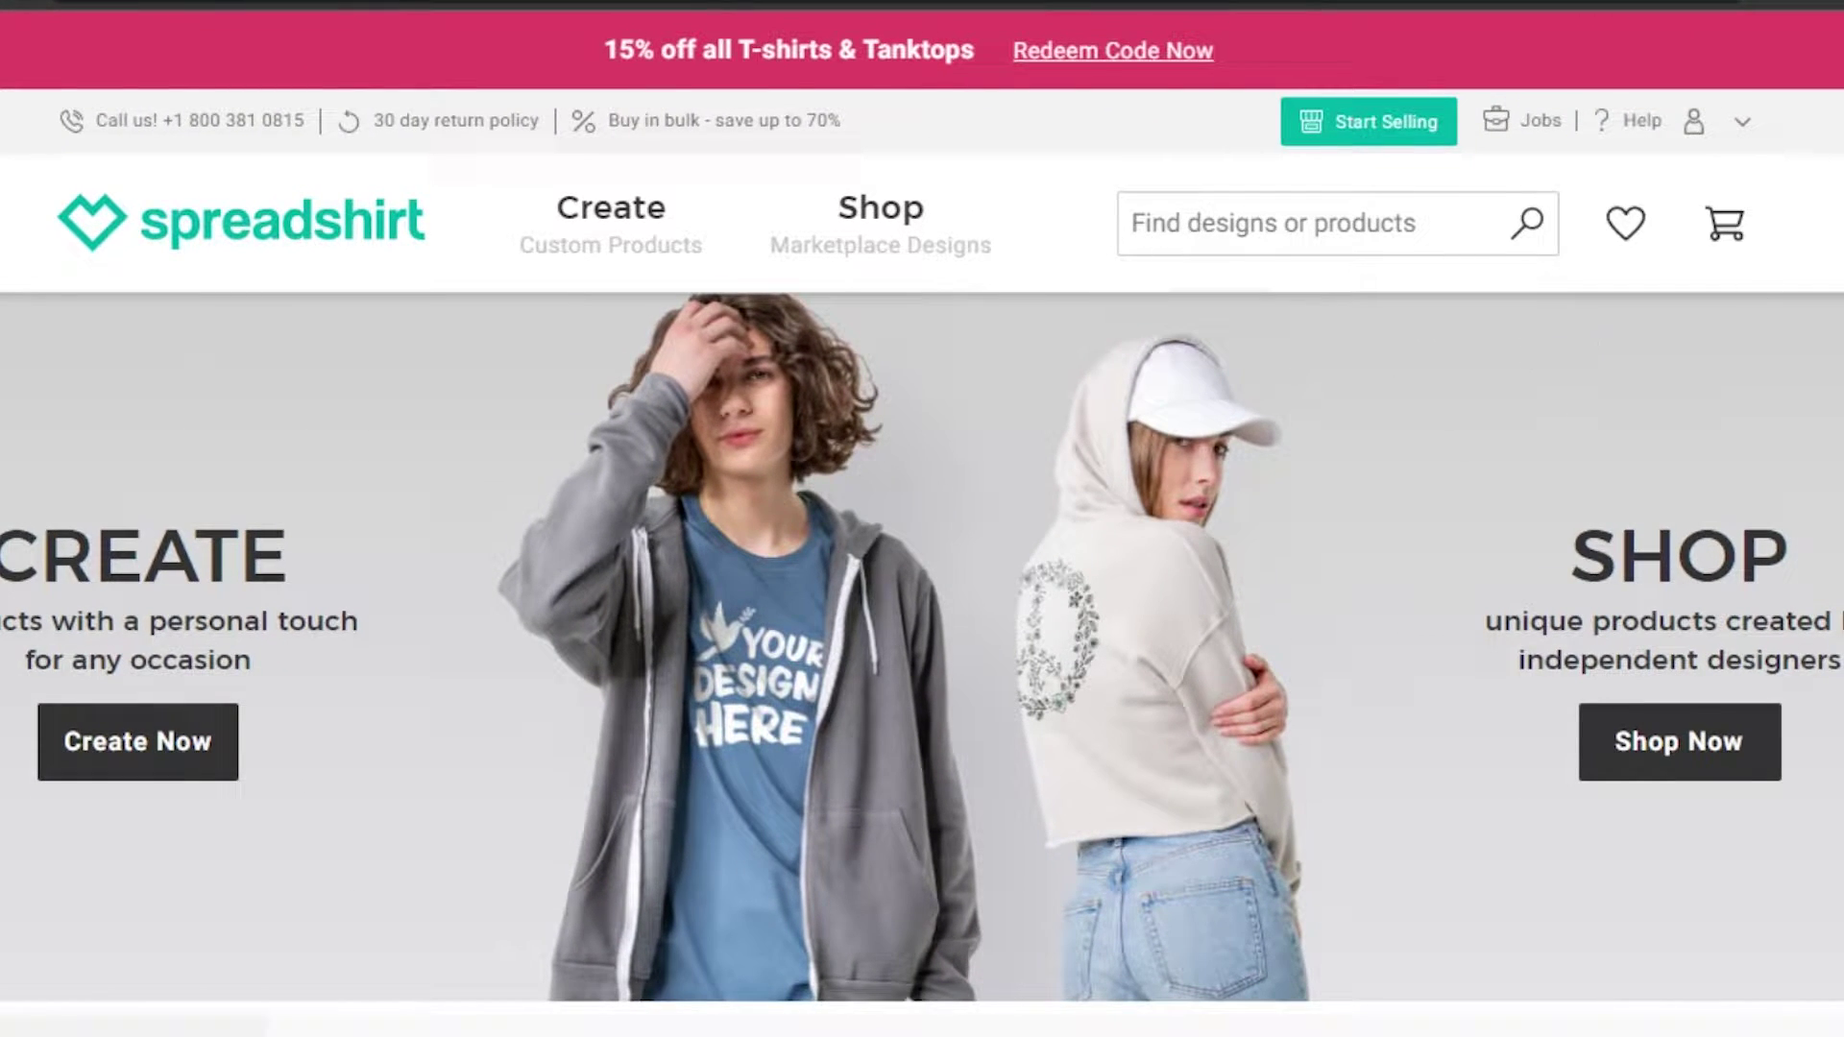
{"action": "scroll", "coordinate": [922, 518], "scroll_direction": "down", "scroll_amount": 10}
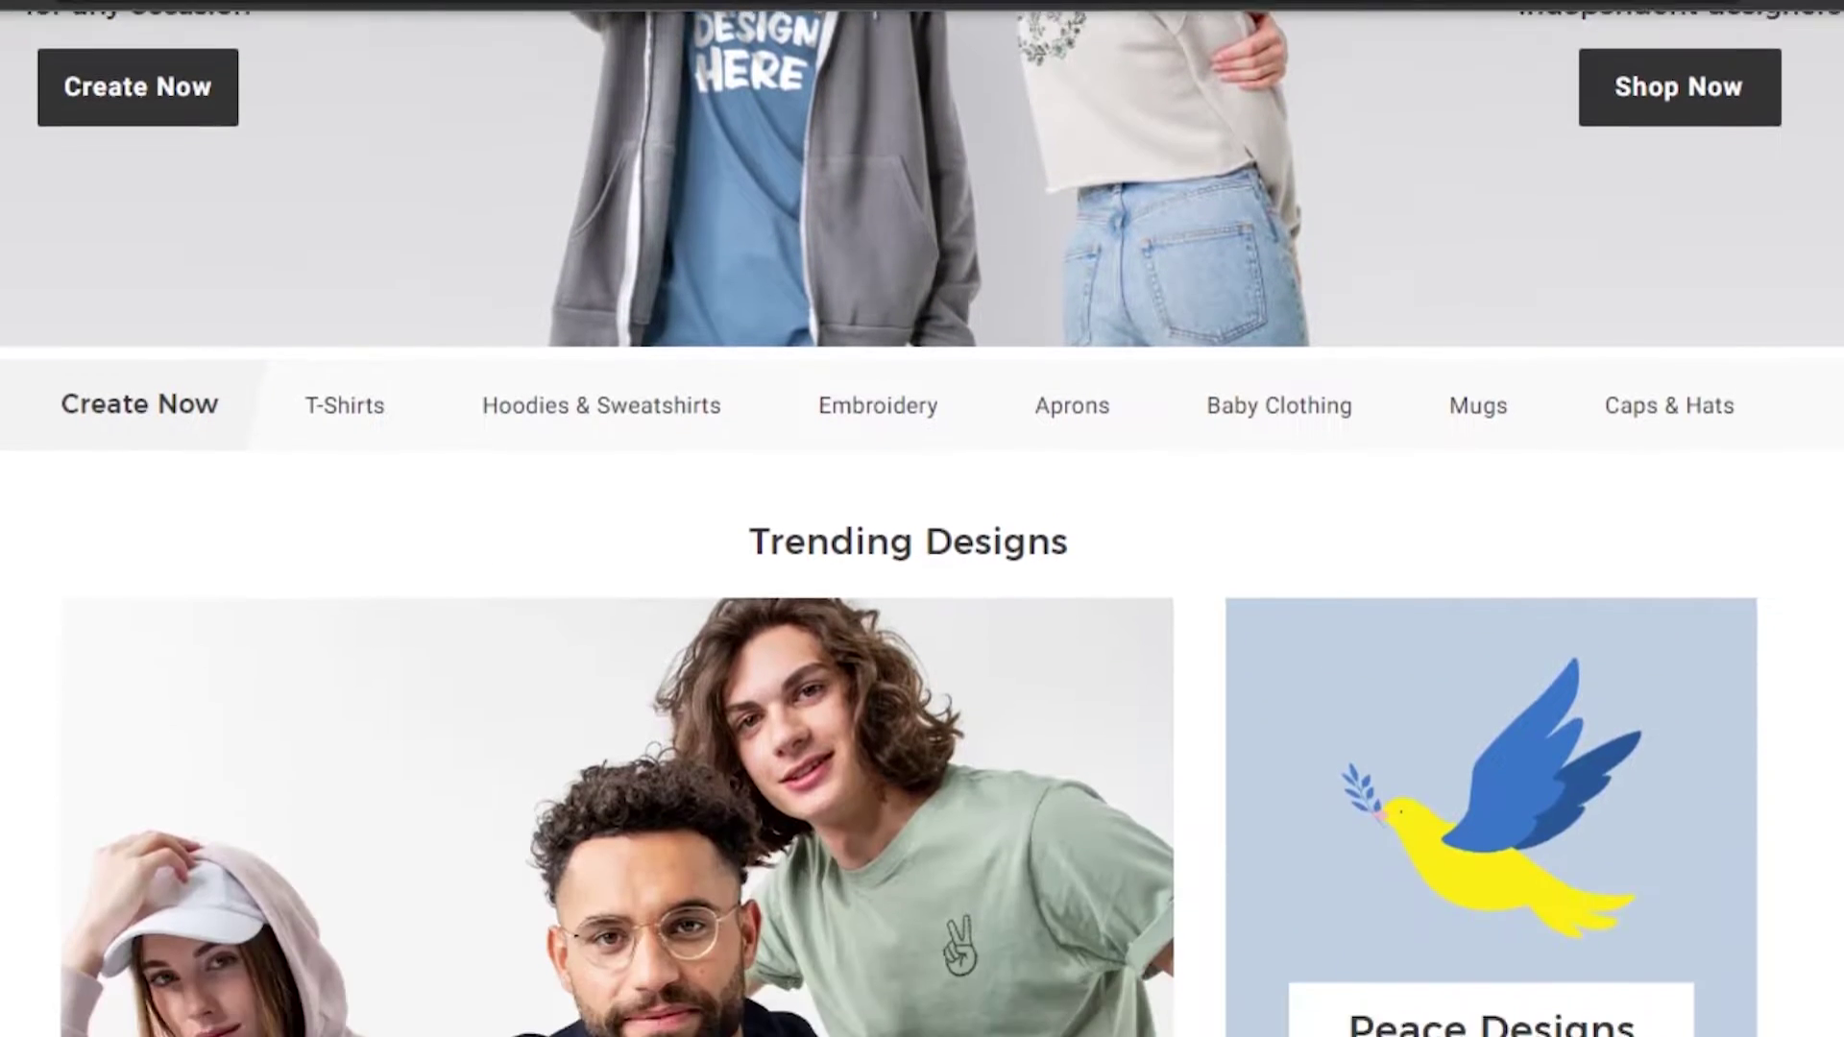
{"action": "scroll", "coordinate": [922, 518], "scroll_direction": "down", "scroll_amount": 2}
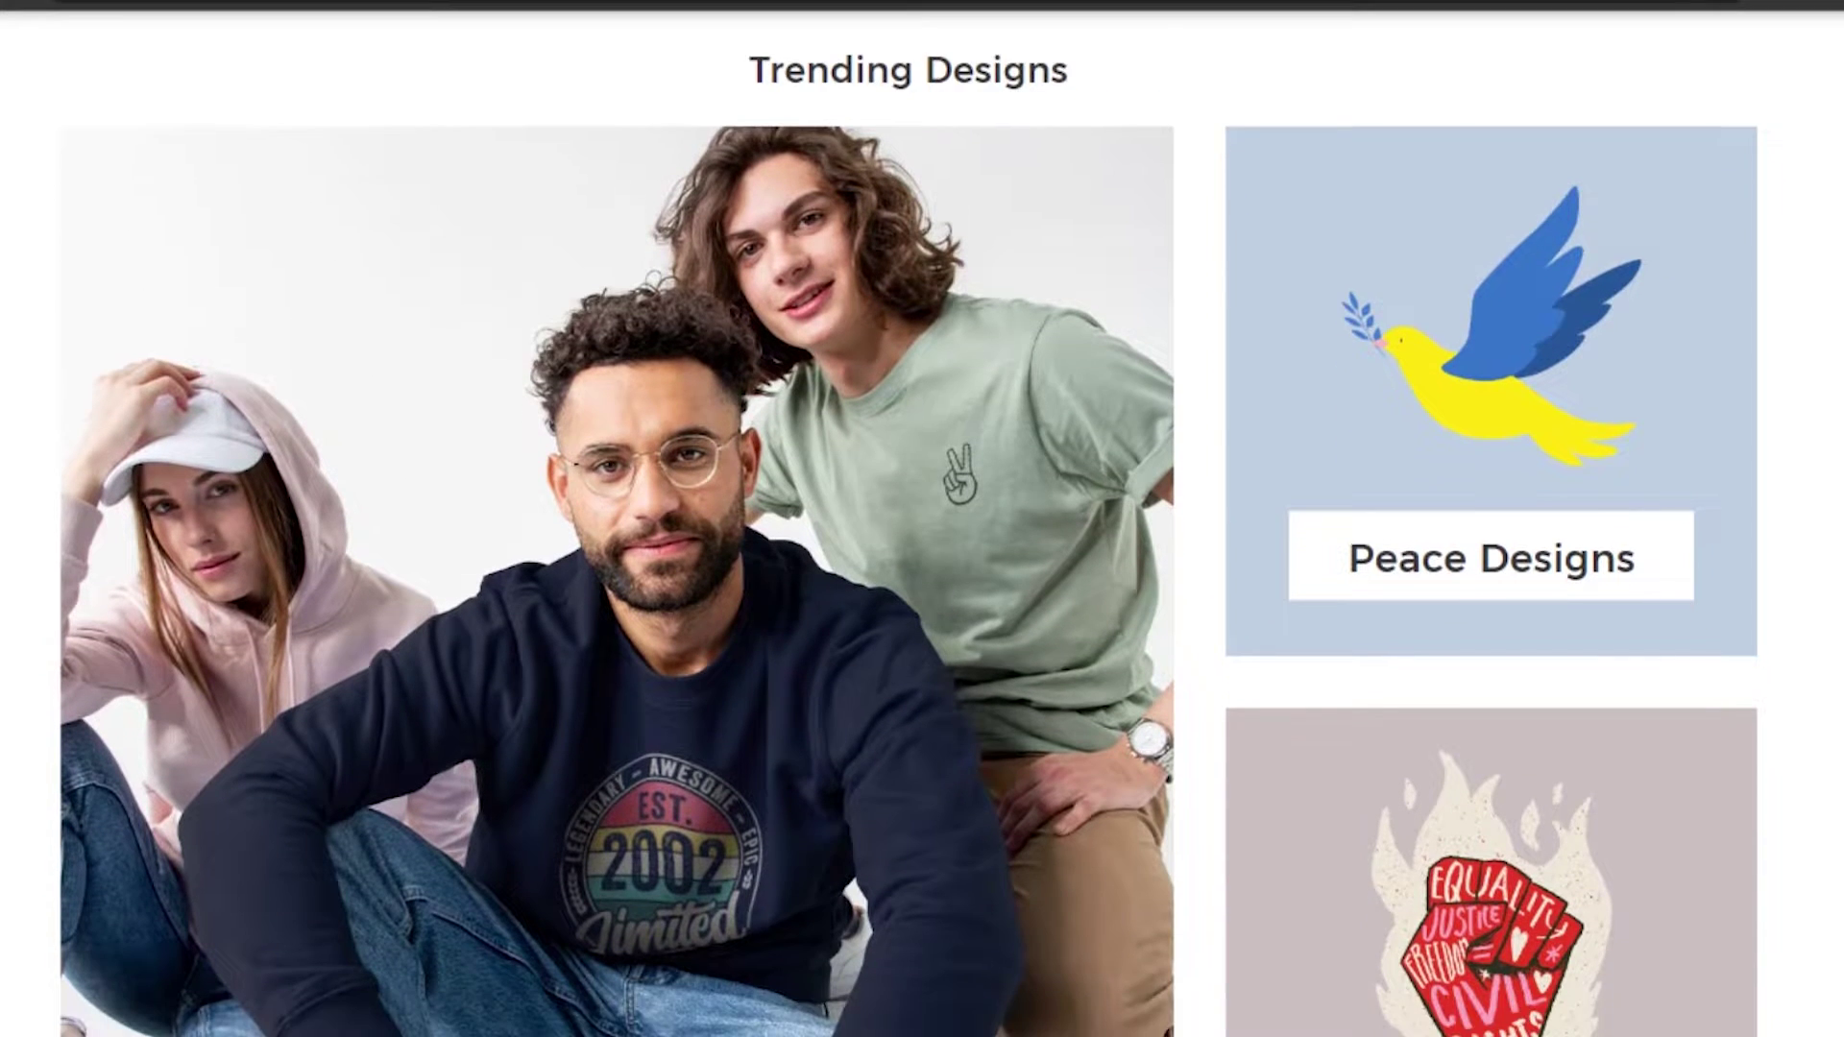
{"action": "scroll", "coordinate": [922, 519], "scroll_direction": "down", "scroll_amount": 6}
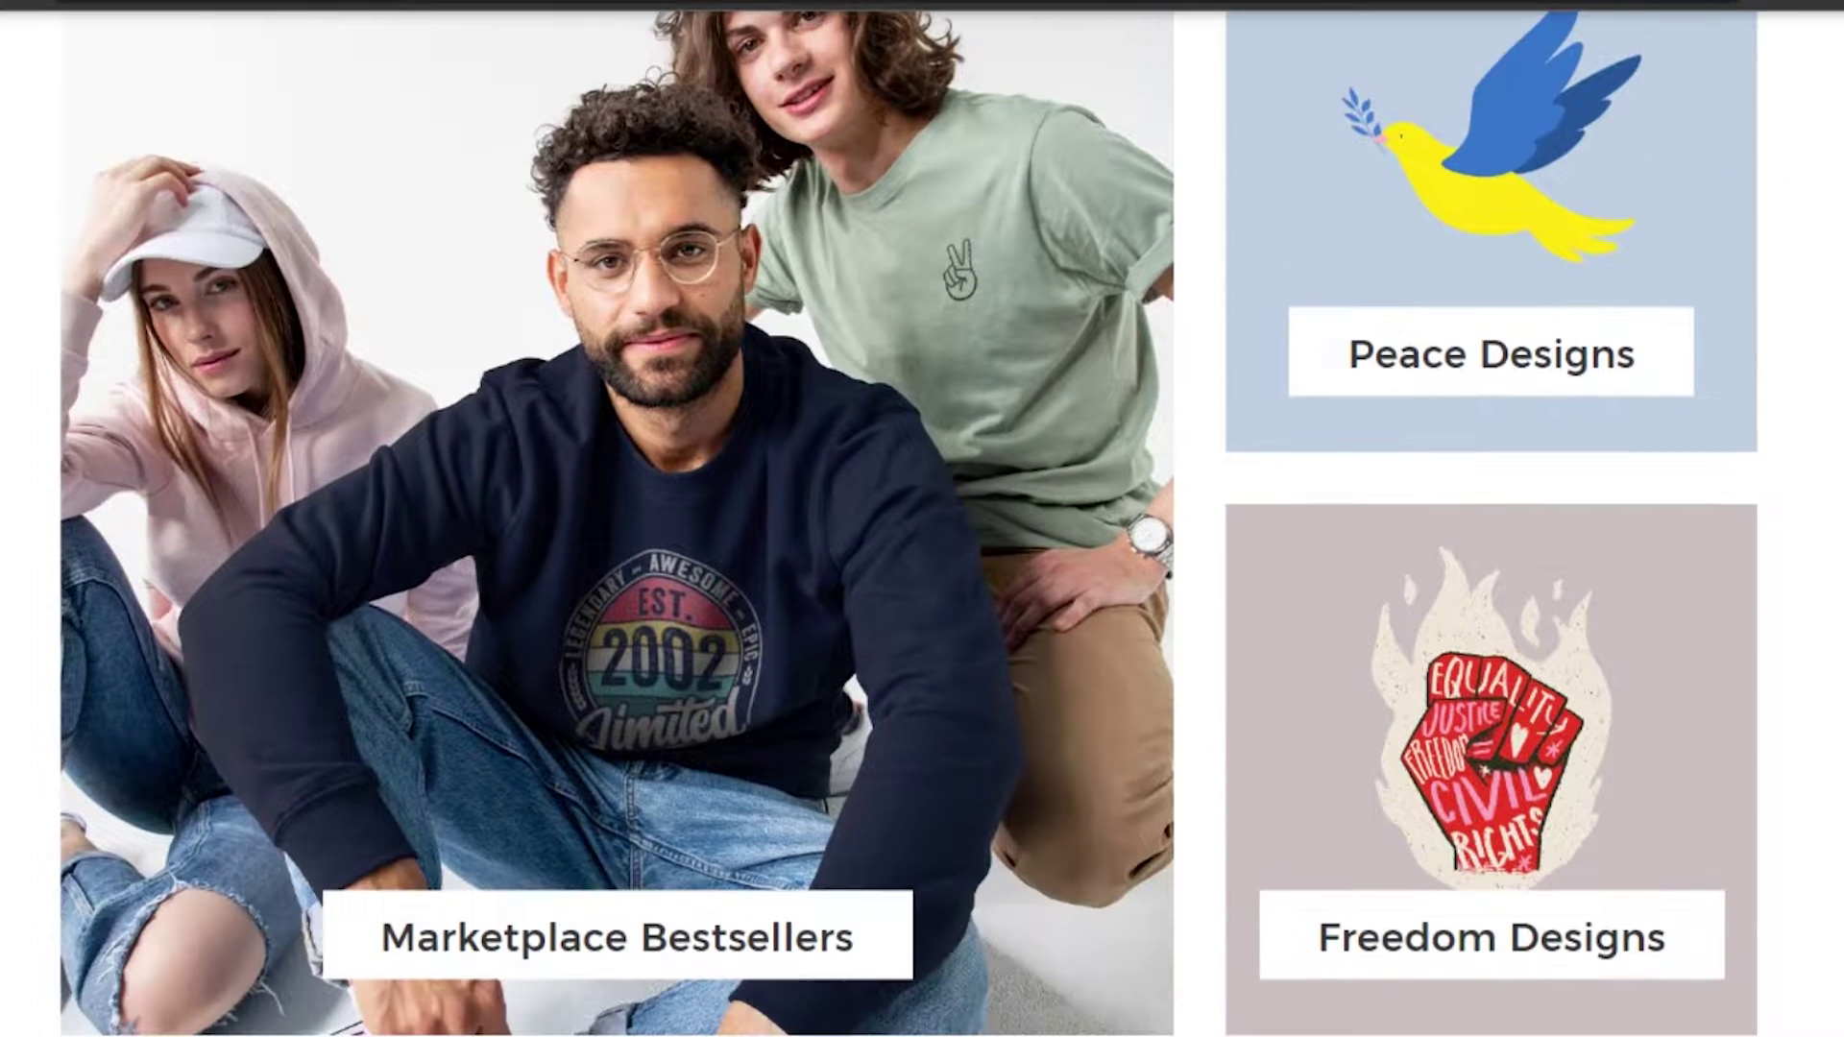
{"action": "scroll", "coordinate": [922, 519], "scroll_direction": "down", "scroll_amount": 13}
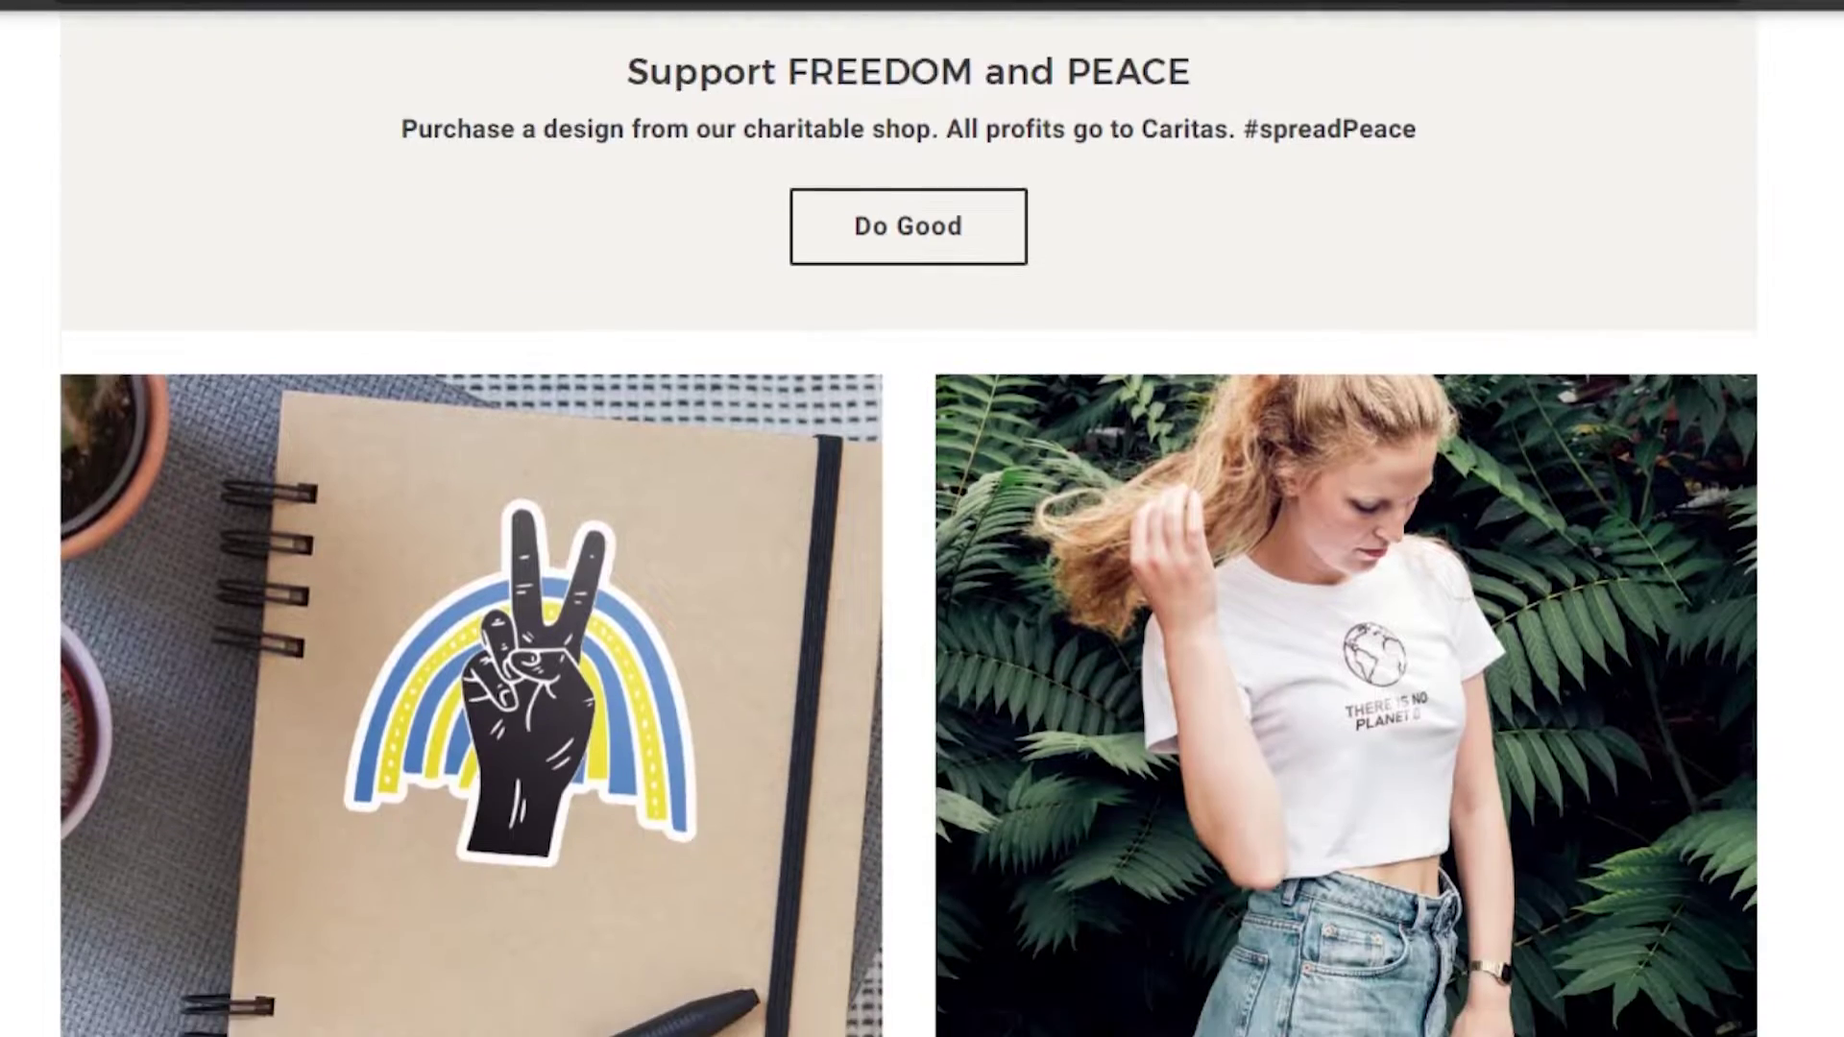
{"action": "scroll", "coordinate": [922, 518], "scroll_direction": "down", "scroll_amount": 4}
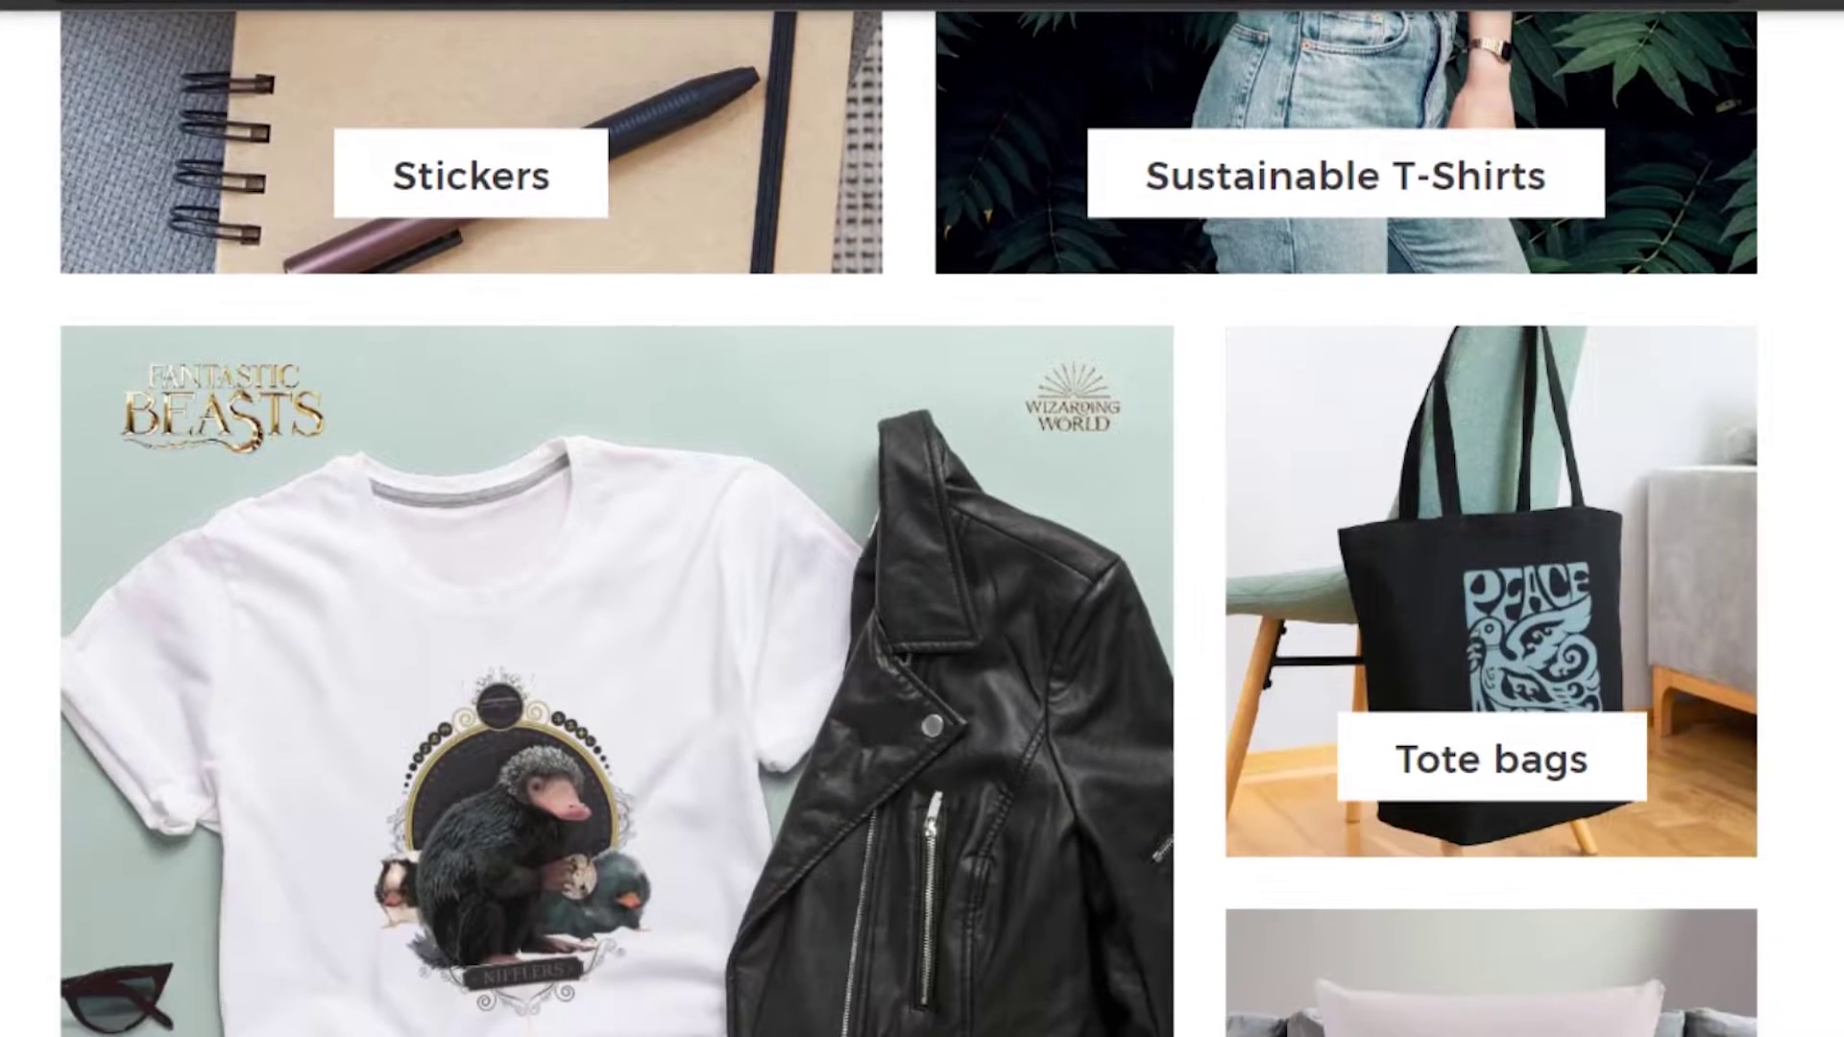
{"action": "scroll", "coordinate": [922, 518], "scroll_direction": "up", "scroll_amount": 7}
{"action": "scroll", "coordinate": [922, 519], "scroll_direction": "down", "scroll_amount": 14}
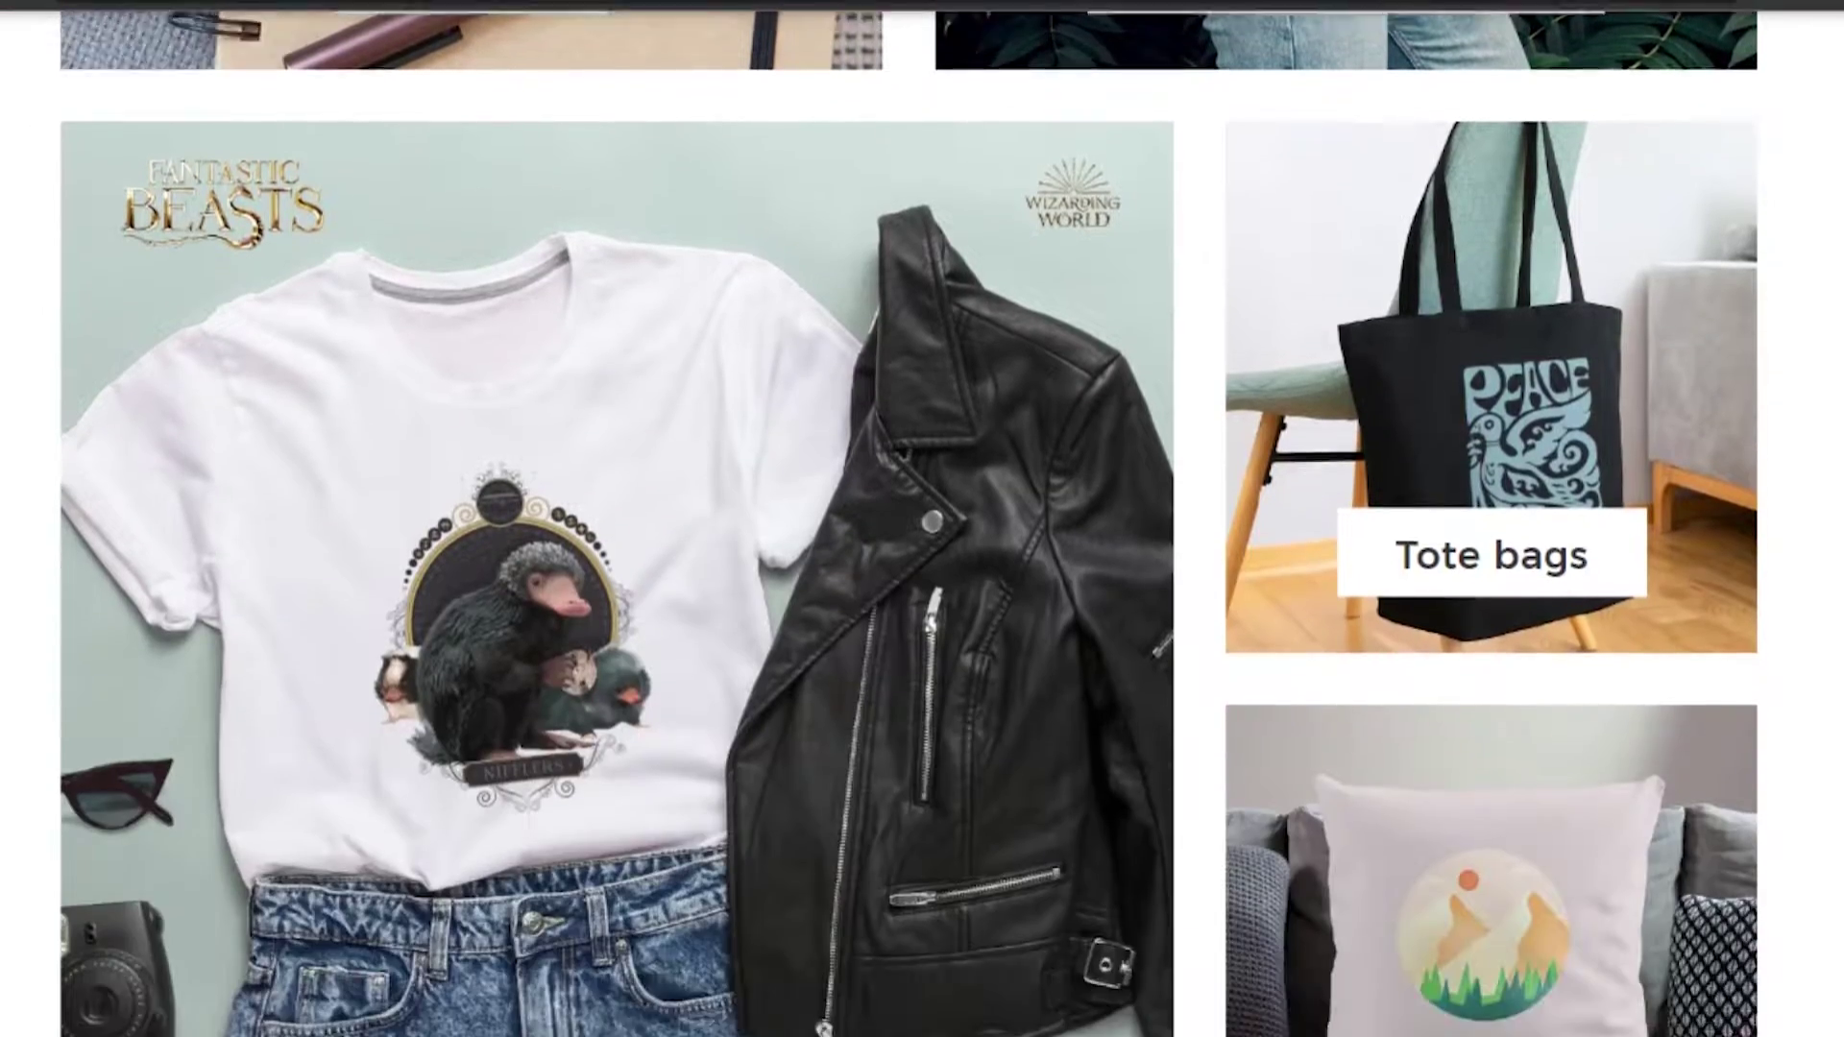
{"action": "scroll", "coordinate": [922, 519], "scroll_direction": "down", "scroll_amount": 8}
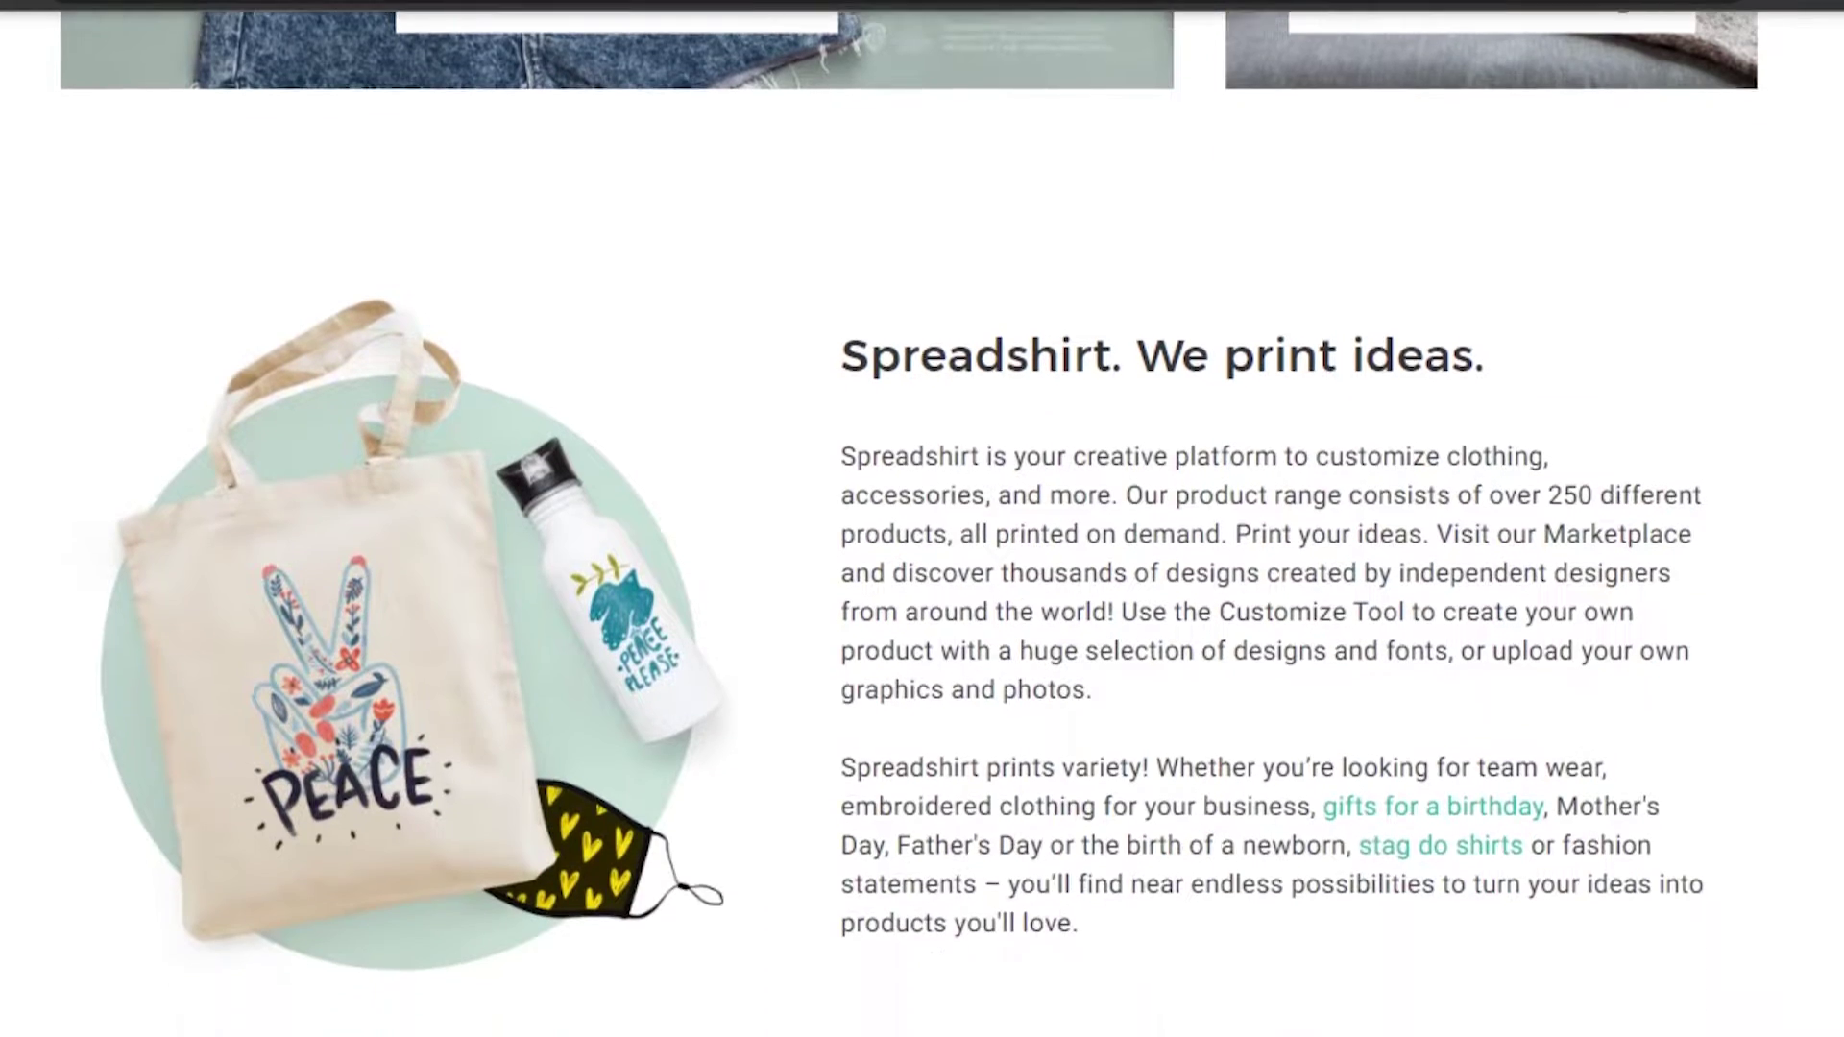
{"action": "scroll", "coordinate": [922, 519], "scroll_direction": "up", "scroll_amount": 4}
{"action": "scroll", "coordinate": [922, 518], "scroll_direction": "up", "scroll_amount": 20}
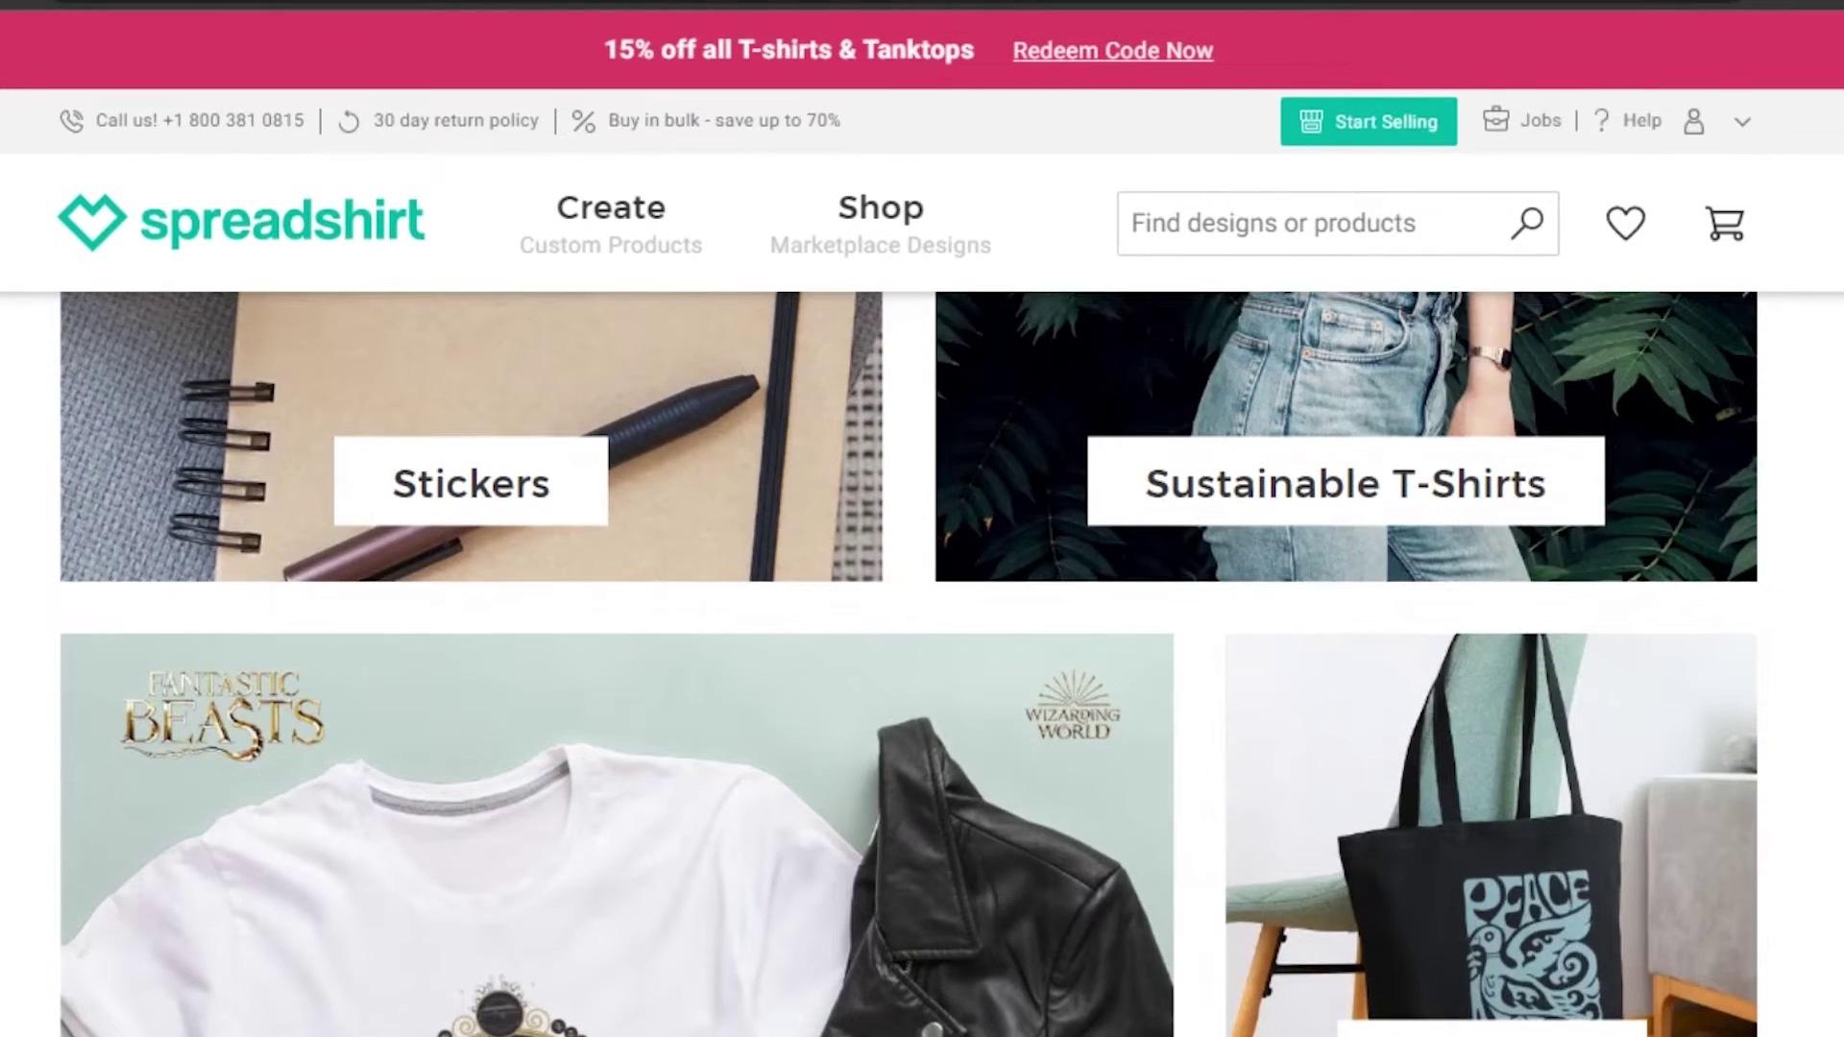
{"action": "scroll", "coordinate": [922, 519], "scroll_direction": "up", "scroll_amount": 10}
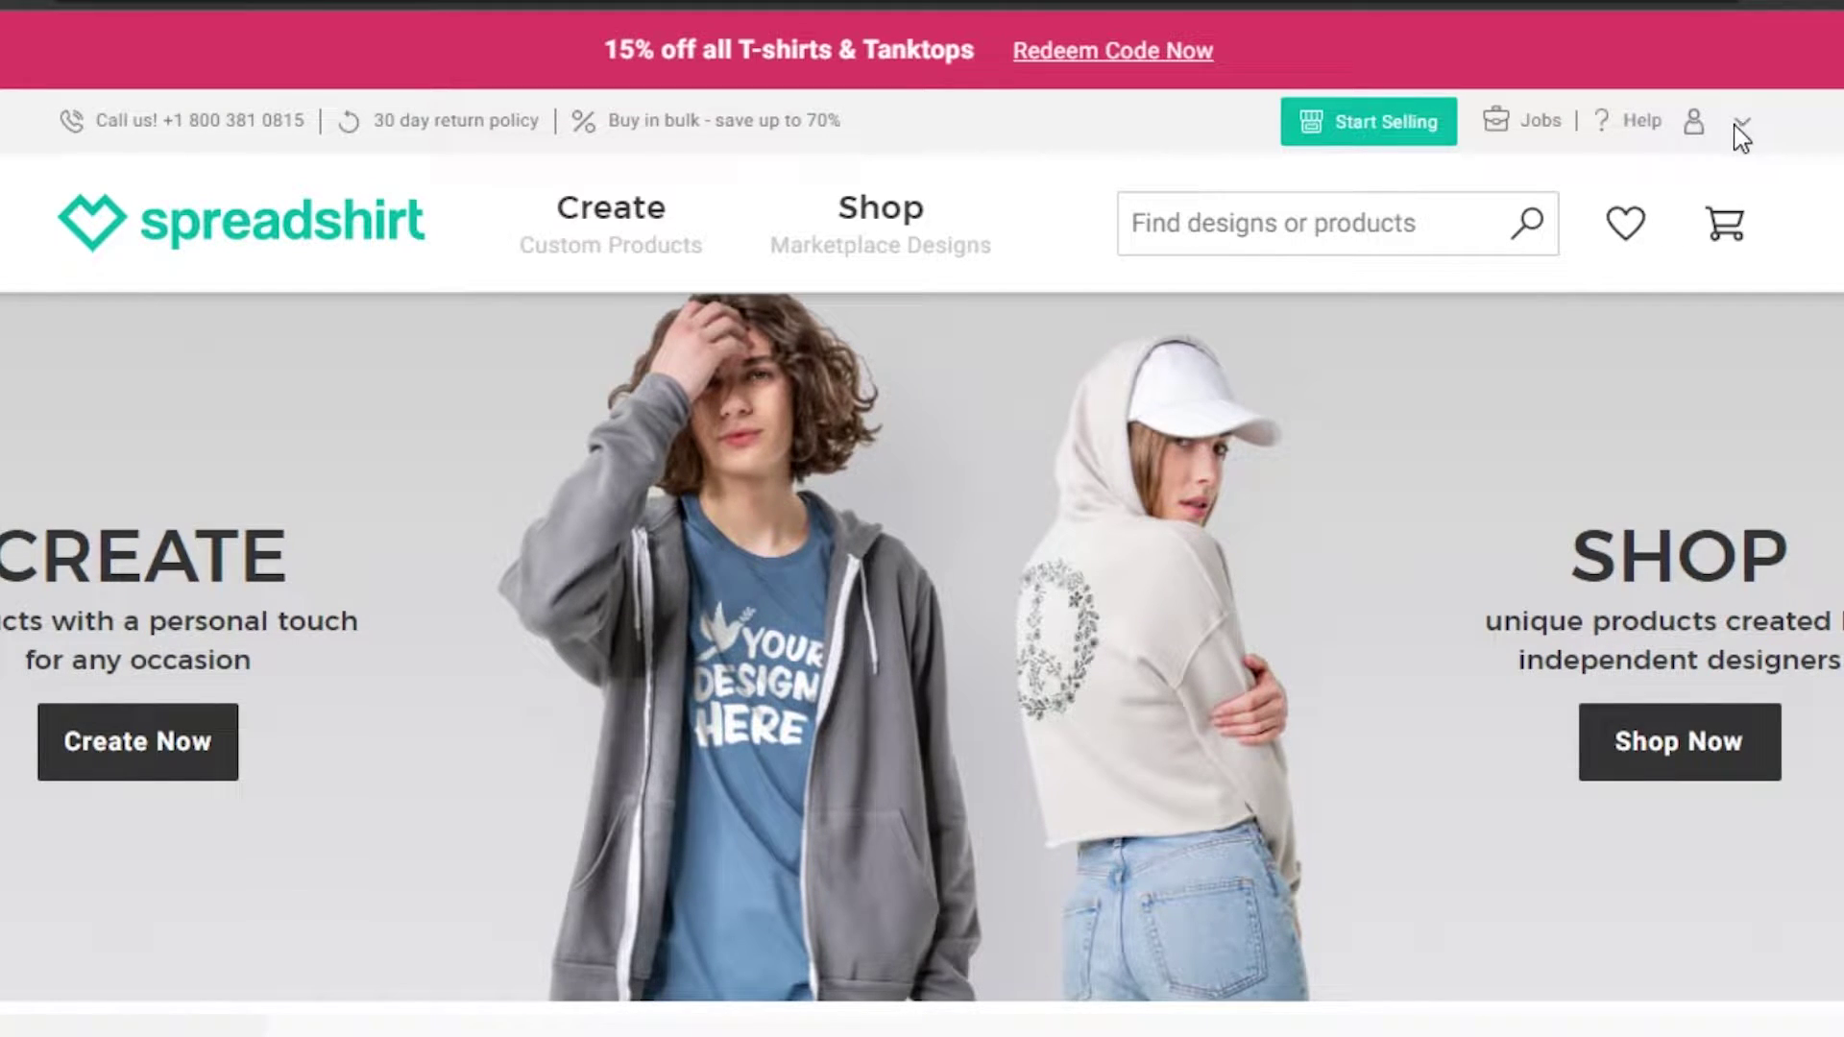
Step: Show the account dropdown with Overview, My Orders and Logout
{"action": "left_click", "coordinate": [1736, 125]}
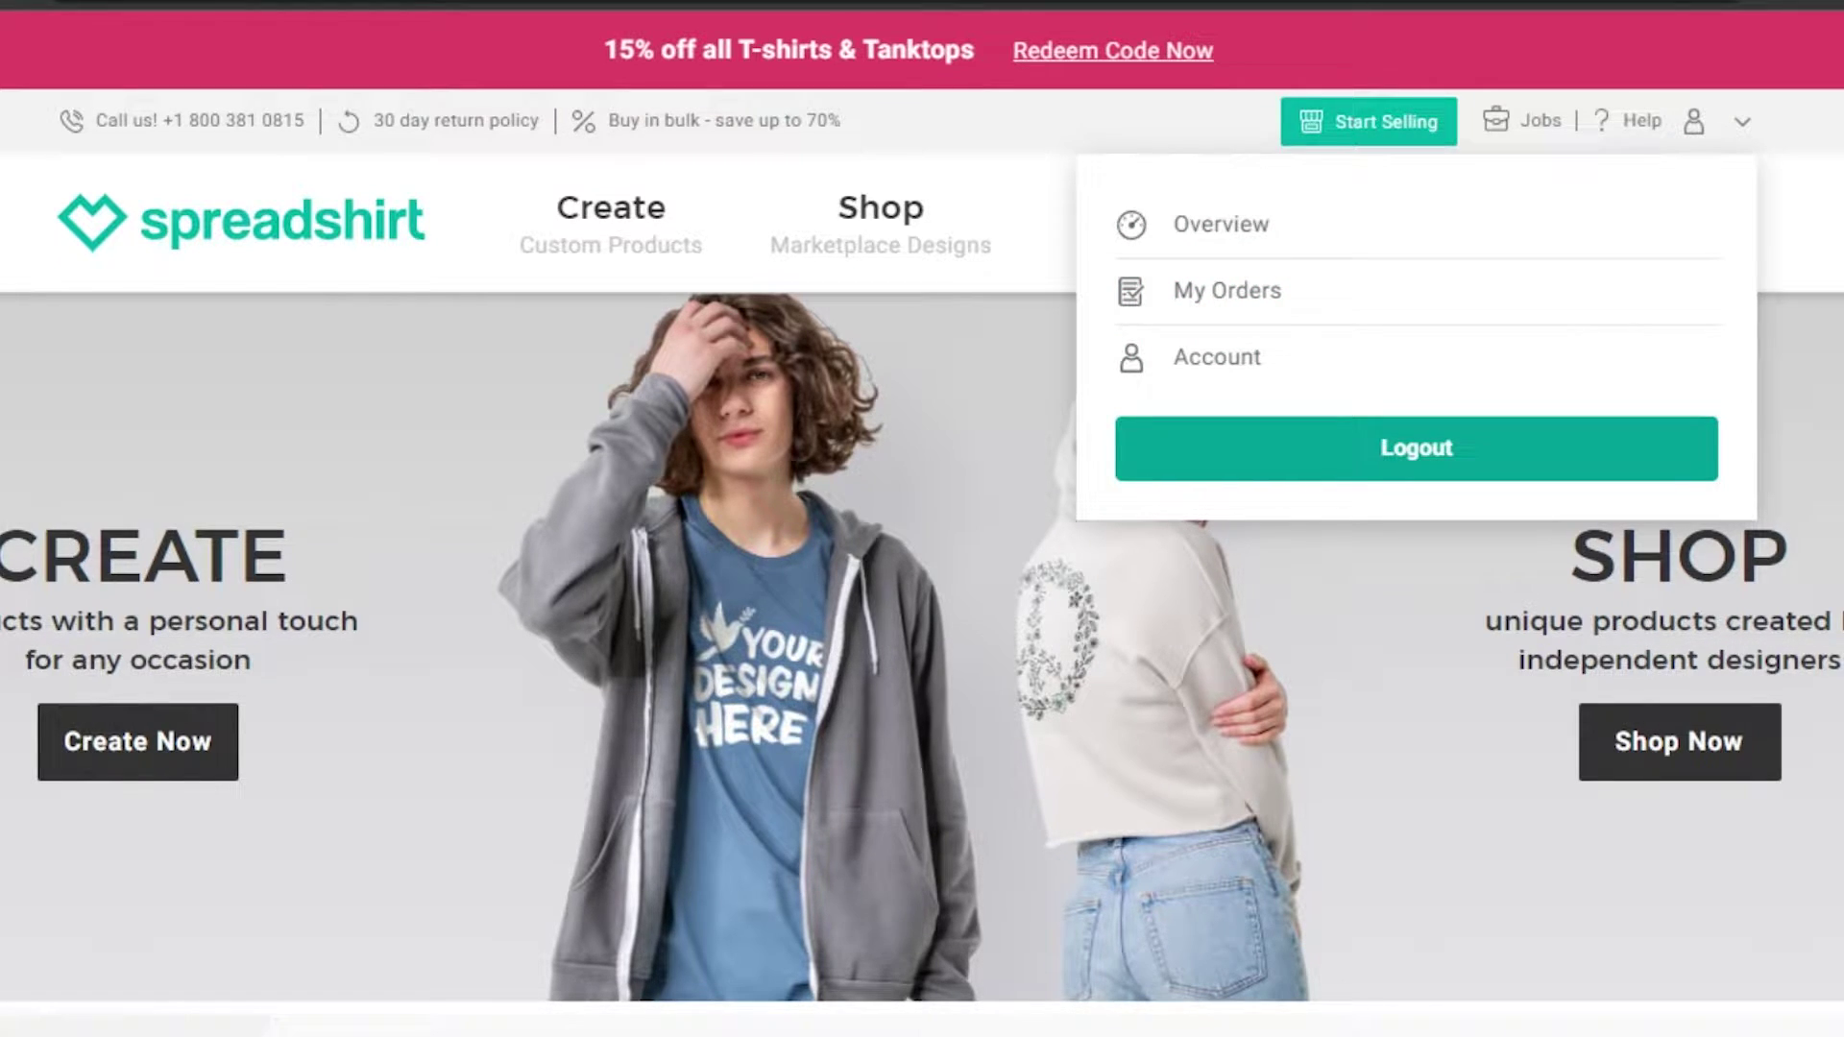
{"action": "scroll", "coordinate": [814, 446], "scroll_direction": "down", "scroll_amount": 3}
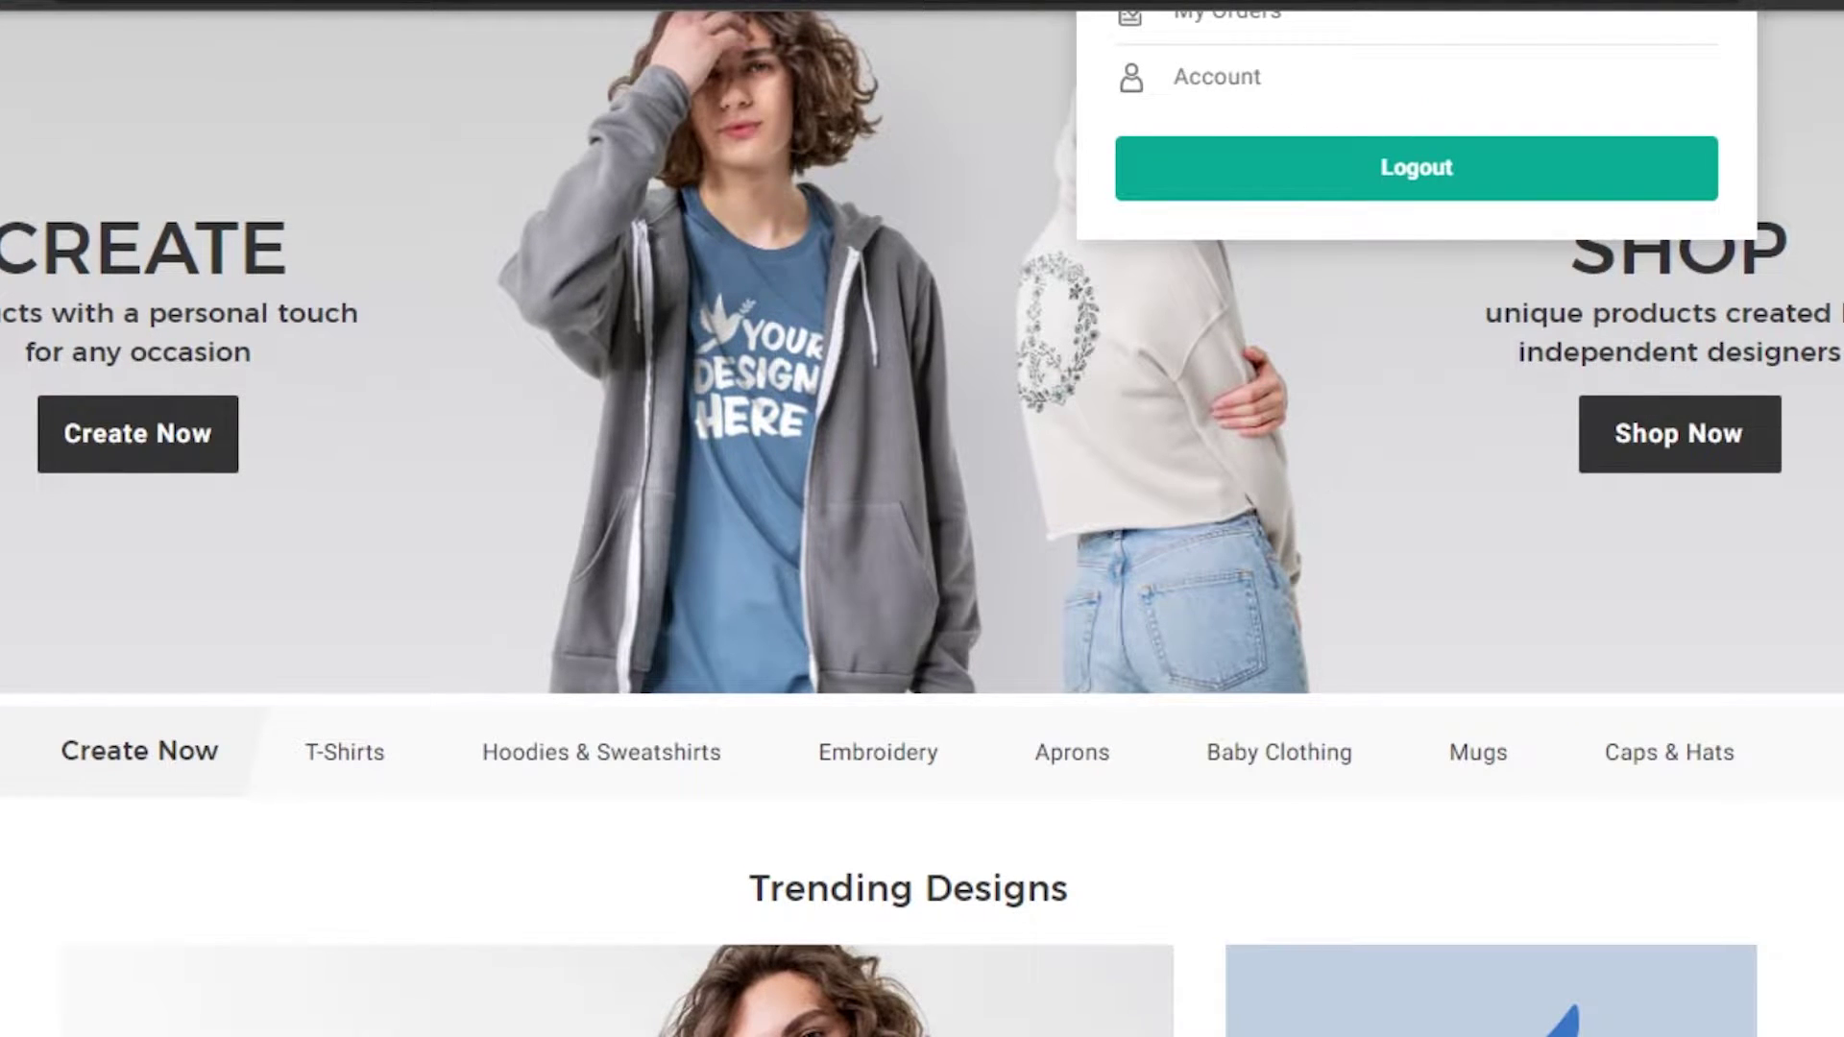
{"action": "scroll", "coordinate": [922, 518], "scroll_direction": "up", "scroll_amount": 3}
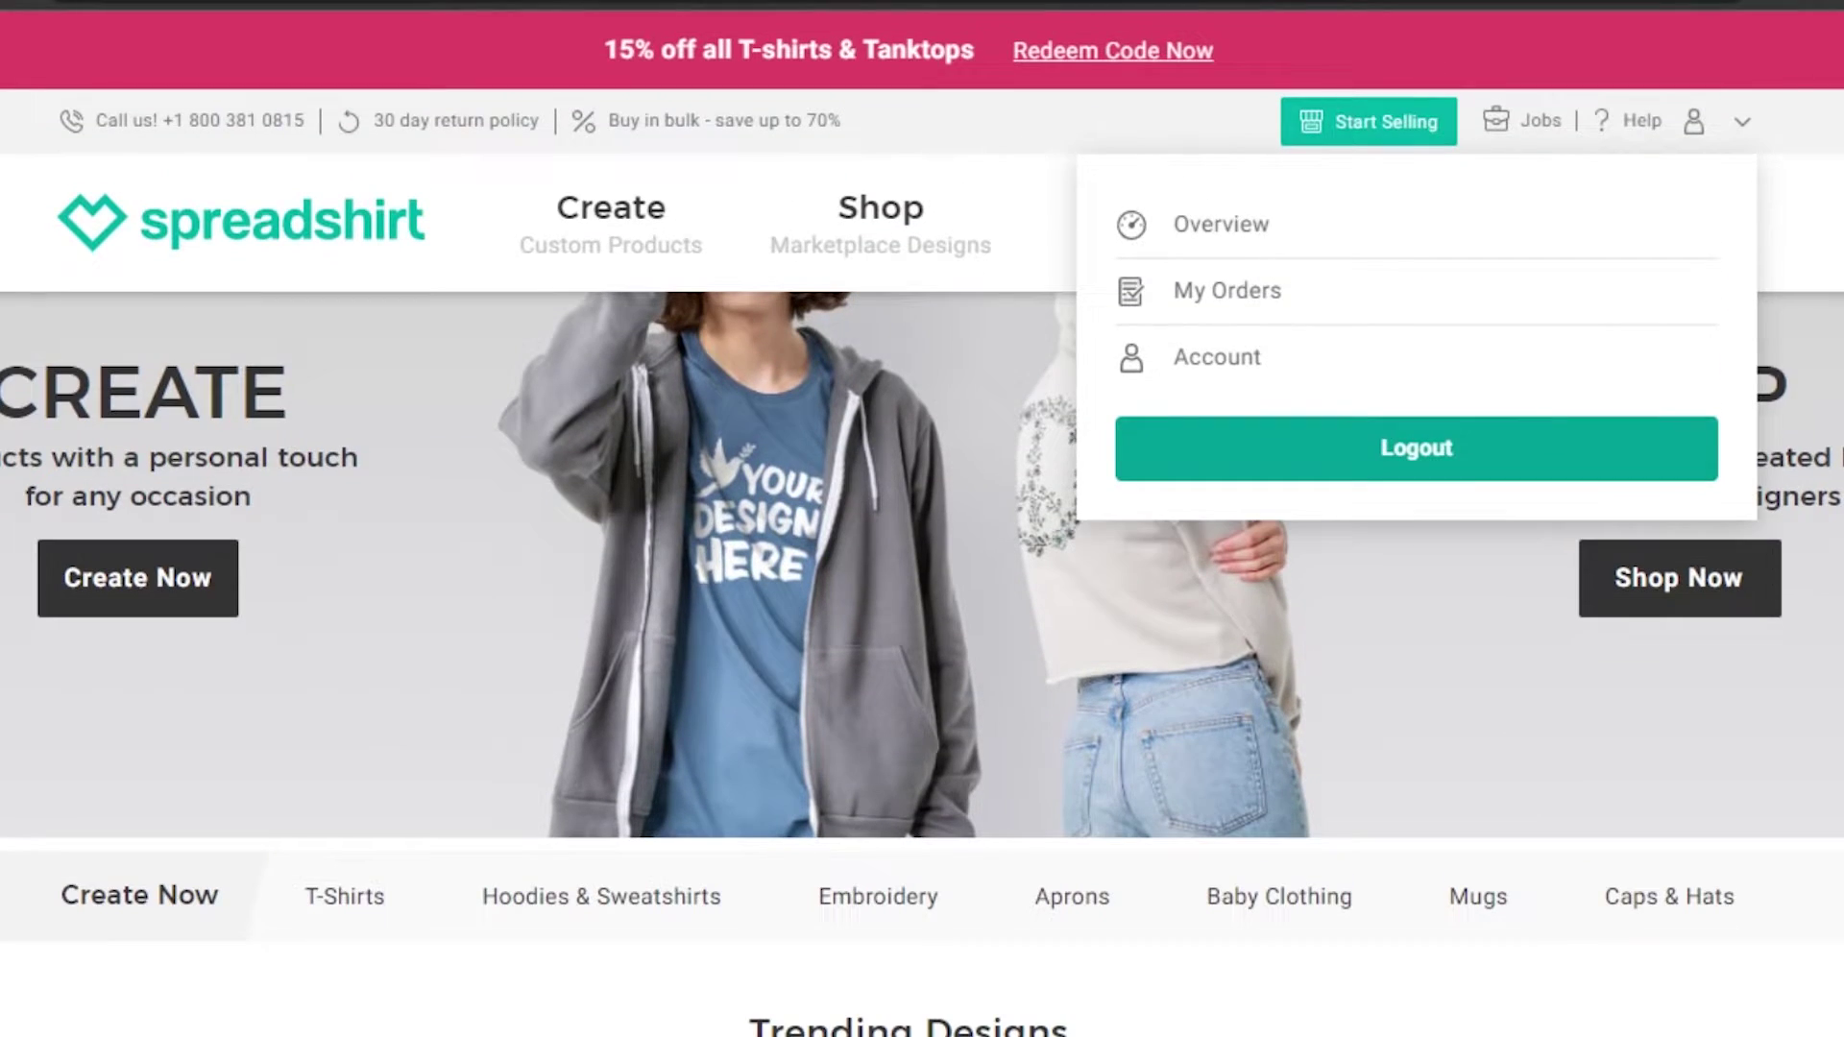
{"action": "scroll", "coordinate": [922, 643], "scroll_direction": "up", "scroll_amount": 2}
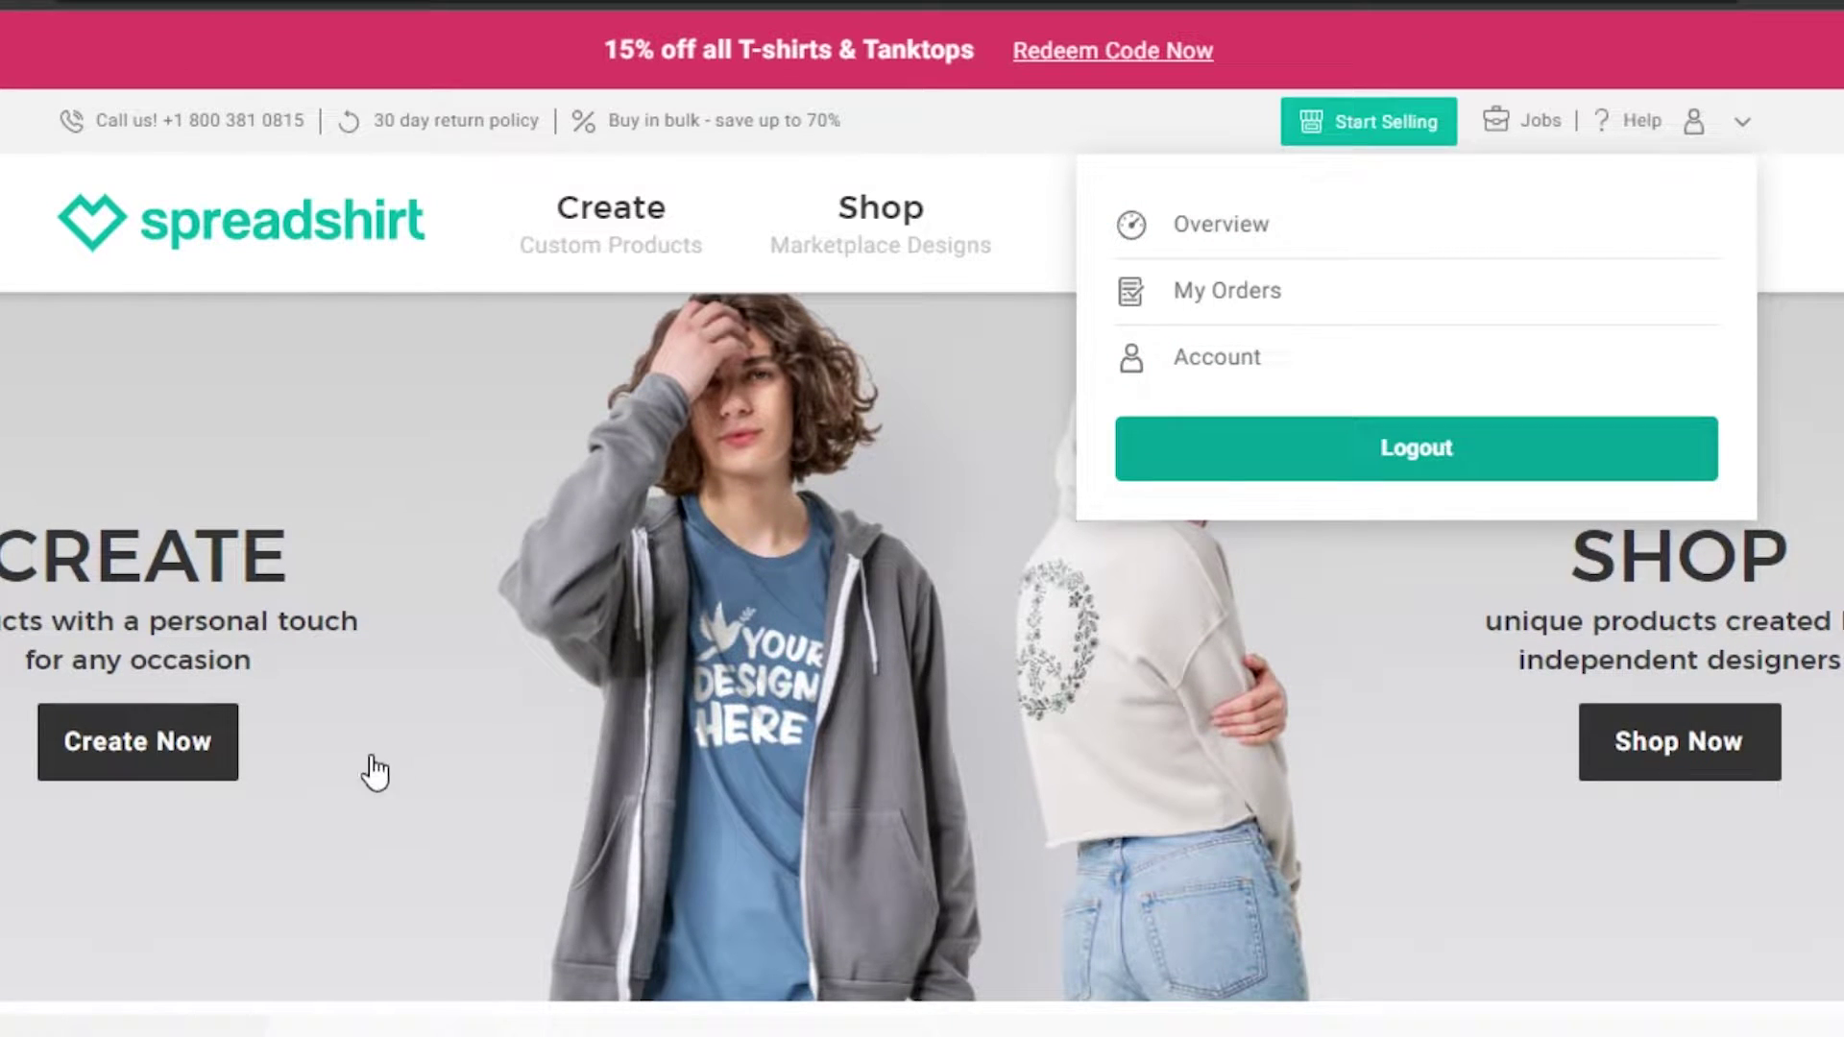
Step: Launch Create Now to open the designer on a black Men's Premium T-Shirt
{"action": "left_click", "coordinate": [139, 738]}
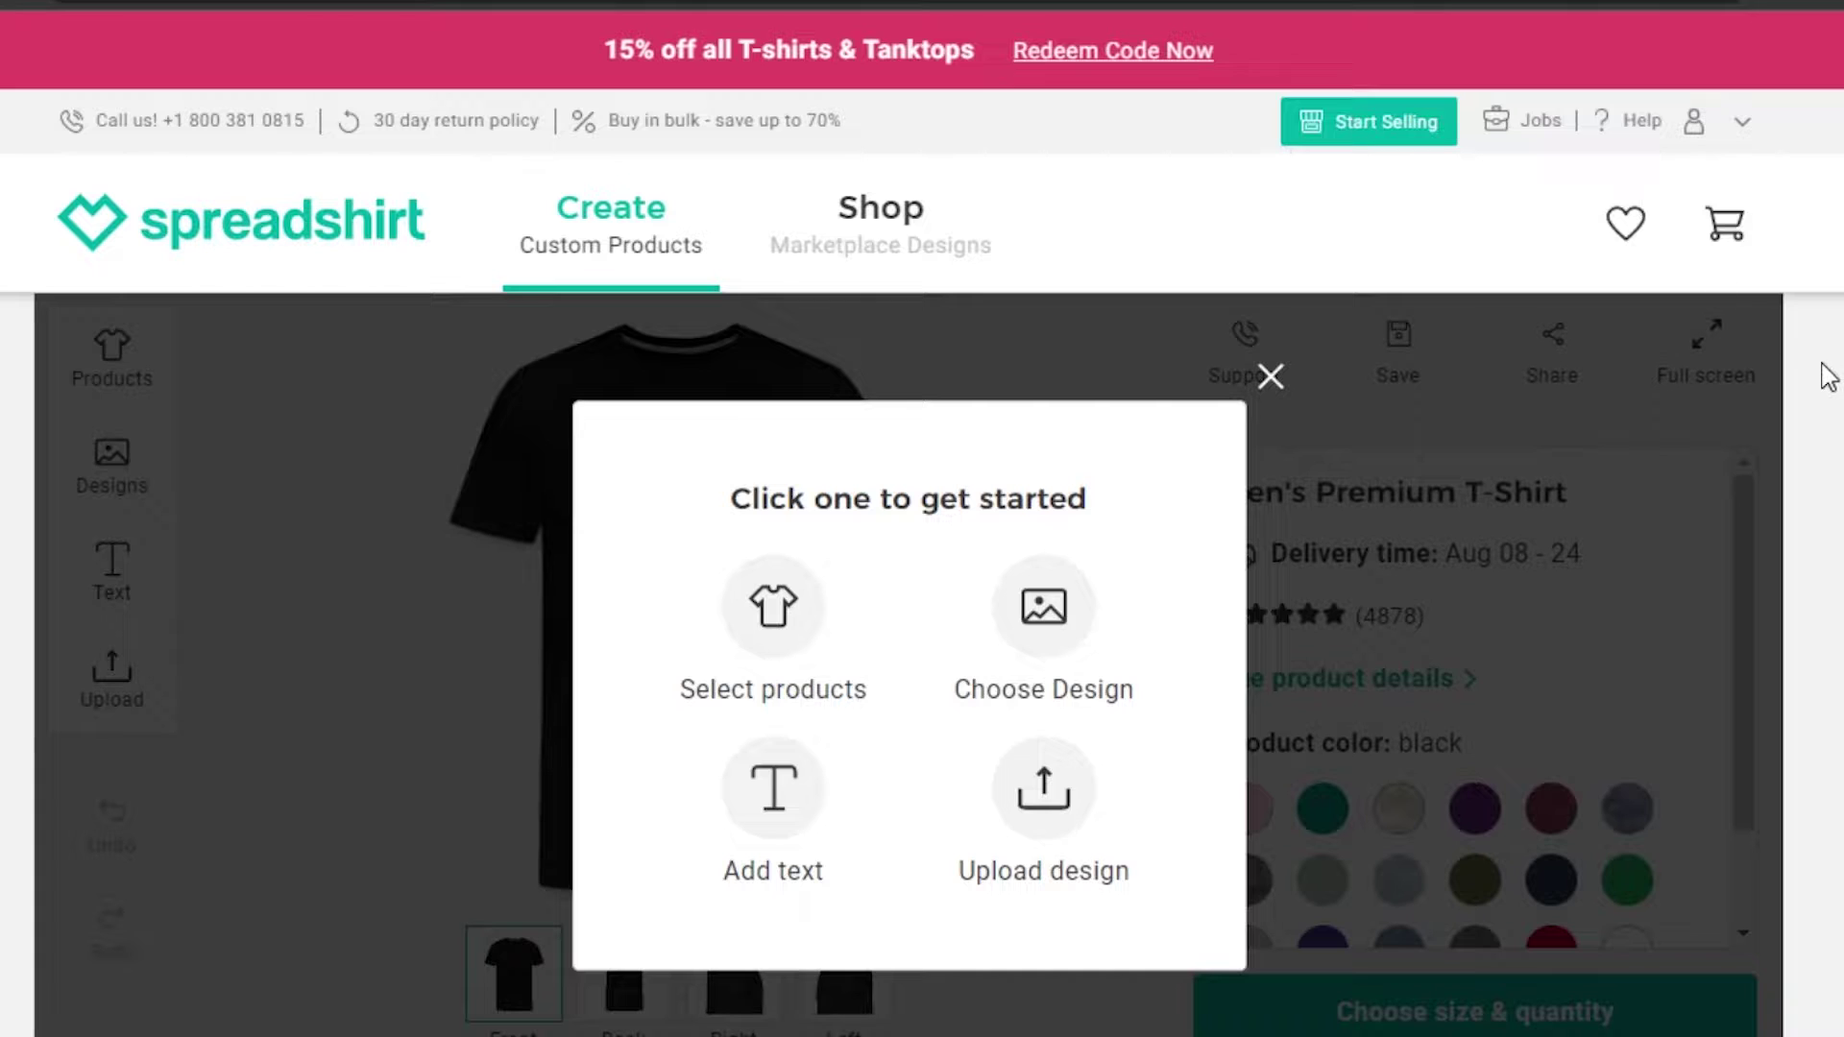
{"action": "scroll", "coordinate": [1809, 157], "scroll_direction": "down", "scroll_amount": 2}
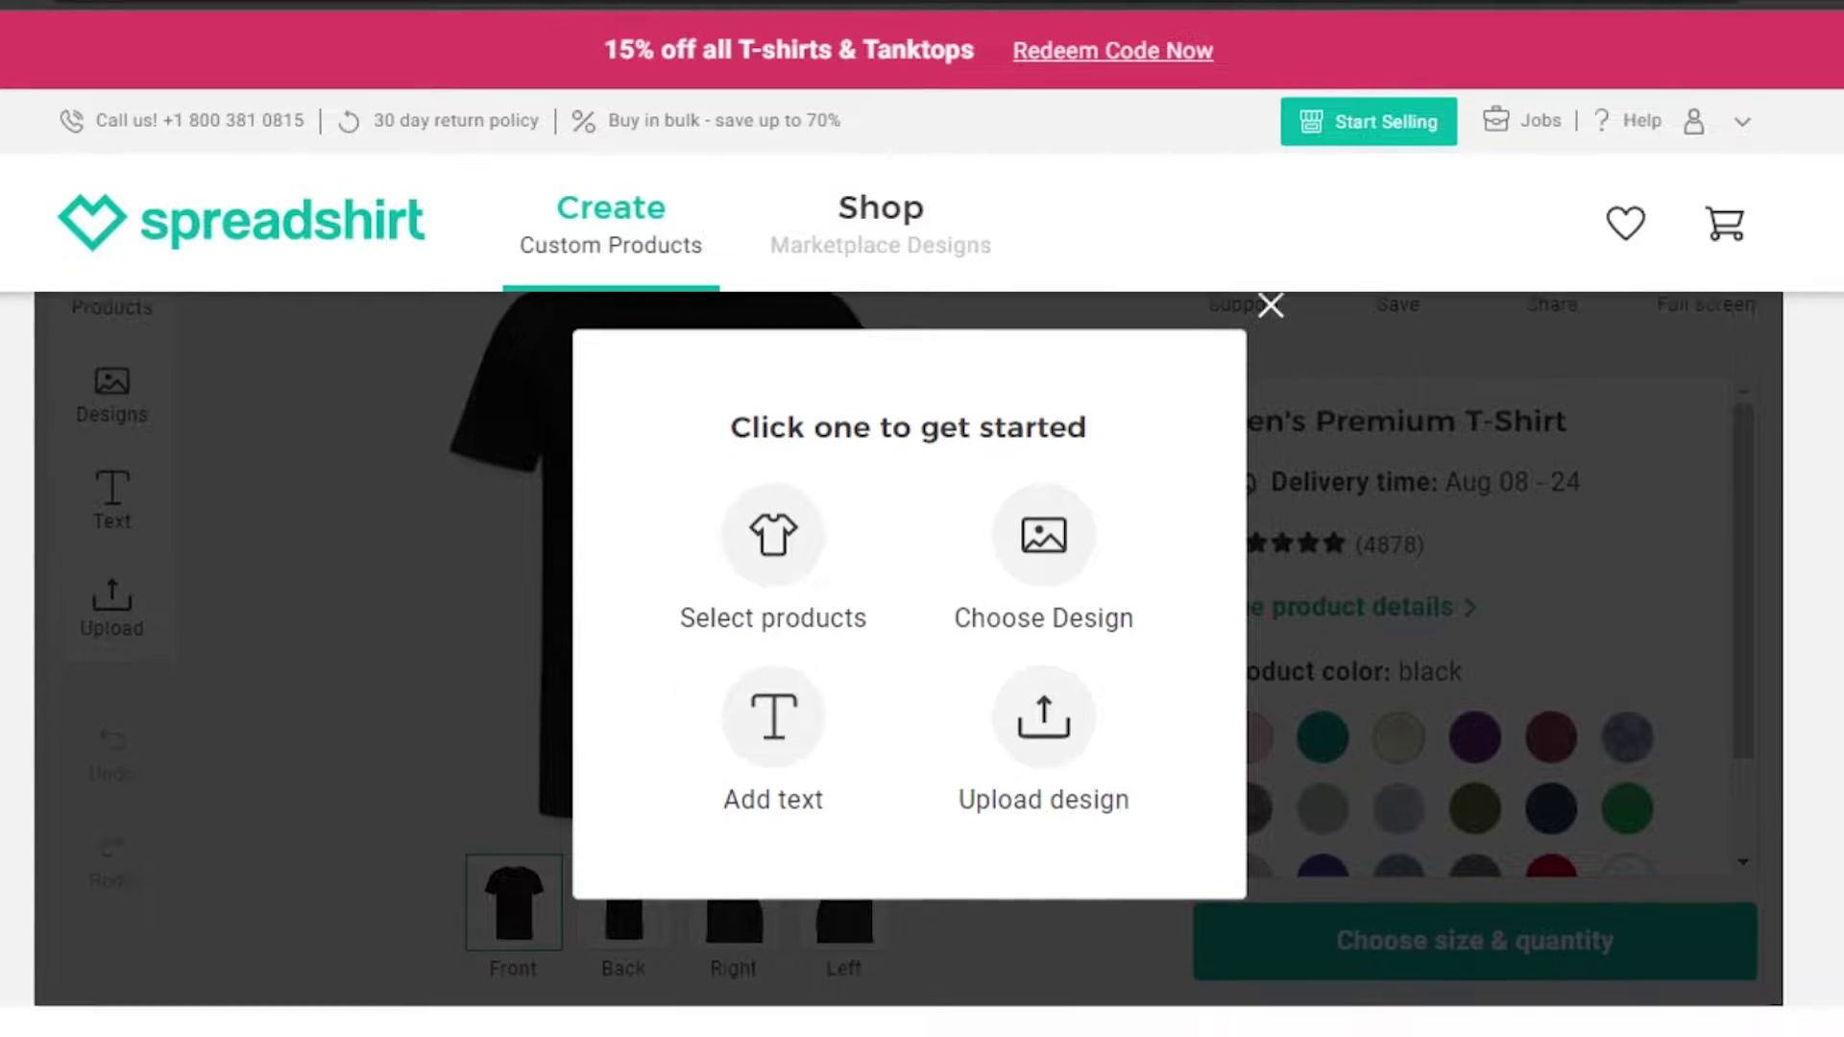
{"action": "scroll", "coordinate": [1809, 157], "scroll_direction": "up", "scroll_amount": 2}
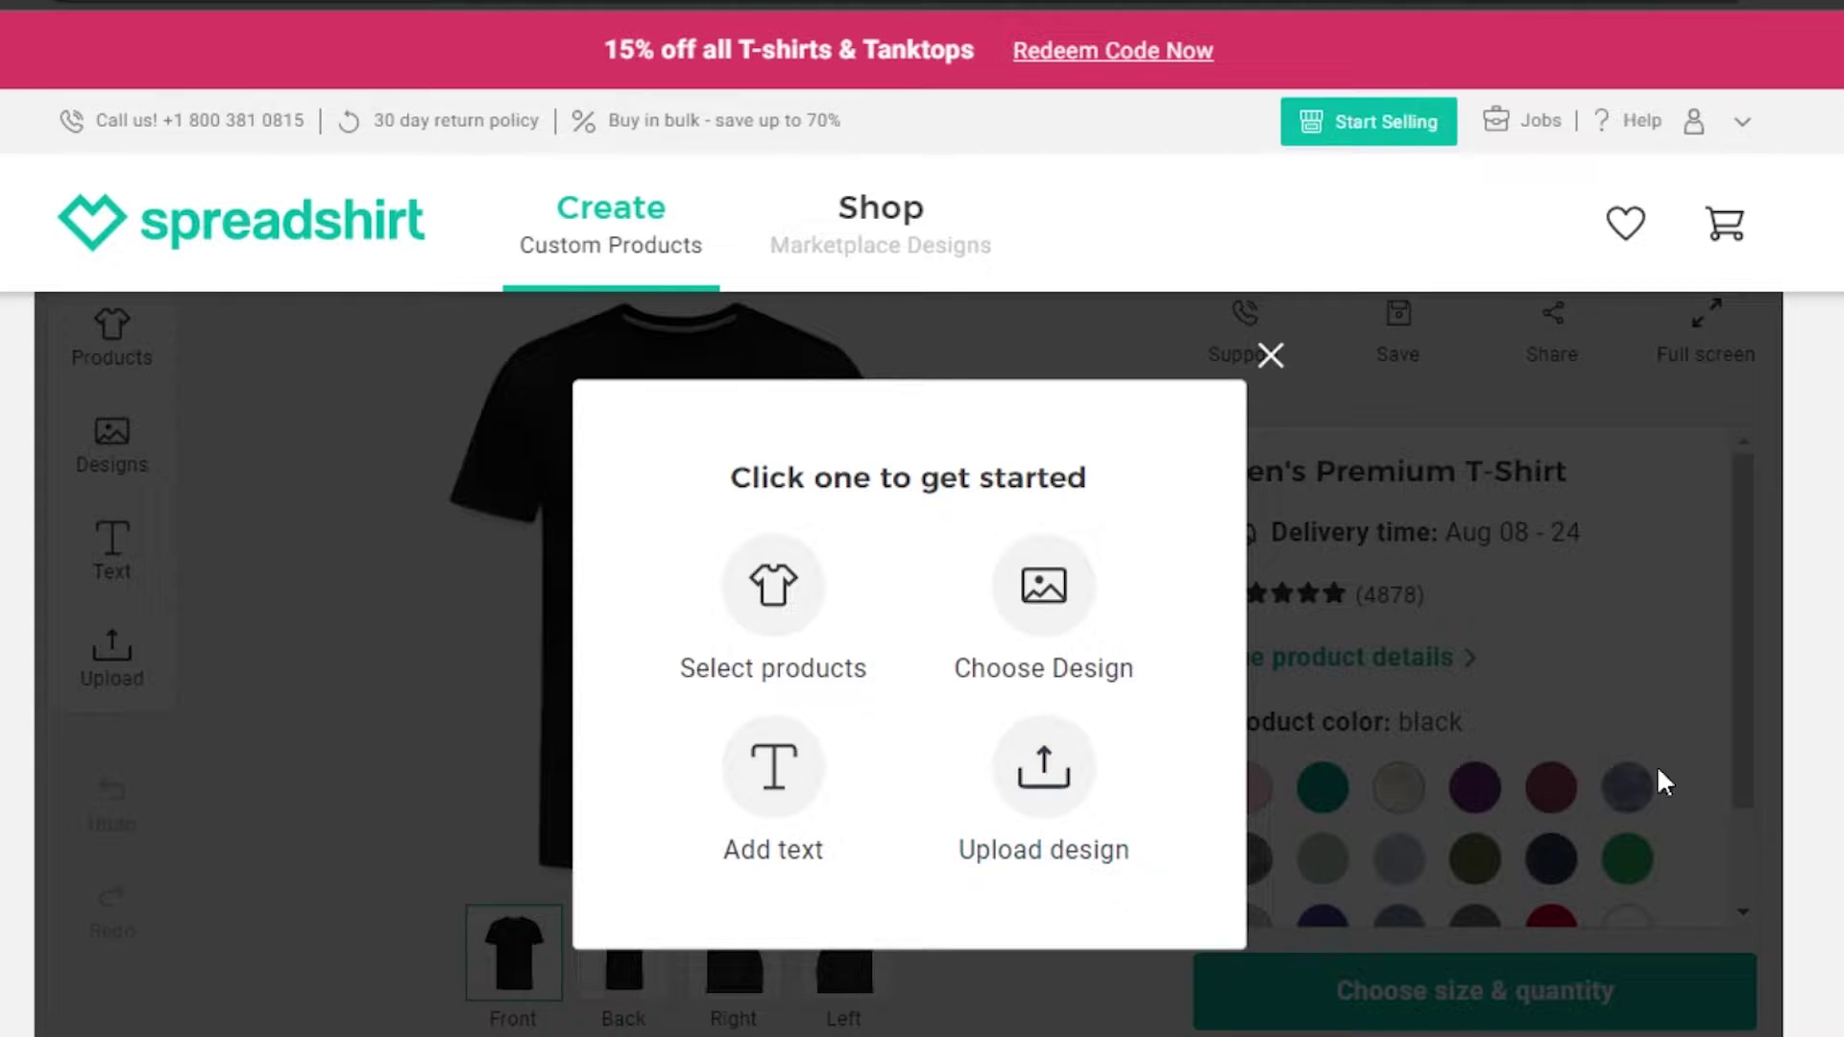
{"action": "scroll", "coordinate": [922, 576], "scroll_direction": "down", "scroll_amount": 8}
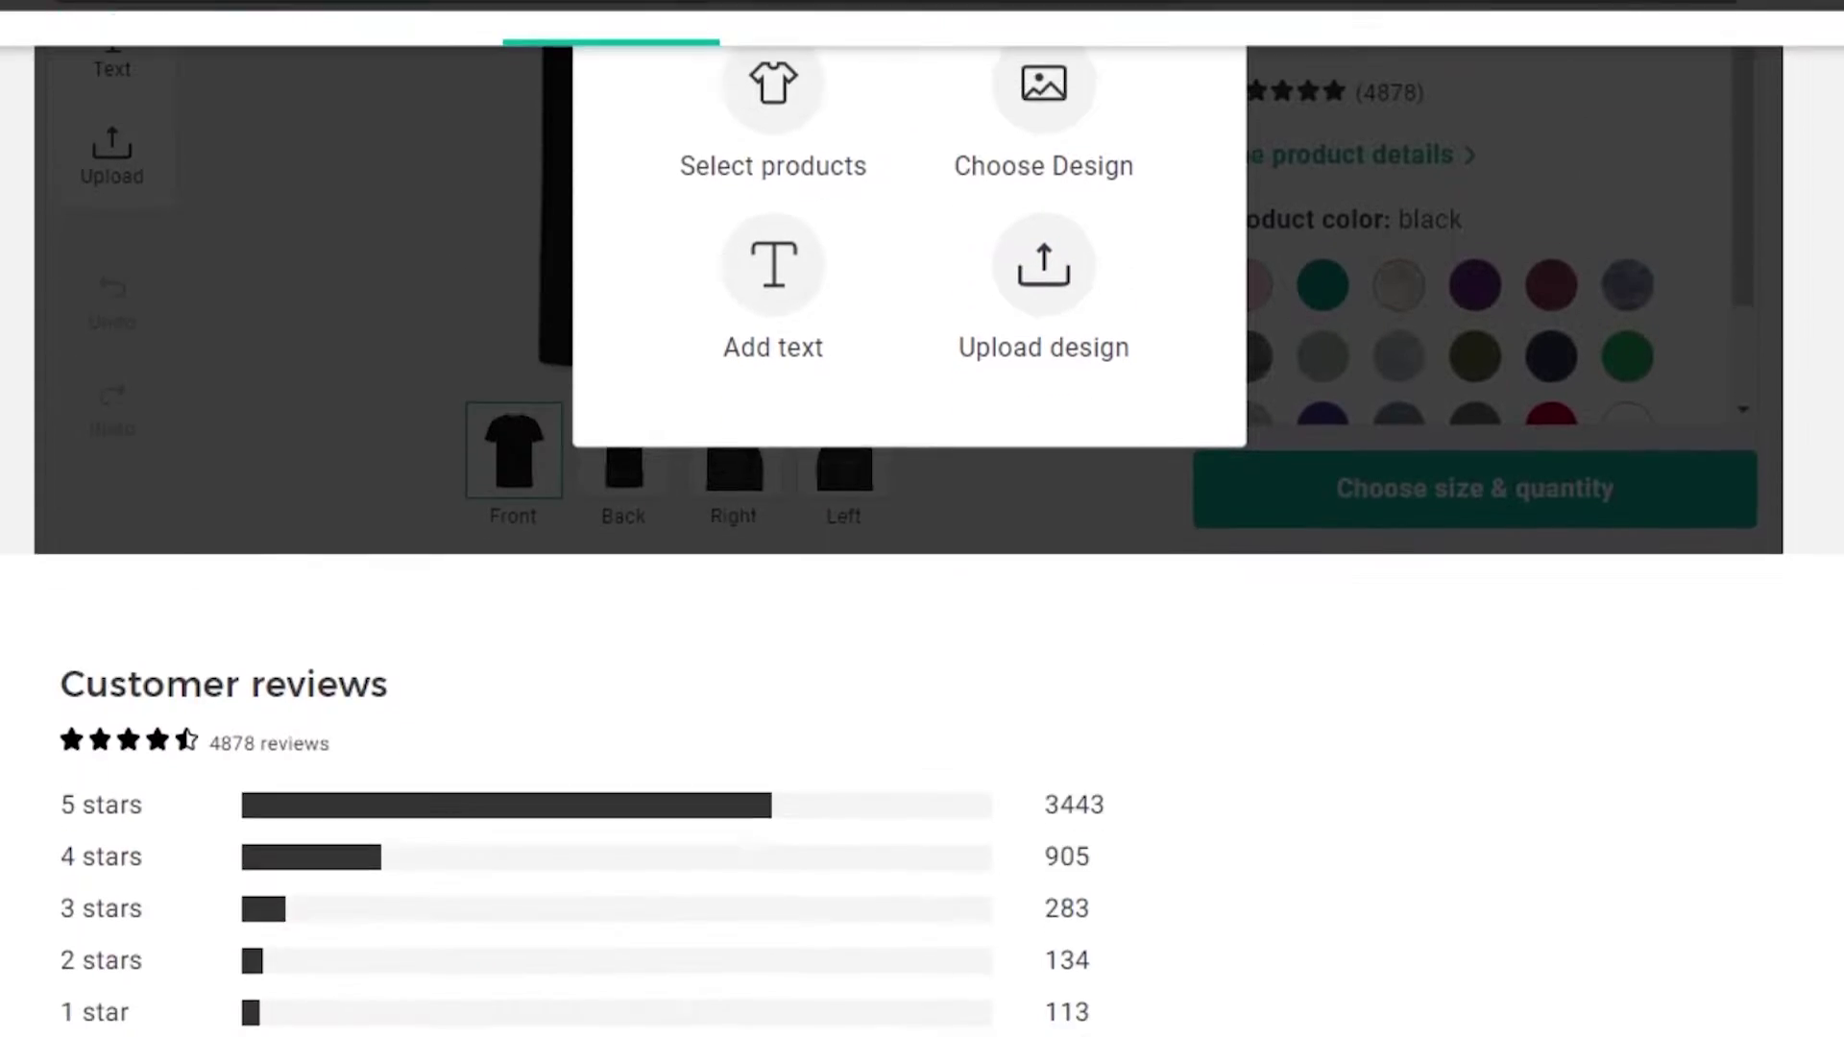
{"action": "scroll", "coordinate": [921, 576], "scroll_direction": "up", "scroll_amount": 8}
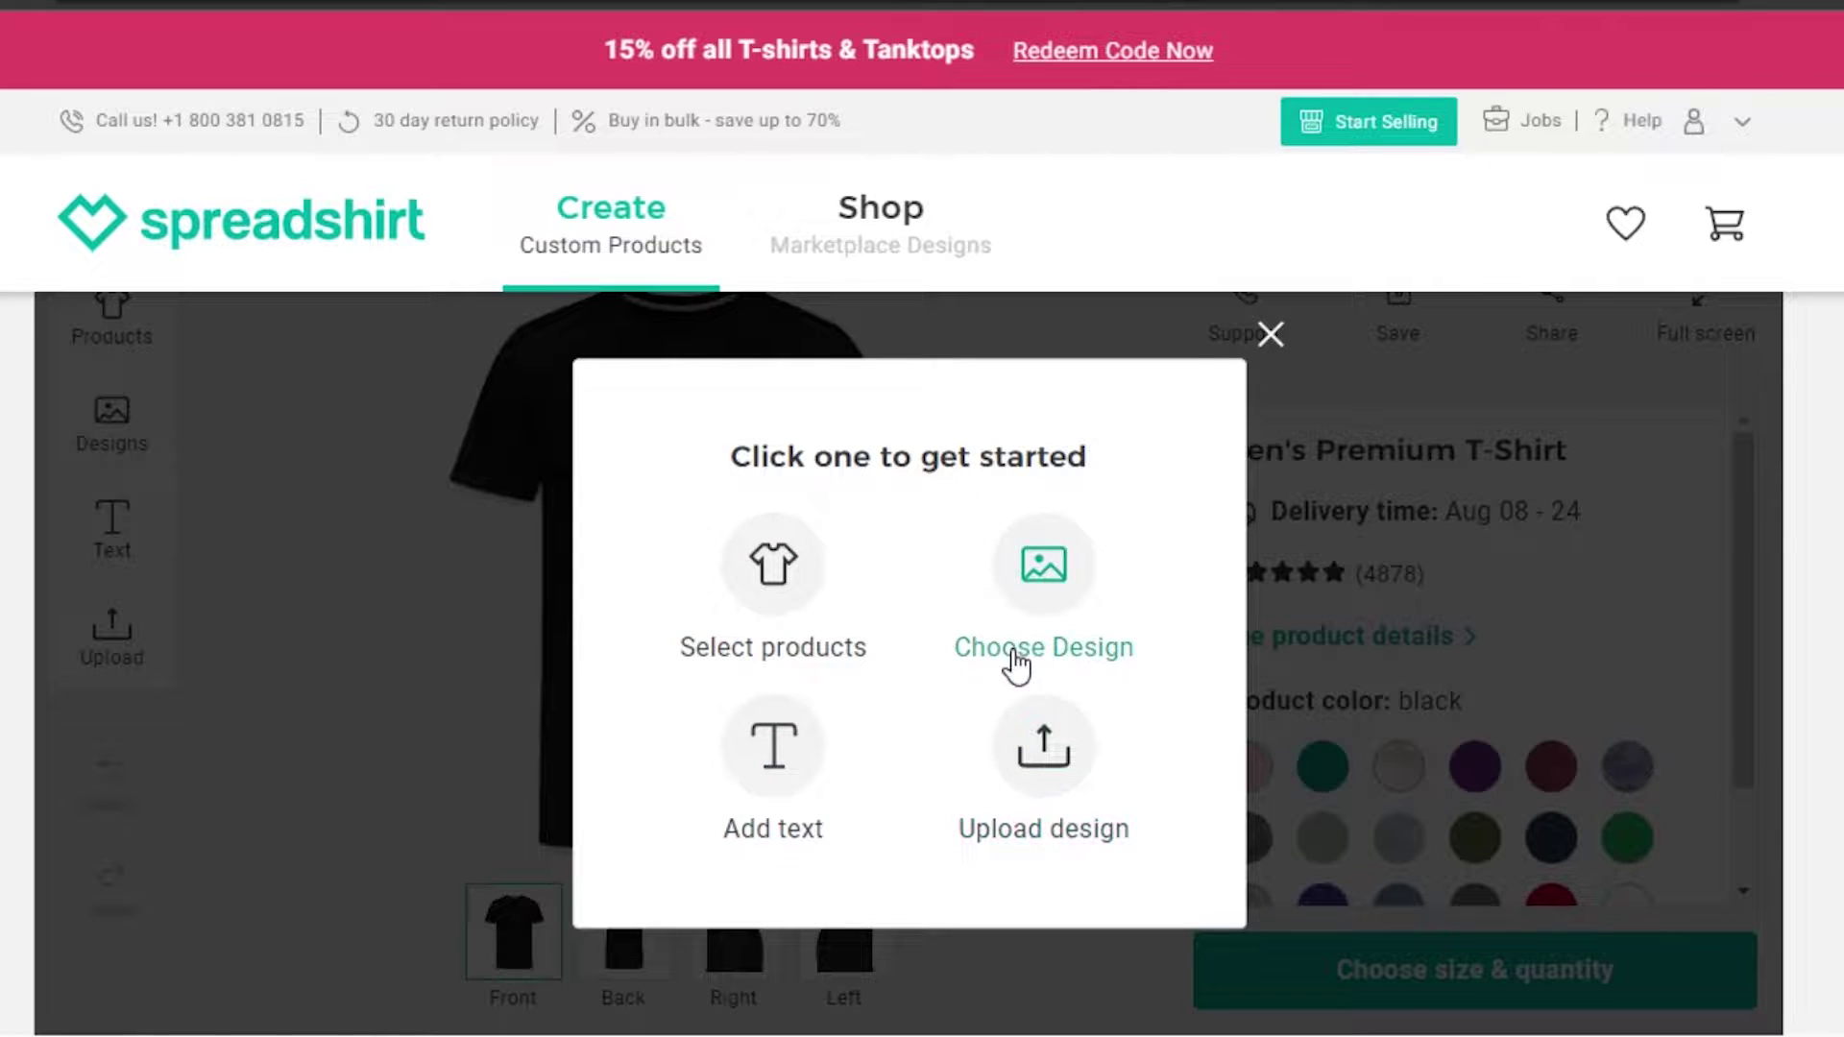
Step: Bring up the Choose product catalogue and browse to the Women's Premium T-Shirt
{"action": "left_click", "coordinate": [766, 592]}
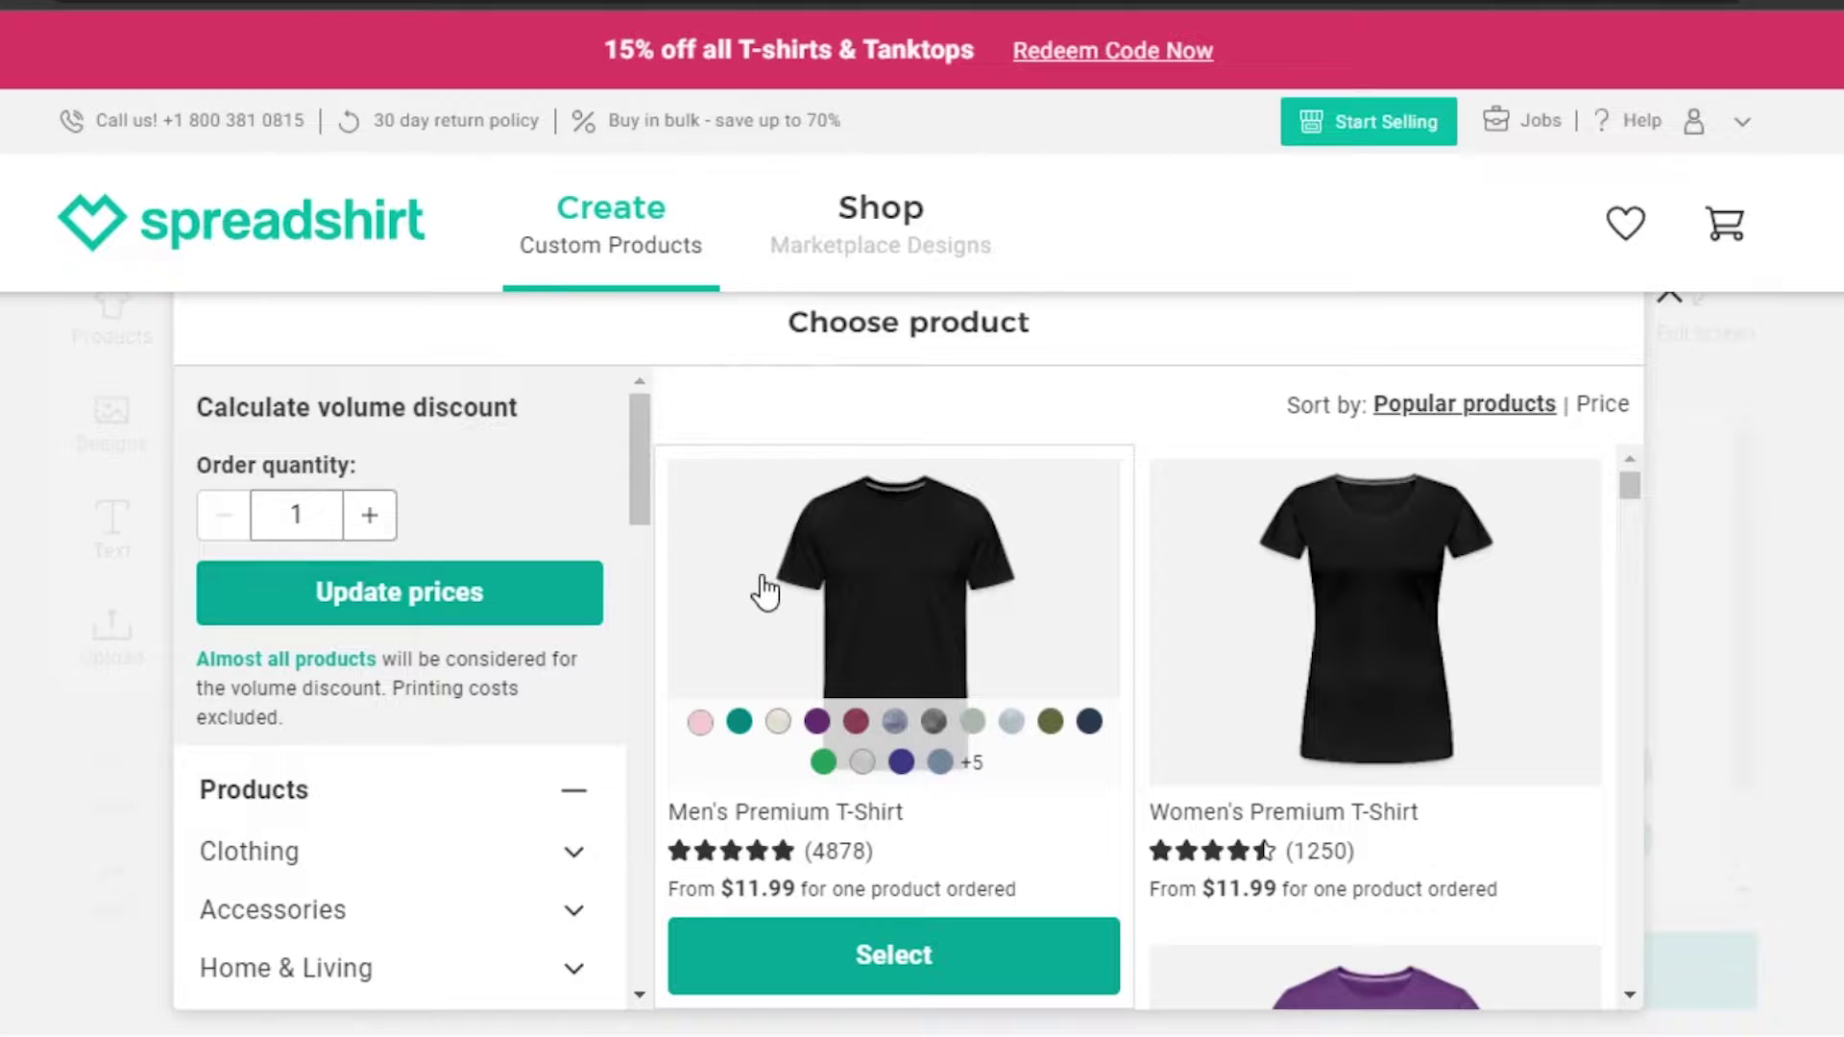
{"action": "scroll", "coordinate": [1695, 377], "scroll_direction": "down", "scroll_amount": 2}
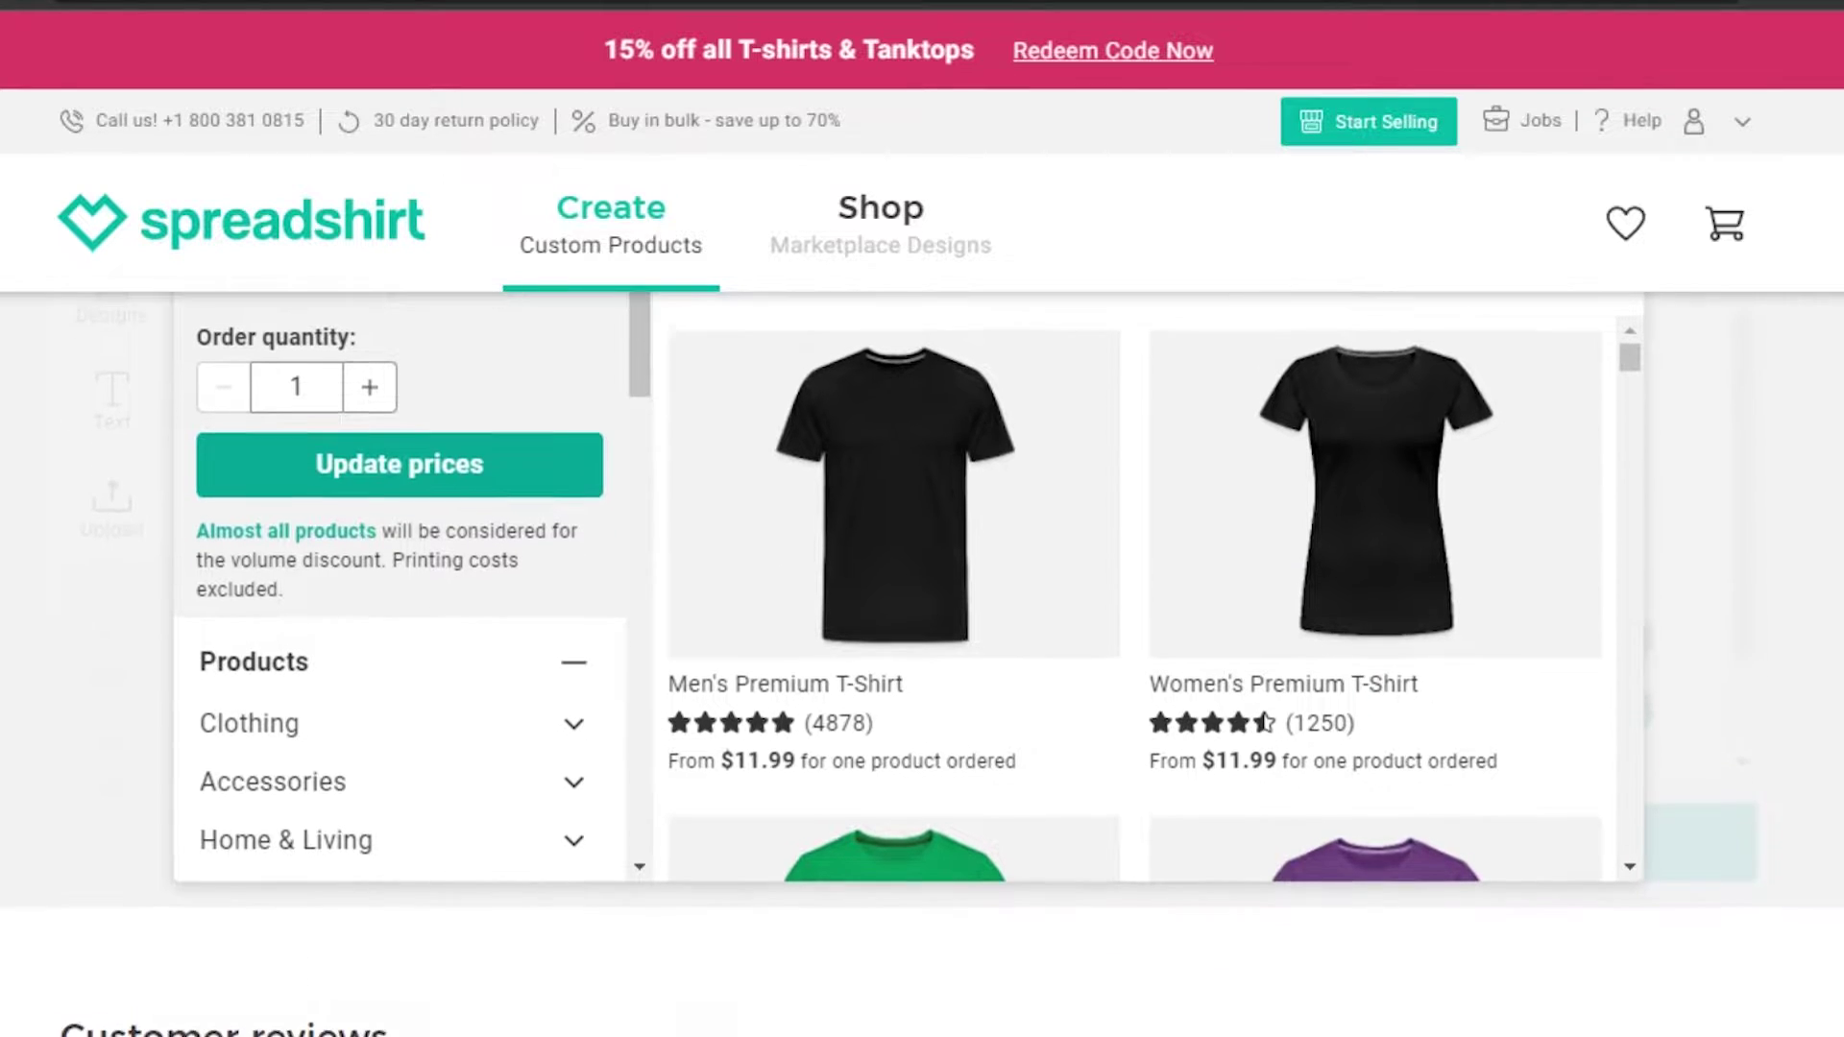
{"action": "scroll", "coordinate": [1630, 353], "scroll_direction": "down", "scroll_amount": 1}
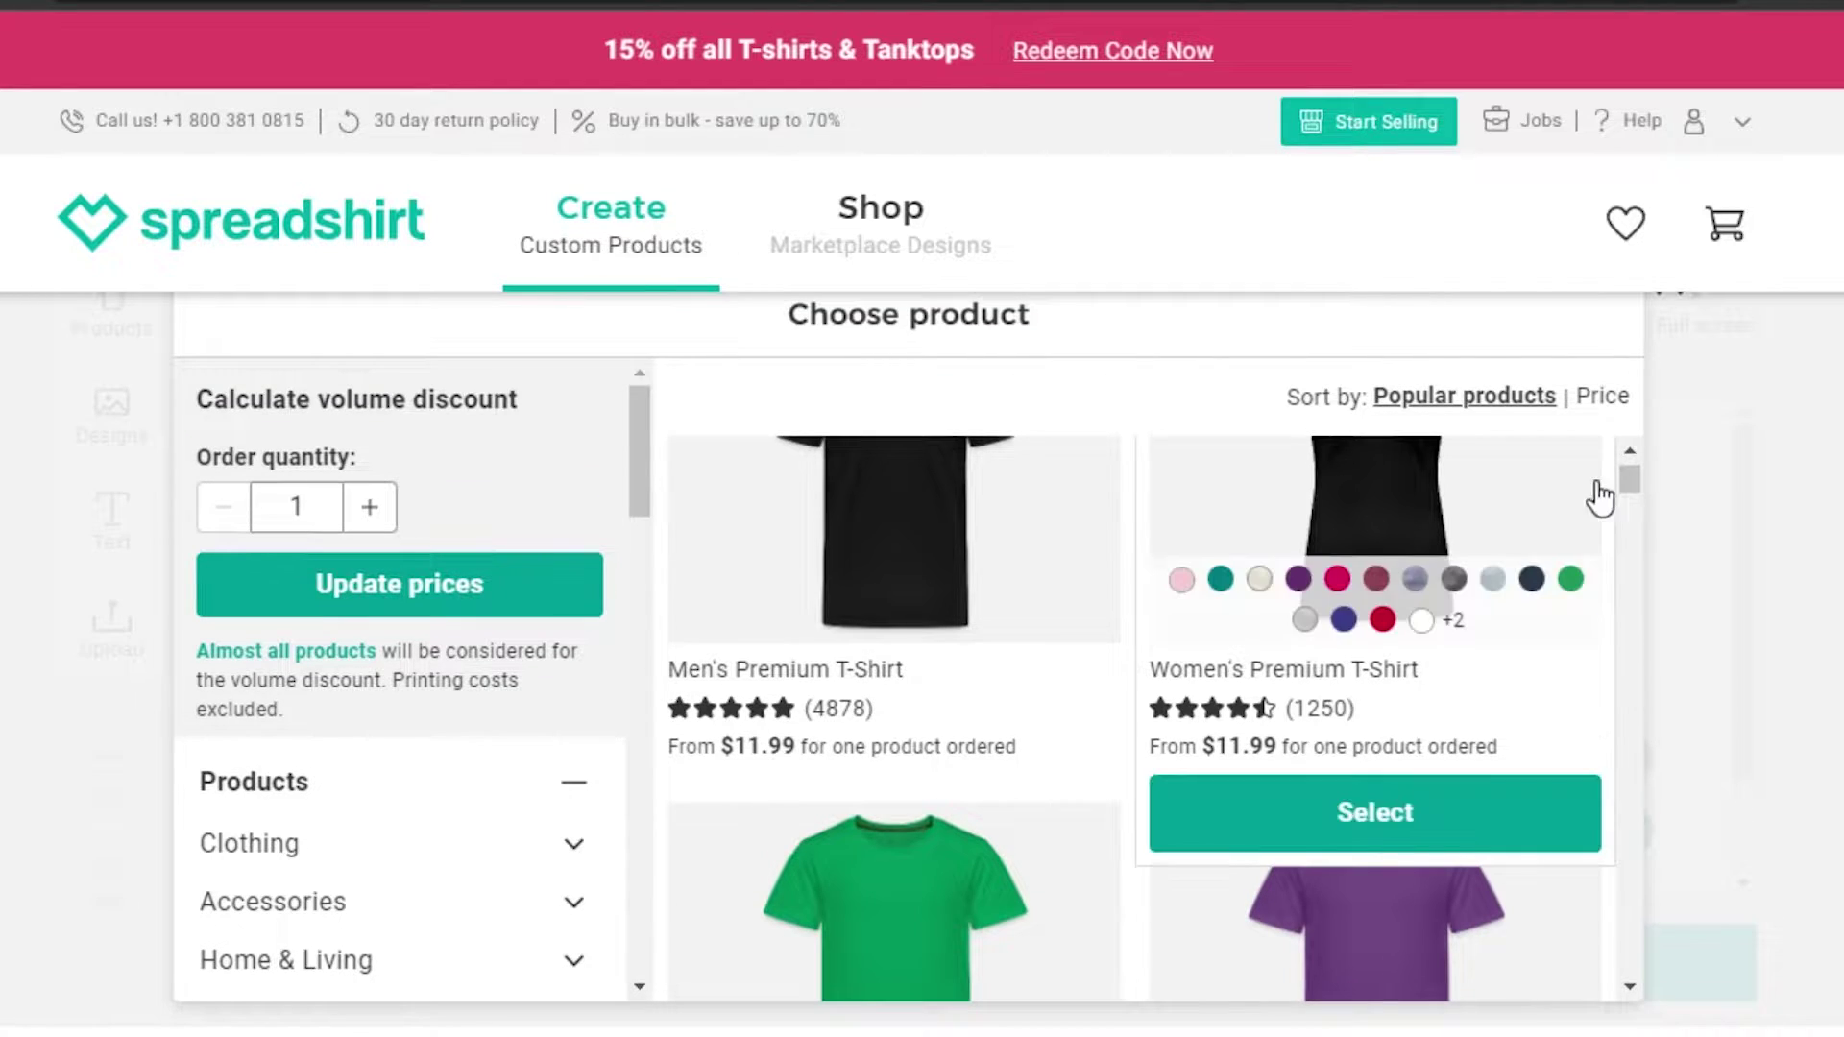
{"action": "mouse_move", "coordinate": [1638, 477]}
{"action": "left_mouse_down"}
{"action": "mouse_move", "coordinate": [1638, 584]}
{"action": "mouse_move", "coordinate": [1627, 473]}
{"action": "left_mouse_up"}
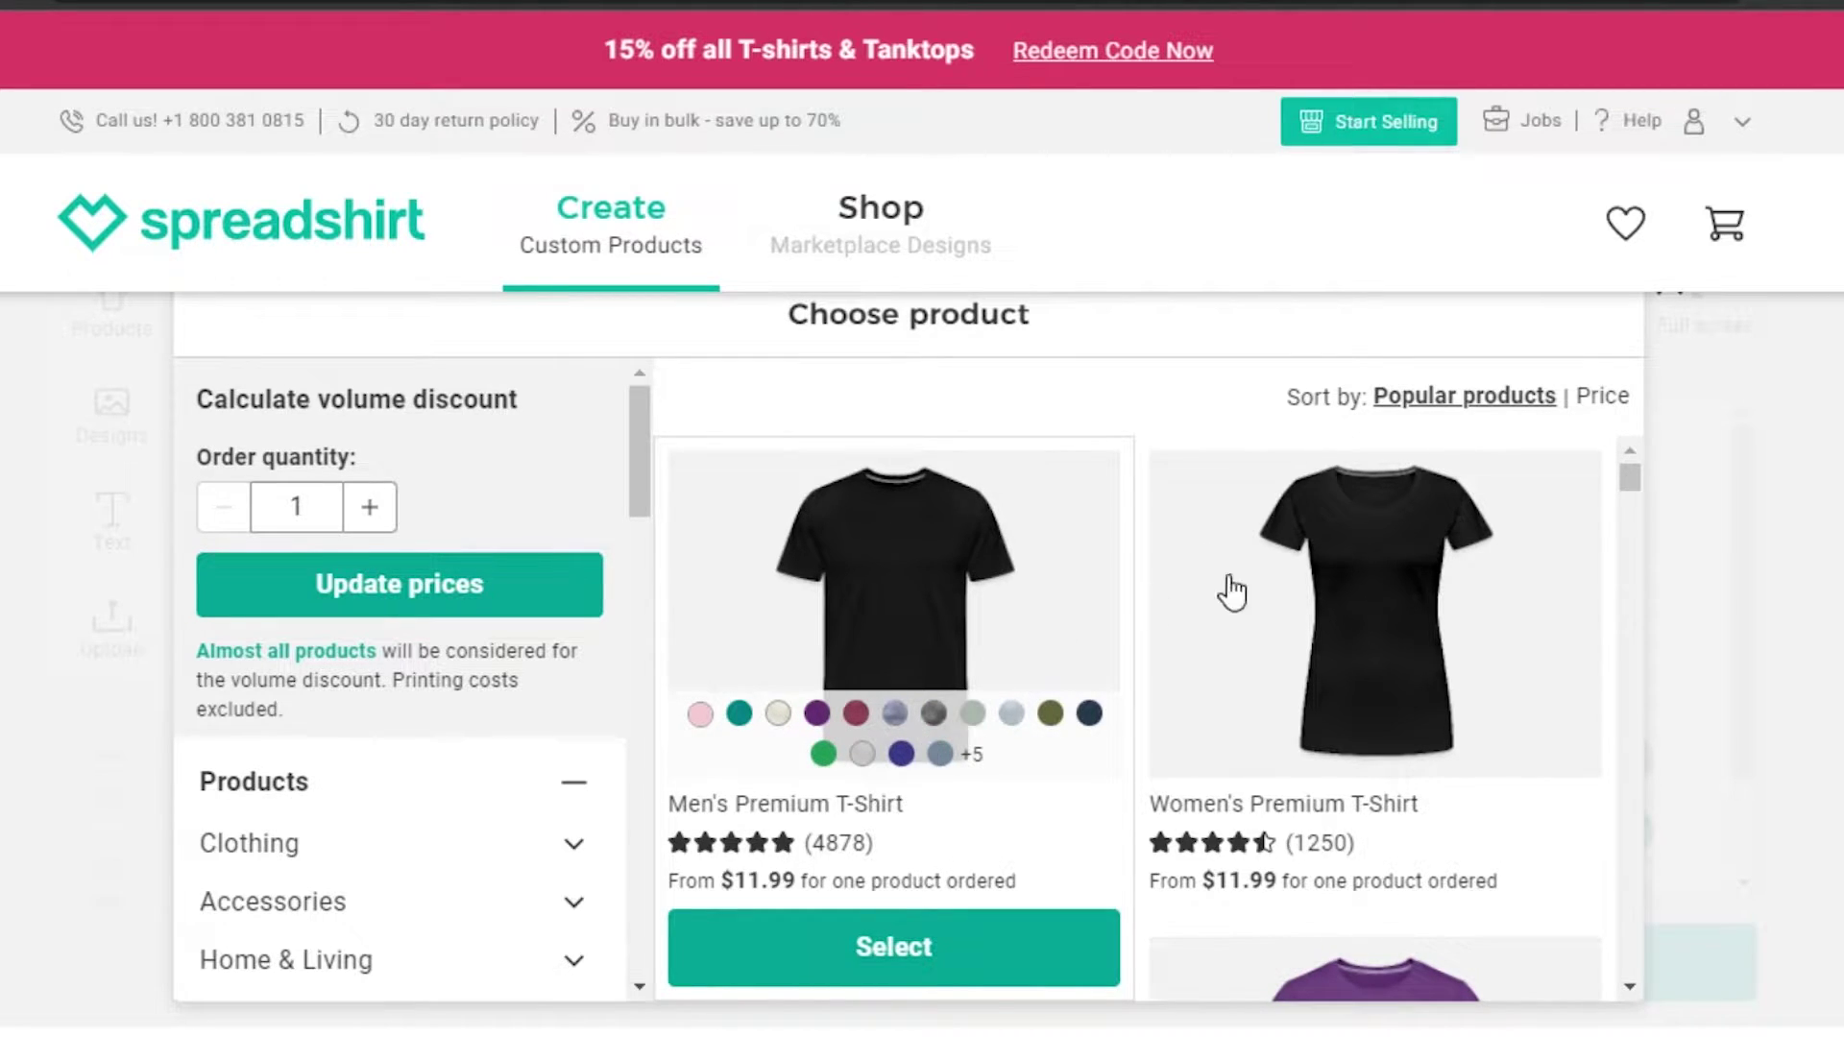
{"action": "mouse_move", "coordinate": [1259, 584]}
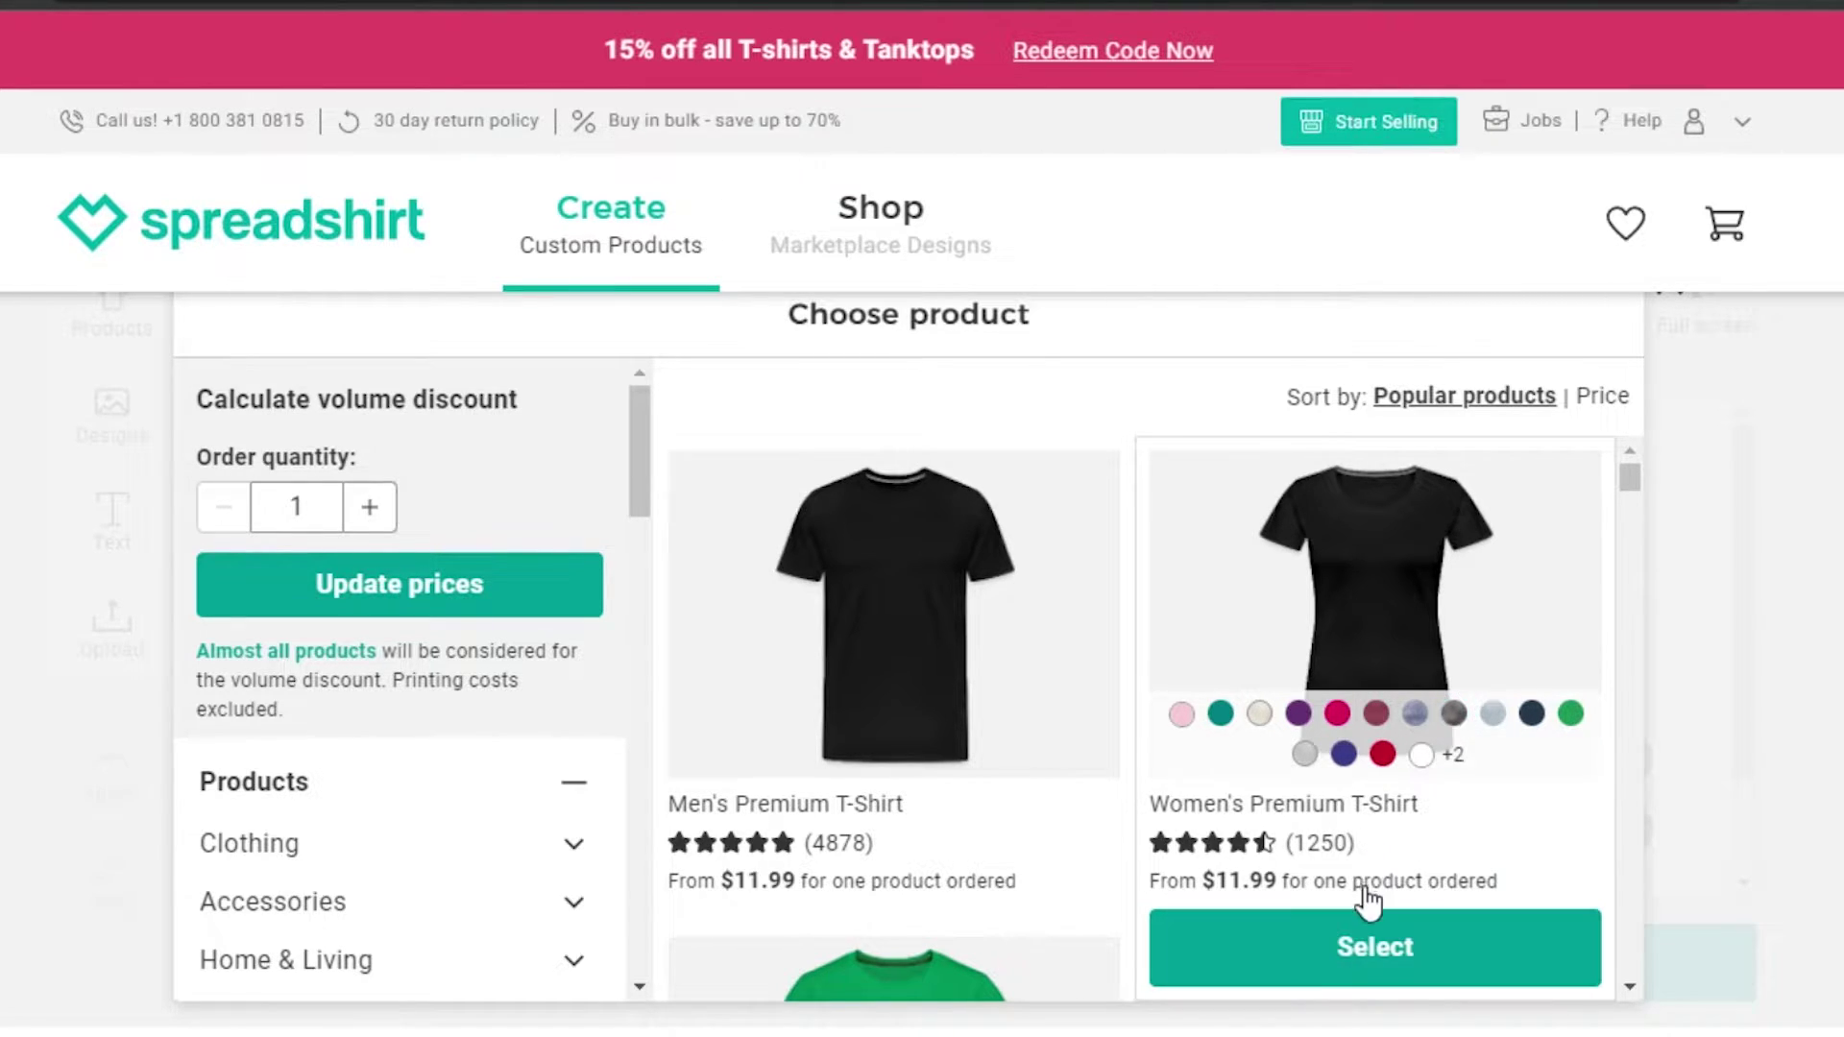
Step: Pick the Women's Premium T-Shirt and, after trying teal and heather oatmeal, make it white
{"action": "left_click", "coordinate": [1367, 946]}
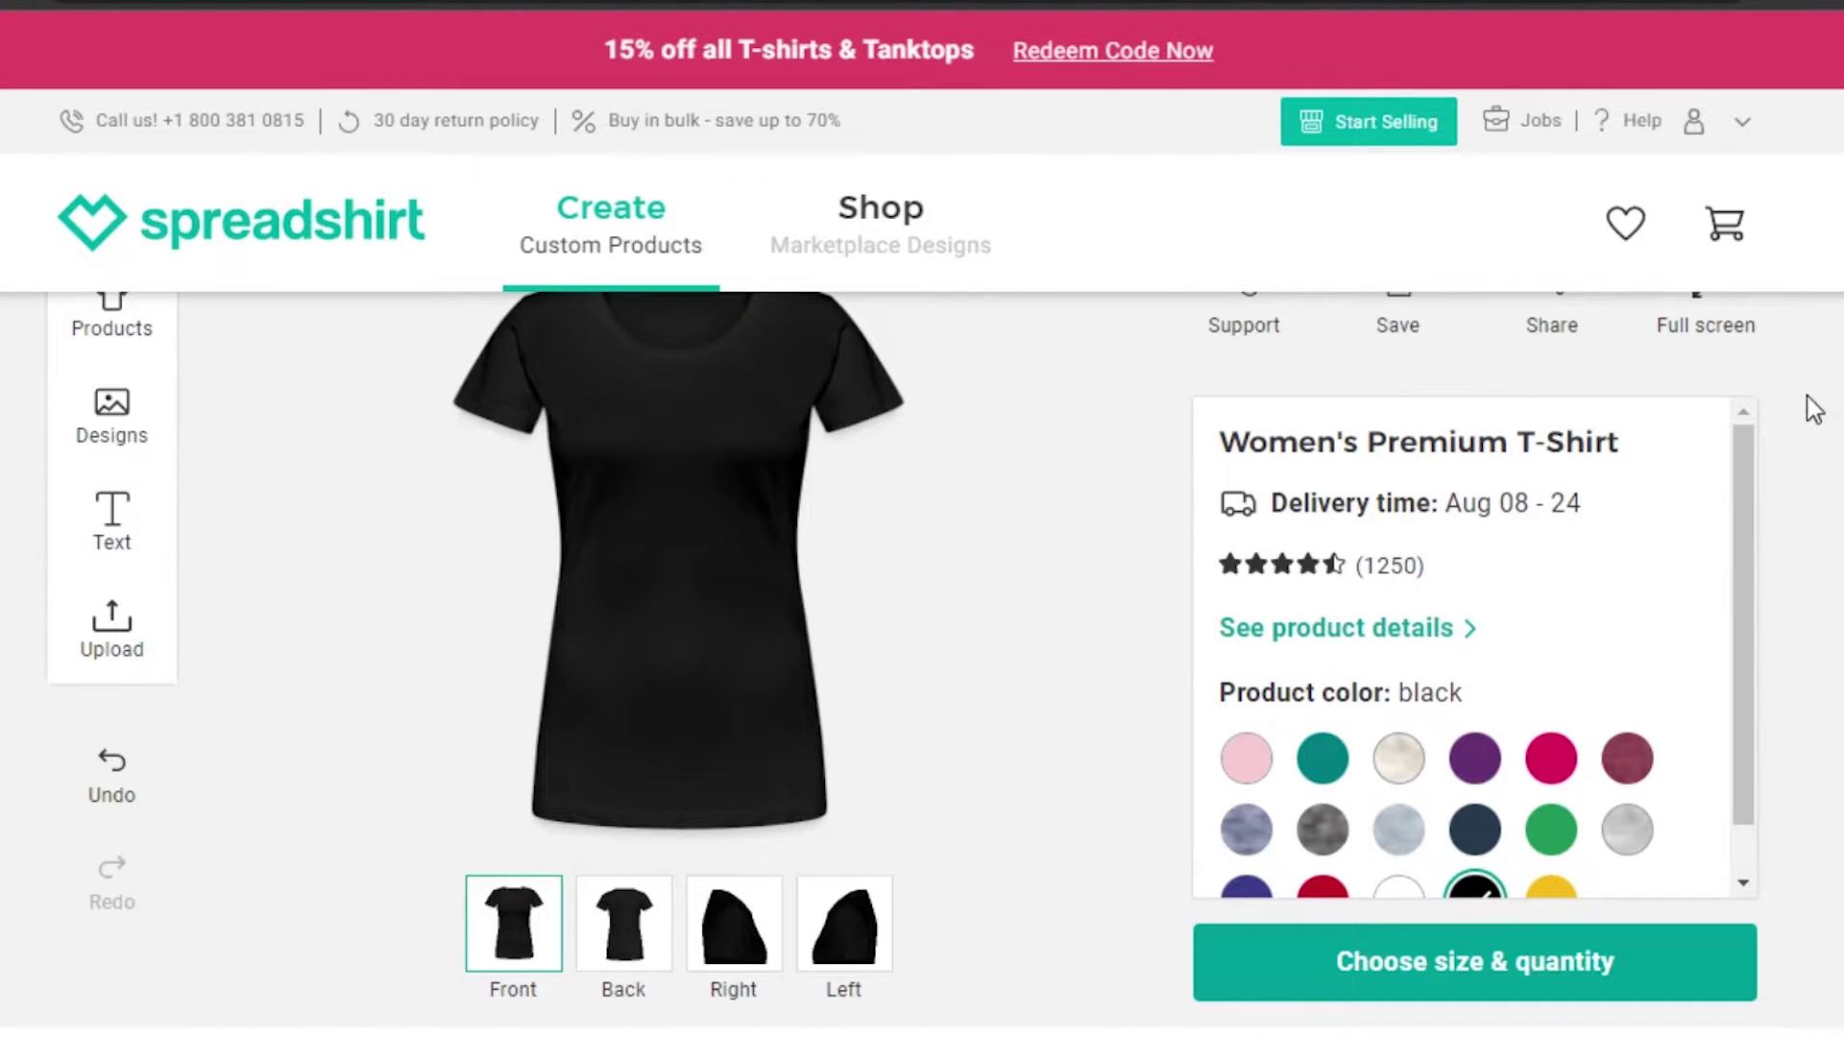
{"action": "scroll", "coordinate": [922, 662], "scroll_direction": "up", "scroll_amount": 1}
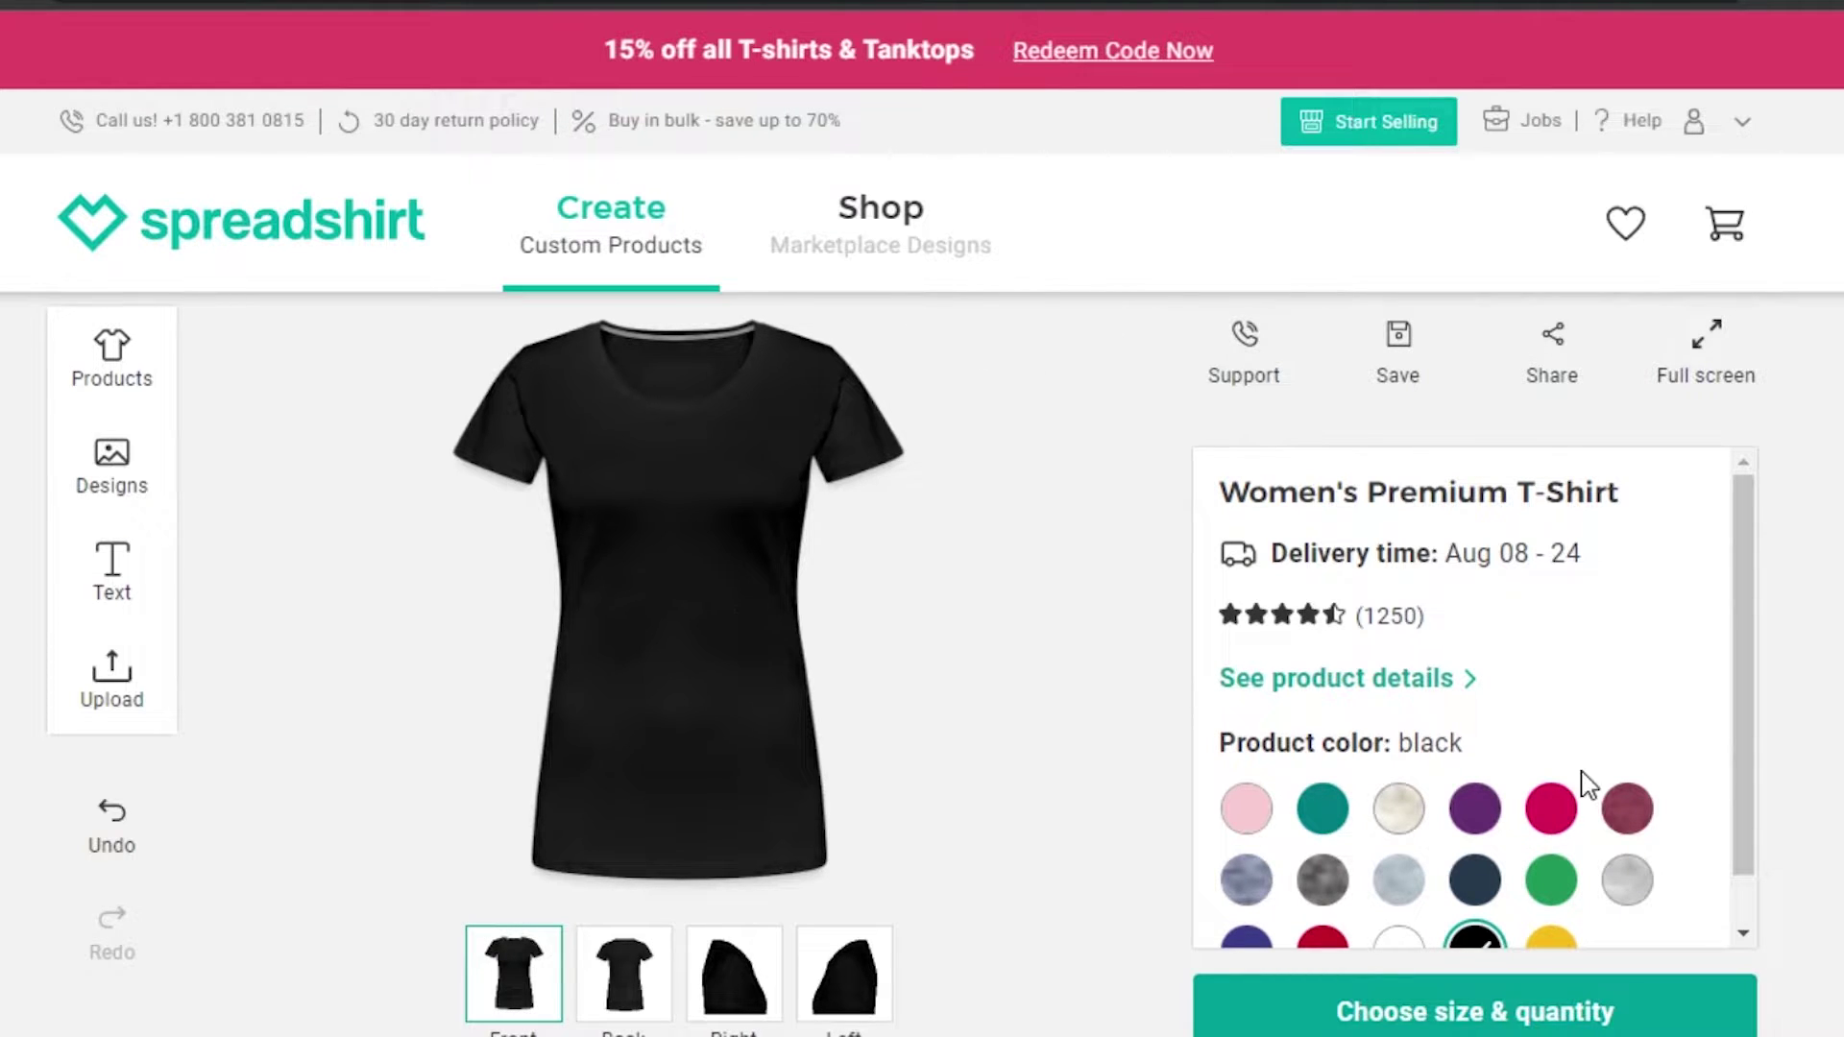
{"action": "scroll", "coordinate": [1633, 758], "scroll_direction": "down", "scroll_amount": 1}
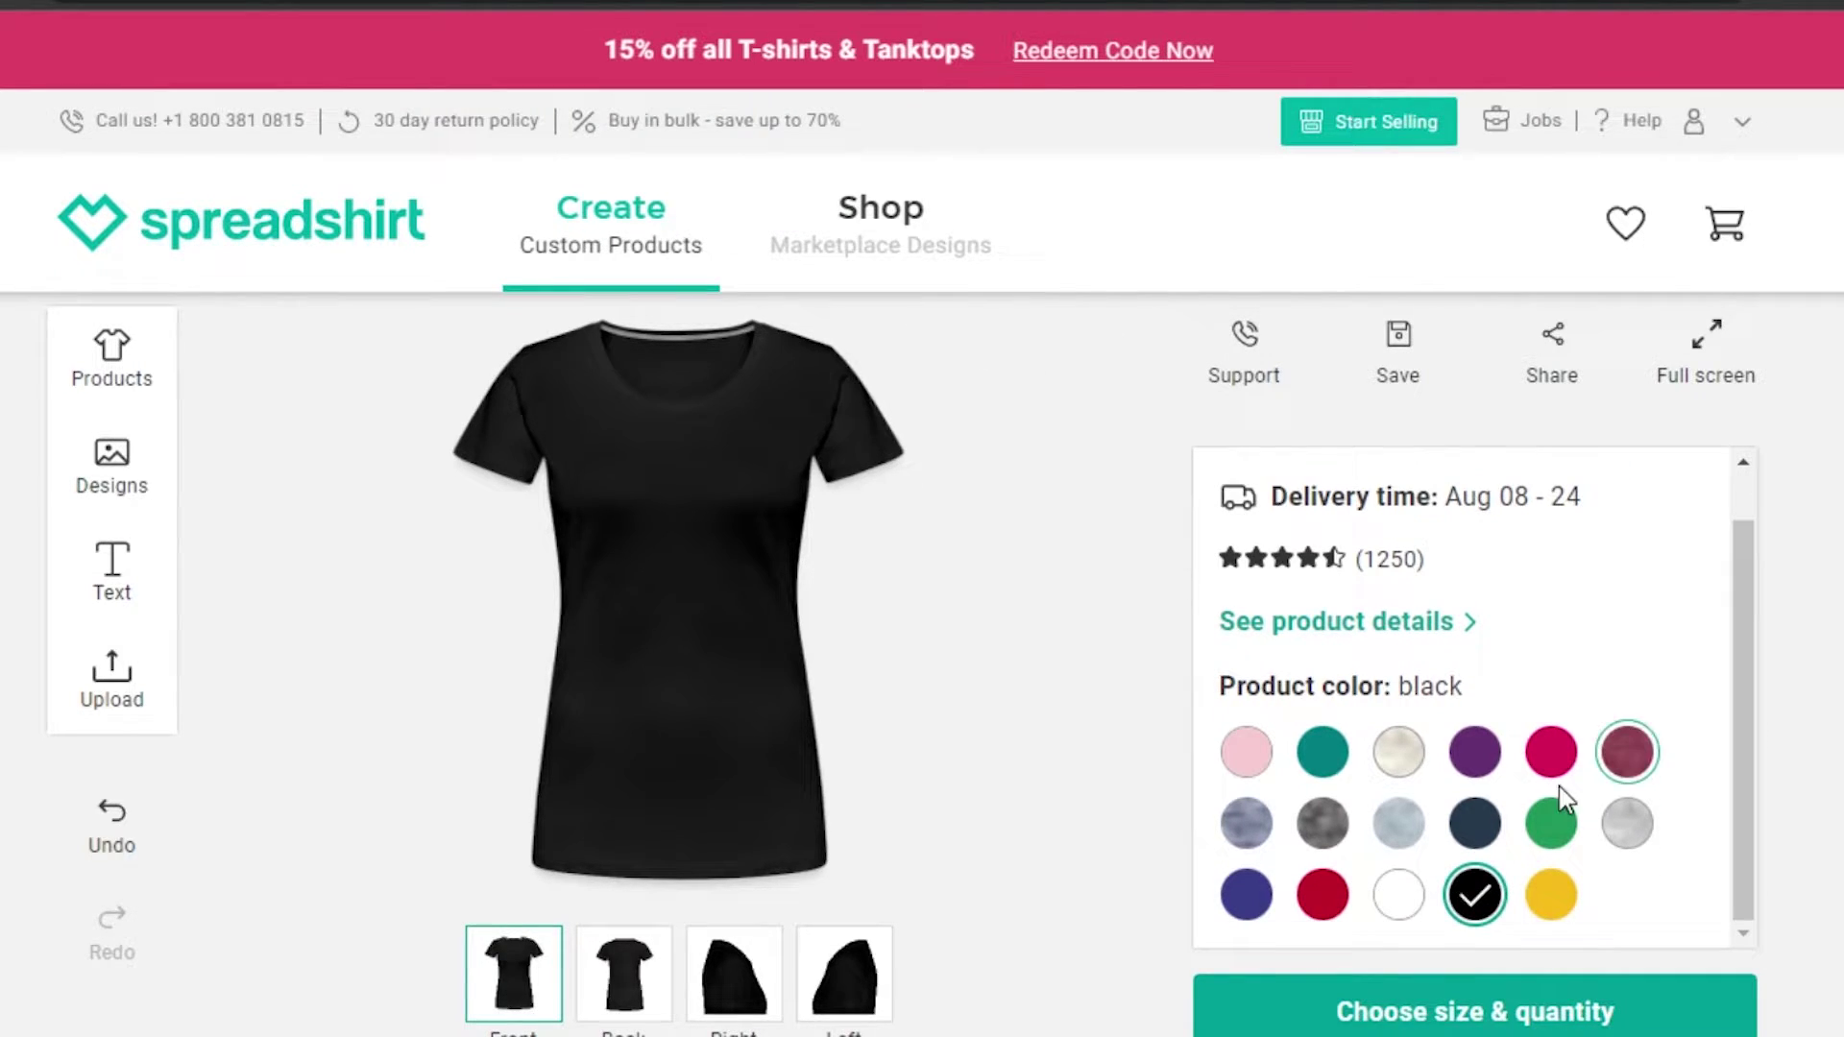
{"action": "left_click", "coordinate": [1399, 894]}
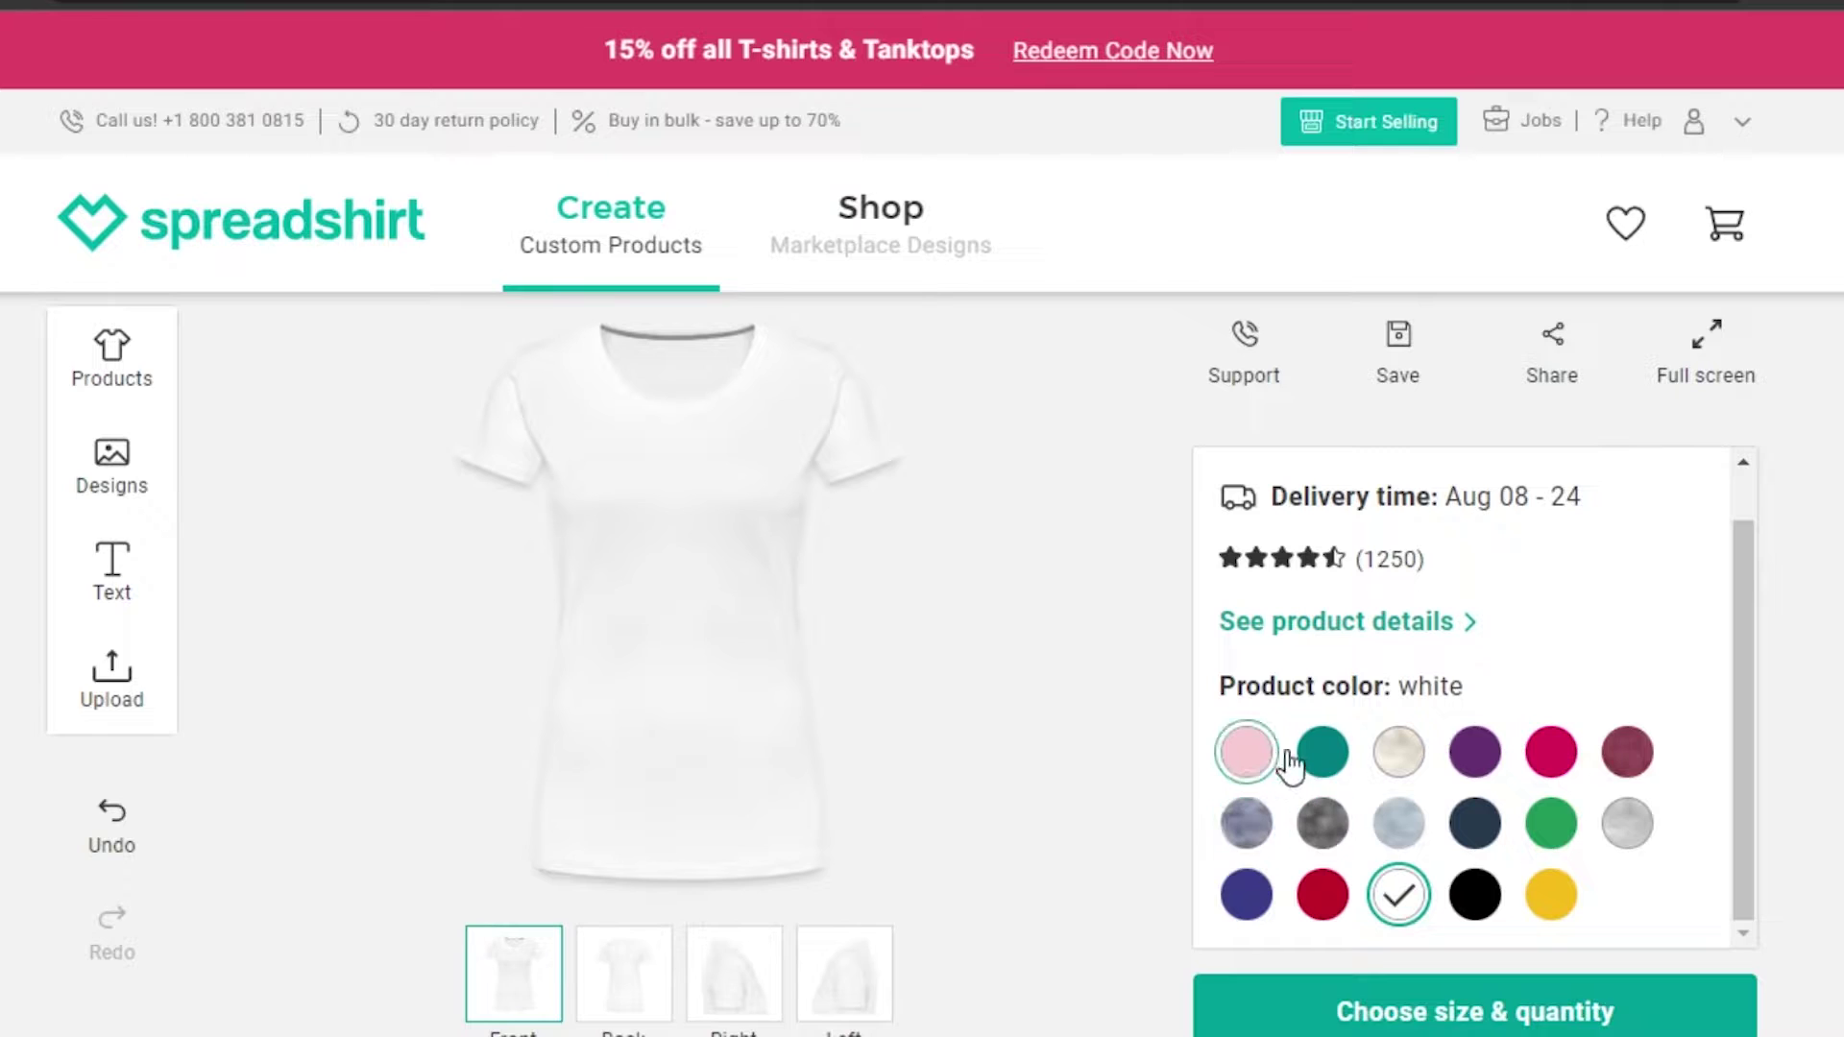
{"action": "left_click", "coordinate": [1322, 752]}
{"action": "left_click", "coordinate": [1420, 765]}
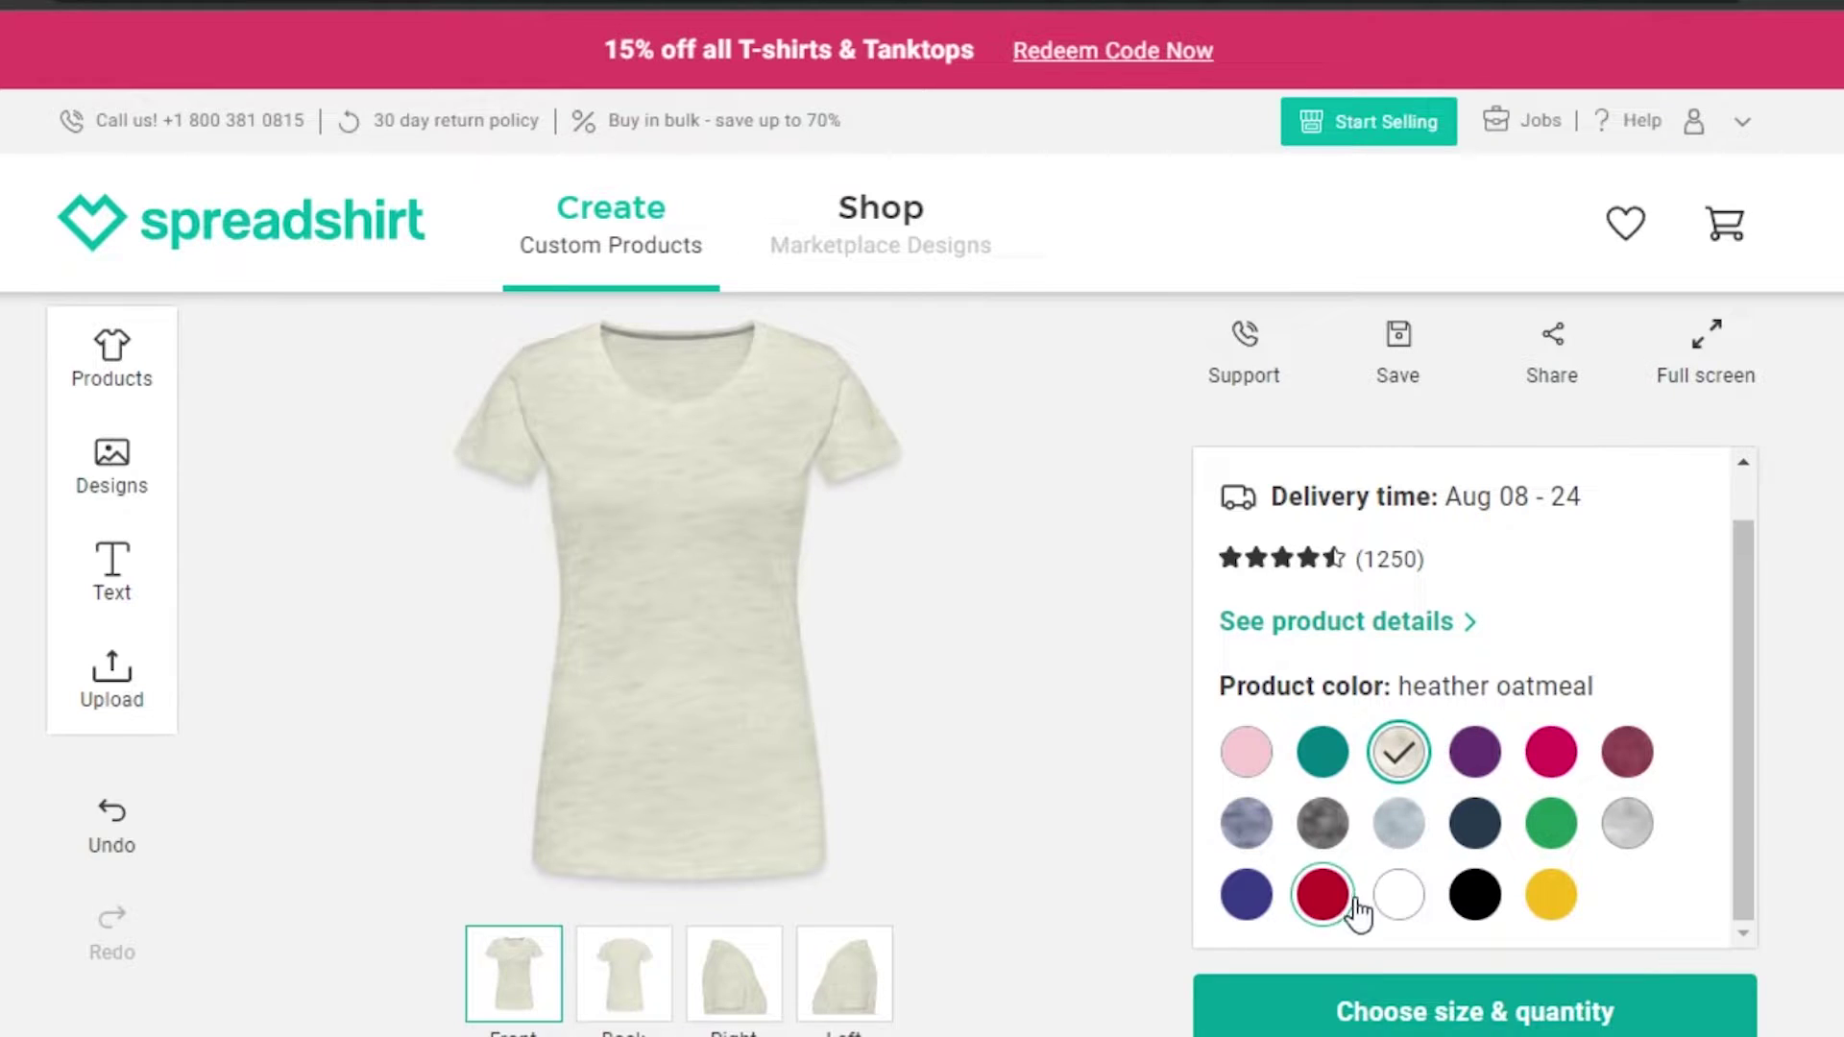
{"action": "left_click", "coordinate": [1402, 902]}
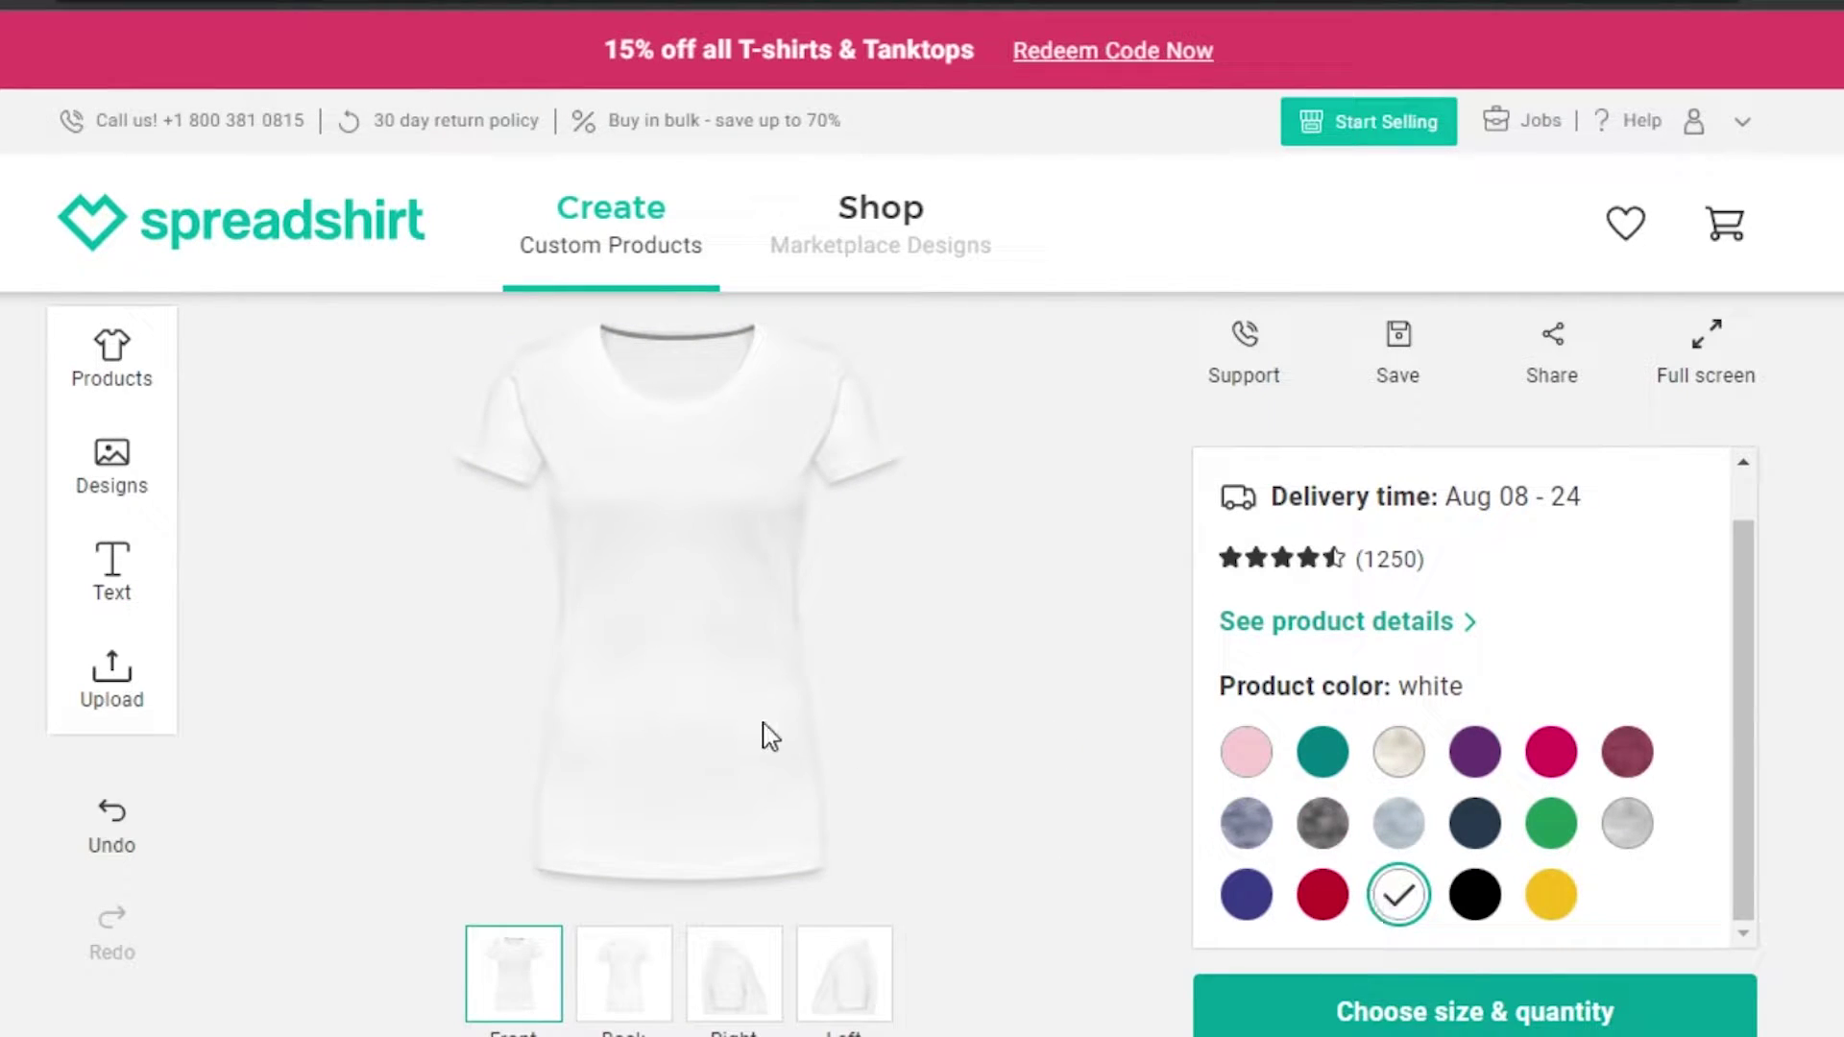
Step: Place the free black heart from the Heart design category on the shirt front
{"action": "left_click", "coordinate": [122, 491]}
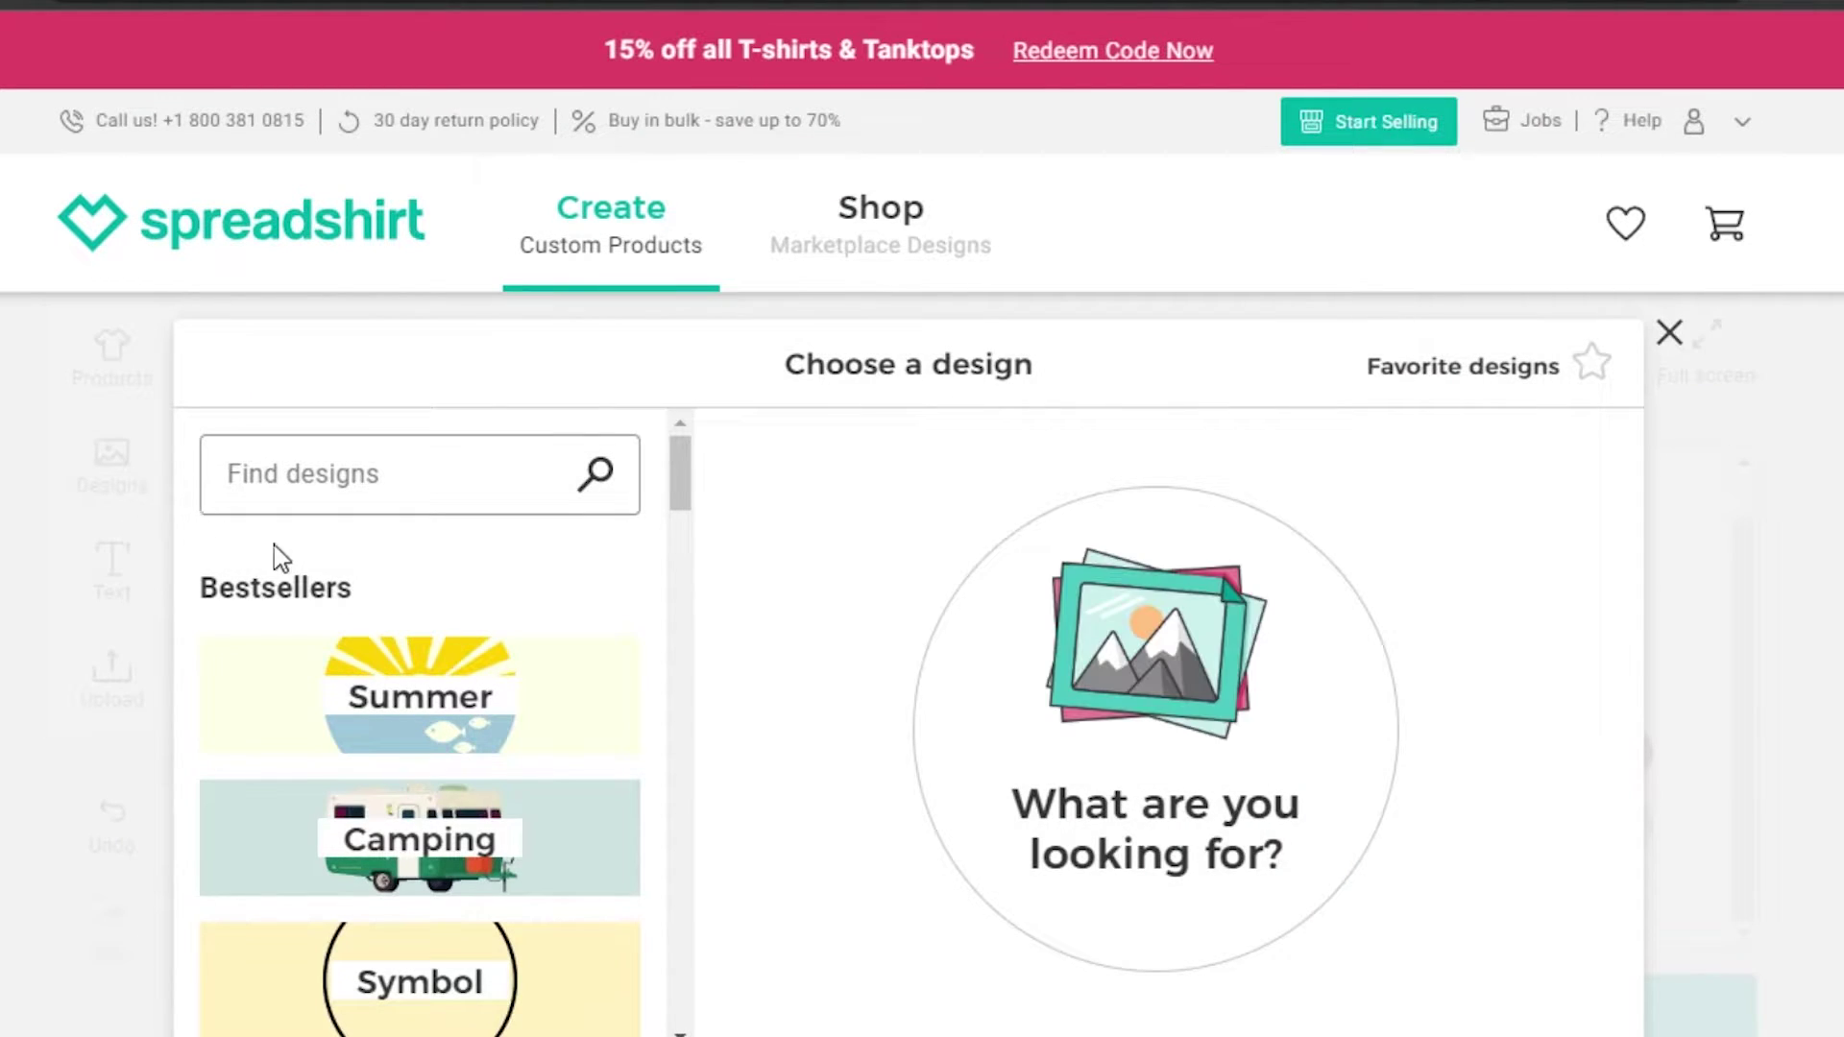
{"action": "left_click_drag", "start_coordinate": [689, 477], "coordinate": [680, 668]}
{"action": "left_click_drag", "start_coordinate": [677, 680], "coordinate": [669, 519]}
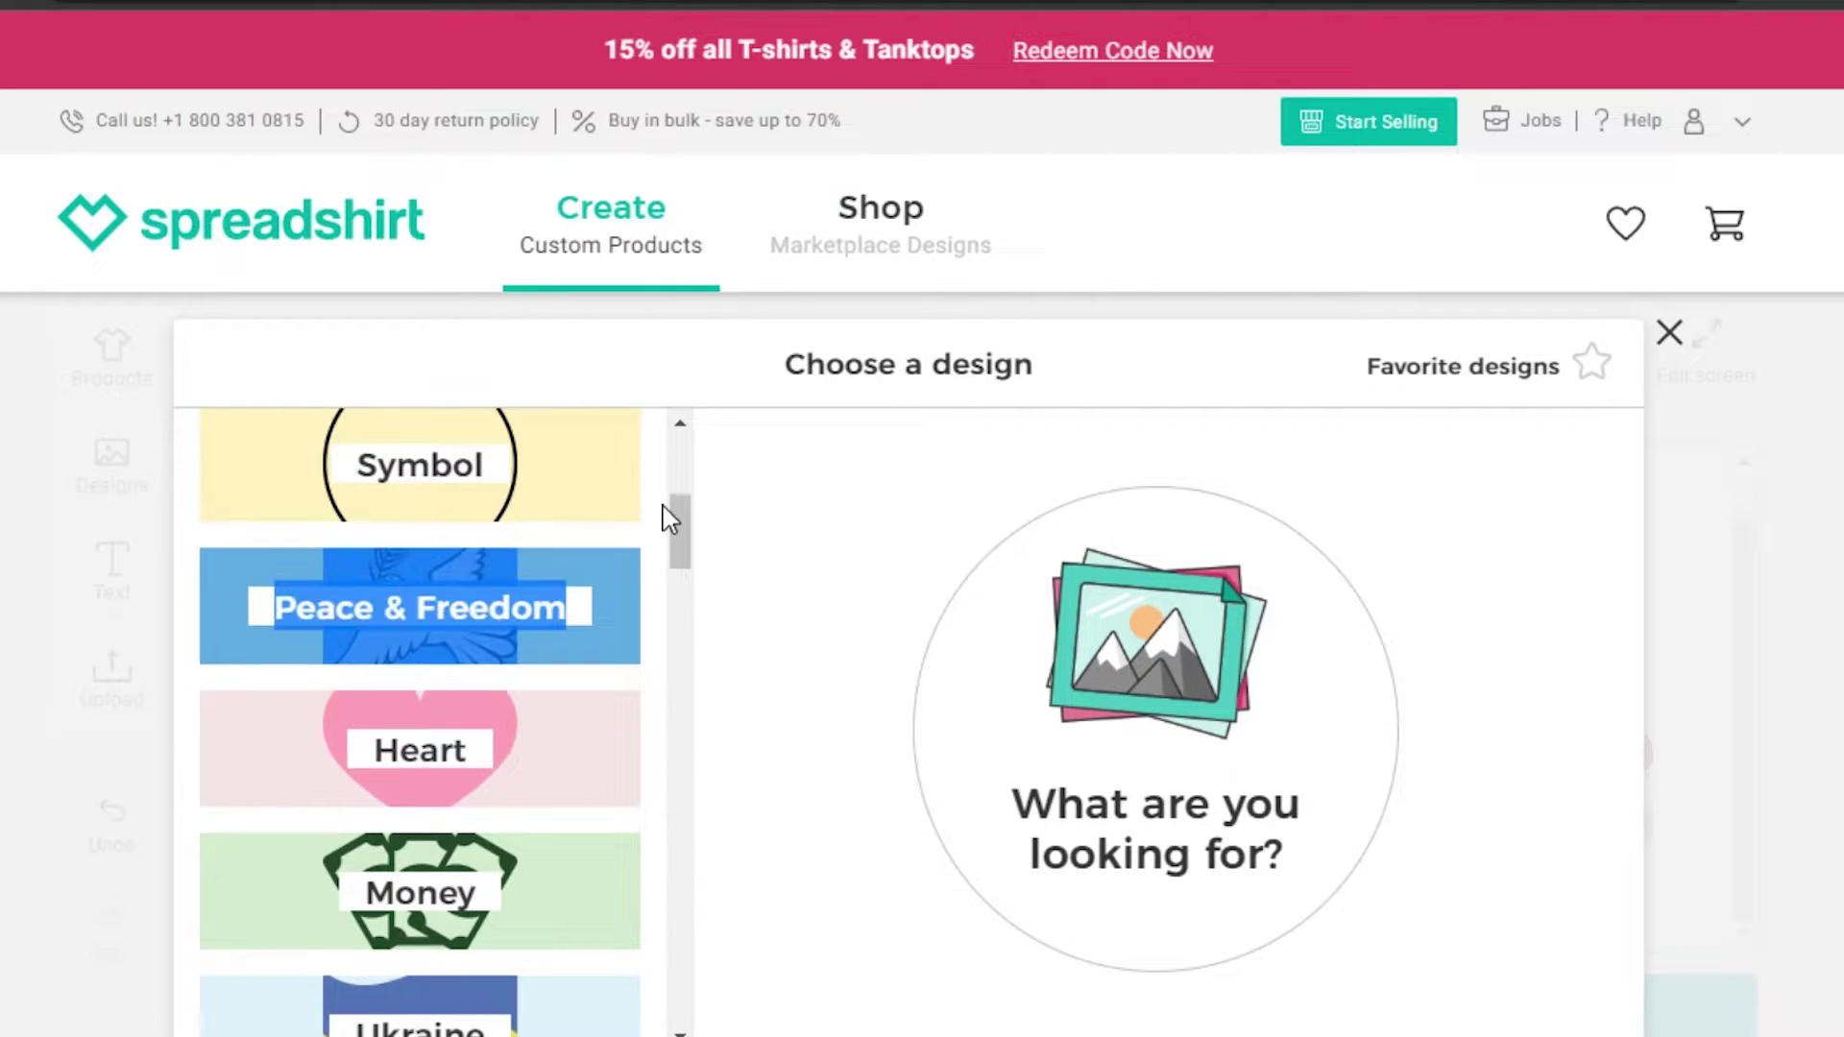
{"action": "left_click", "coordinate": [510, 774]}
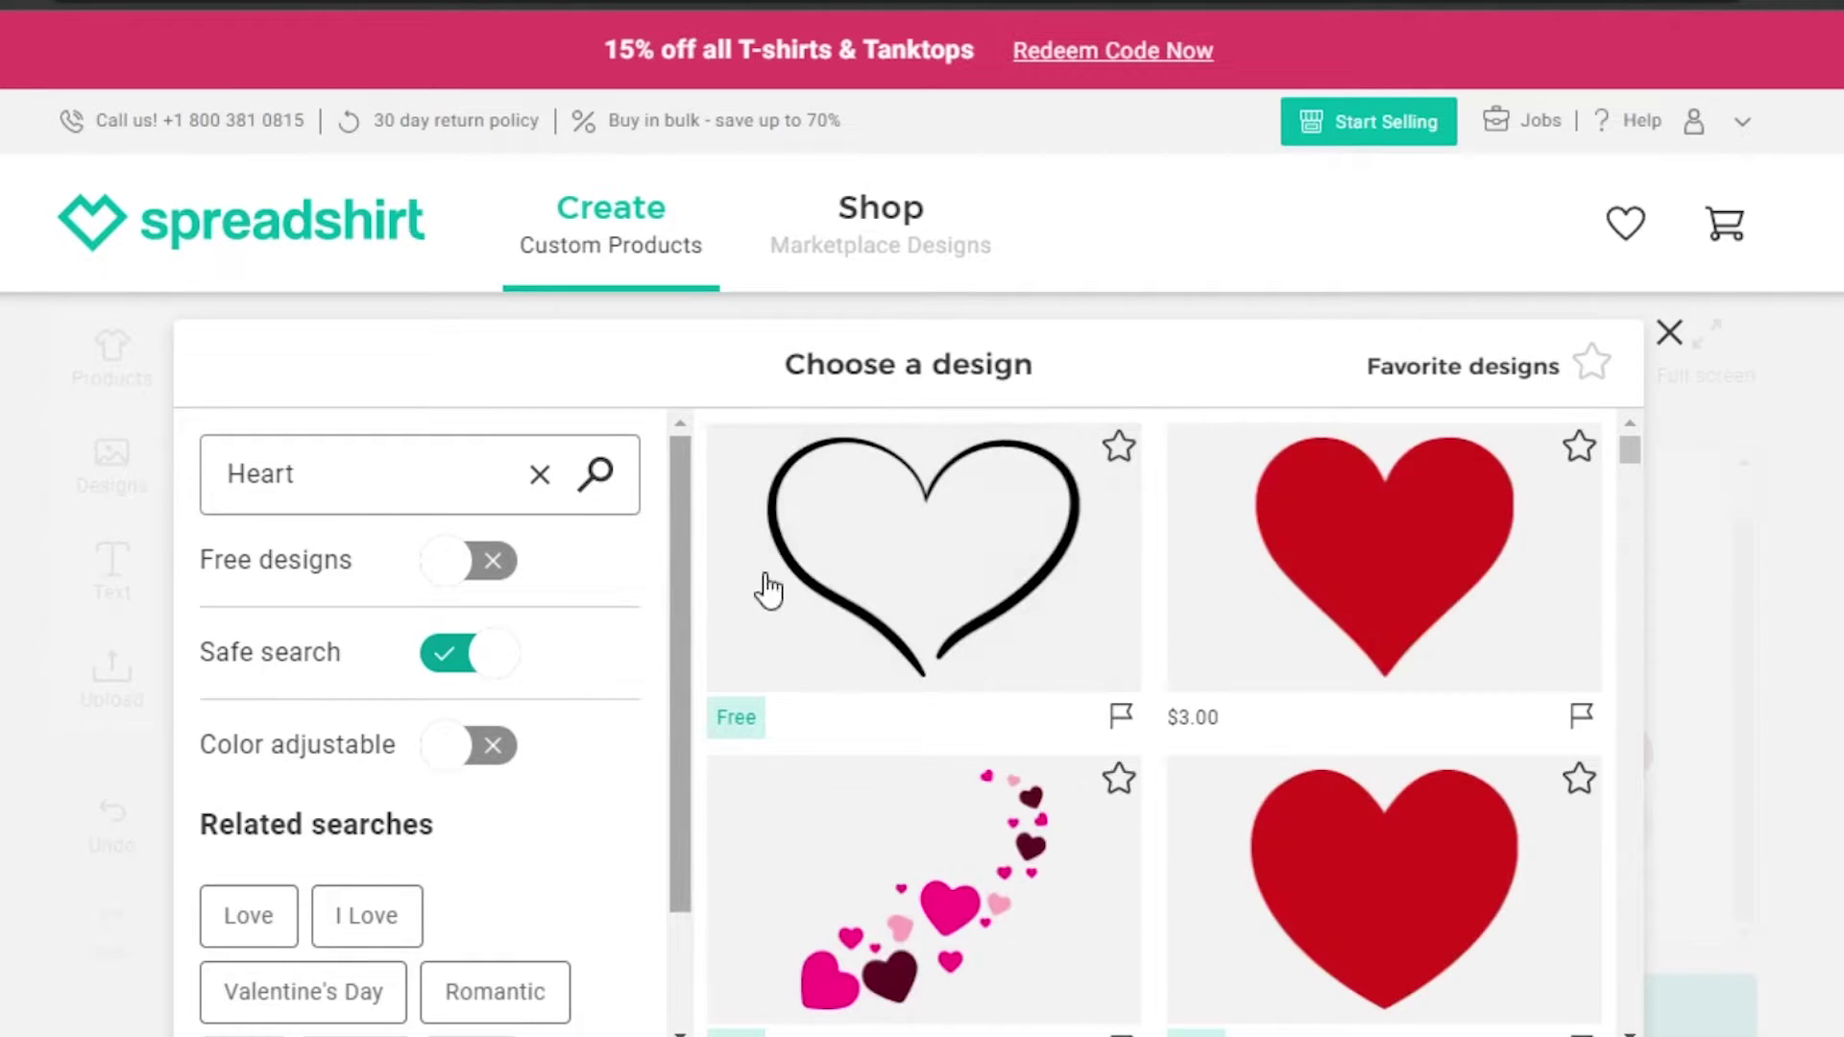
{"action": "left_click_drag", "start_coordinate": [1630, 452], "coordinate": [1640, 695]}
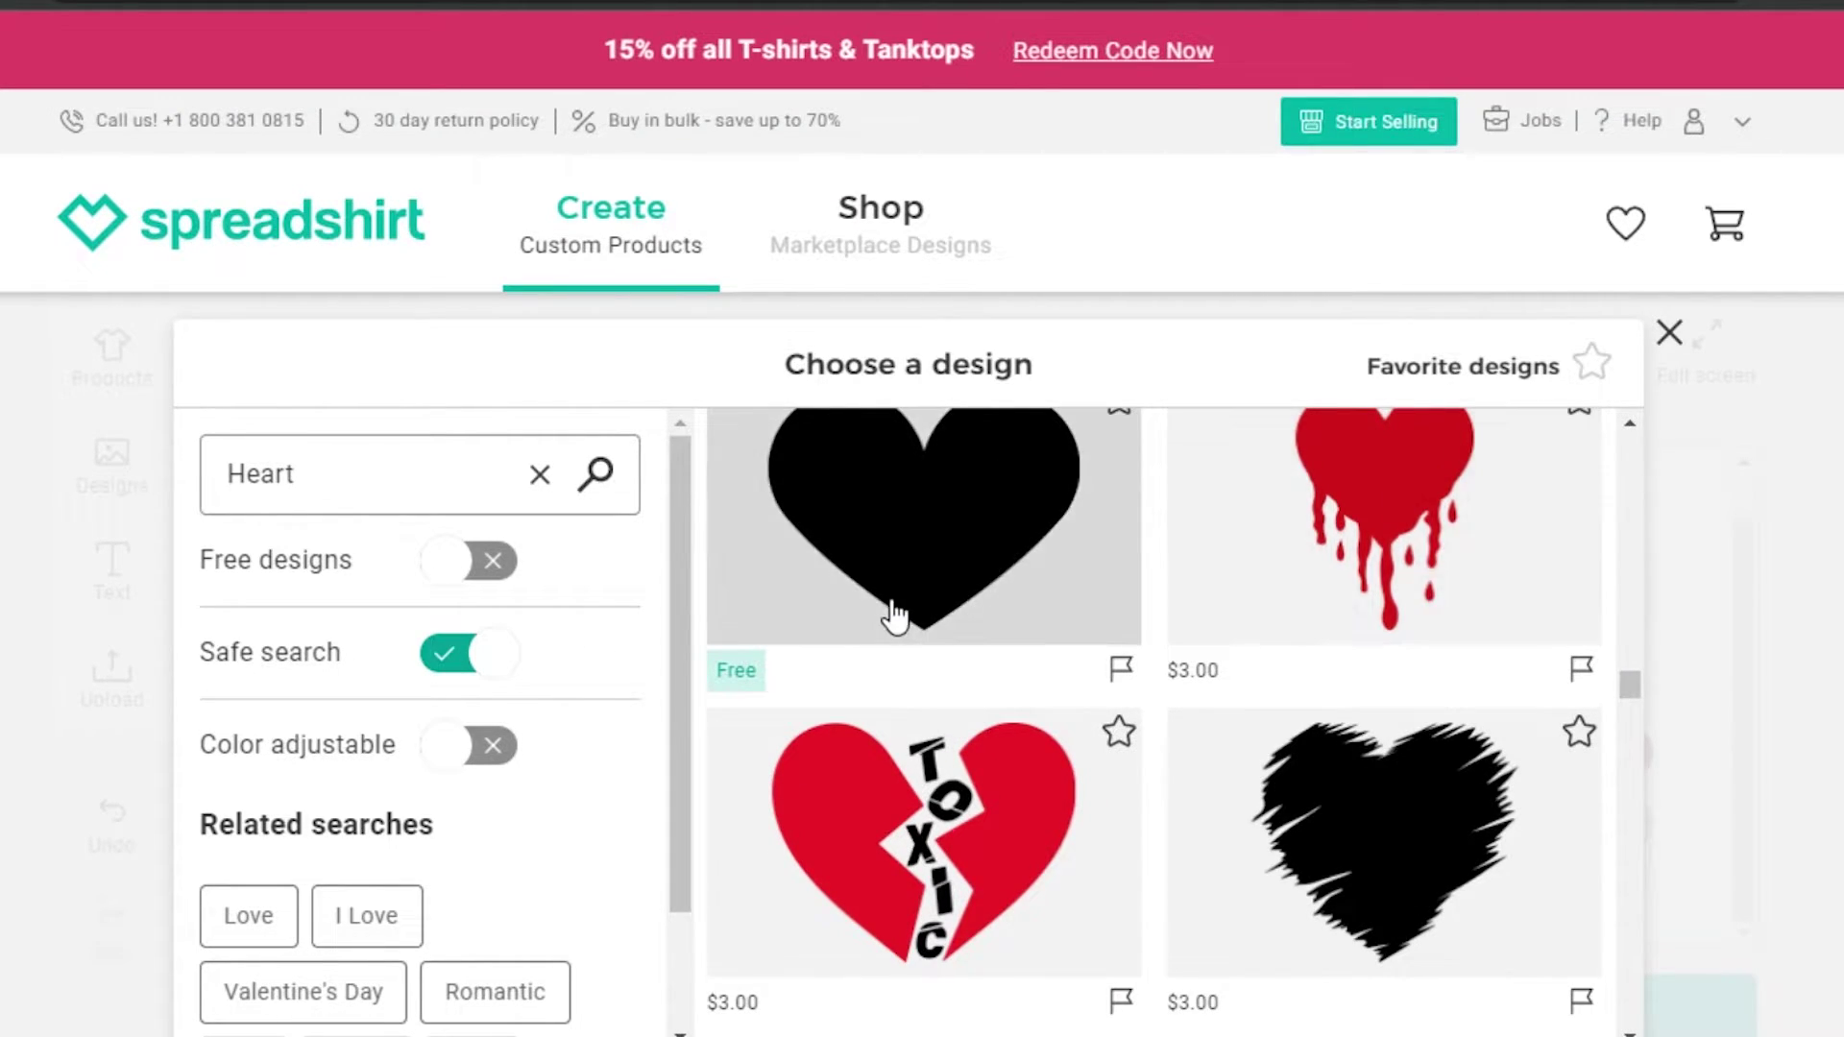
{"action": "left_click", "coordinate": [827, 593]}
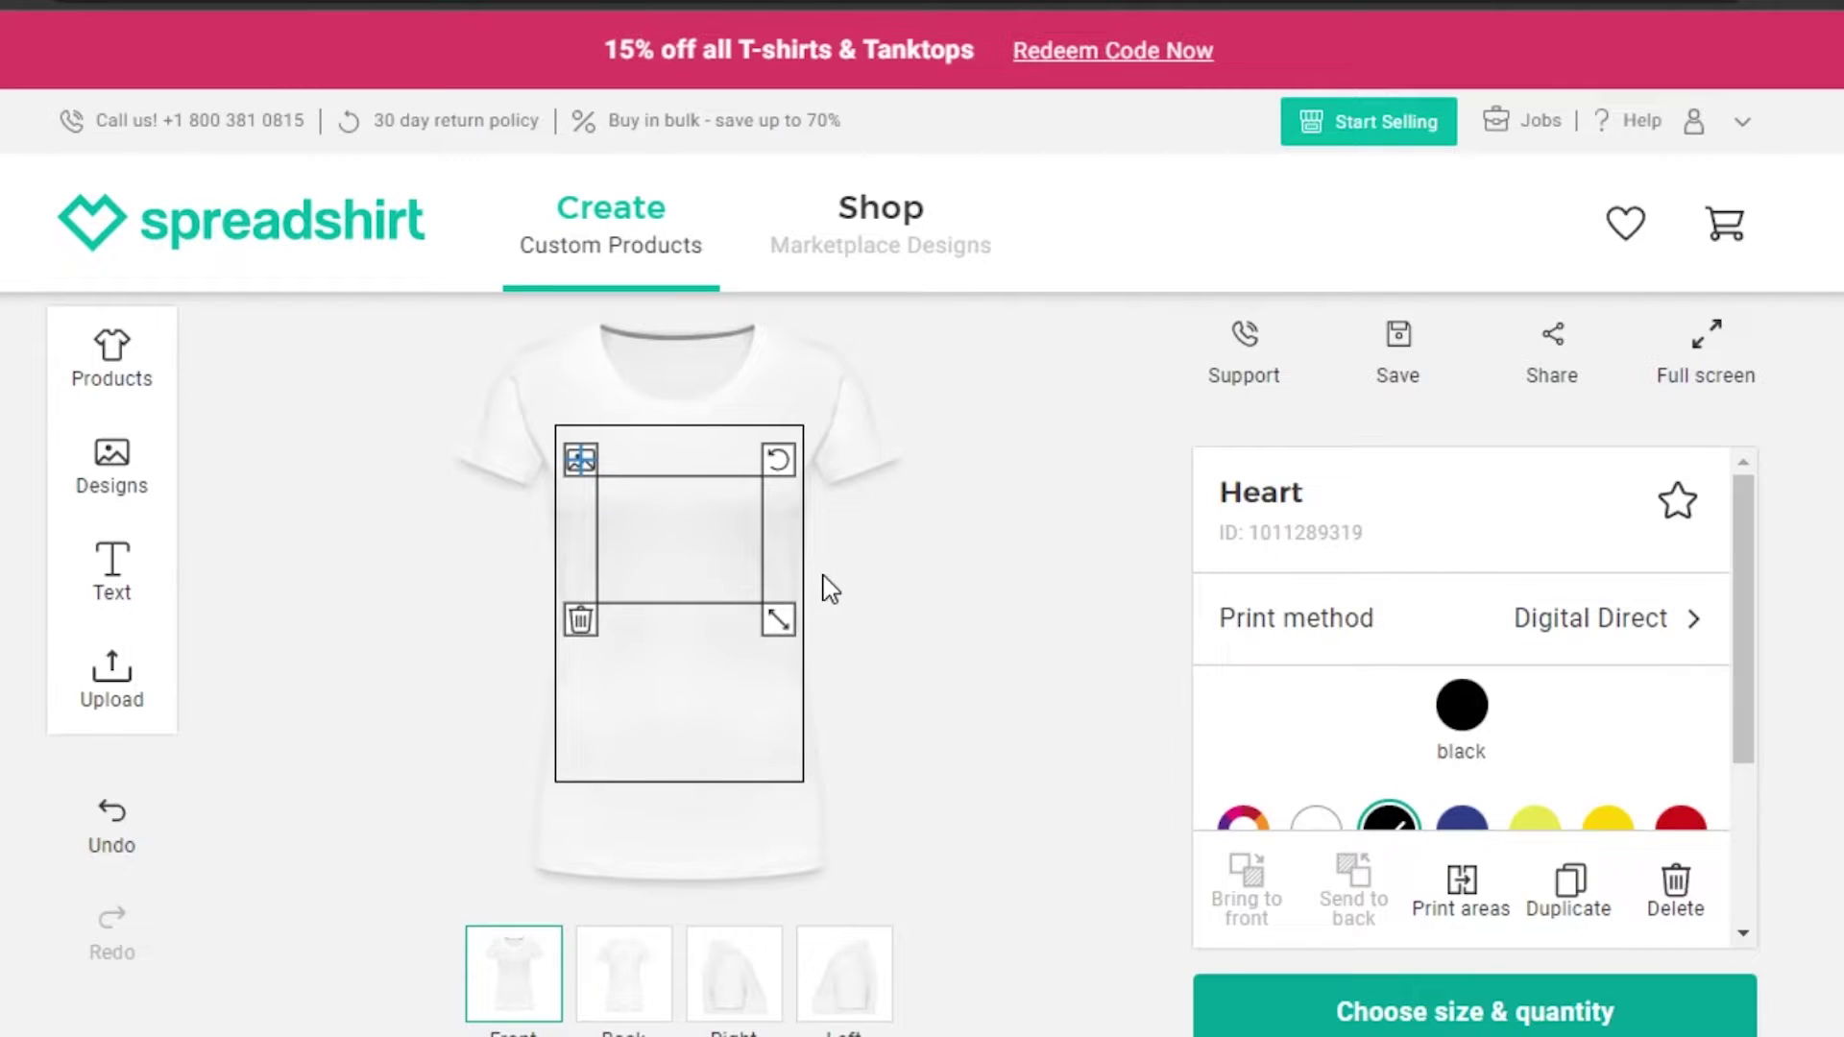
{"action": "left_click", "coordinate": [949, 586]}
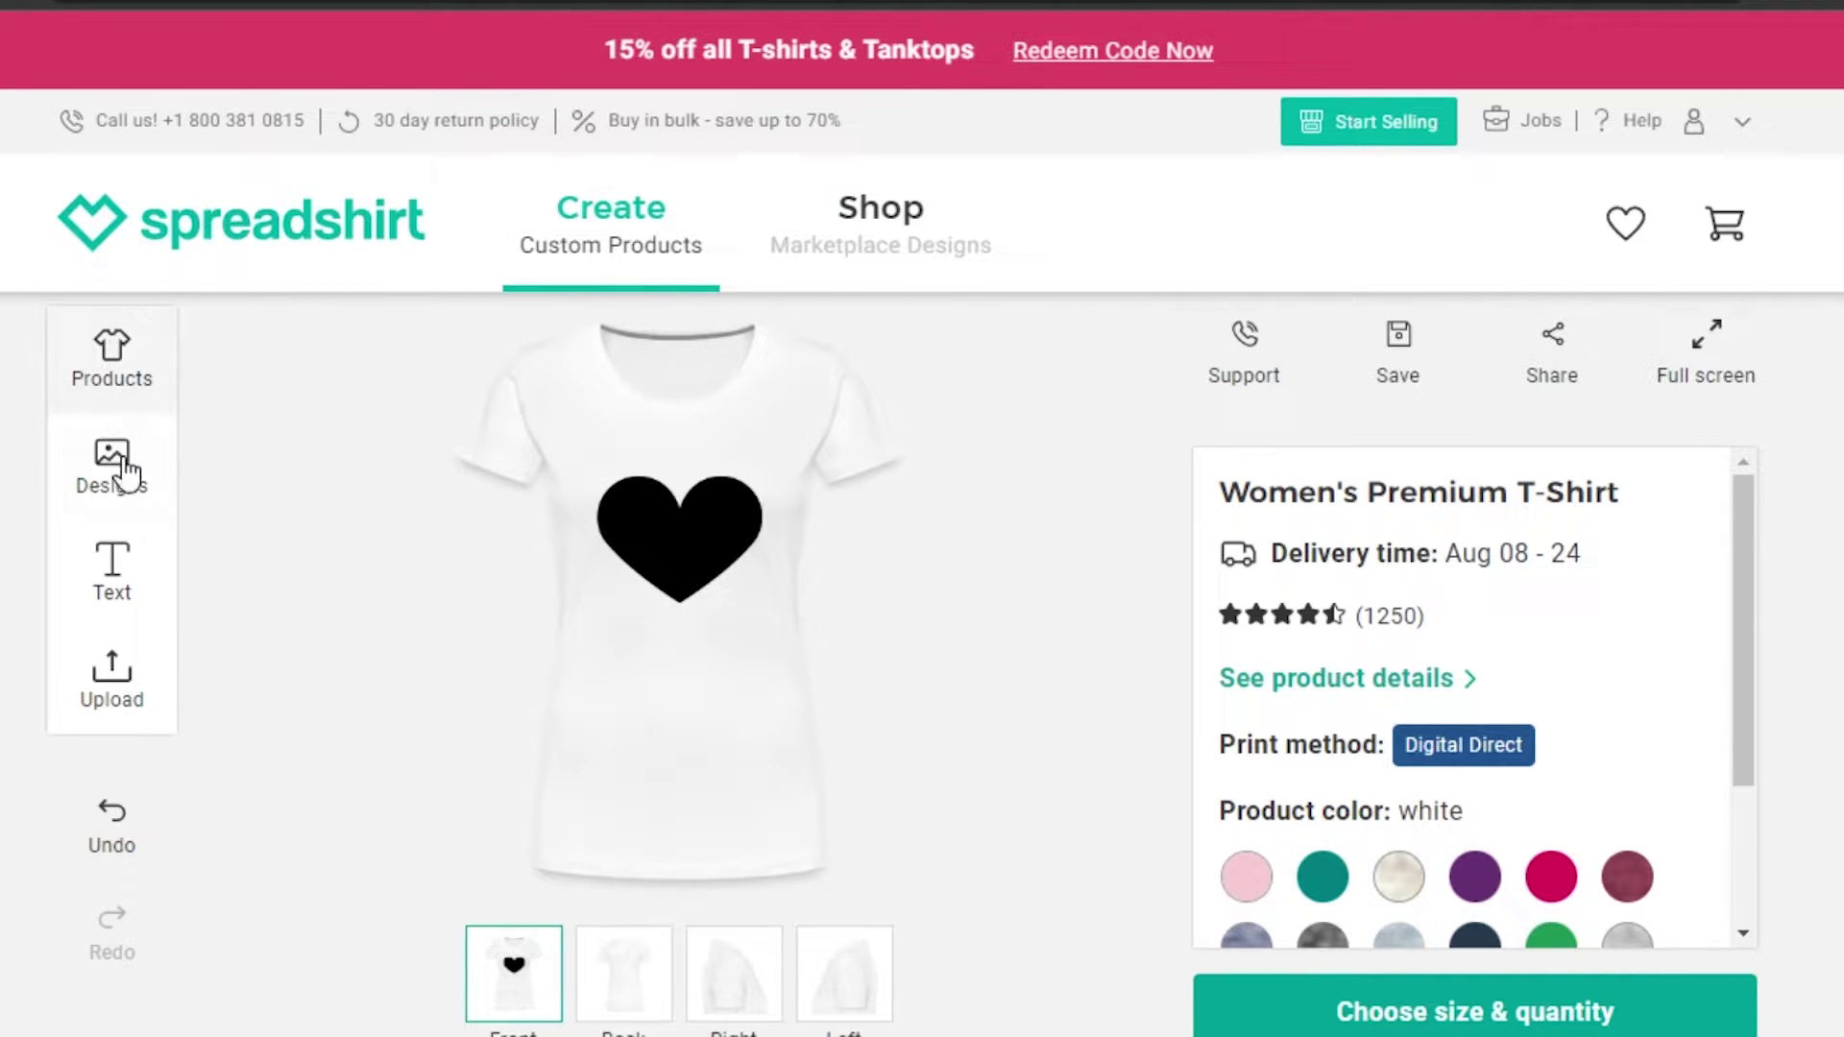
Step: Delete the heart design and upload the throne photo onto the shirt front
{"action": "left_click", "coordinate": [732, 522]}
{"action": "left_click", "coordinate": [580, 622]}
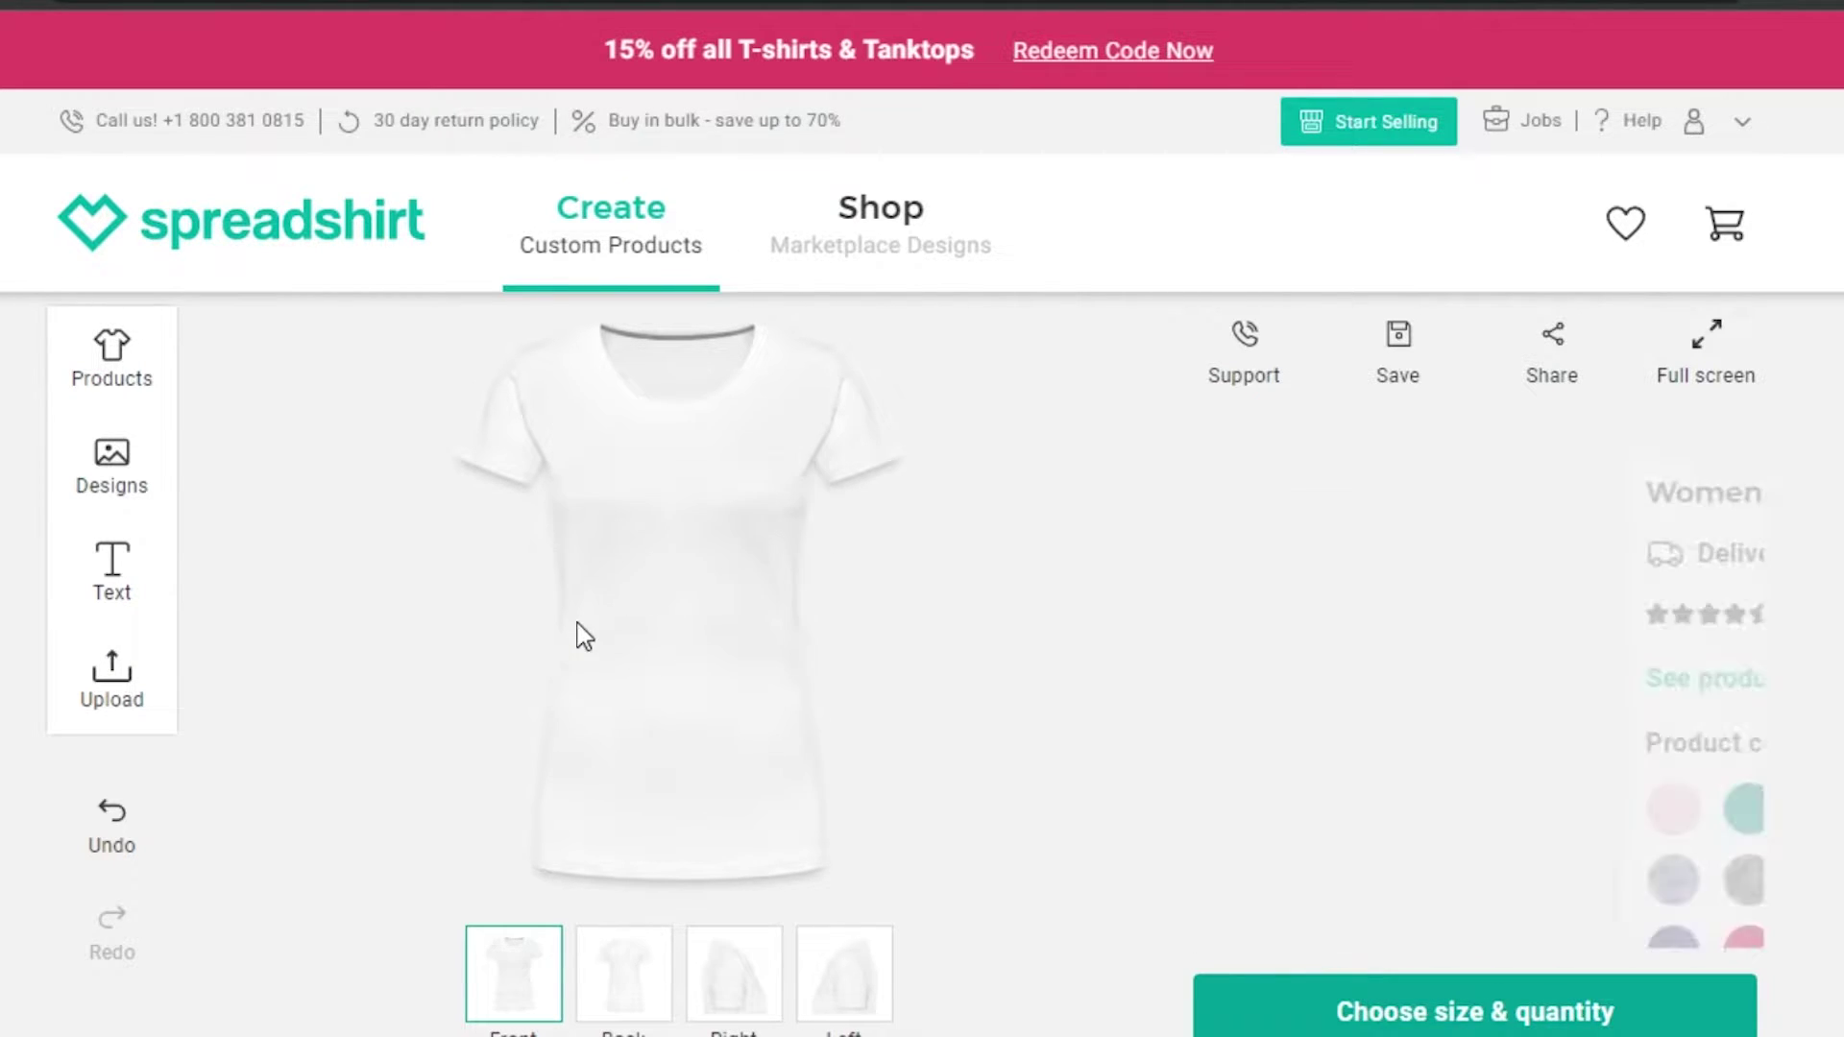
{"action": "left_click", "coordinate": [124, 701]}
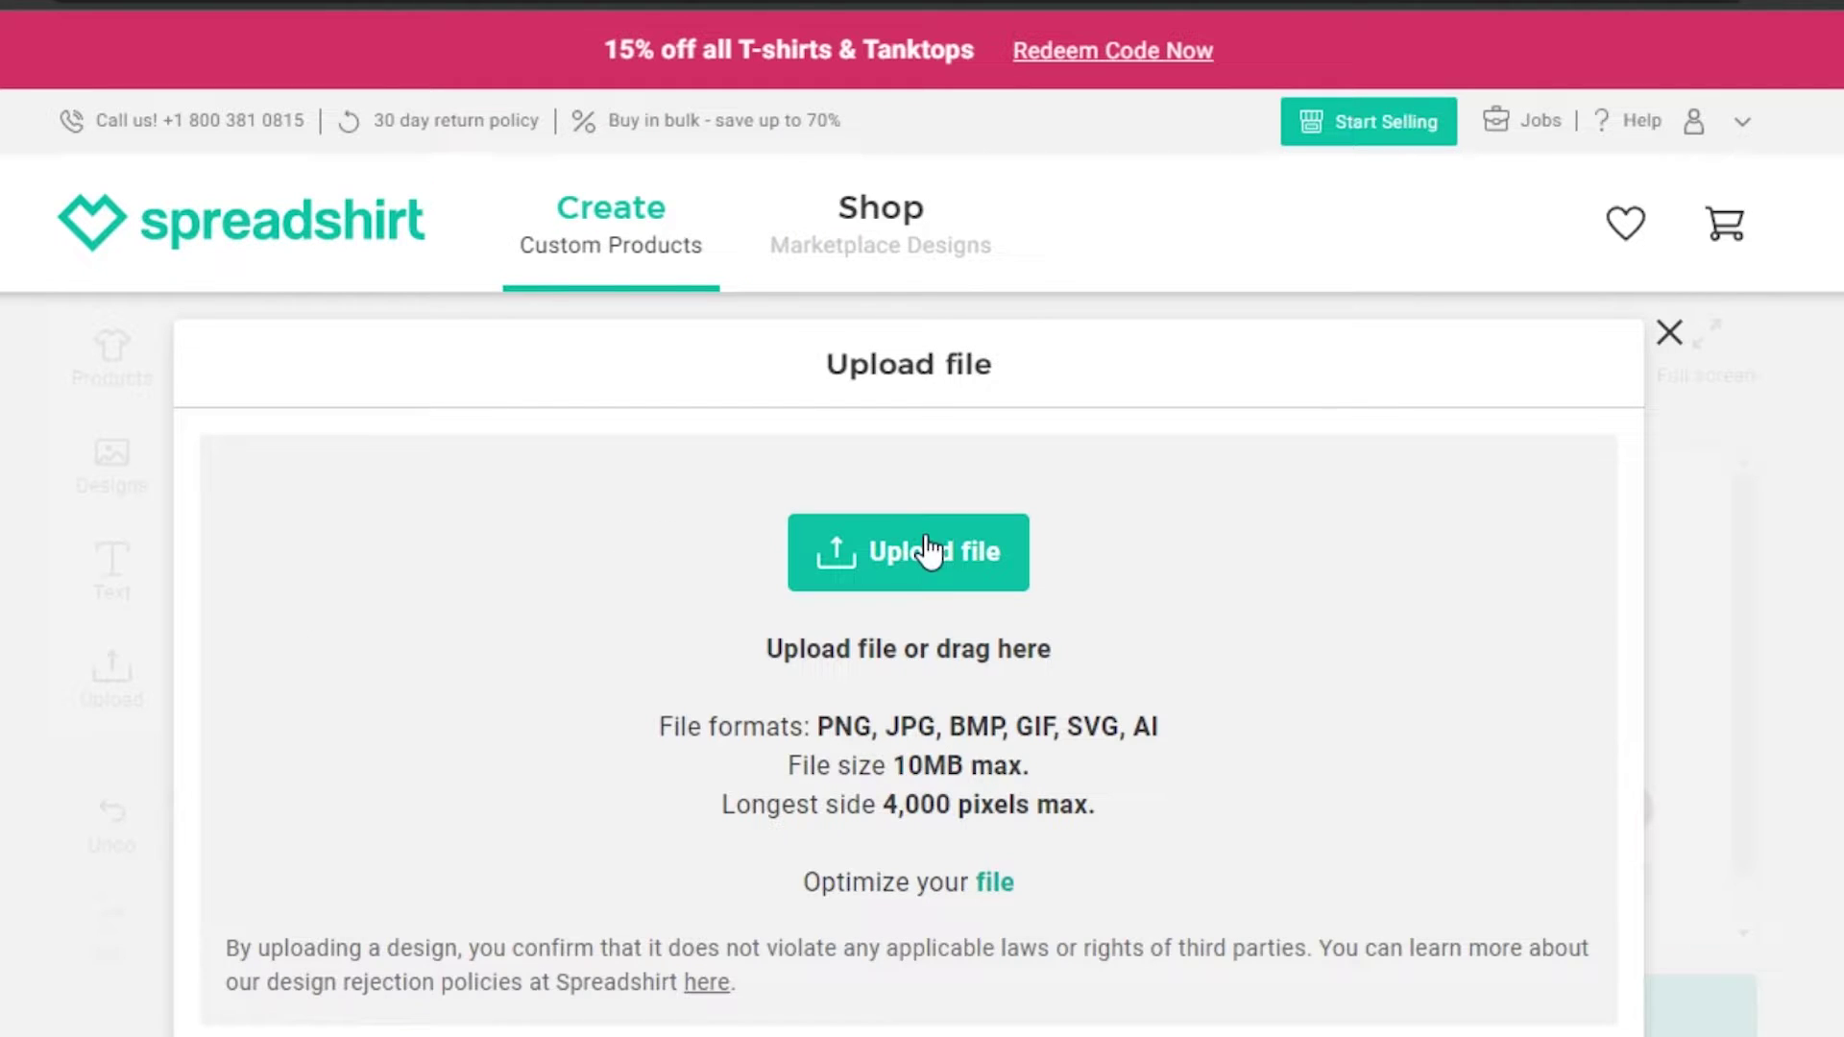
{"action": "left_click", "coordinate": [928, 548]}
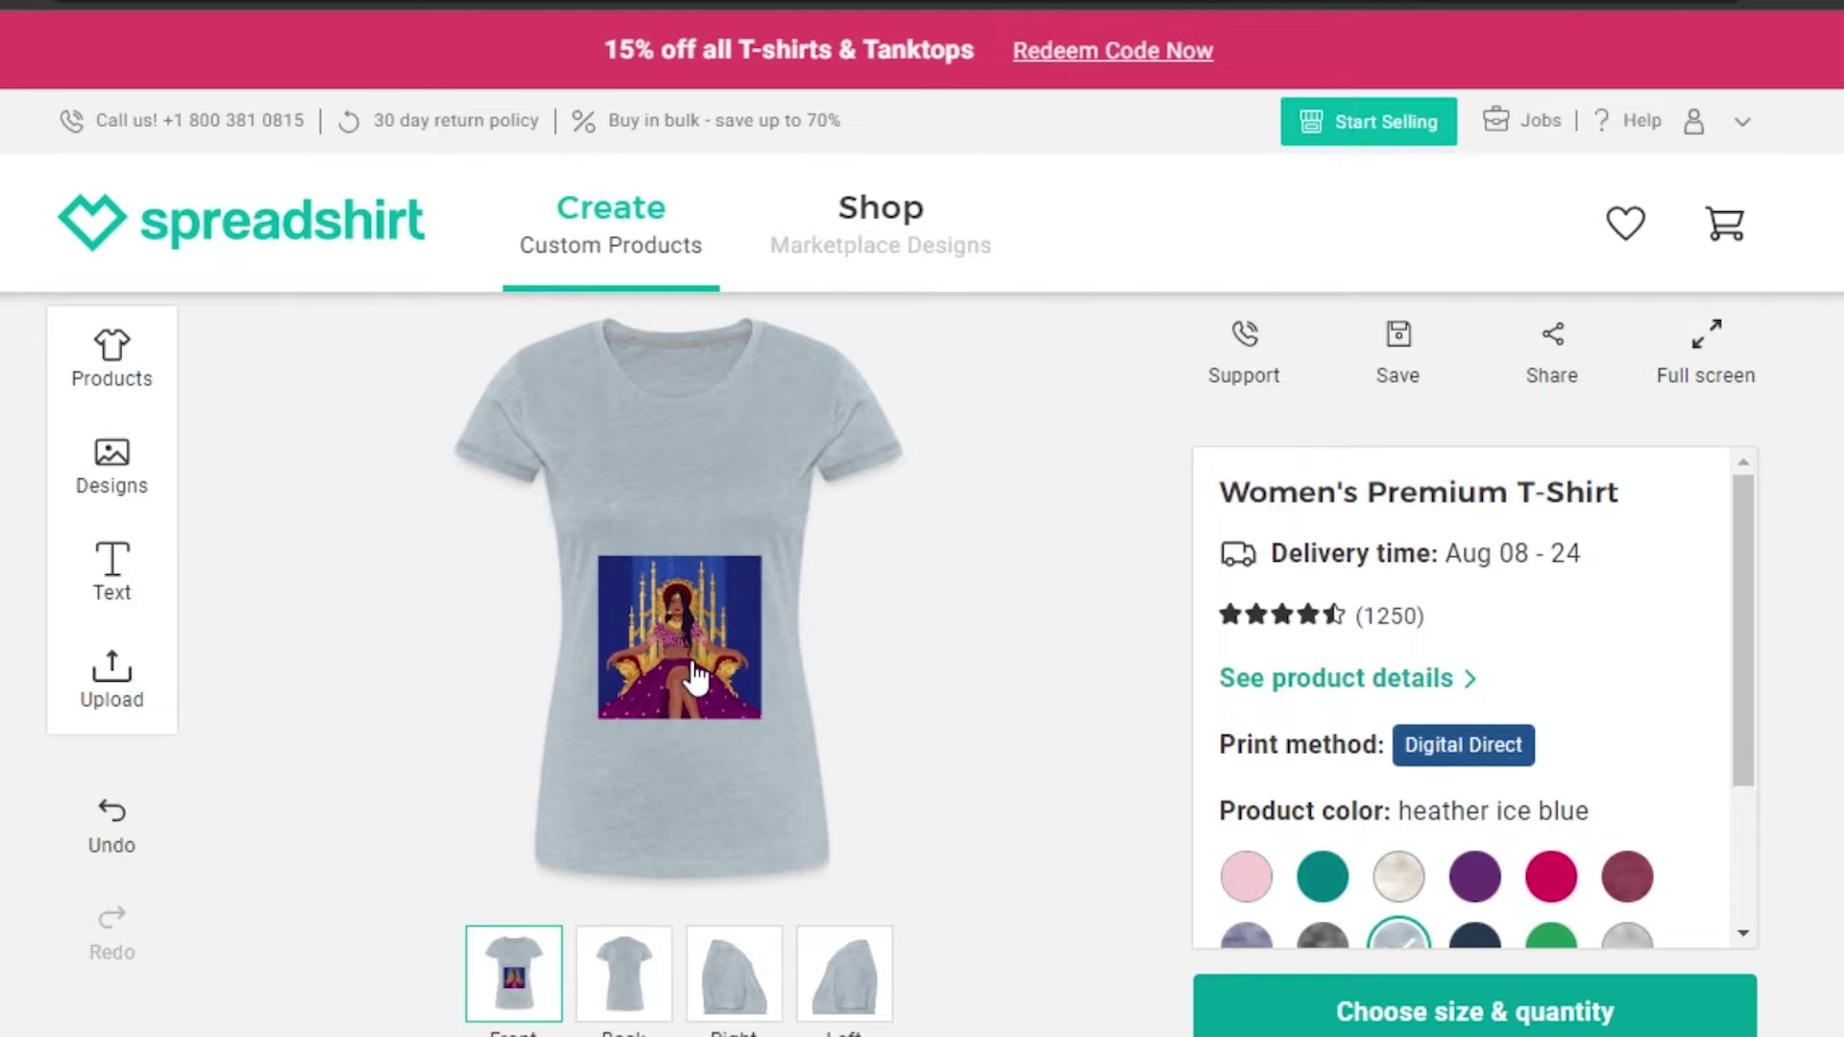
Step: Adjust the throne photo's position on the front, then show the shirt's back
{"action": "mouse_move", "coordinate": [696, 677]}
{"action": "left_mouse_down"}
{"action": "mouse_move", "coordinate": [683, 547]}
{"action": "mouse_move", "coordinate": [685, 716]}
{"action": "mouse_move", "coordinate": [687, 633]}
{"action": "mouse_move", "coordinate": [692, 694]}
{"action": "left_mouse_up"}
{"action": "left_click", "coordinate": [860, 672]}
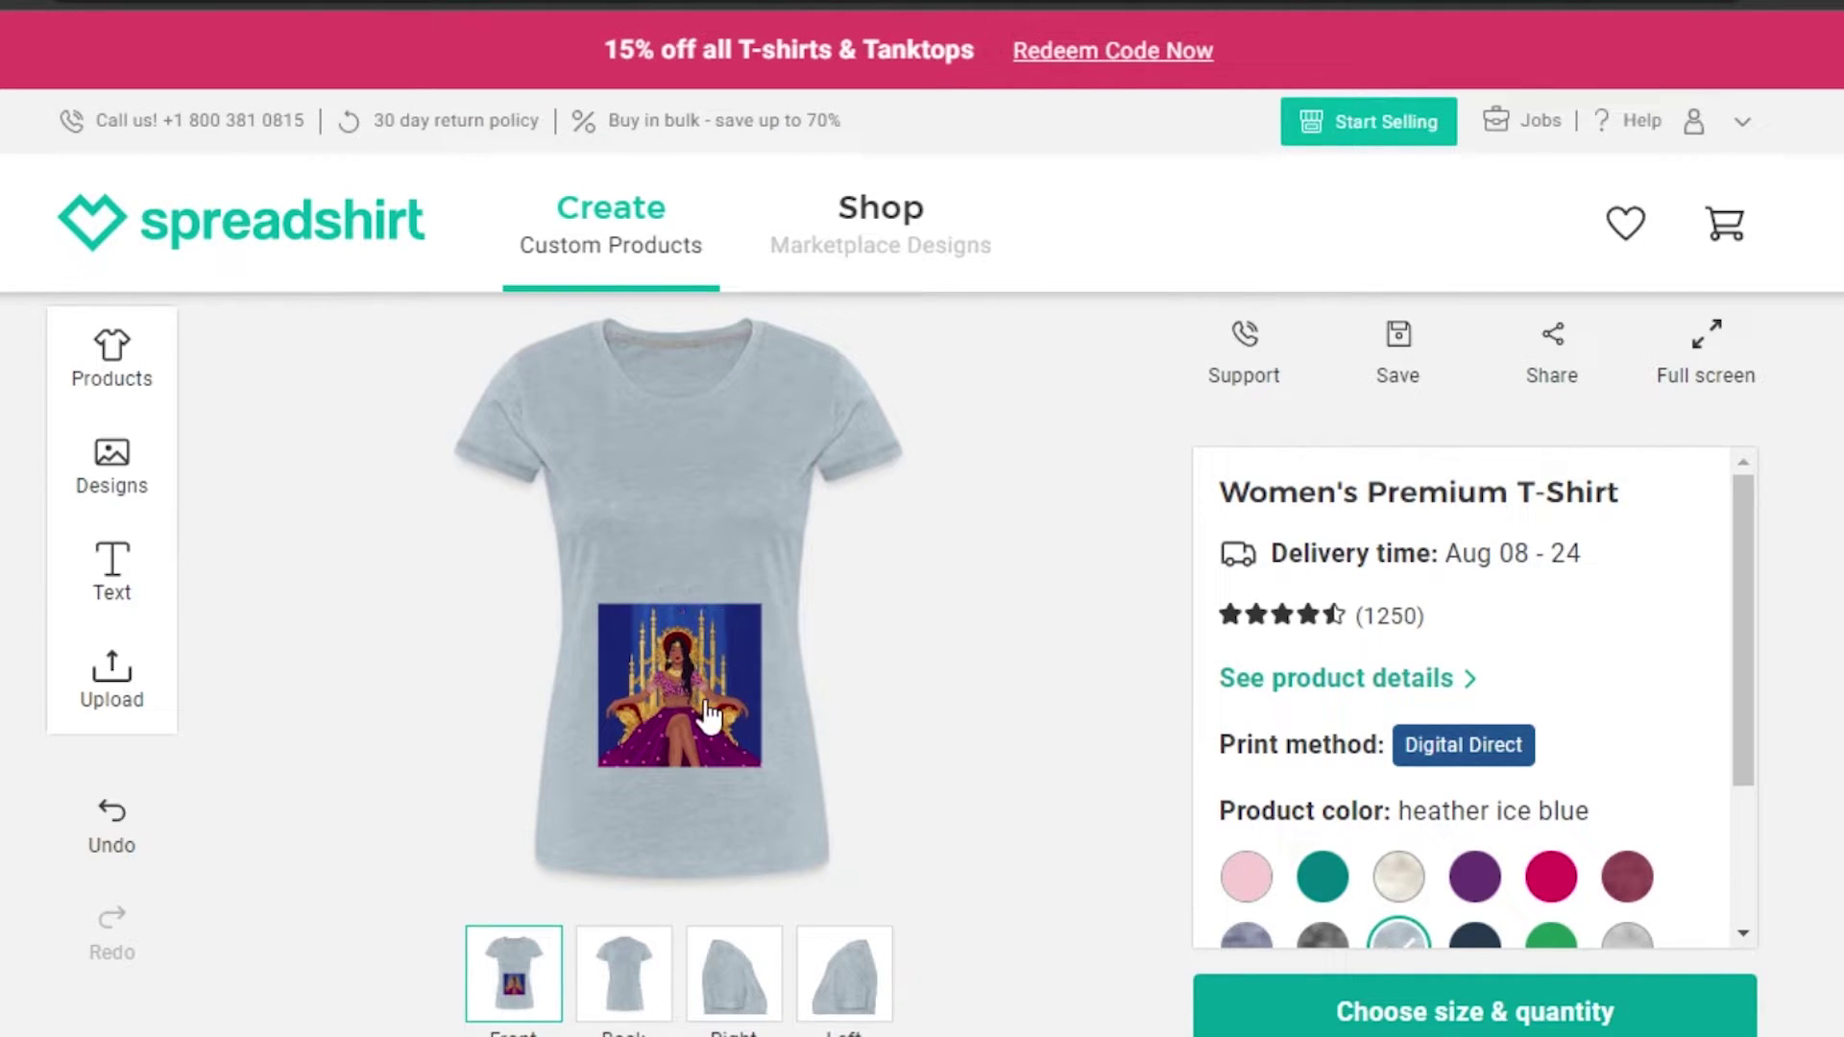
{"action": "left_click_drag", "start_coordinate": [704, 698], "coordinate": [704, 667]}
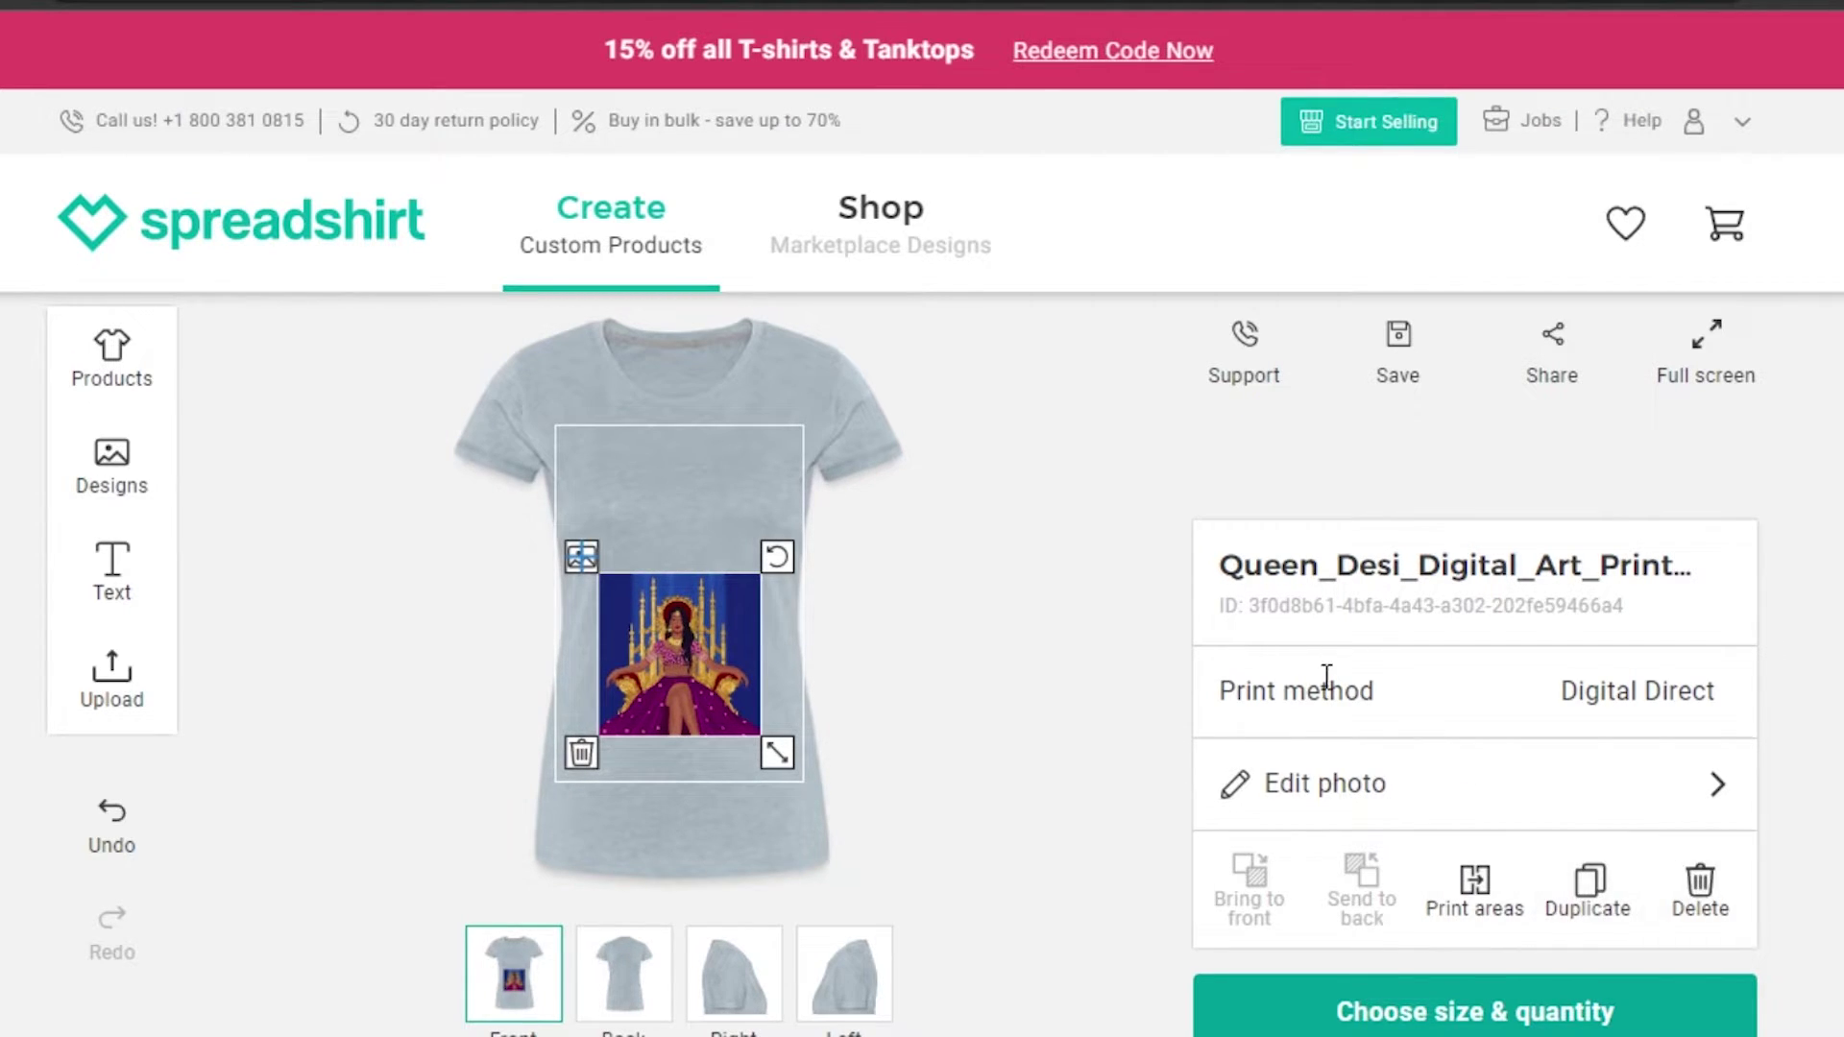
{"action": "left_click", "coordinate": [623, 1004]}
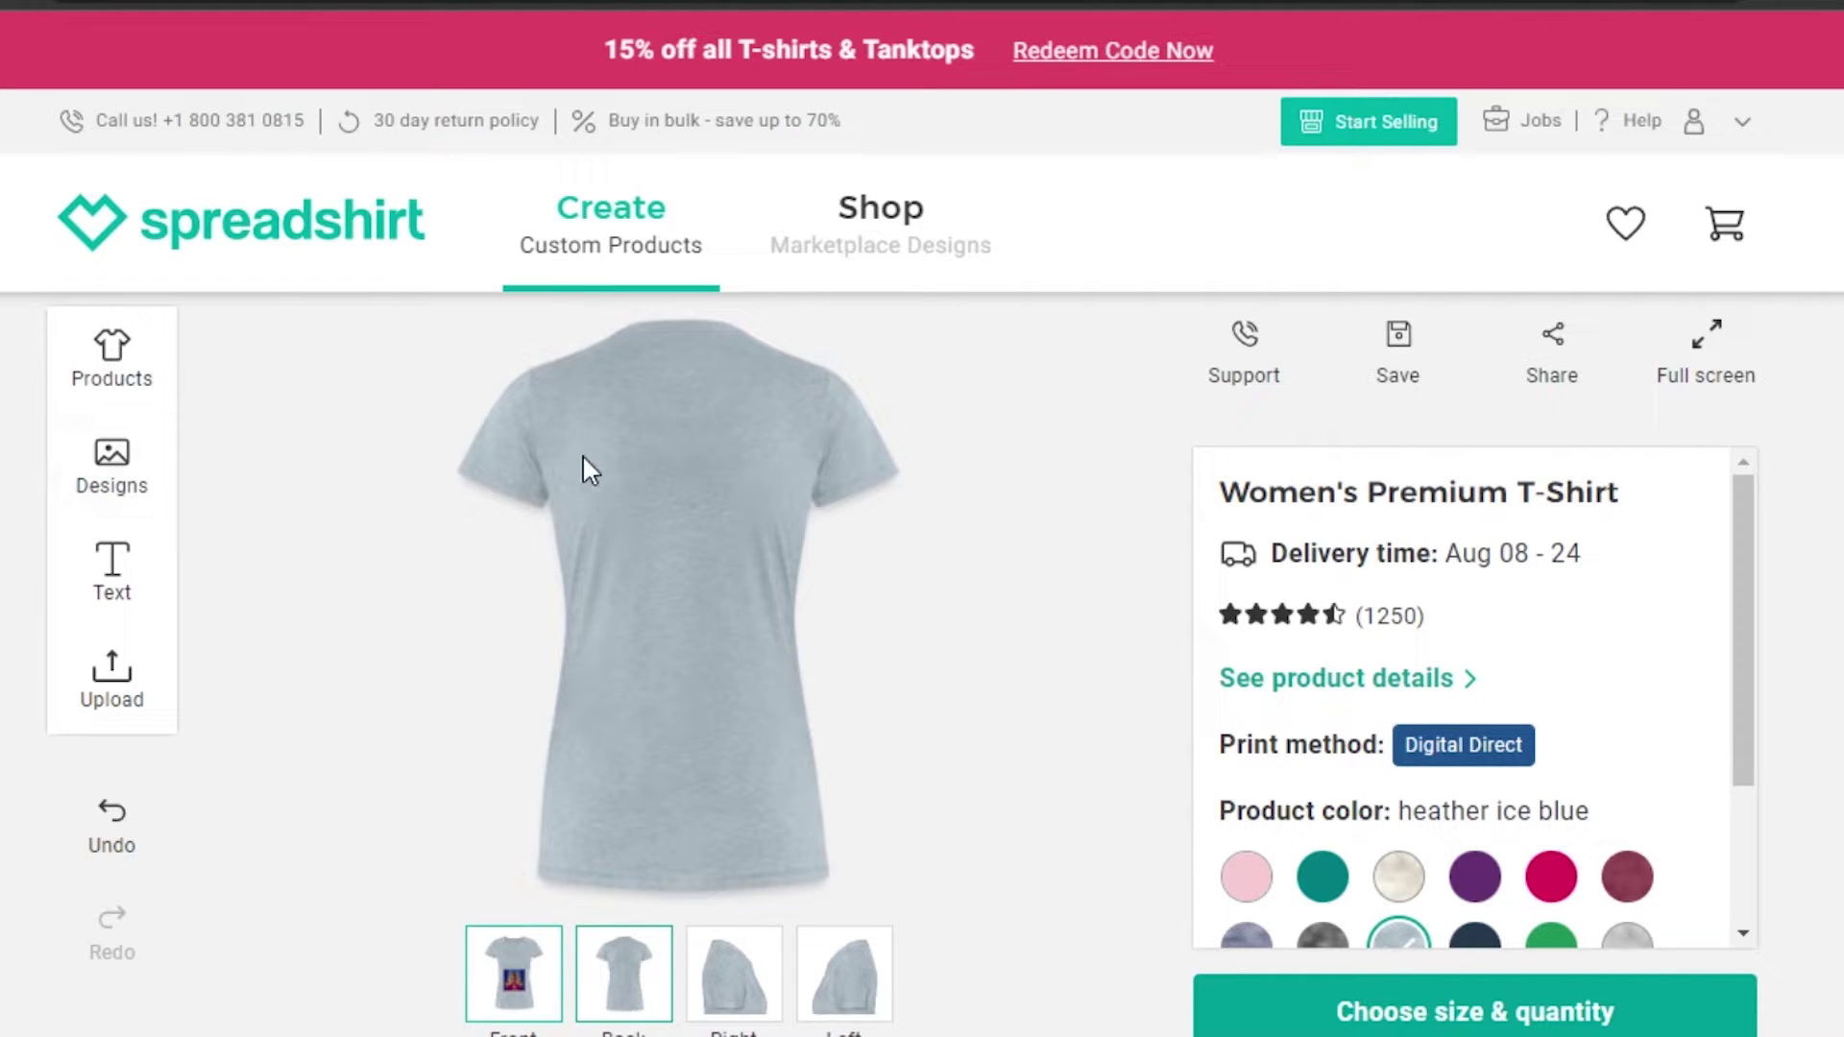
Step: Add the text QUEEN to the back, enlarged to size 146 and coloured black
{"action": "left_click", "coordinate": [108, 566]}
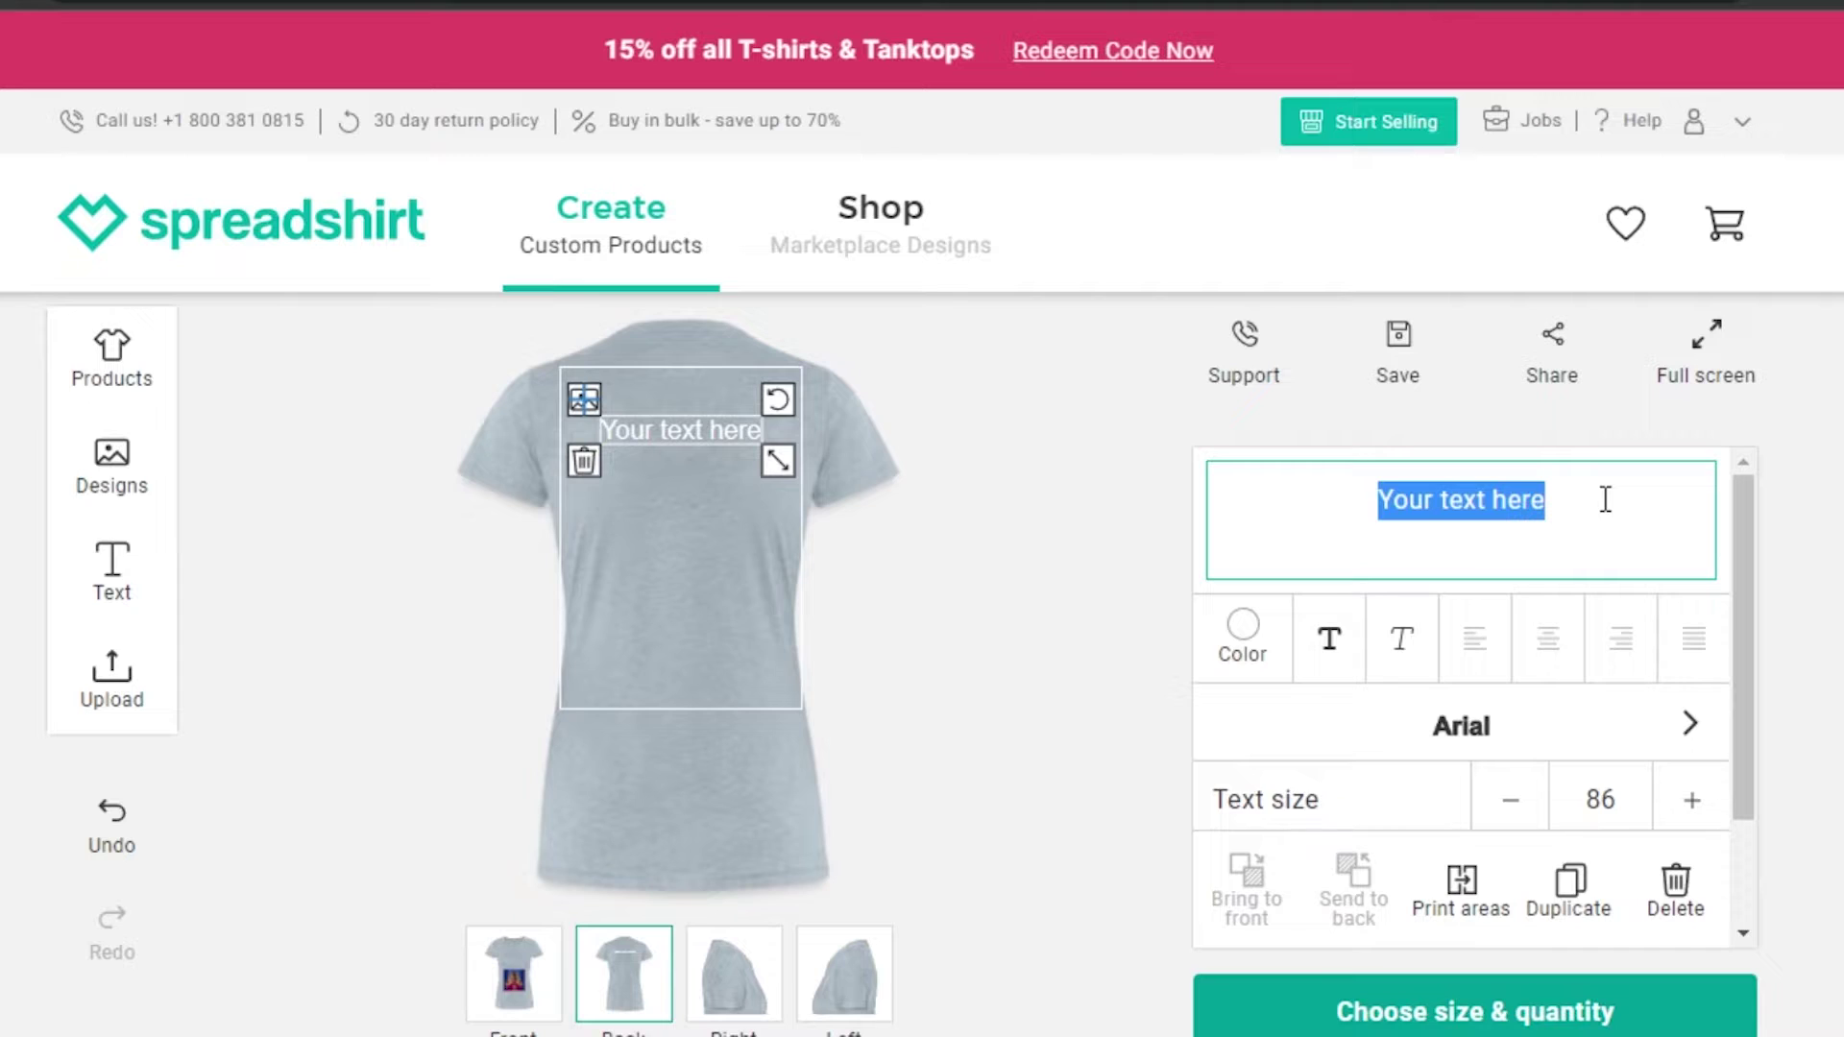
{"action": "left_click", "coordinate": [1605, 498]}
{"action": "key", "text": "BackSpace"}
{"action": "key", "text": "BackSpace"}
{"action": "key", "text": "BackSpace"}
{"action": "key", "text": "BackSpace"}
{"action": "key", "text": "BackSpace"}
{"action": "key", "text": "BackSpace"}
{"action": "key", "text": "BackSpace"}
{"action": "key", "text": "BackSpace"}
{"action": "key", "text": "BackSpace"}
{"action": "key", "text": "BackSpace"}
{"action": "key", "text": "BackSpace"}
{"action": "key", "text": "BackSpace"}
{"action": "key", "text": "BackSpace"}
{"action": "key", "text": "BackSpace"}
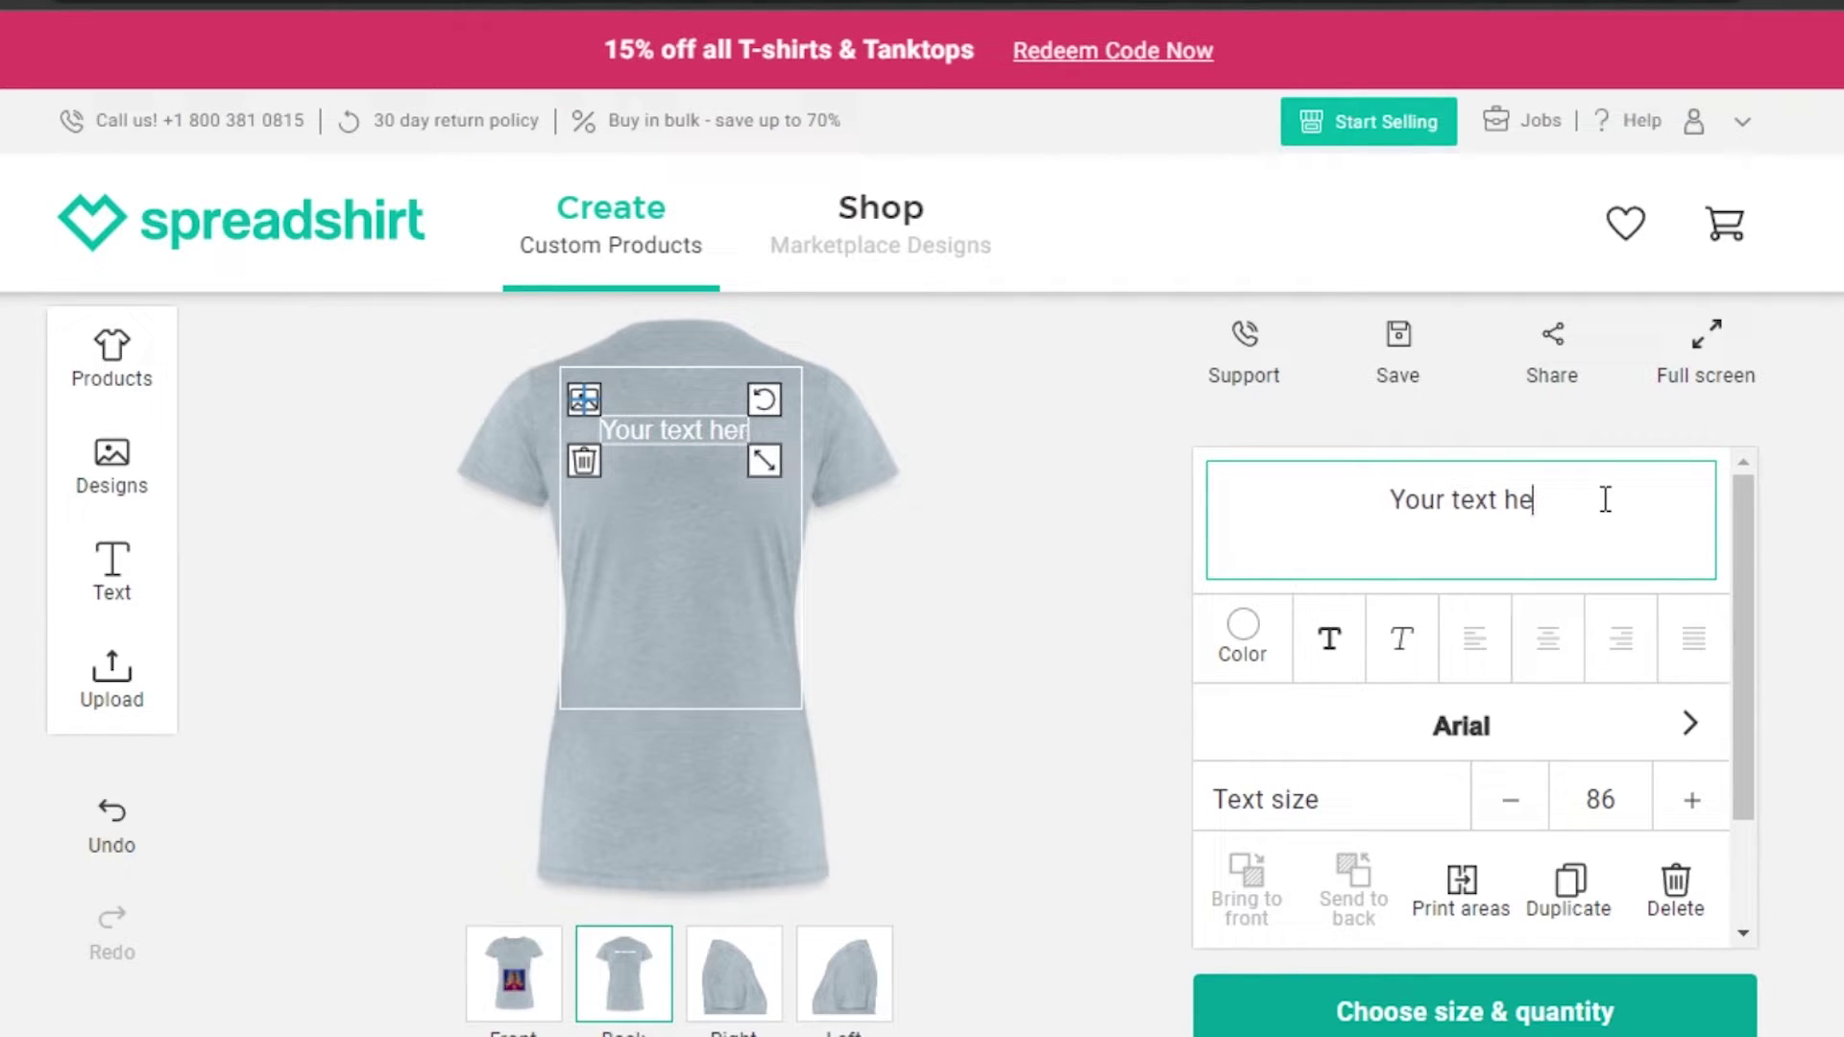
{"action": "type", "text": "Q"}
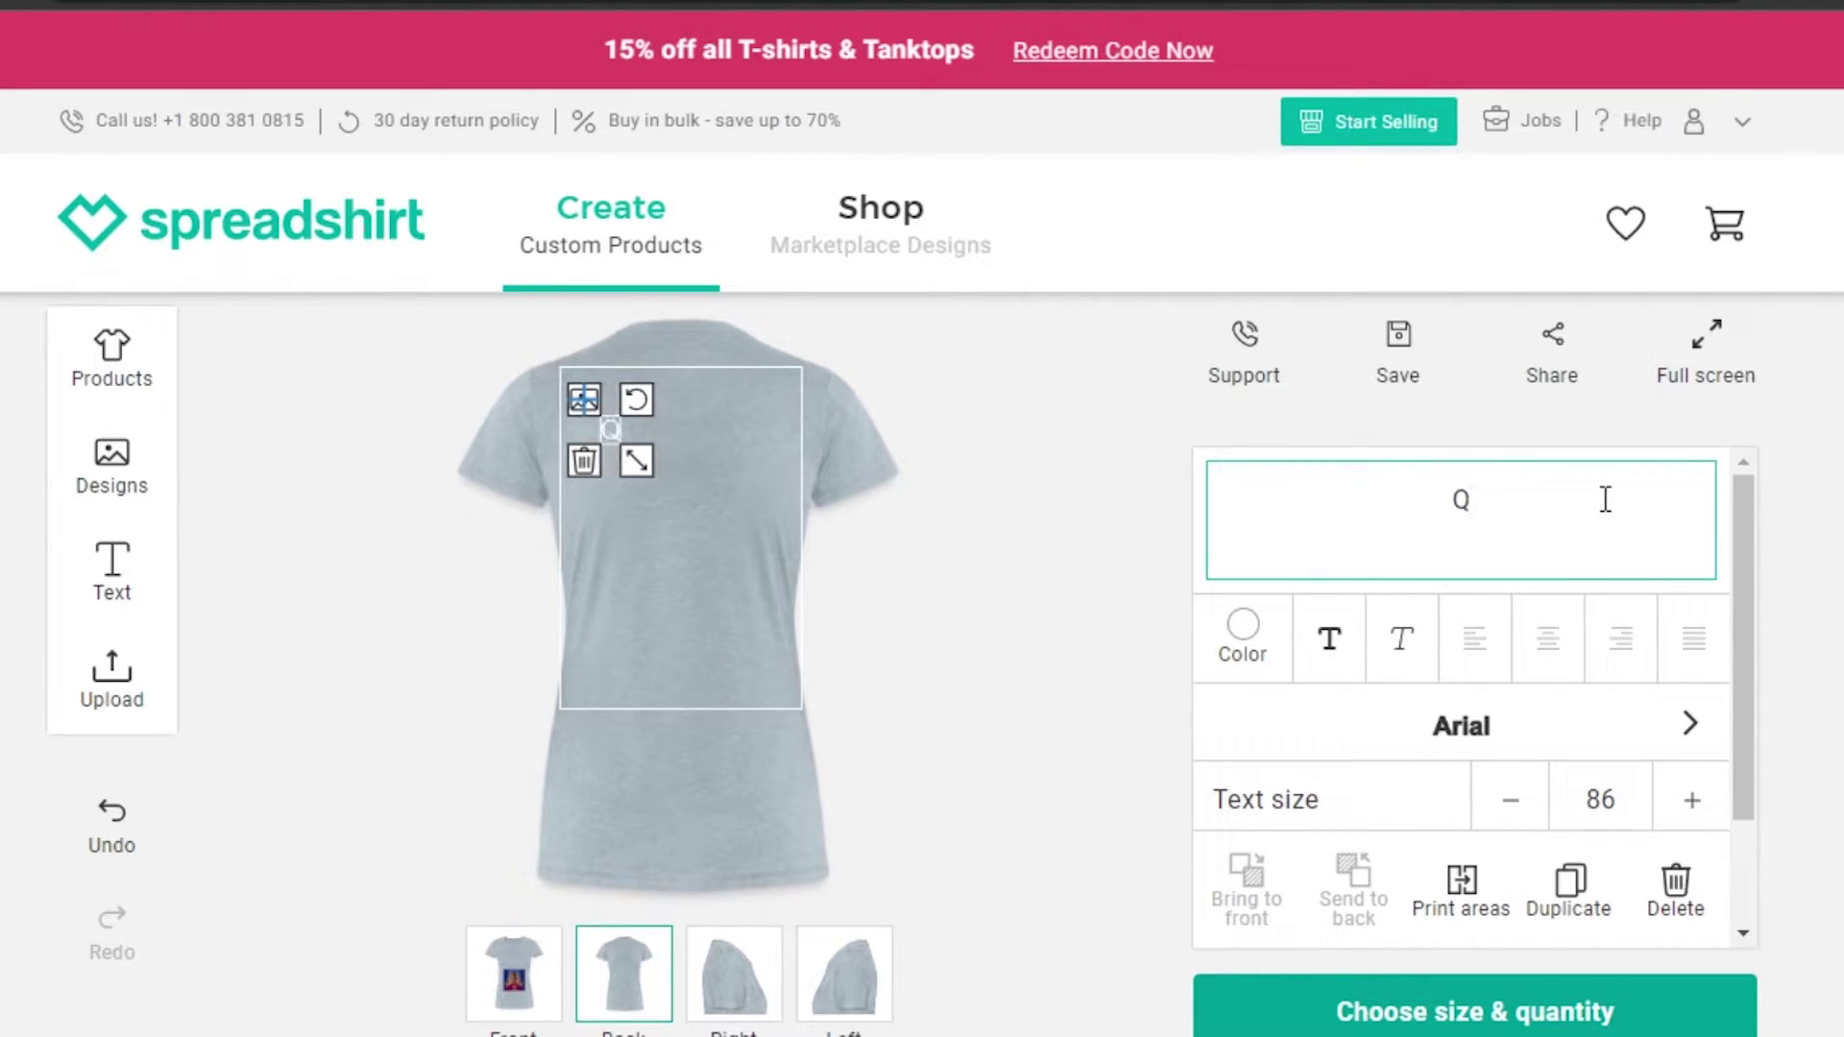
{"action": "type", "text": "UEEN"}
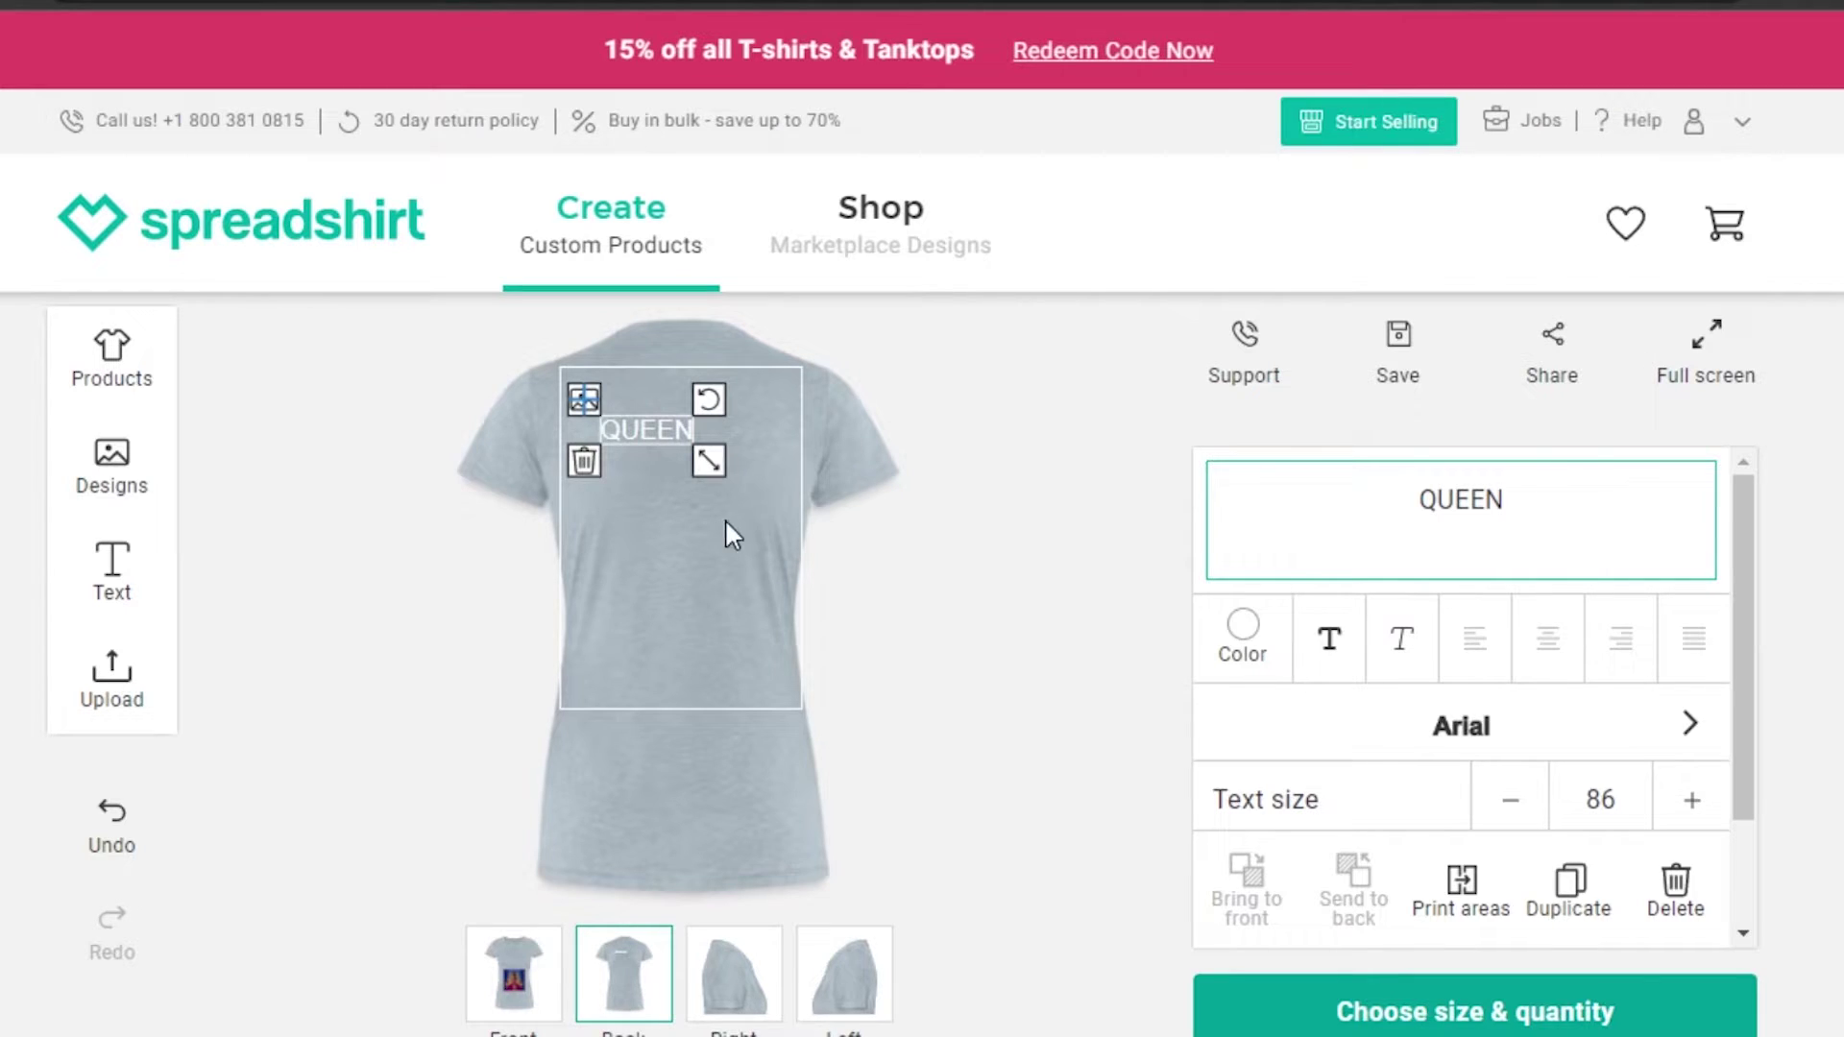
{"action": "mouse_move", "coordinate": [710, 461]}
{"action": "left_mouse_down"}
{"action": "mouse_move", "coordinate": [746, 477]}
{"action": "mouse_move", "coordinate": [657, 449]}
{"action": "mouse_move", "coordinate": [661, 481]}
{"action": "mouse_move", "coordinate": [699, 481]}
{"action": "left_mouse_up"}
{"action": "left_click", "coordinate": [1241, 632]}
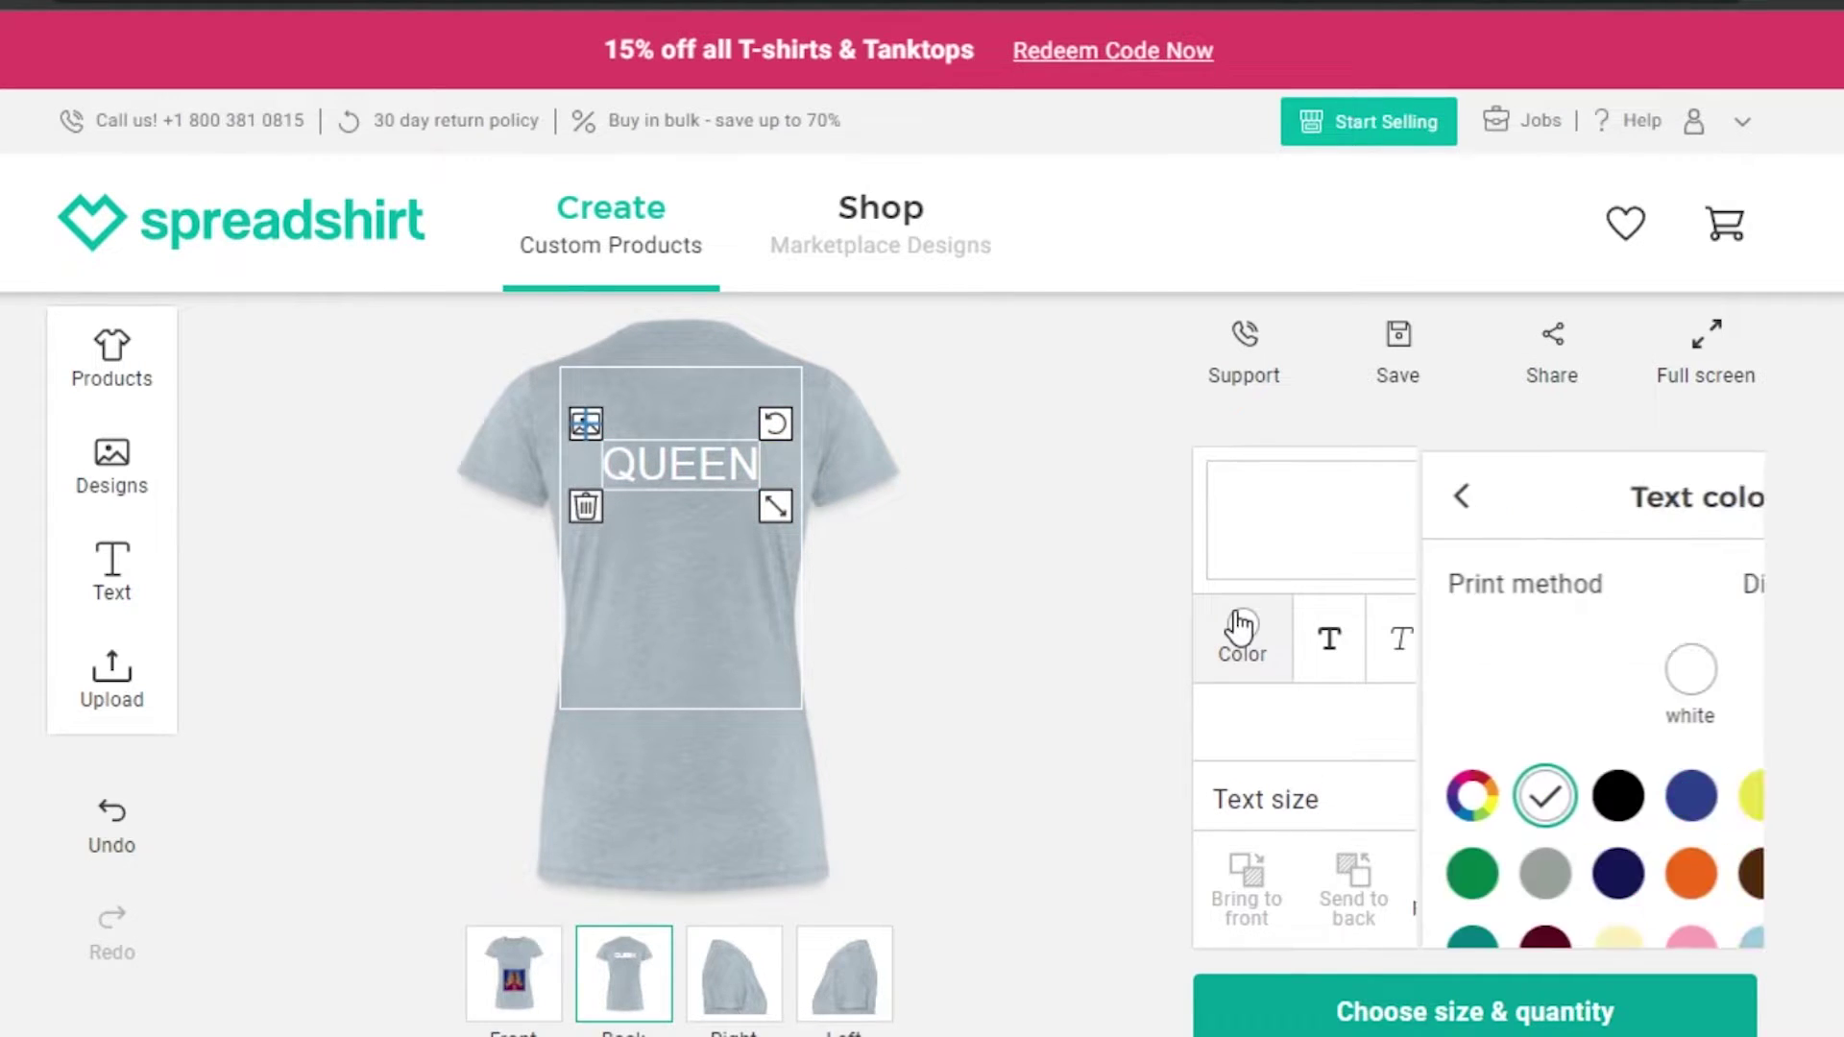
{"action": "left_click", "coordinate": [1389, 799]}
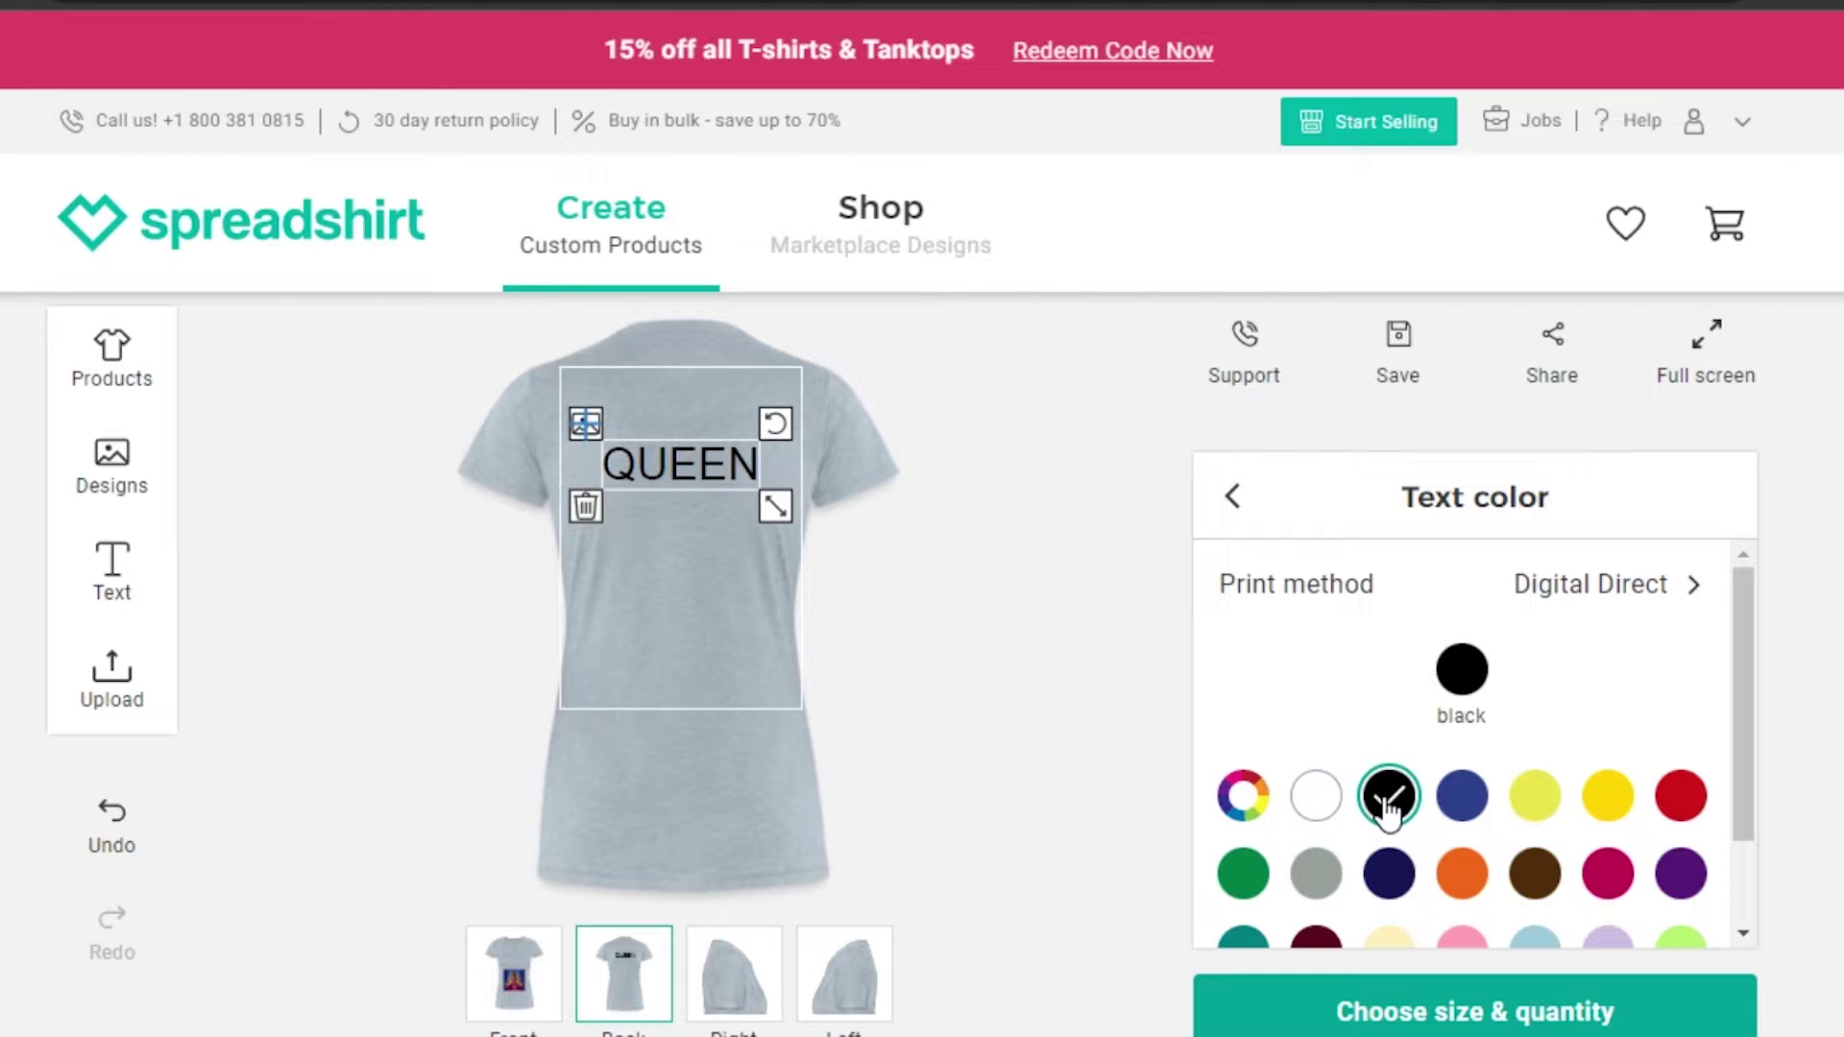
{"action": "left_click", "coordinate": [1020, 704]}
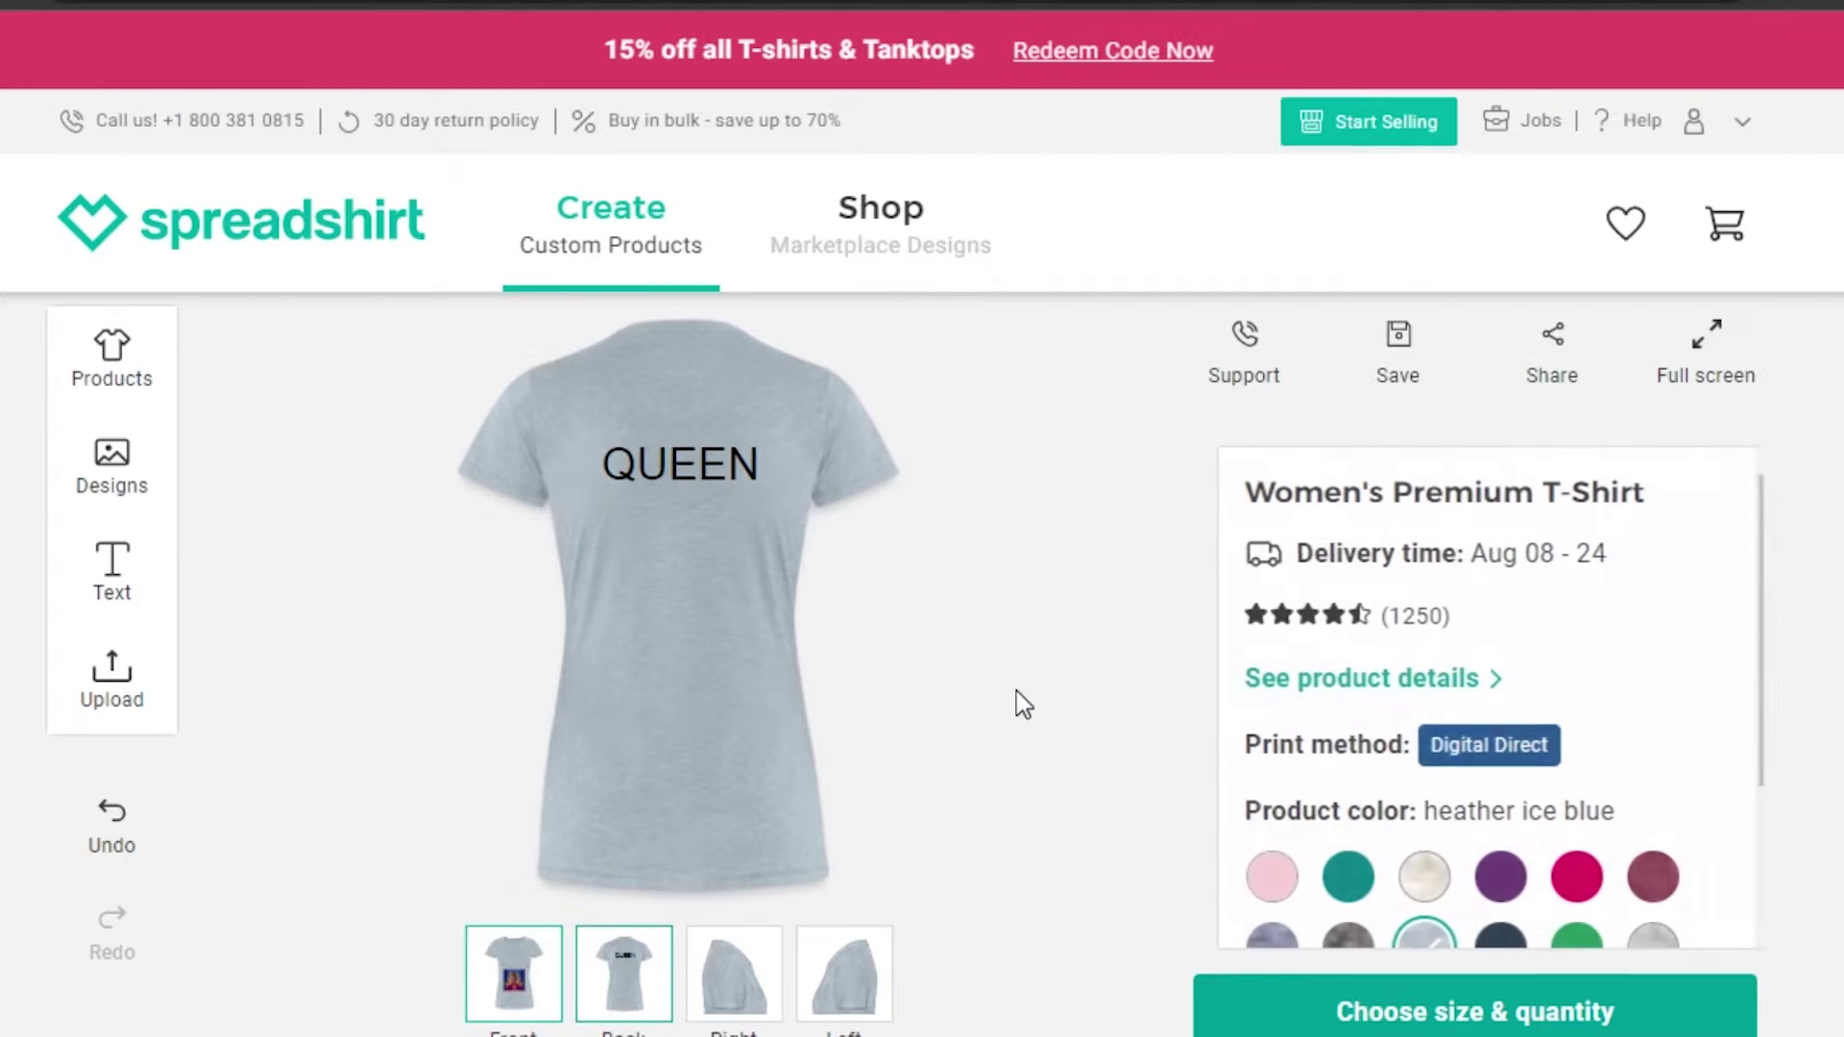
Step: Set the QUEEN text to the ARCHIVE font after trying Anzeigen and Arvo
{"action": "left_click", "coordinate": [736, 464]}
{"action": "left_click", "coordinate": [1435, 727]}
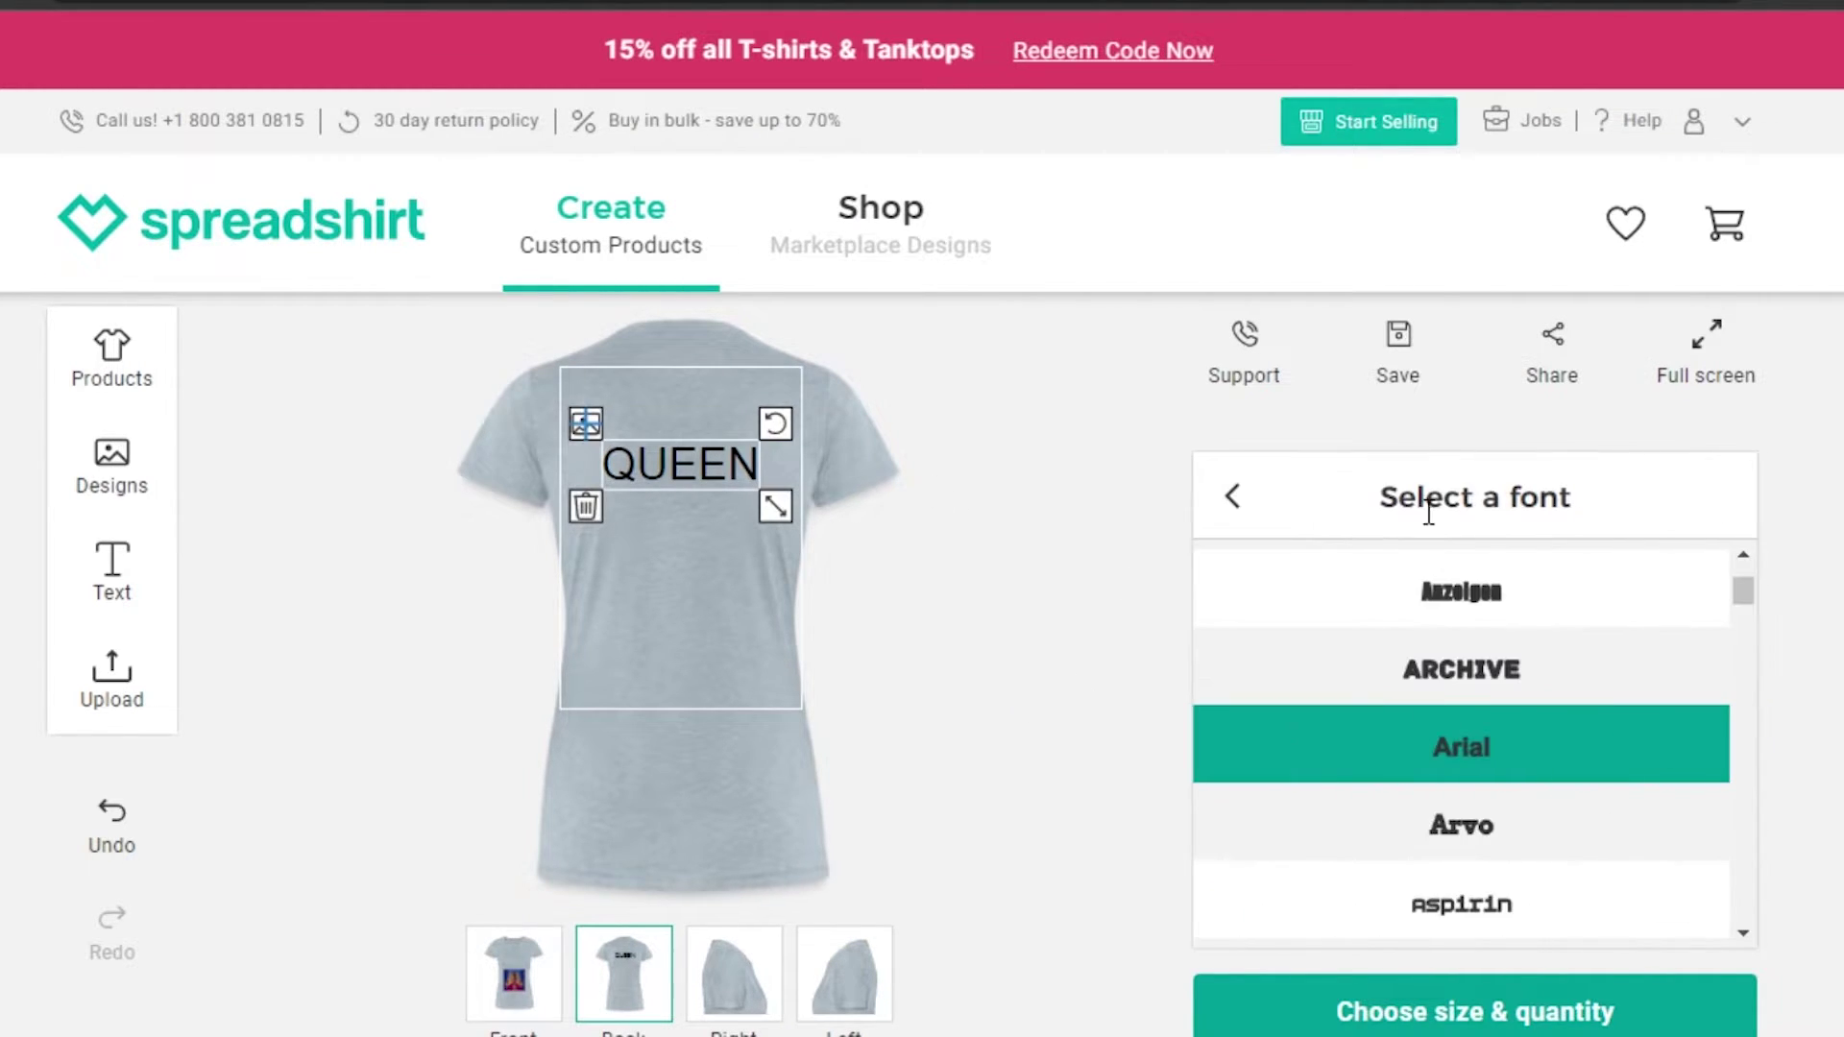
{"action": "left_click", "coordinate": [1432, 589]}
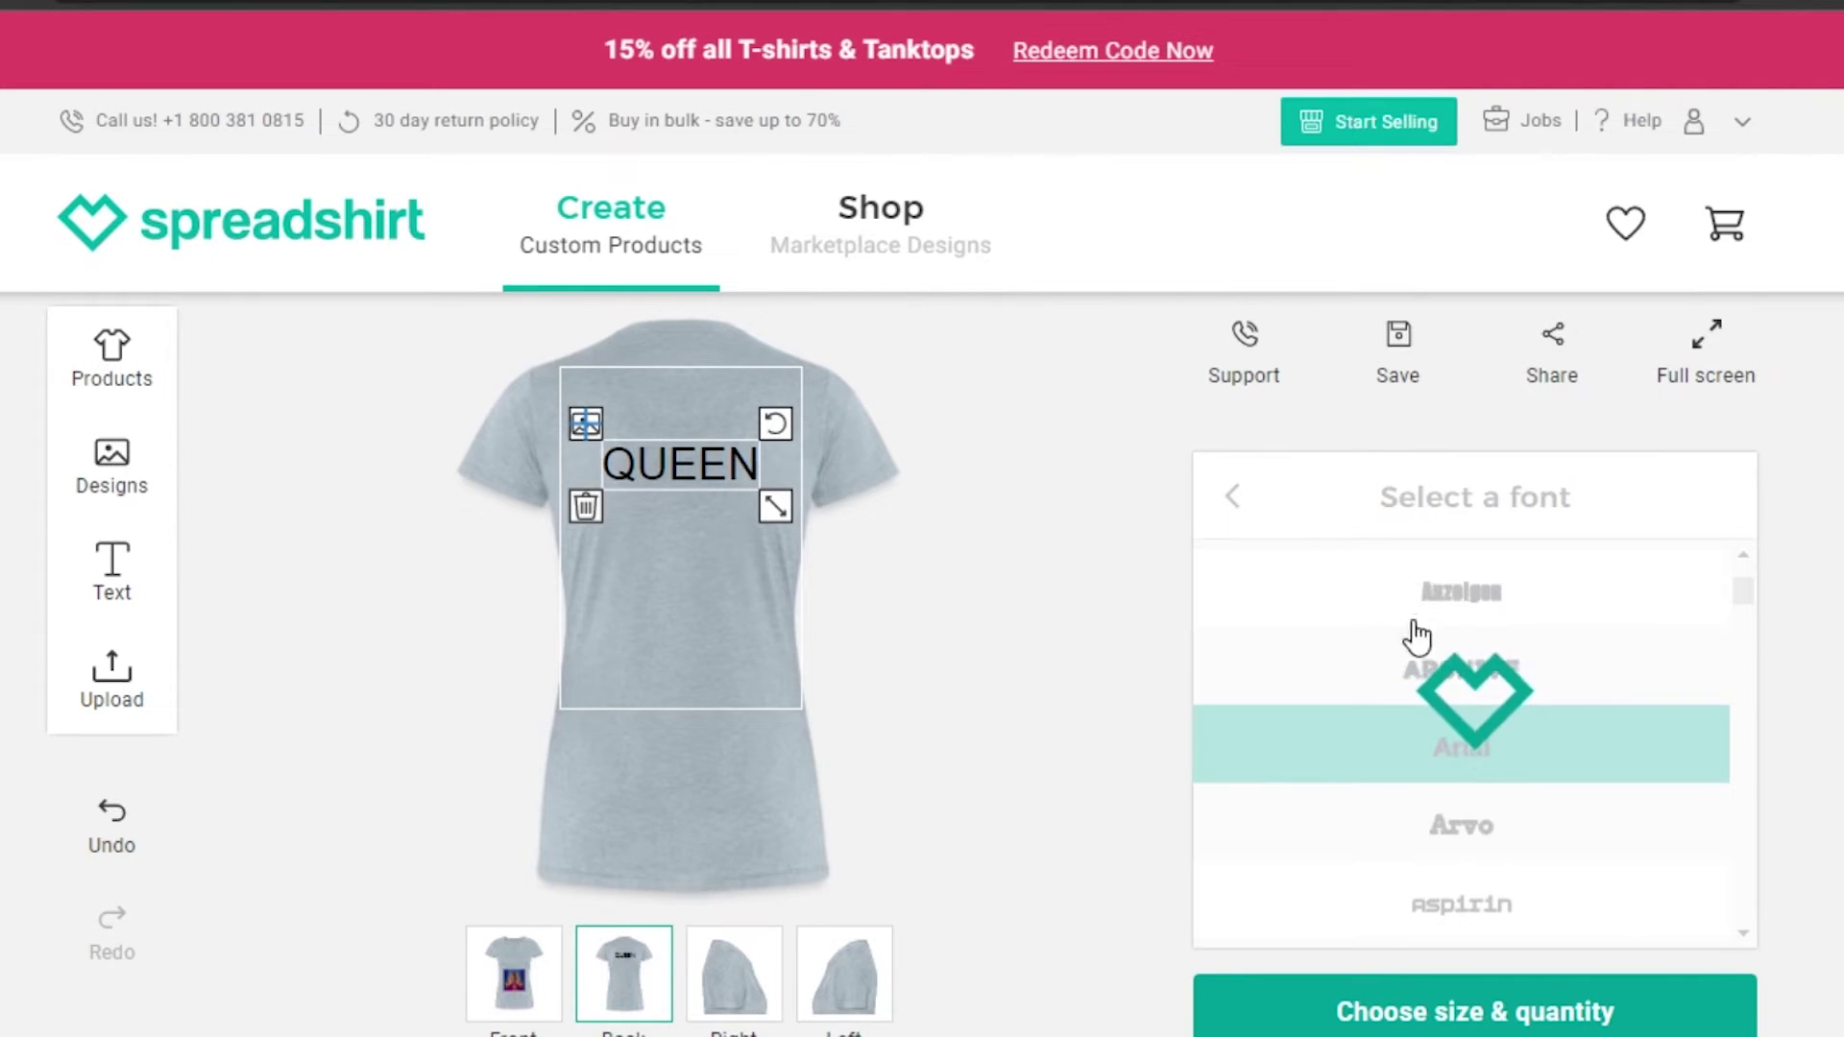
{"action": "left_click", "coordinate": [1405, 668]}
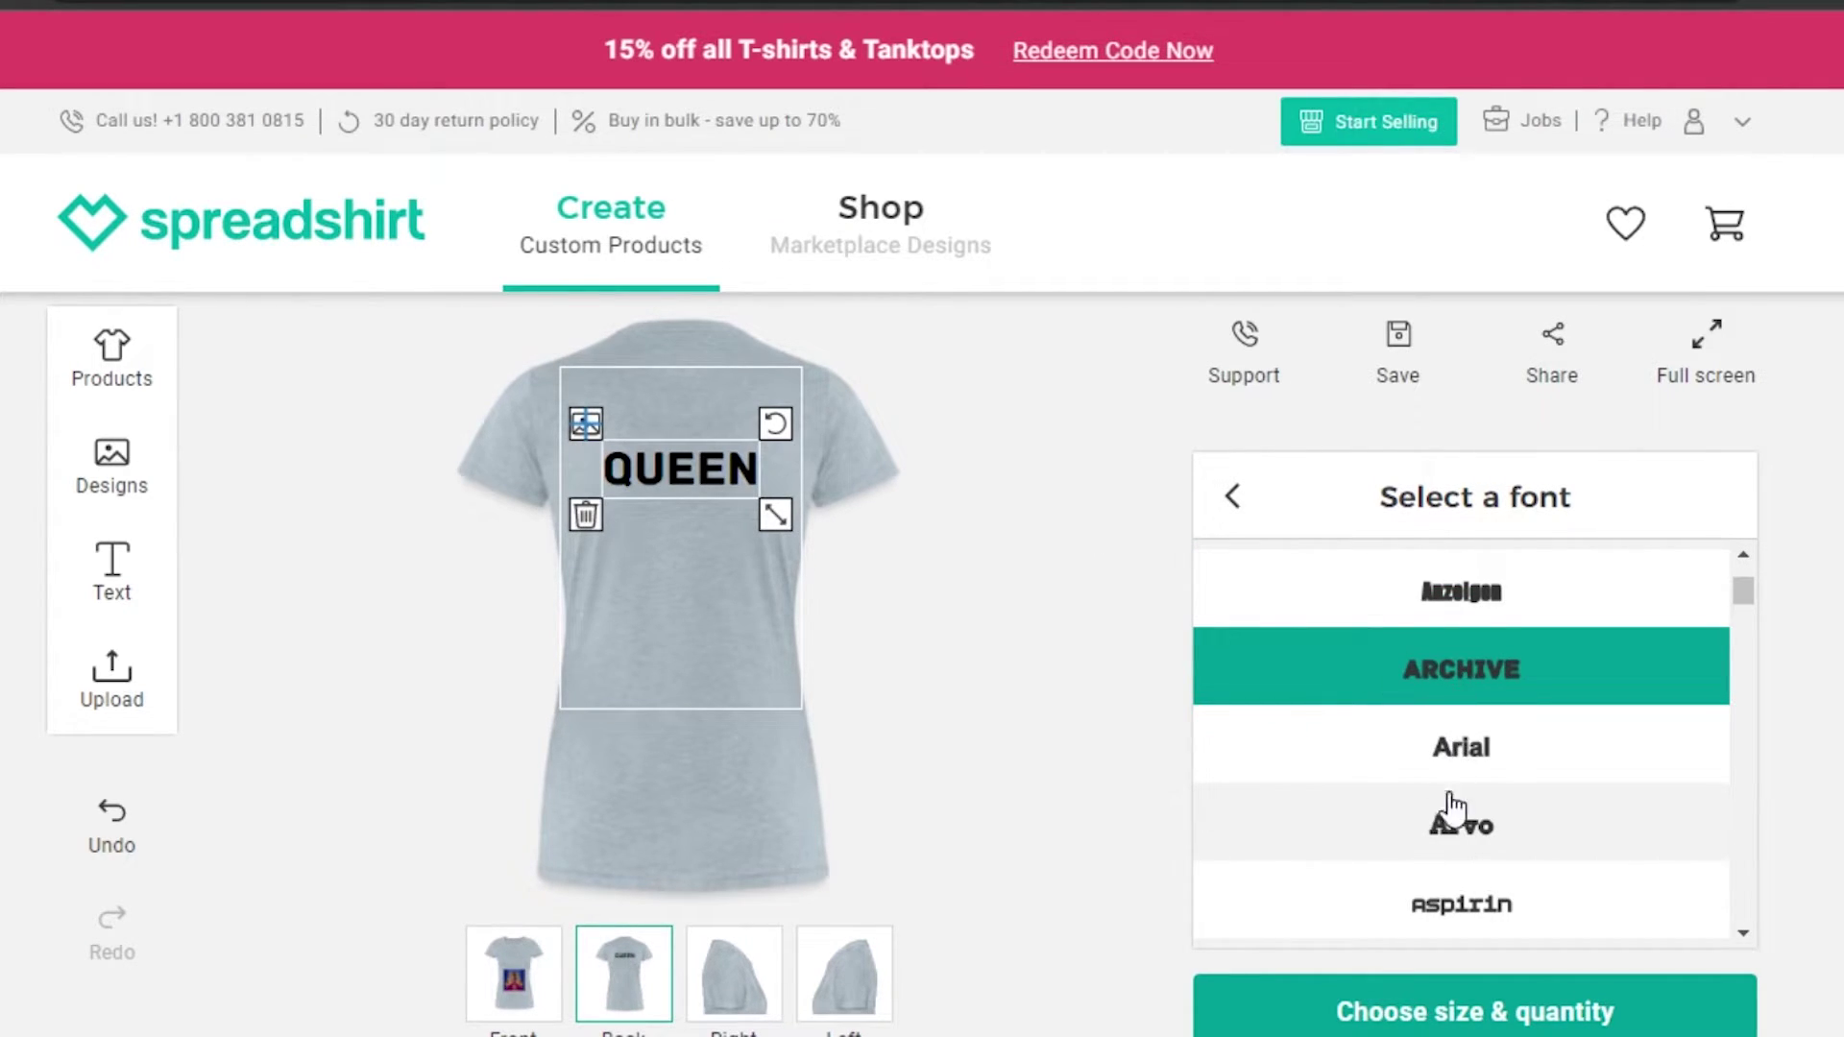
{"action": "left_click", "coordinate": [1429, 849]}
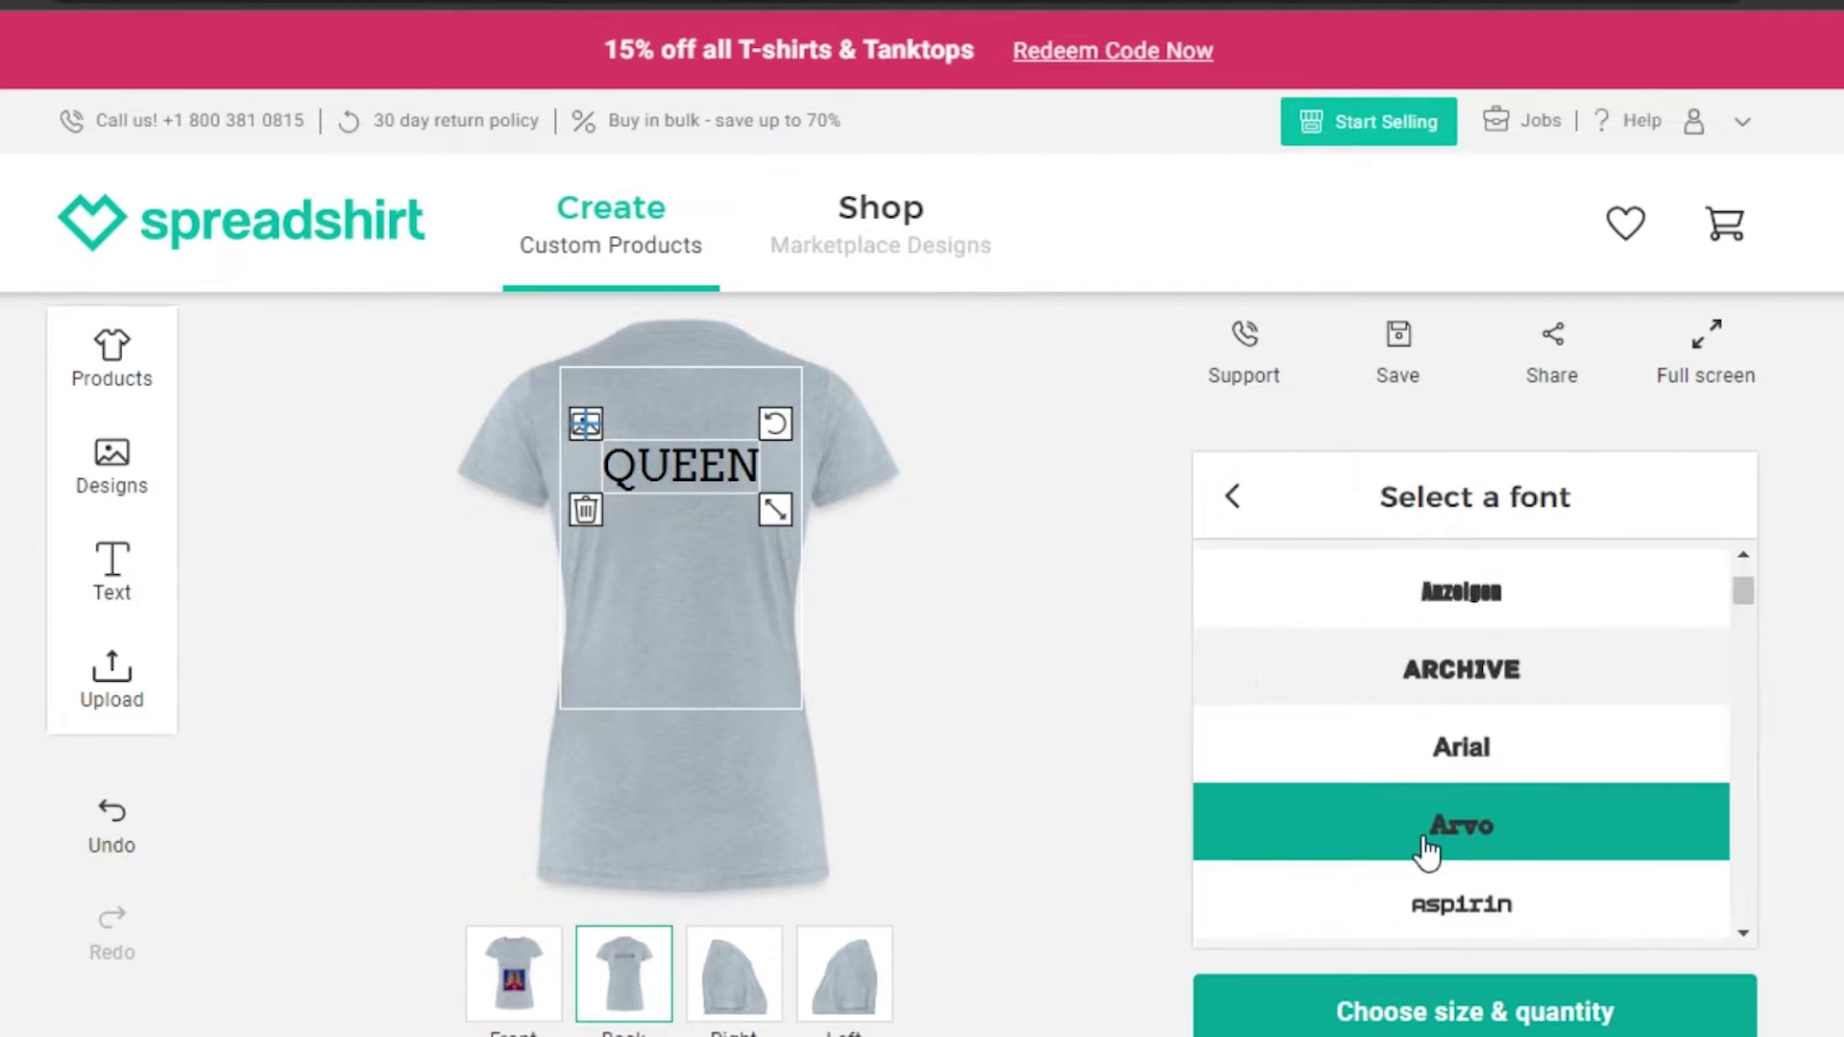
{"action": "left_click", "coordinate": [1429, 659]}
{"action": "left_click", "coordinate": [903, 519]}
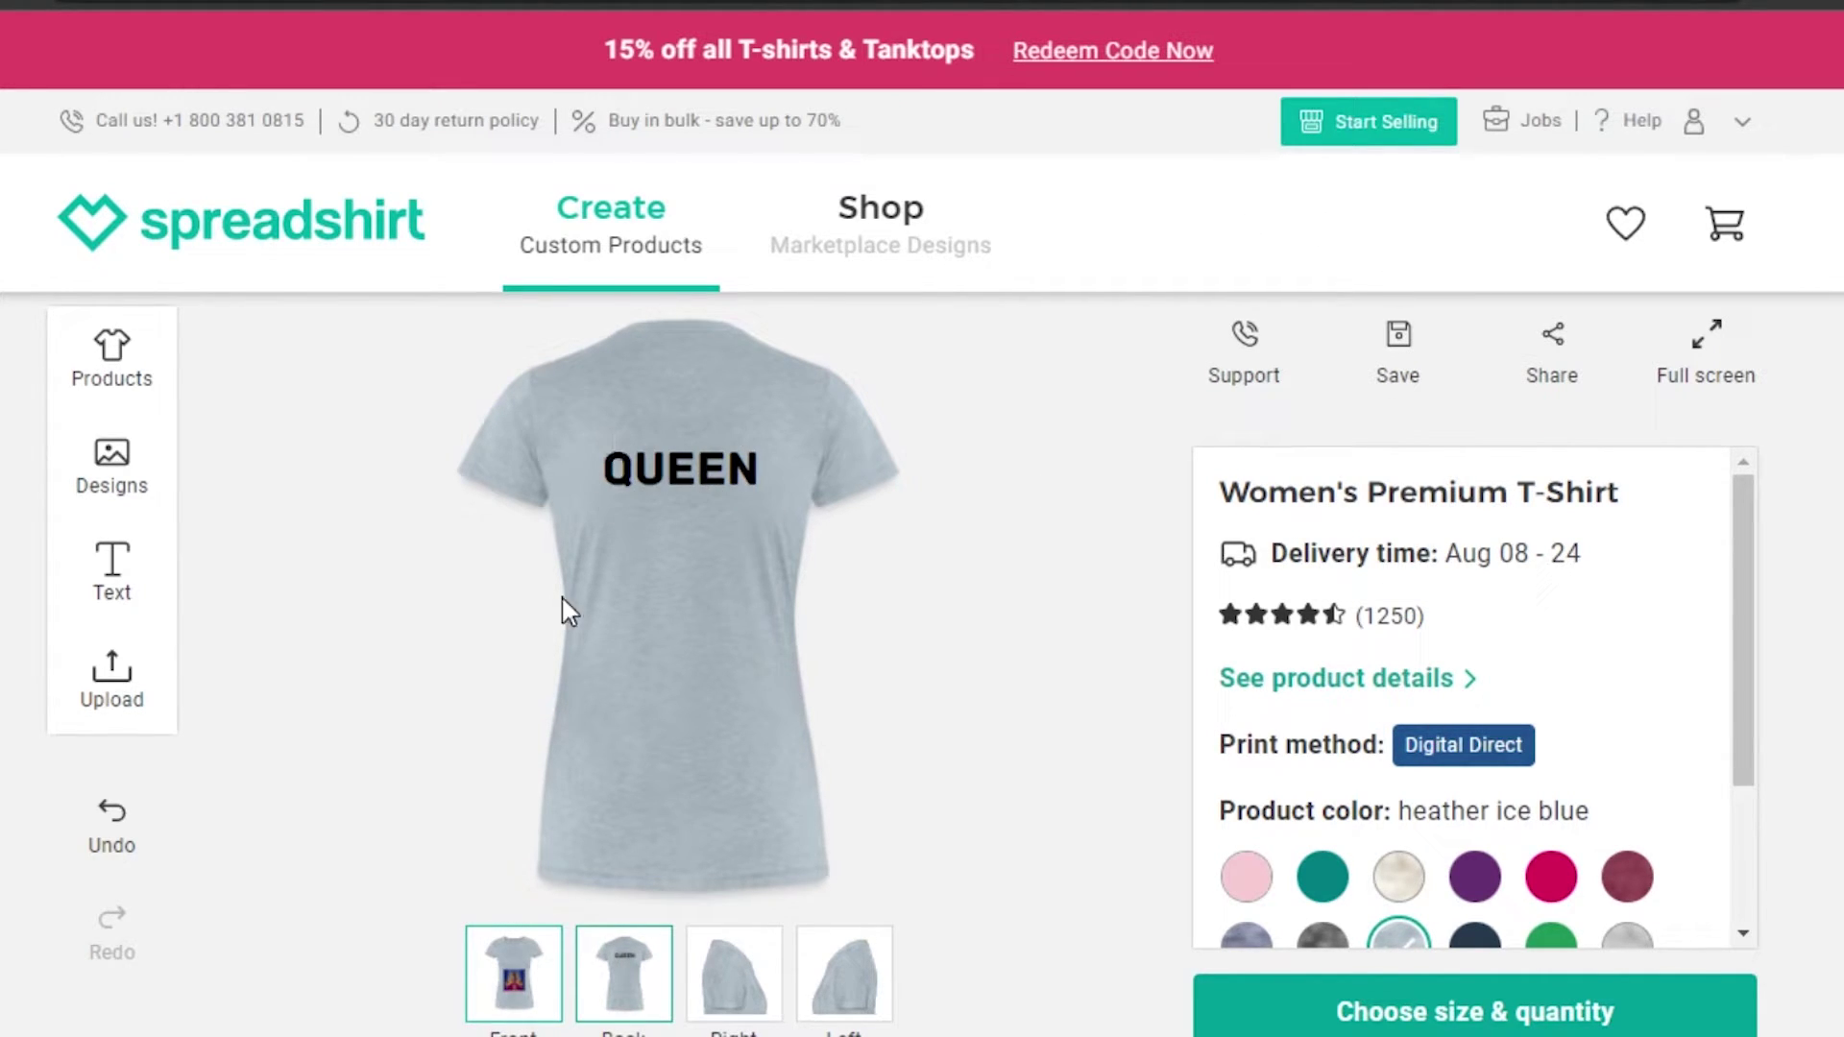
Step: Review the shirt's right and left sides and the back with QUEEN
{"action": "left_click", "coordinate": [730, 975]}
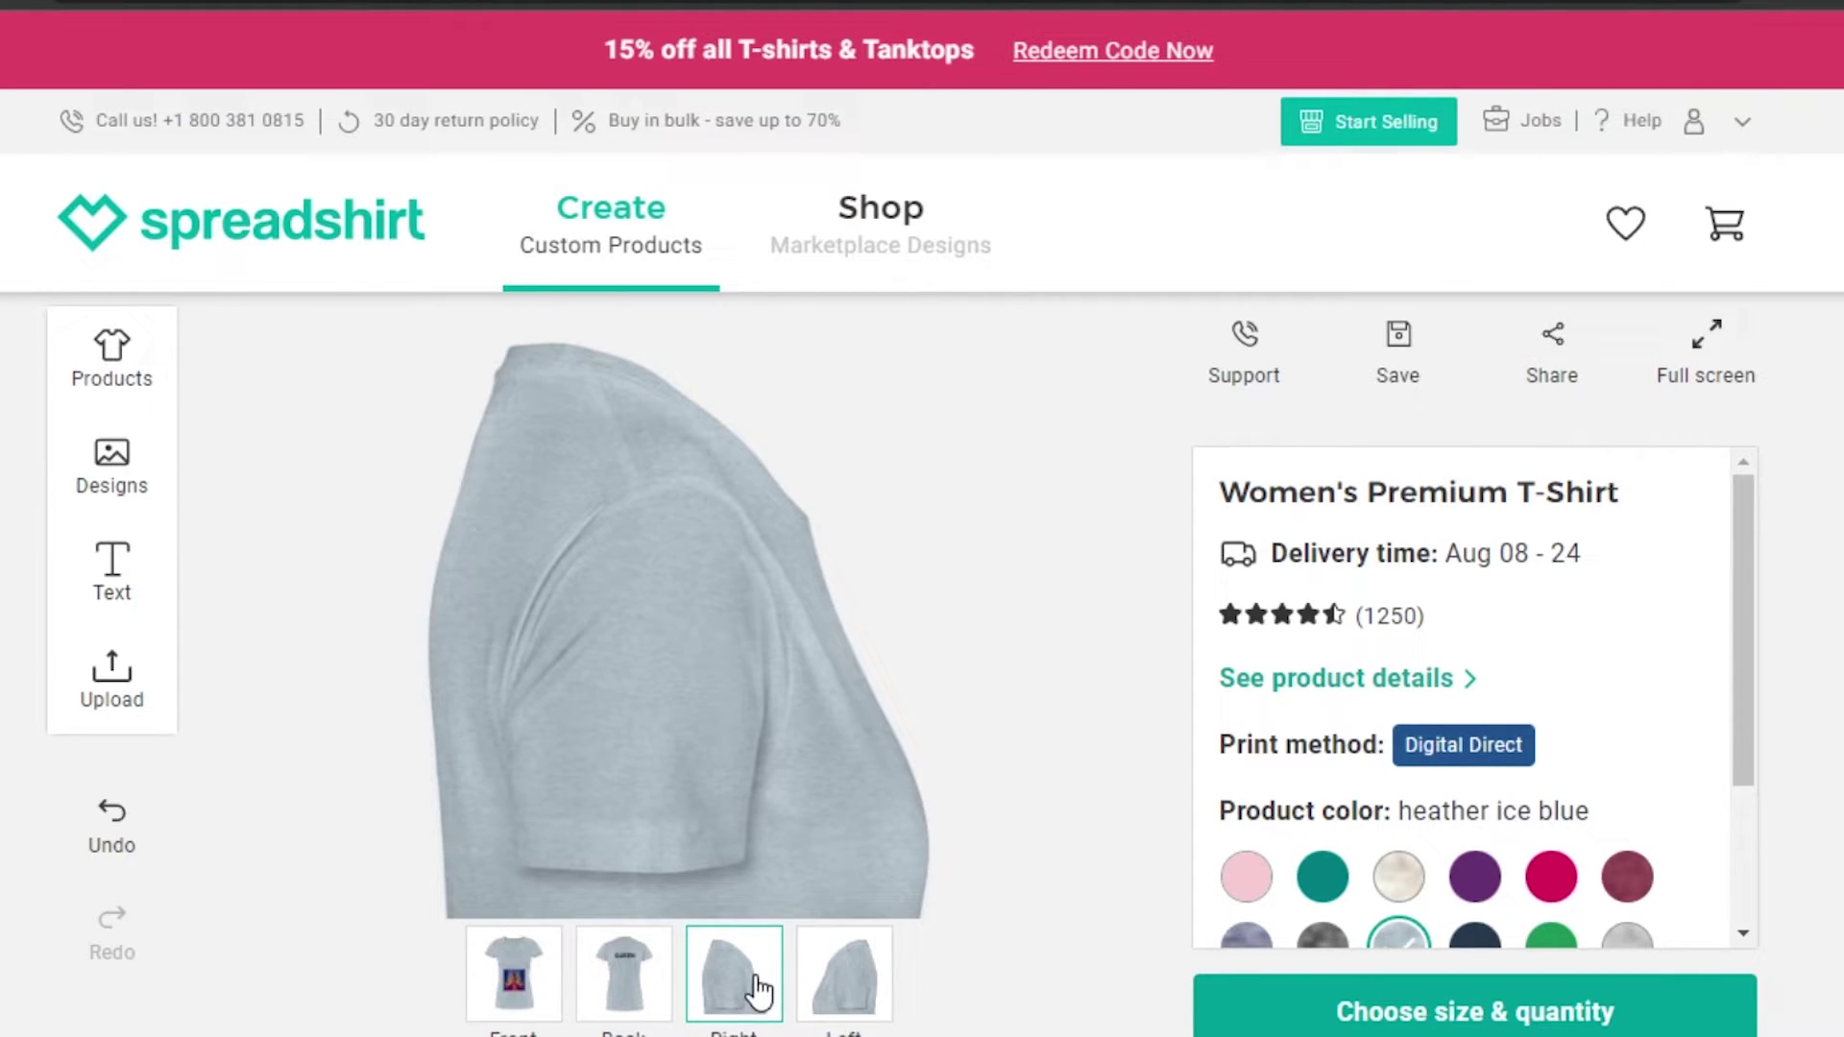
{"action": "left_click", "coordinate": [864, 979]}
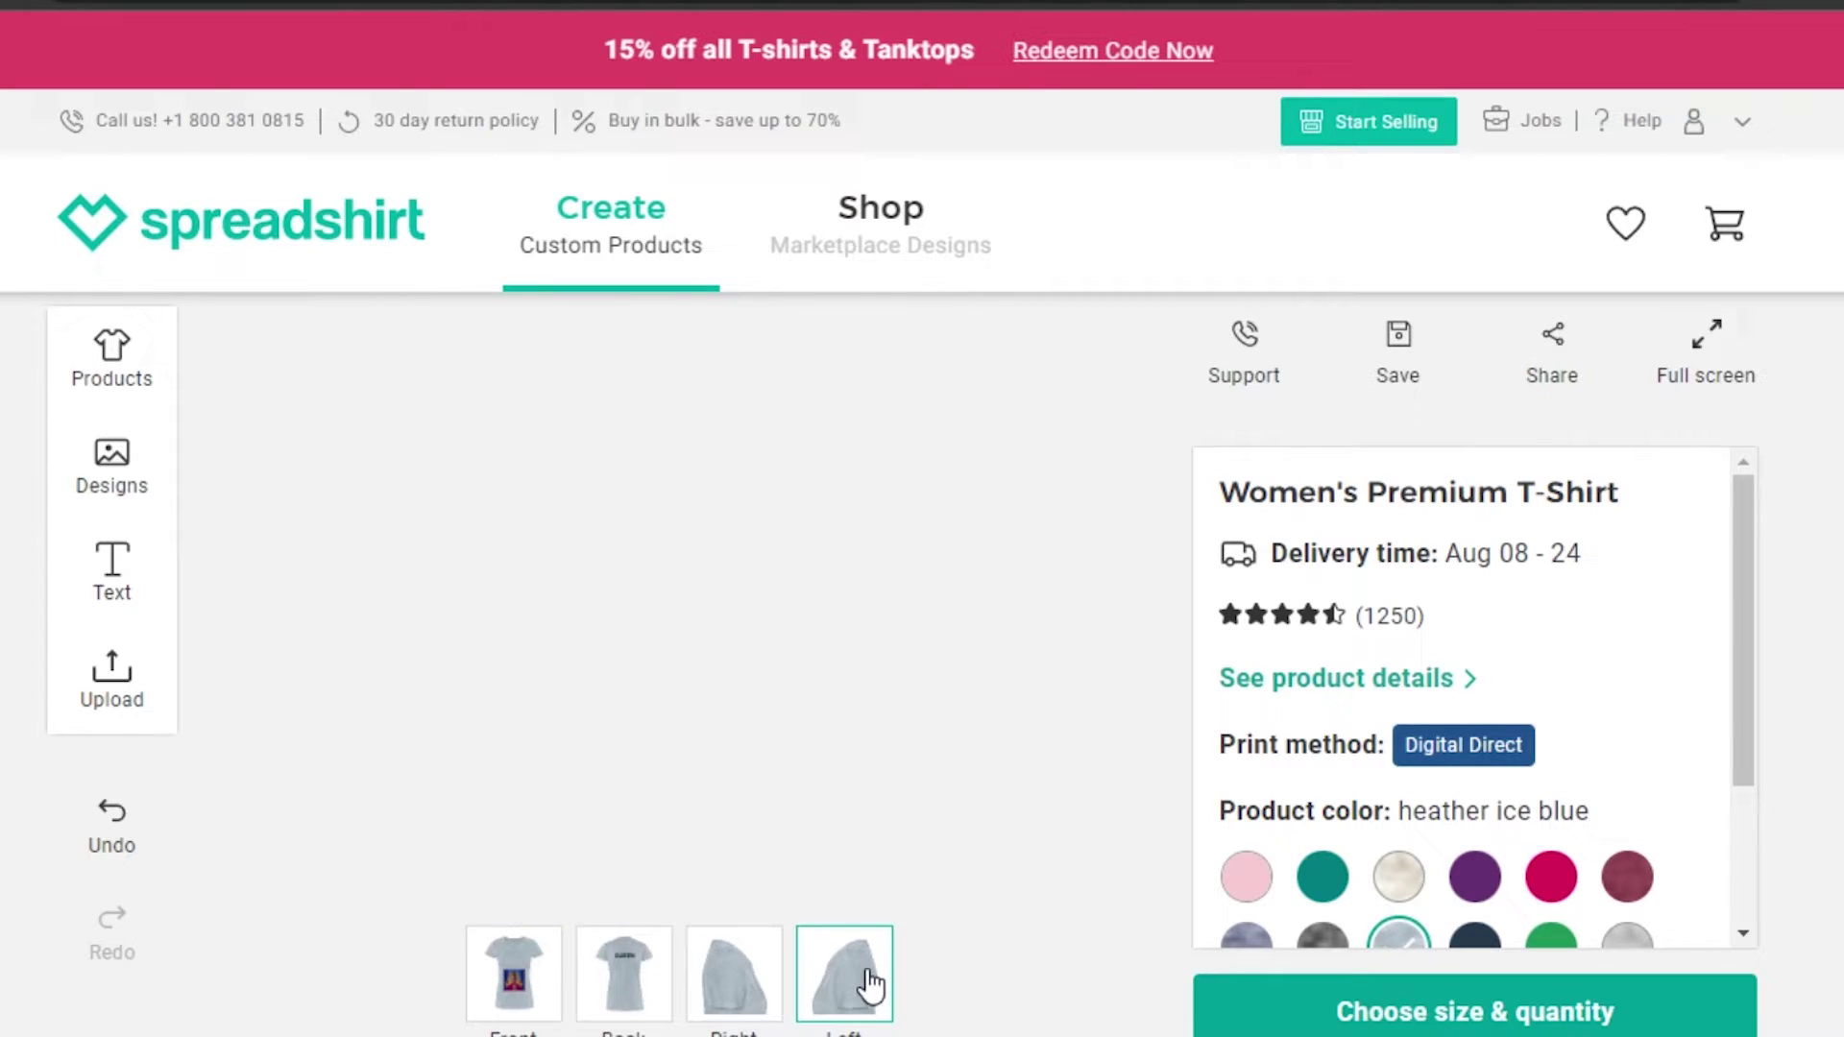
{"action": "left_click", "coordinate": [761, 973]}
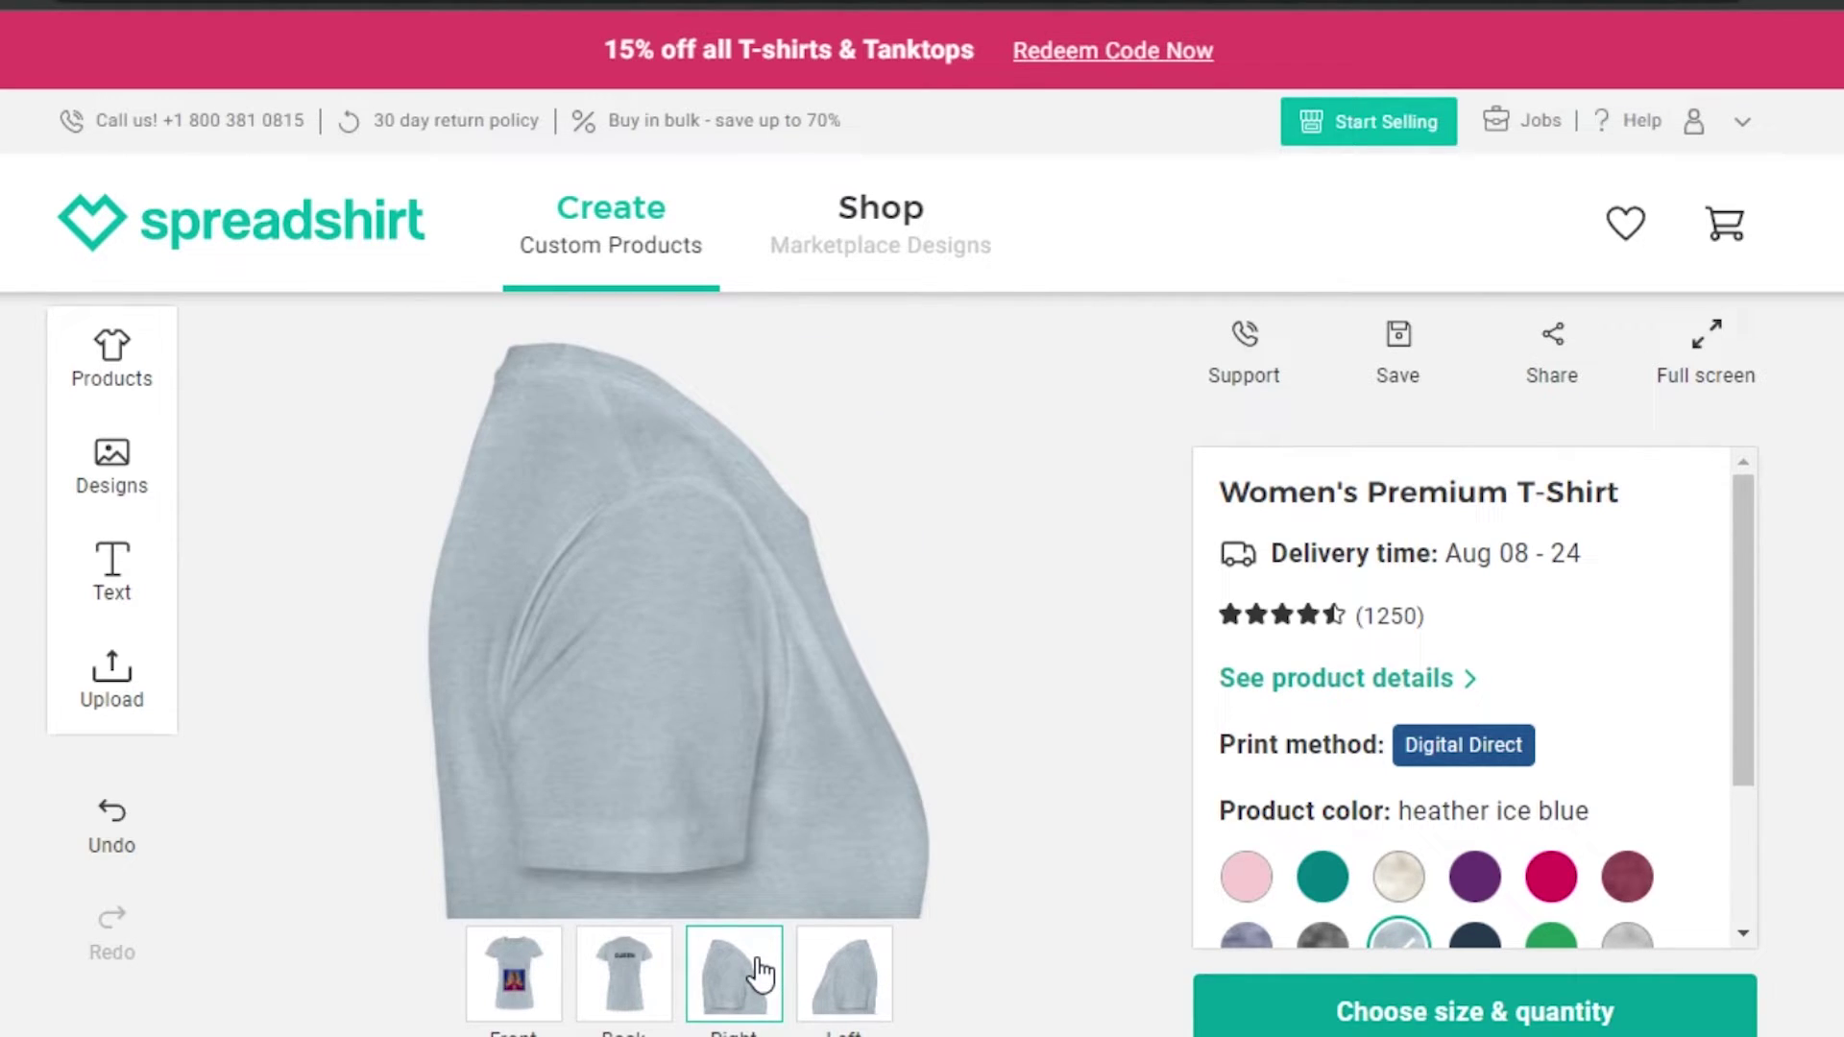
{"action": "left_click", "coordinate": [615, 972]}
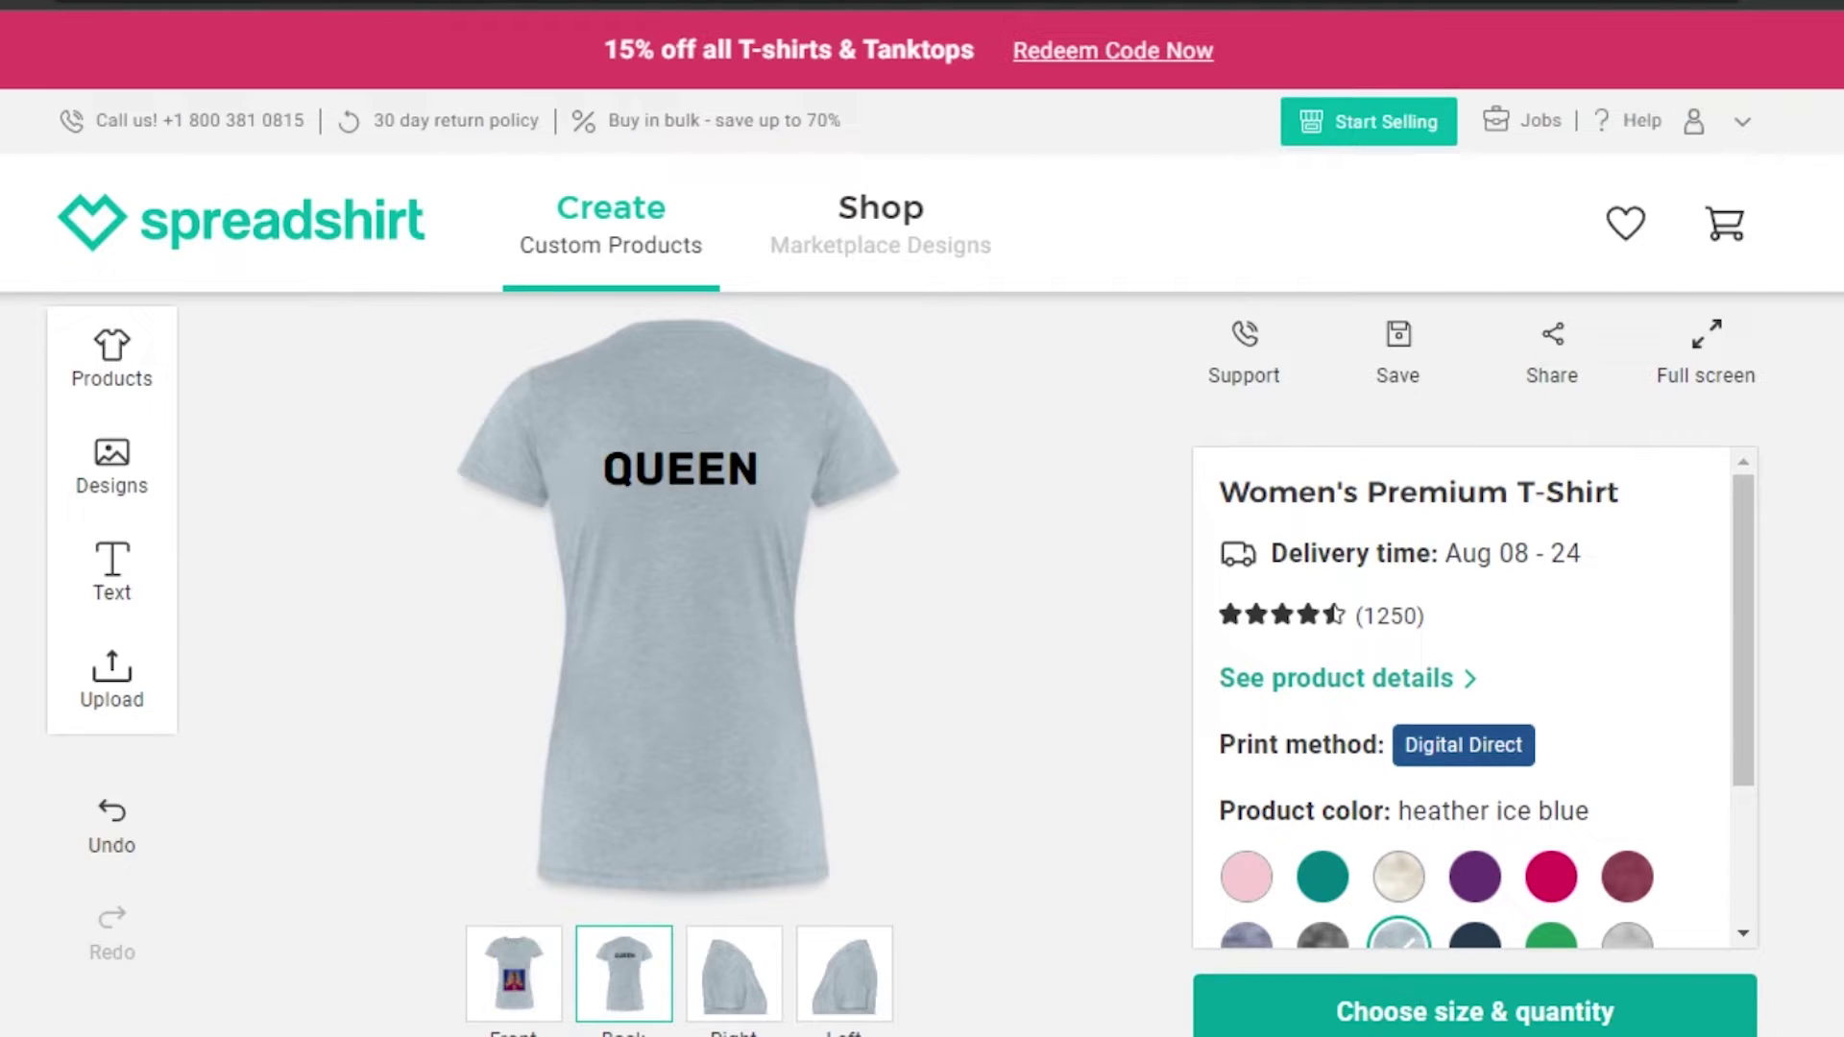
{"action": "scroll", "coordinate": [922, 663], "scroll_direction": "down", "scroll_amount": 1}
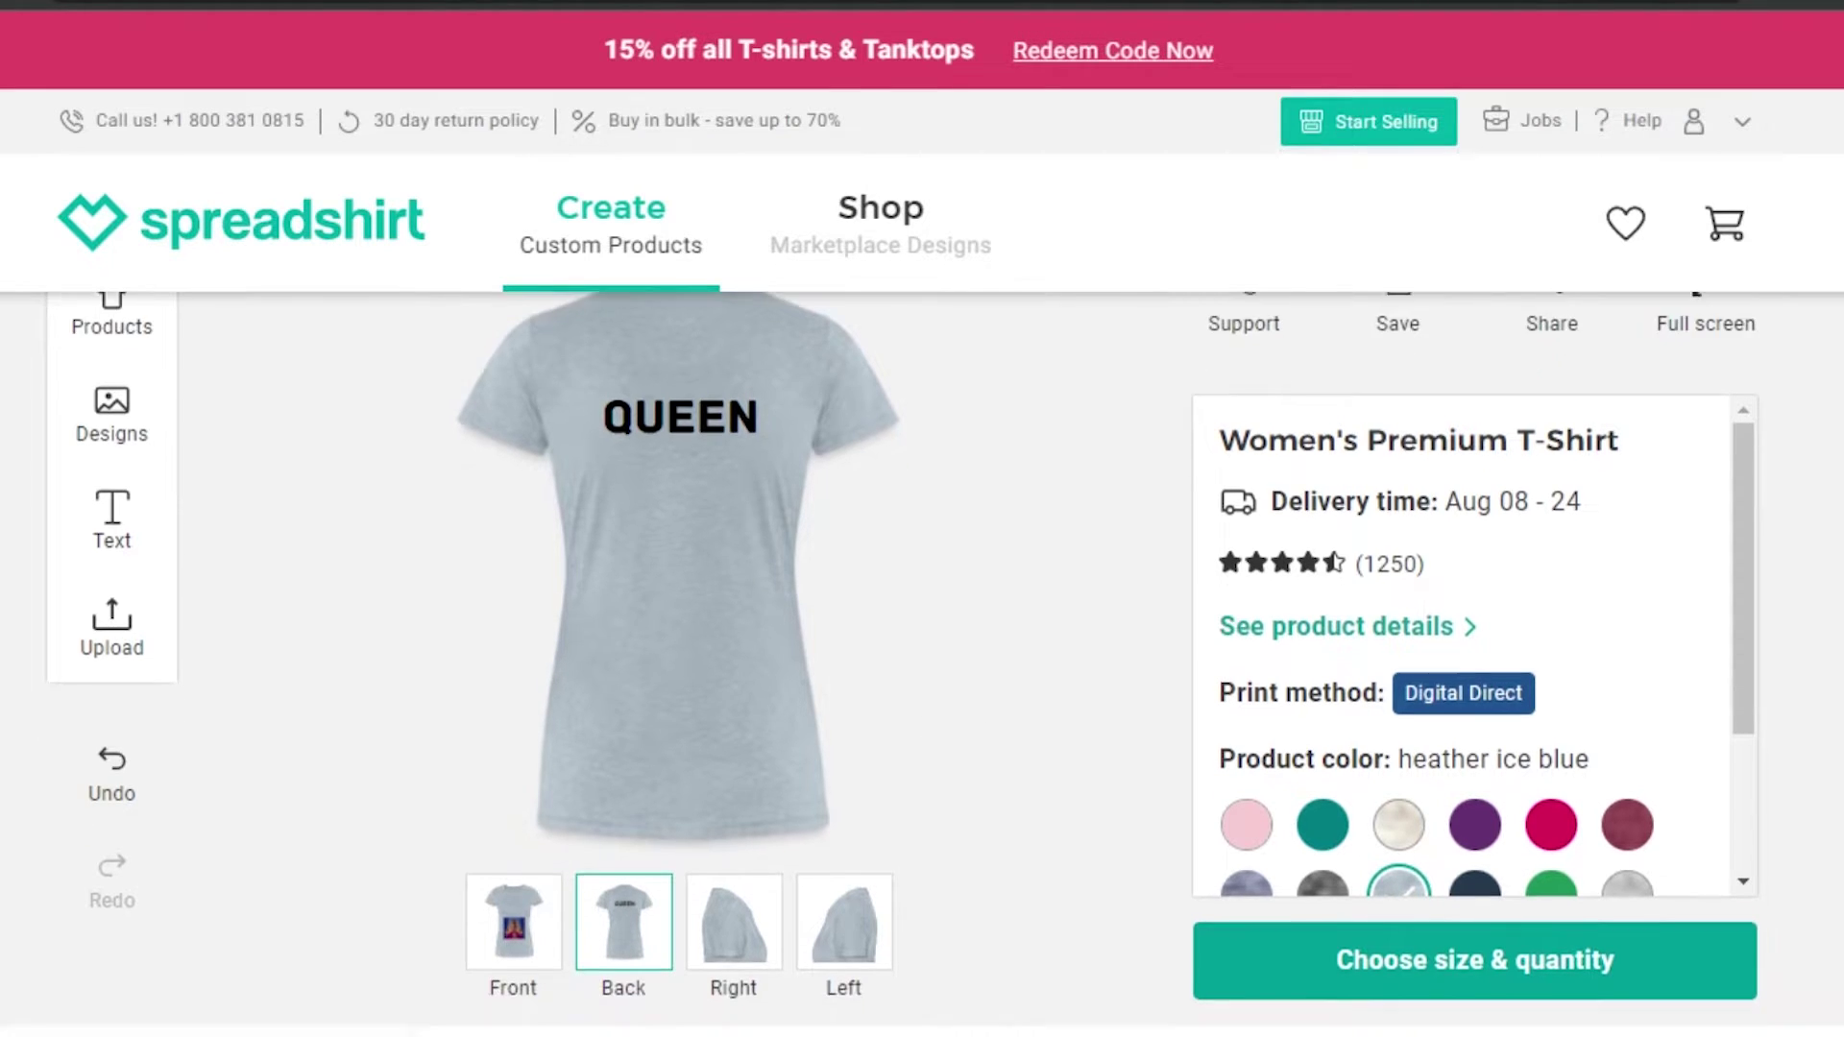
{"action": "scroll", "coordinate": [922, 663], "scroll_direction": "up", "scroll_amount": 1}
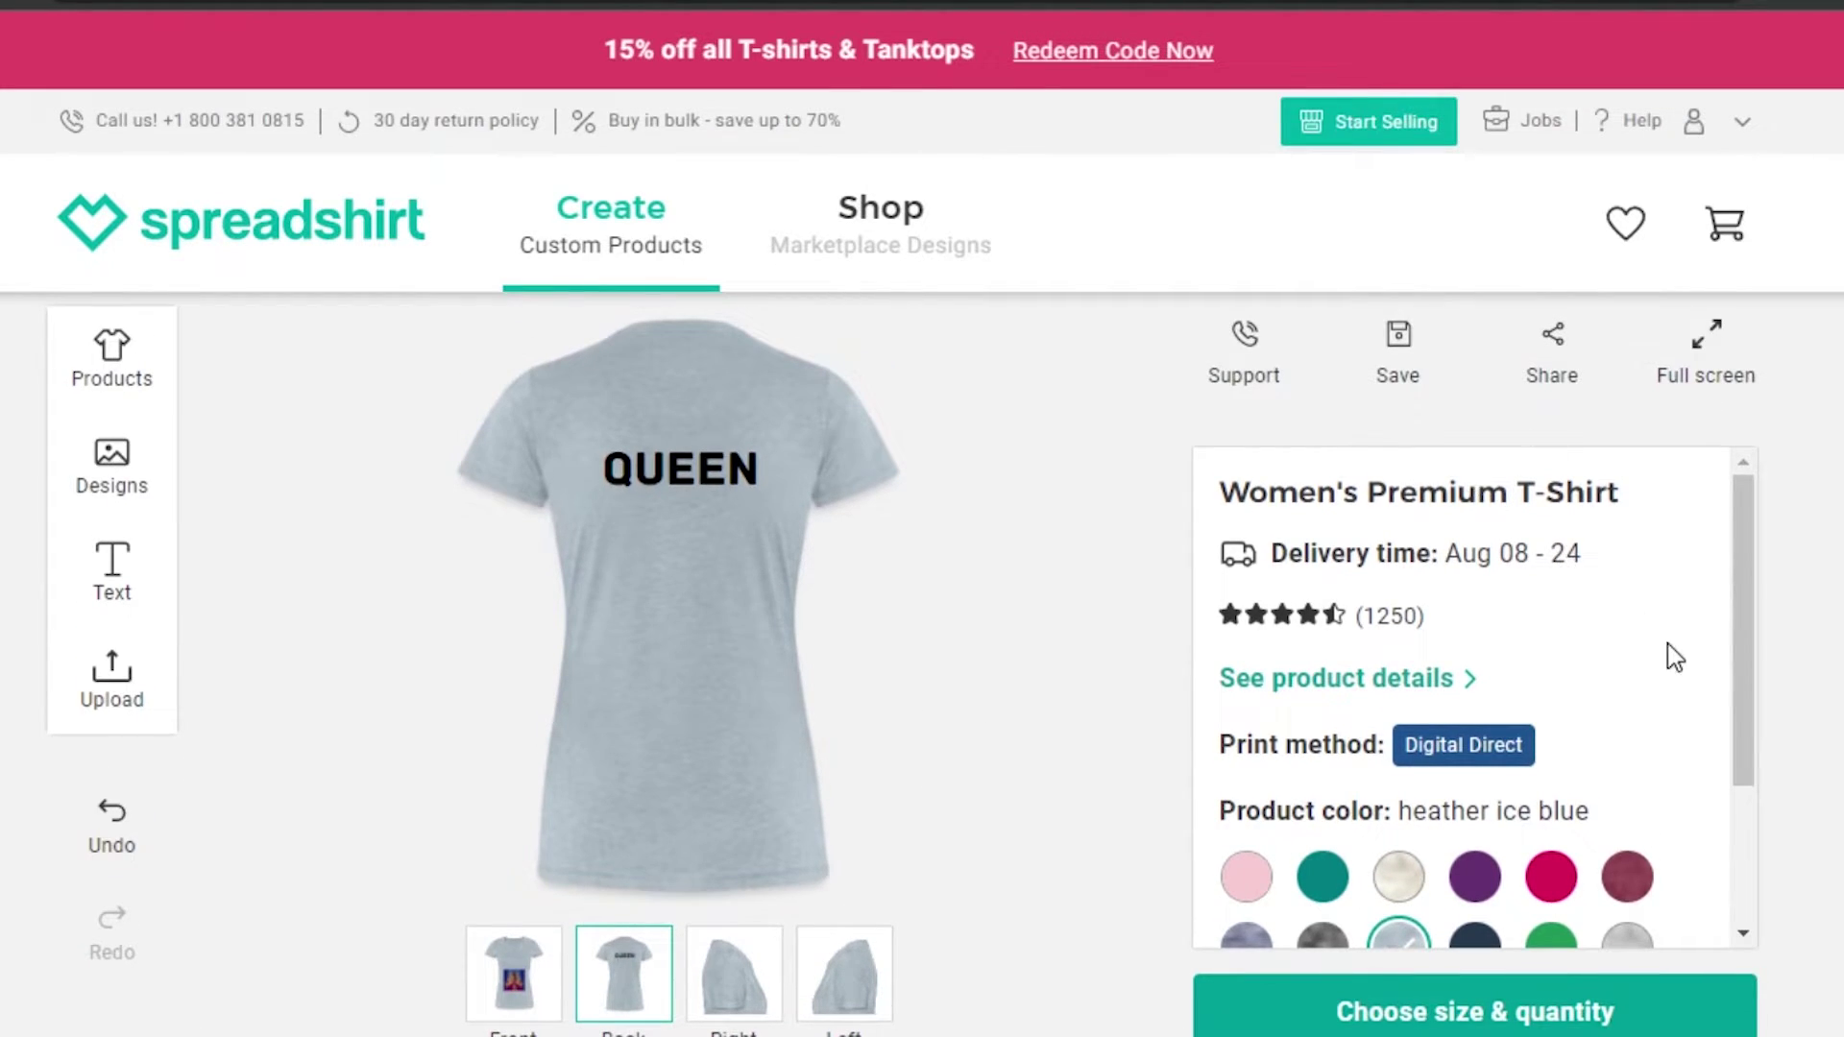
{"action": "scroll", "coordinate": [1749, 577], "scroll_direction": "down", "scroll_amount": 3}
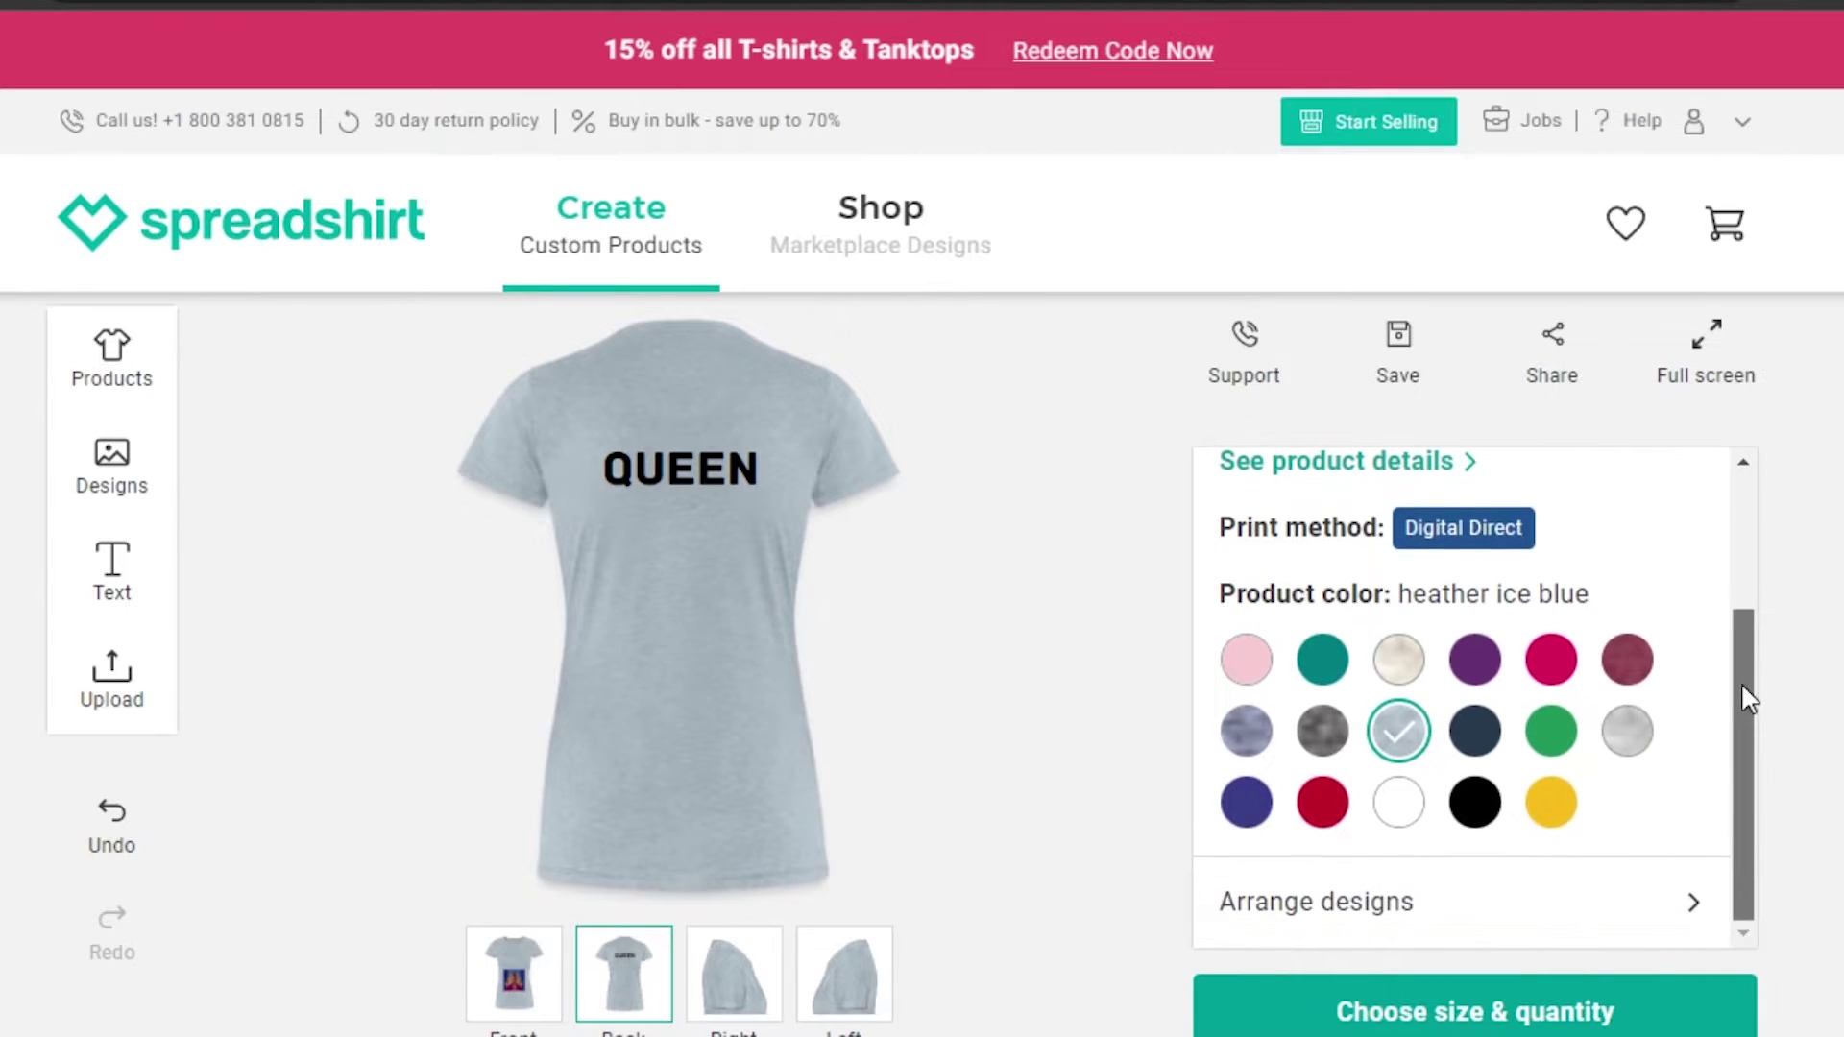
Step: Nudge the front photo print slightly upward, recheck the back, and end on the front
{"action": "left_click", "coordinate": [506, 1010]}
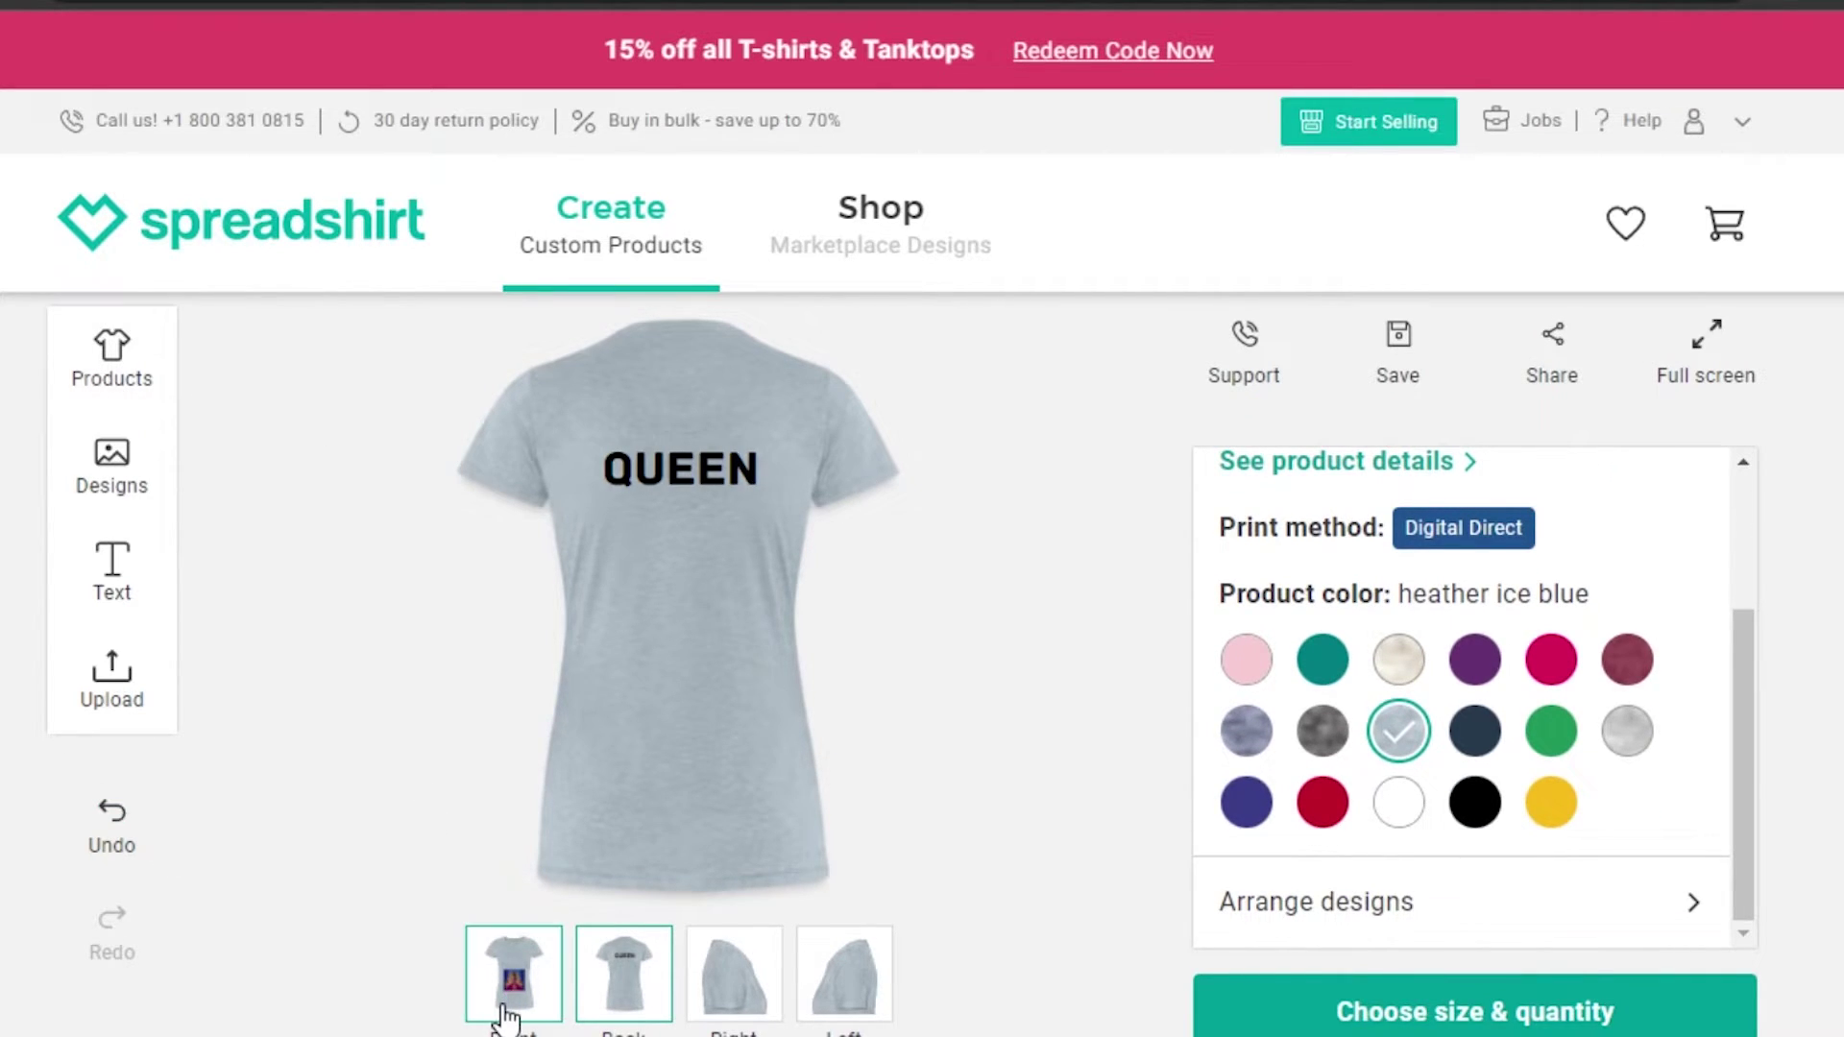
{"action": "left_click_drag", "start_coordinate": [655, 680], "coordinate": [663, 659]}
{"action": "left_click", "coordinate": [609, 994]}
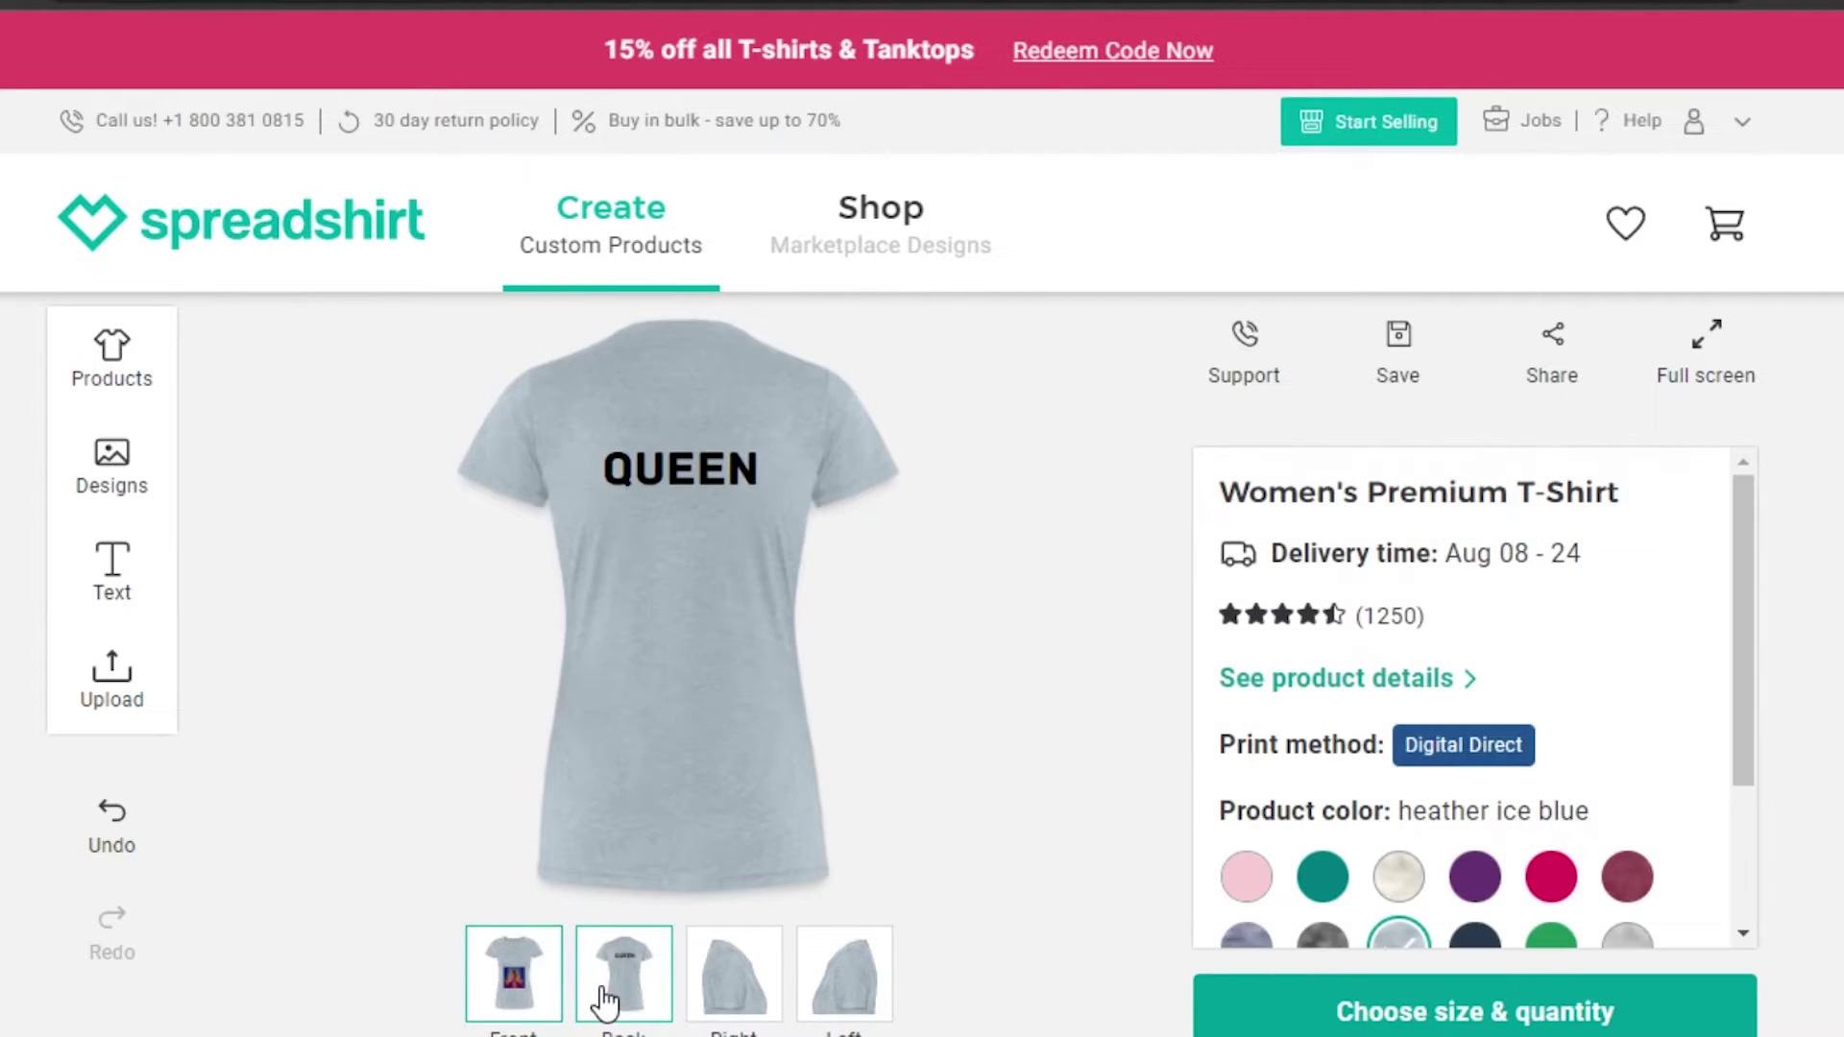
{"action": "left_click", "coordinate": [537, 1004]}
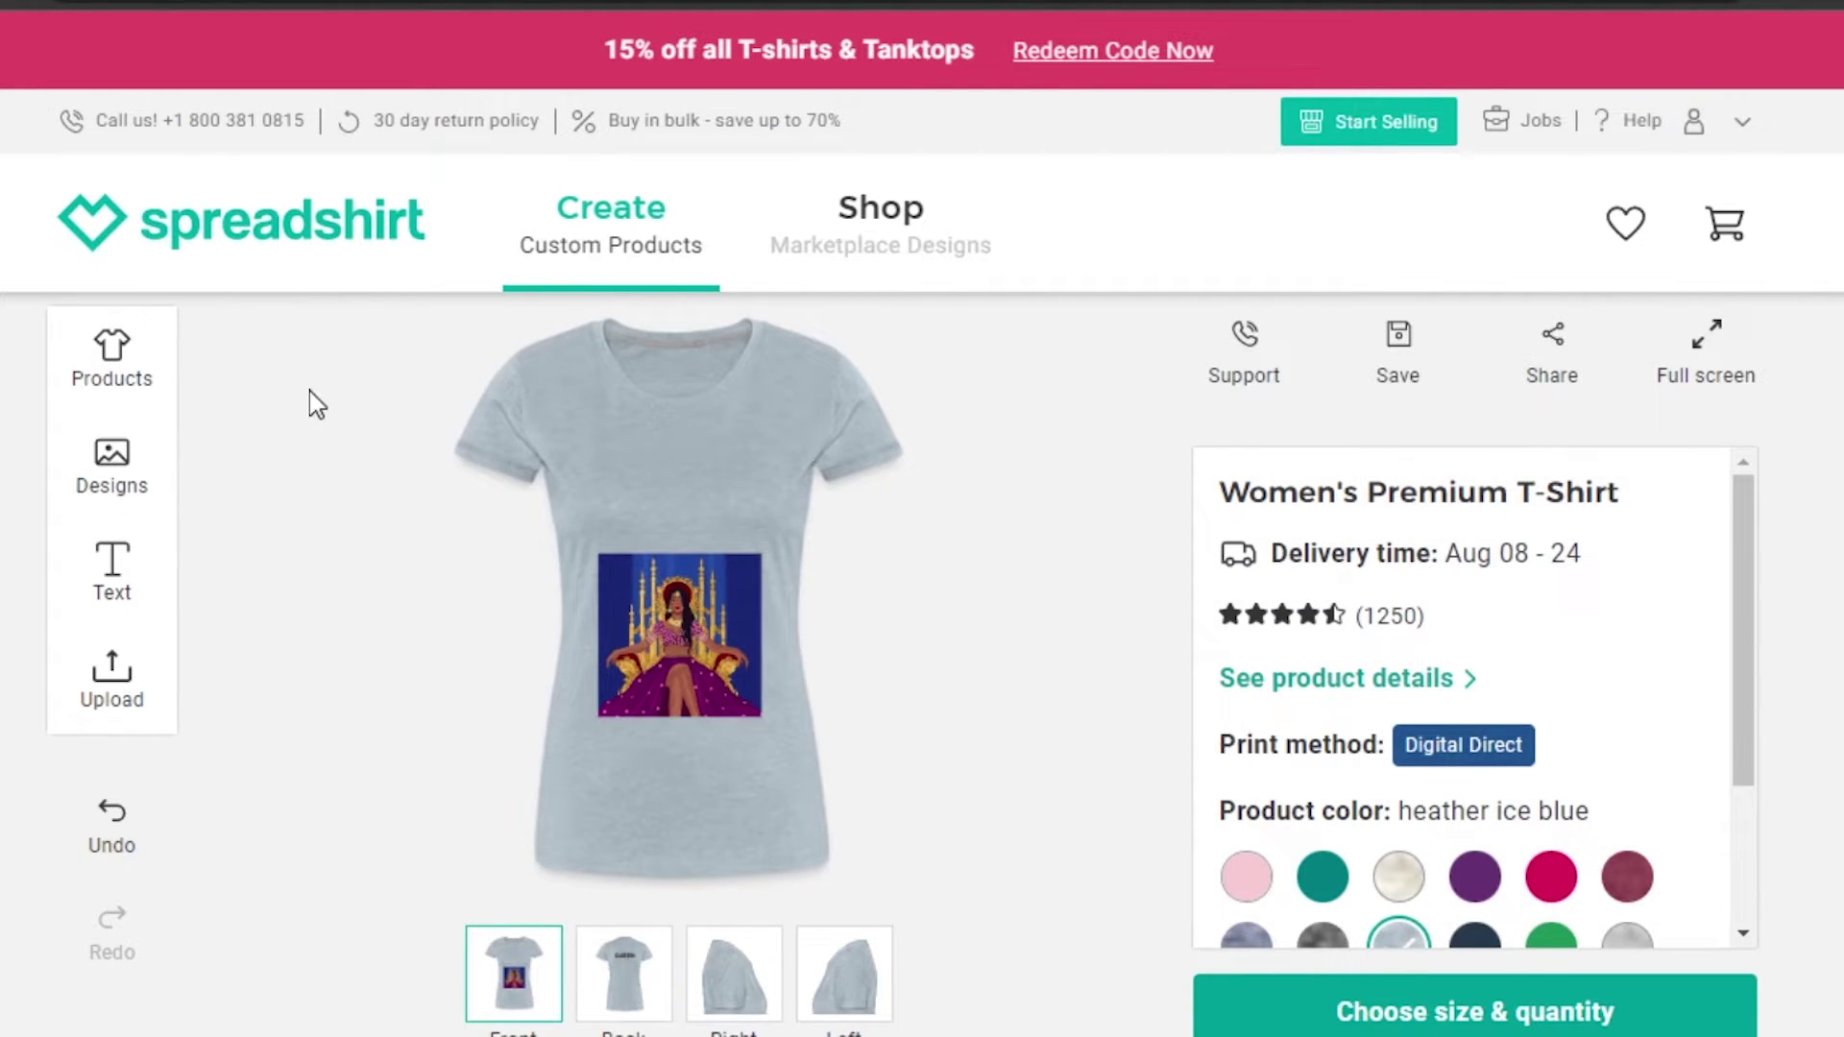
{"action": "left_click", "coordinate": [141, 478]}
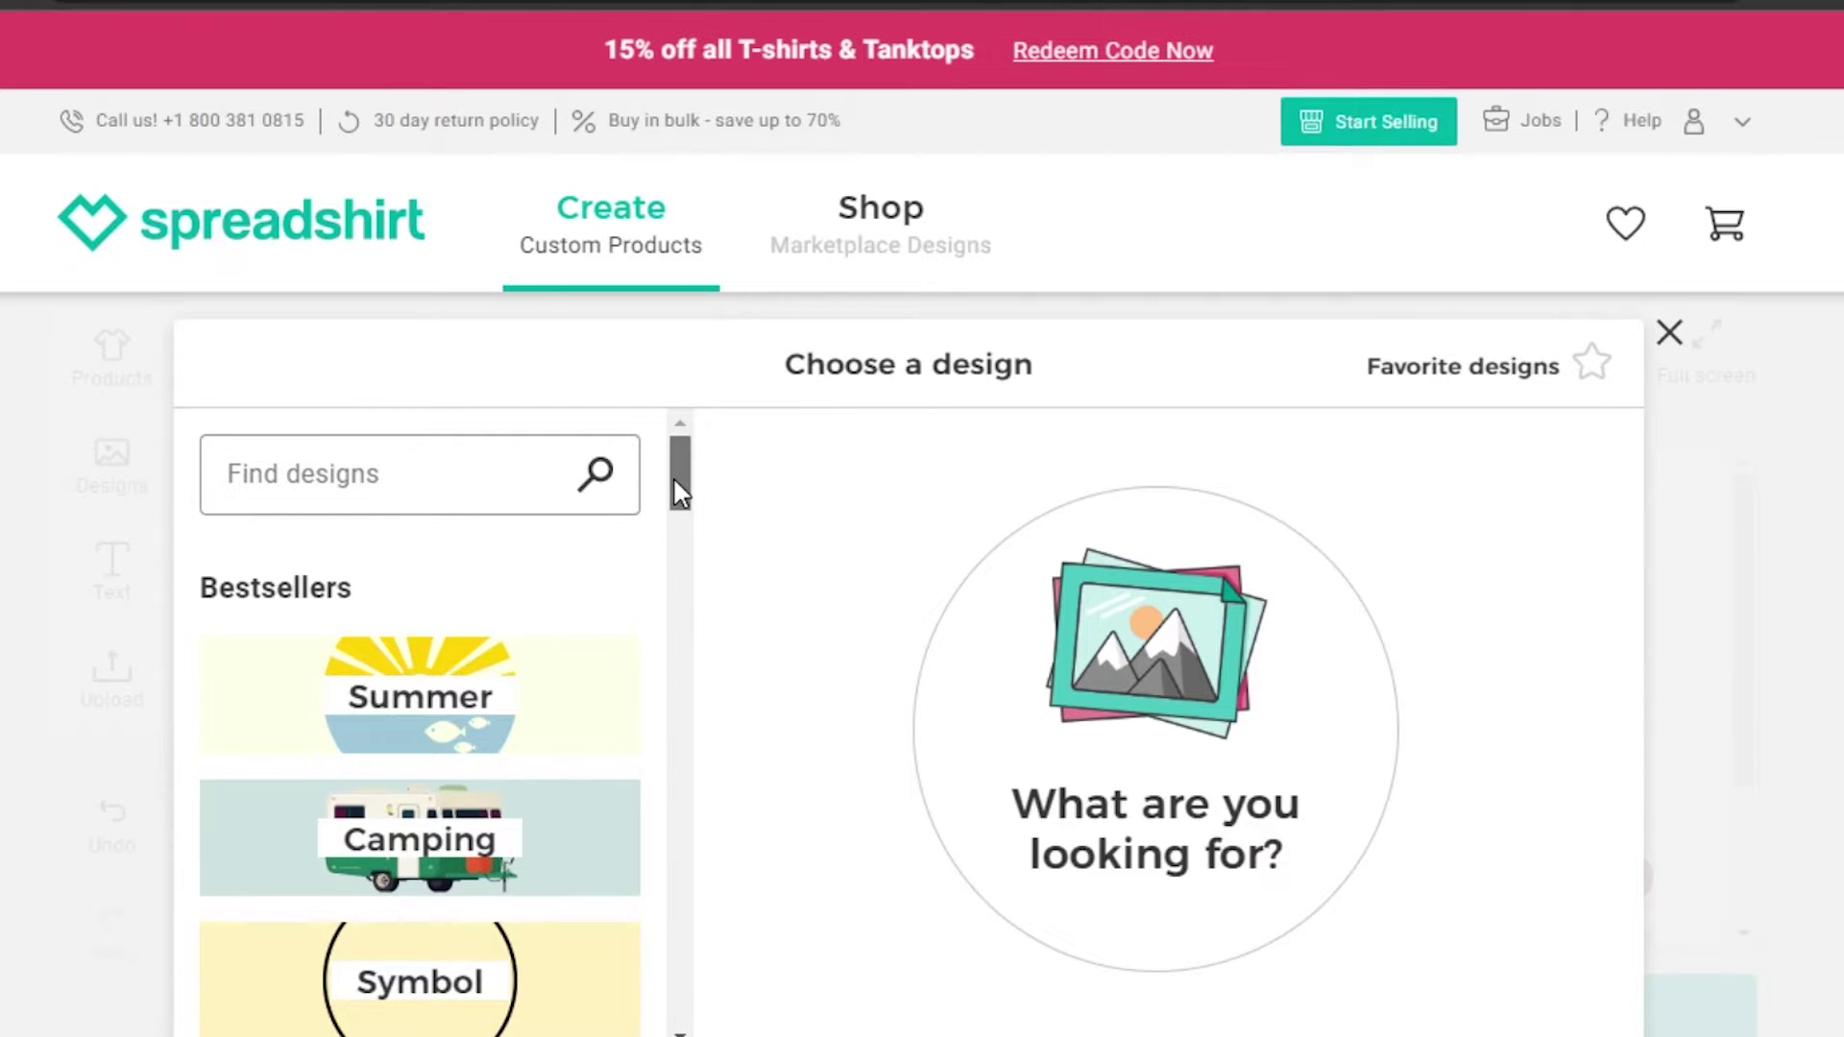
{"action": "left_click_drag", "start_coordinate": [680, 491], "coordinate": [683, 650]}
{"action": "scroll", "coordinate": [481, 683], "scroll_direction": "up", "scroll_amount": 1}
{"action": "left_click", "coordinate": [481, 683]}
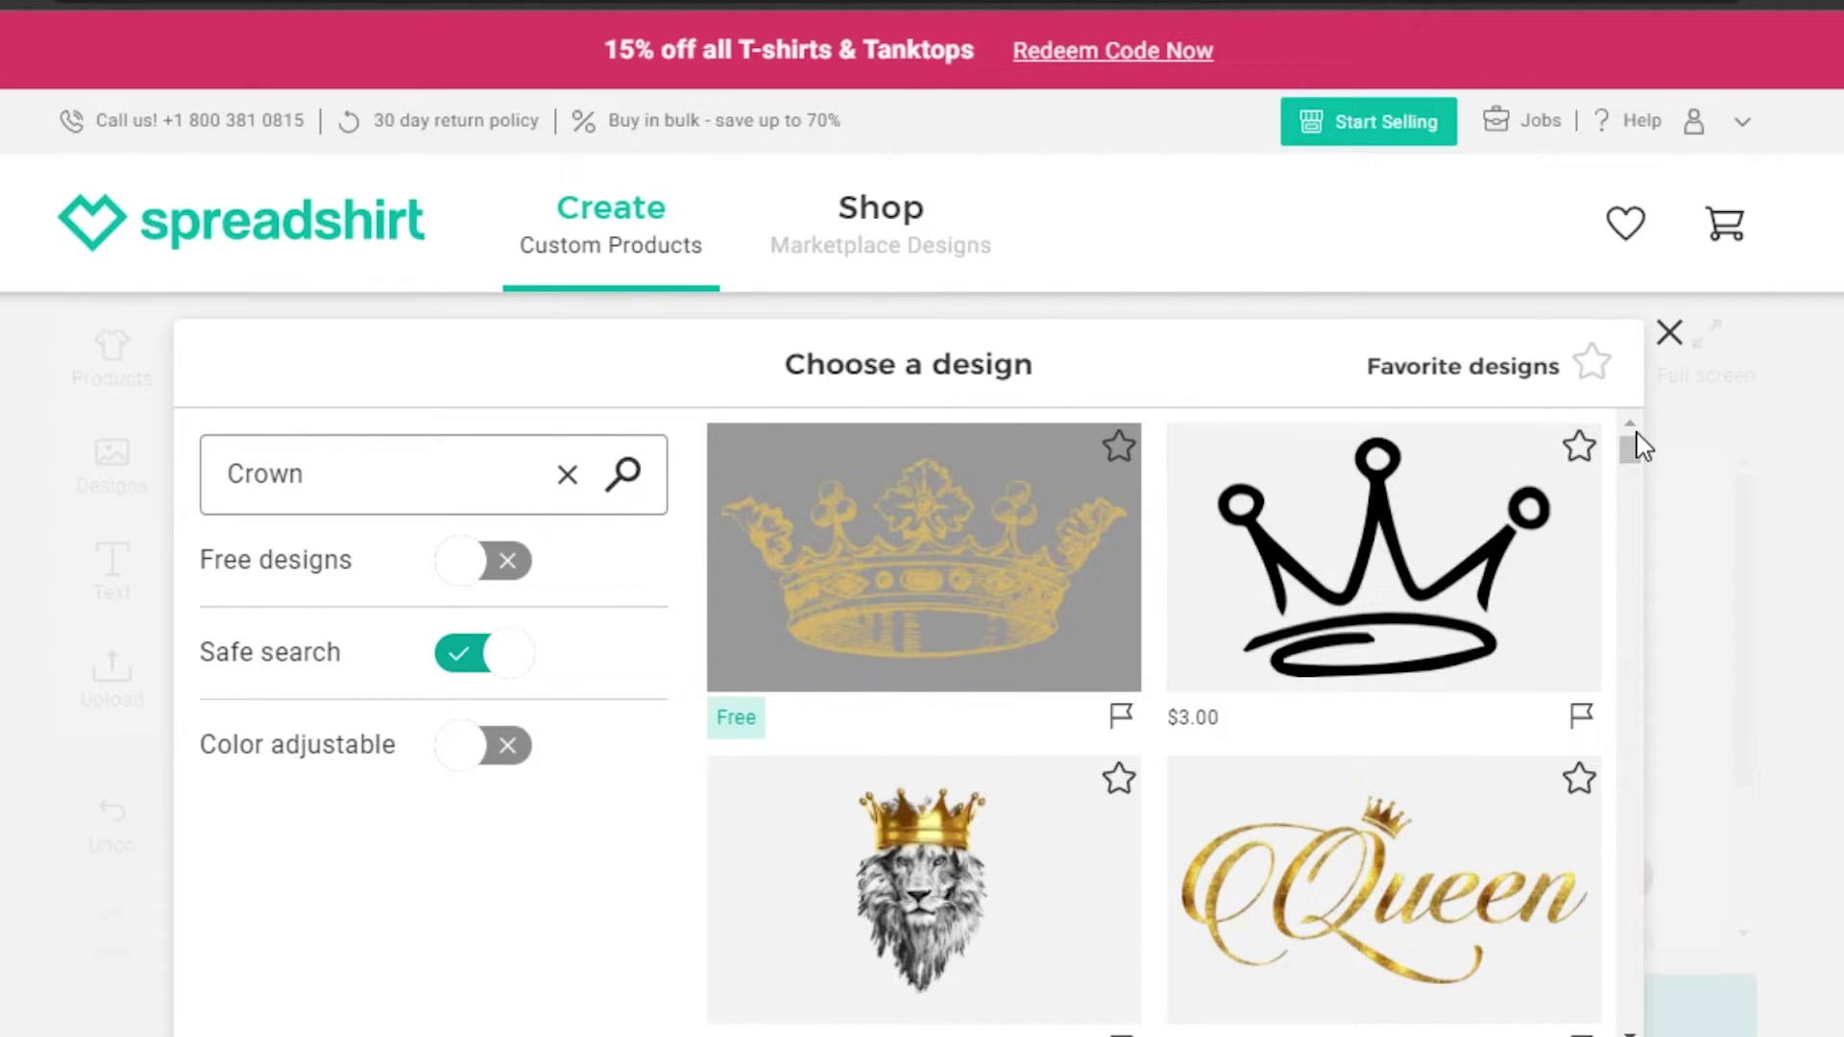
{"action": "scroll", "coordinate": [1642, 459], "scroll_direction": "down", "scroll_amount": 3}
{"action": "scroll", "coordinate": [1643, 459], "scroll_direction": "up", "scroll_amount": 3}
{"action": "left_click_drag", "start_coordinate": [1633, 453], "coordinate": [1635, 581]}
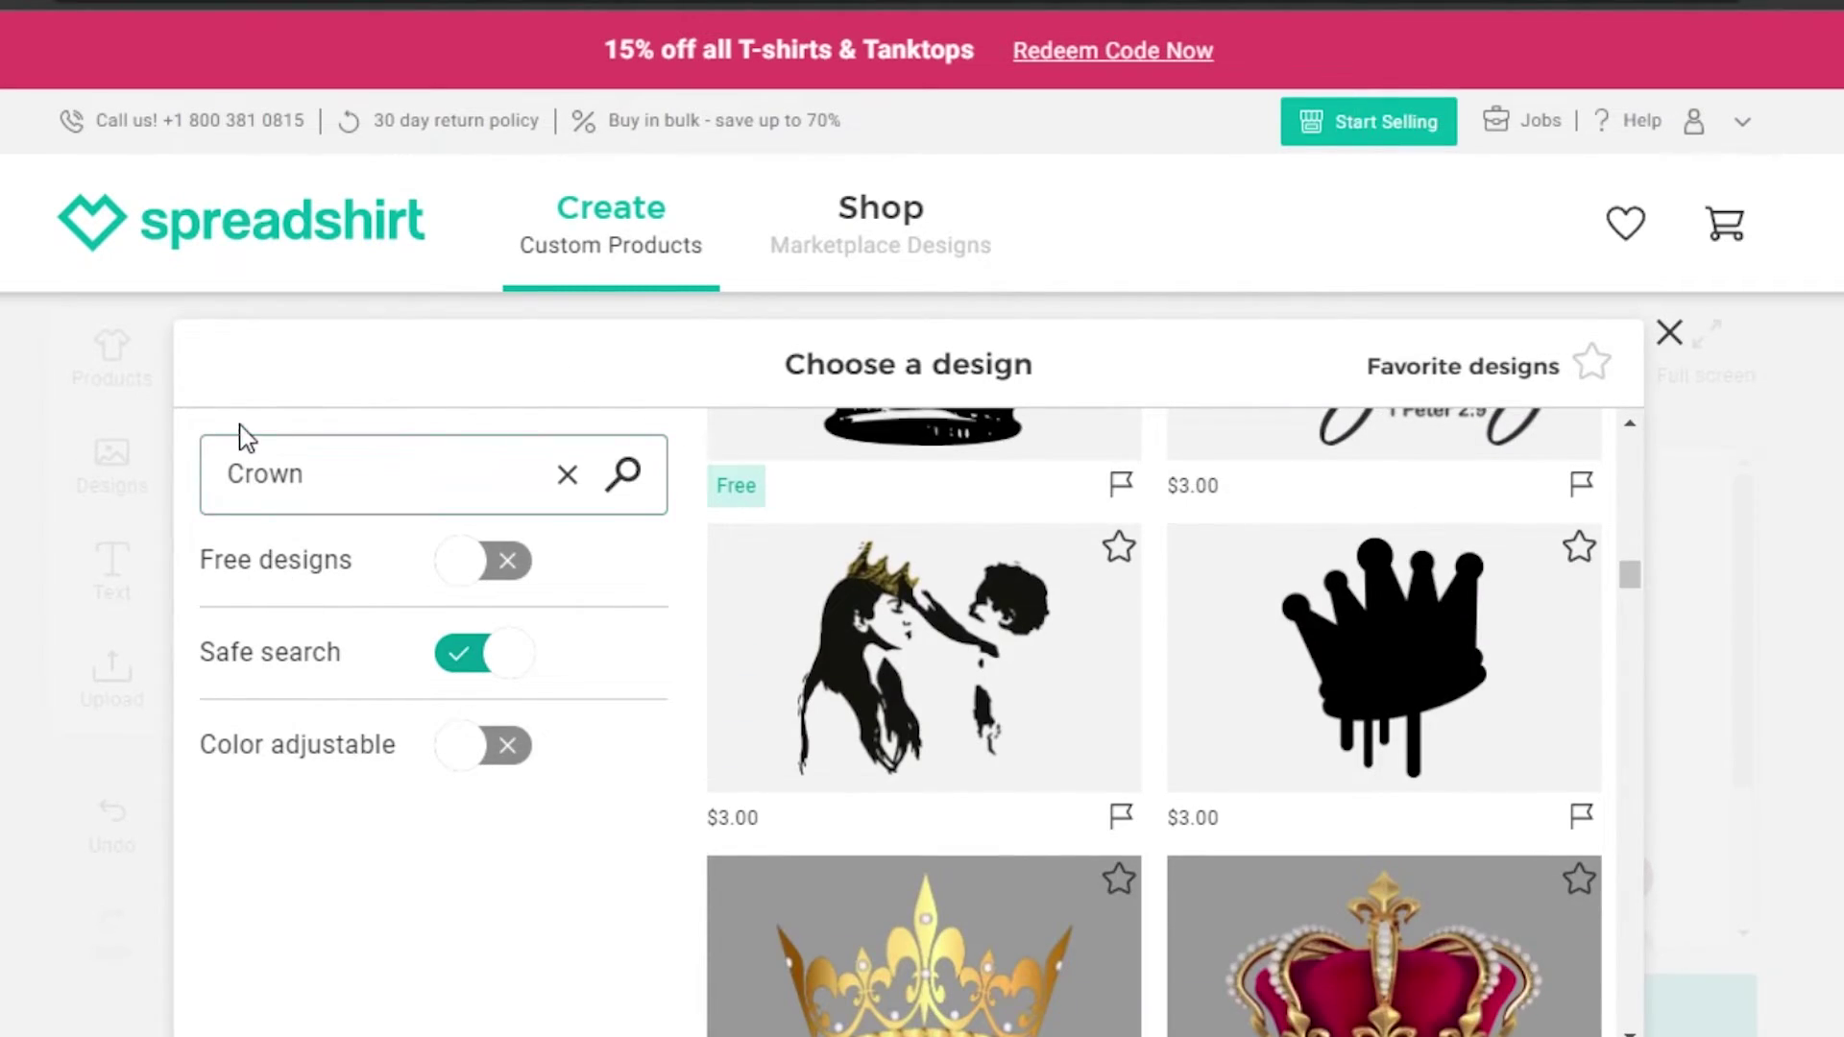
{"action": "left_click", "coordinate": [568, 478]}
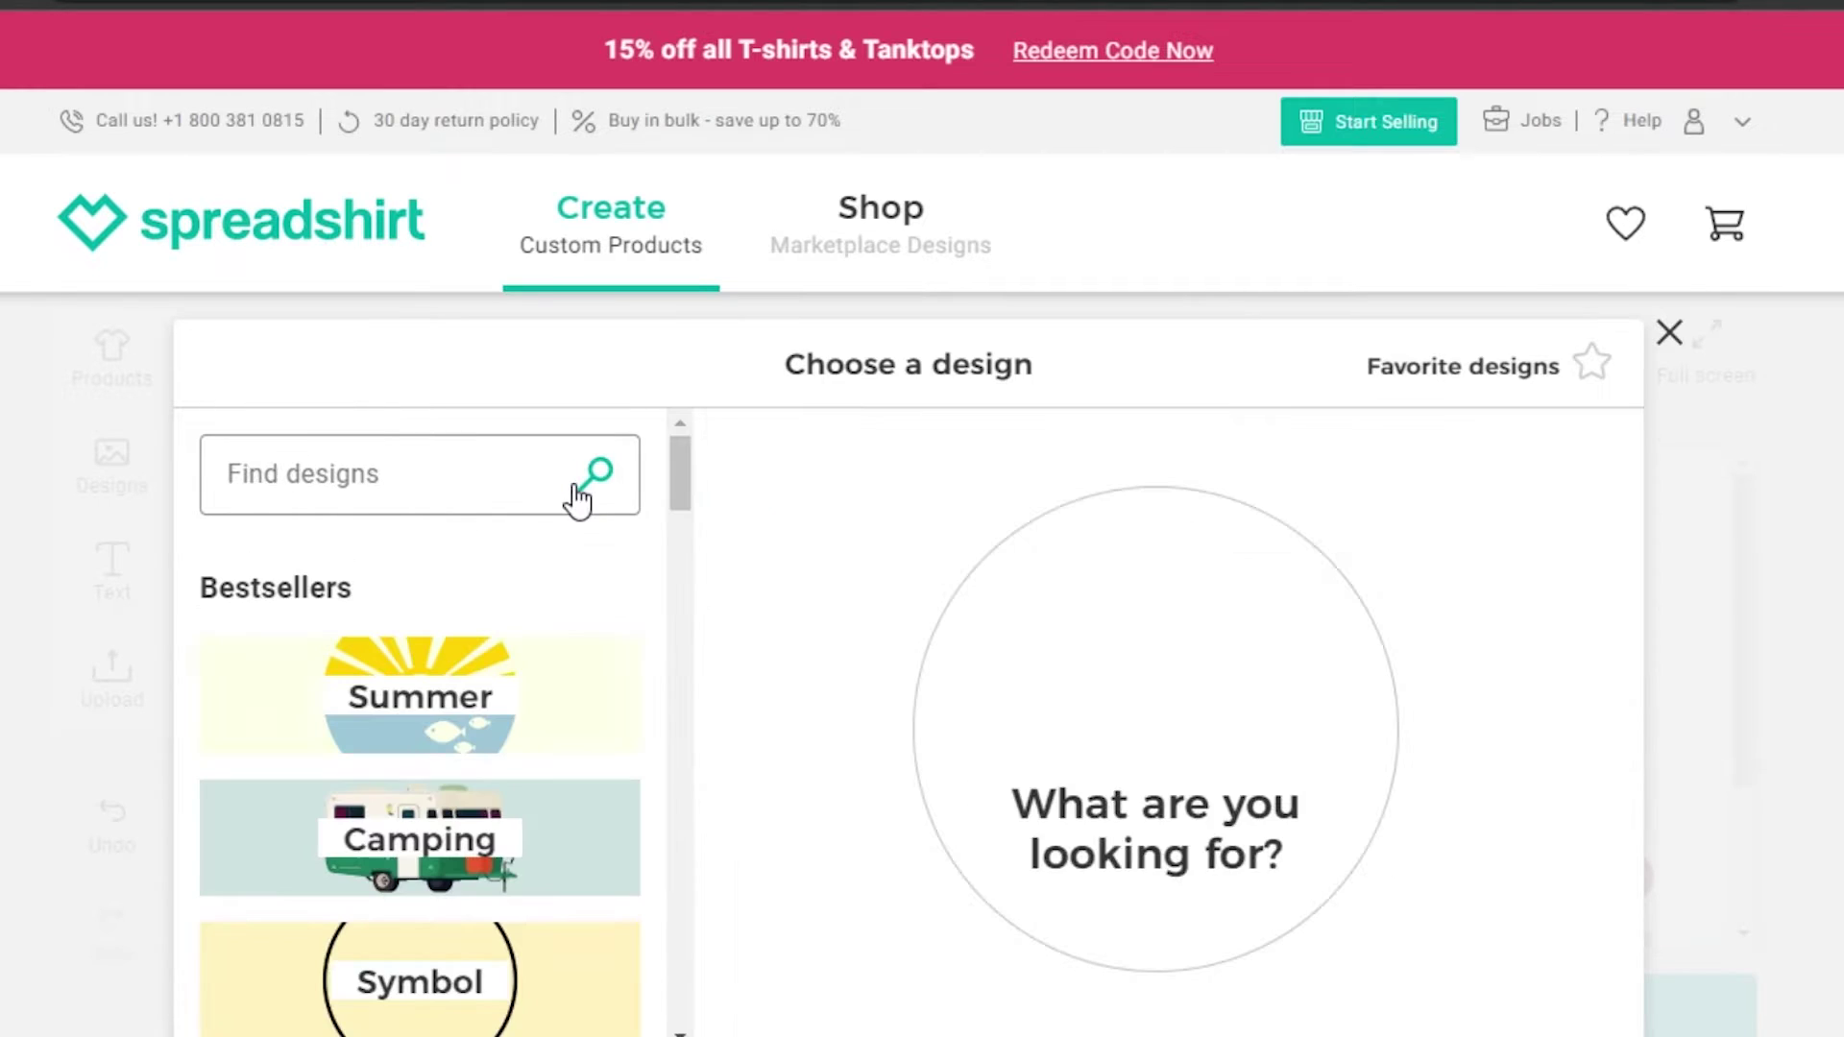
{"action": "left_click", "coordinate": [473, 697]}
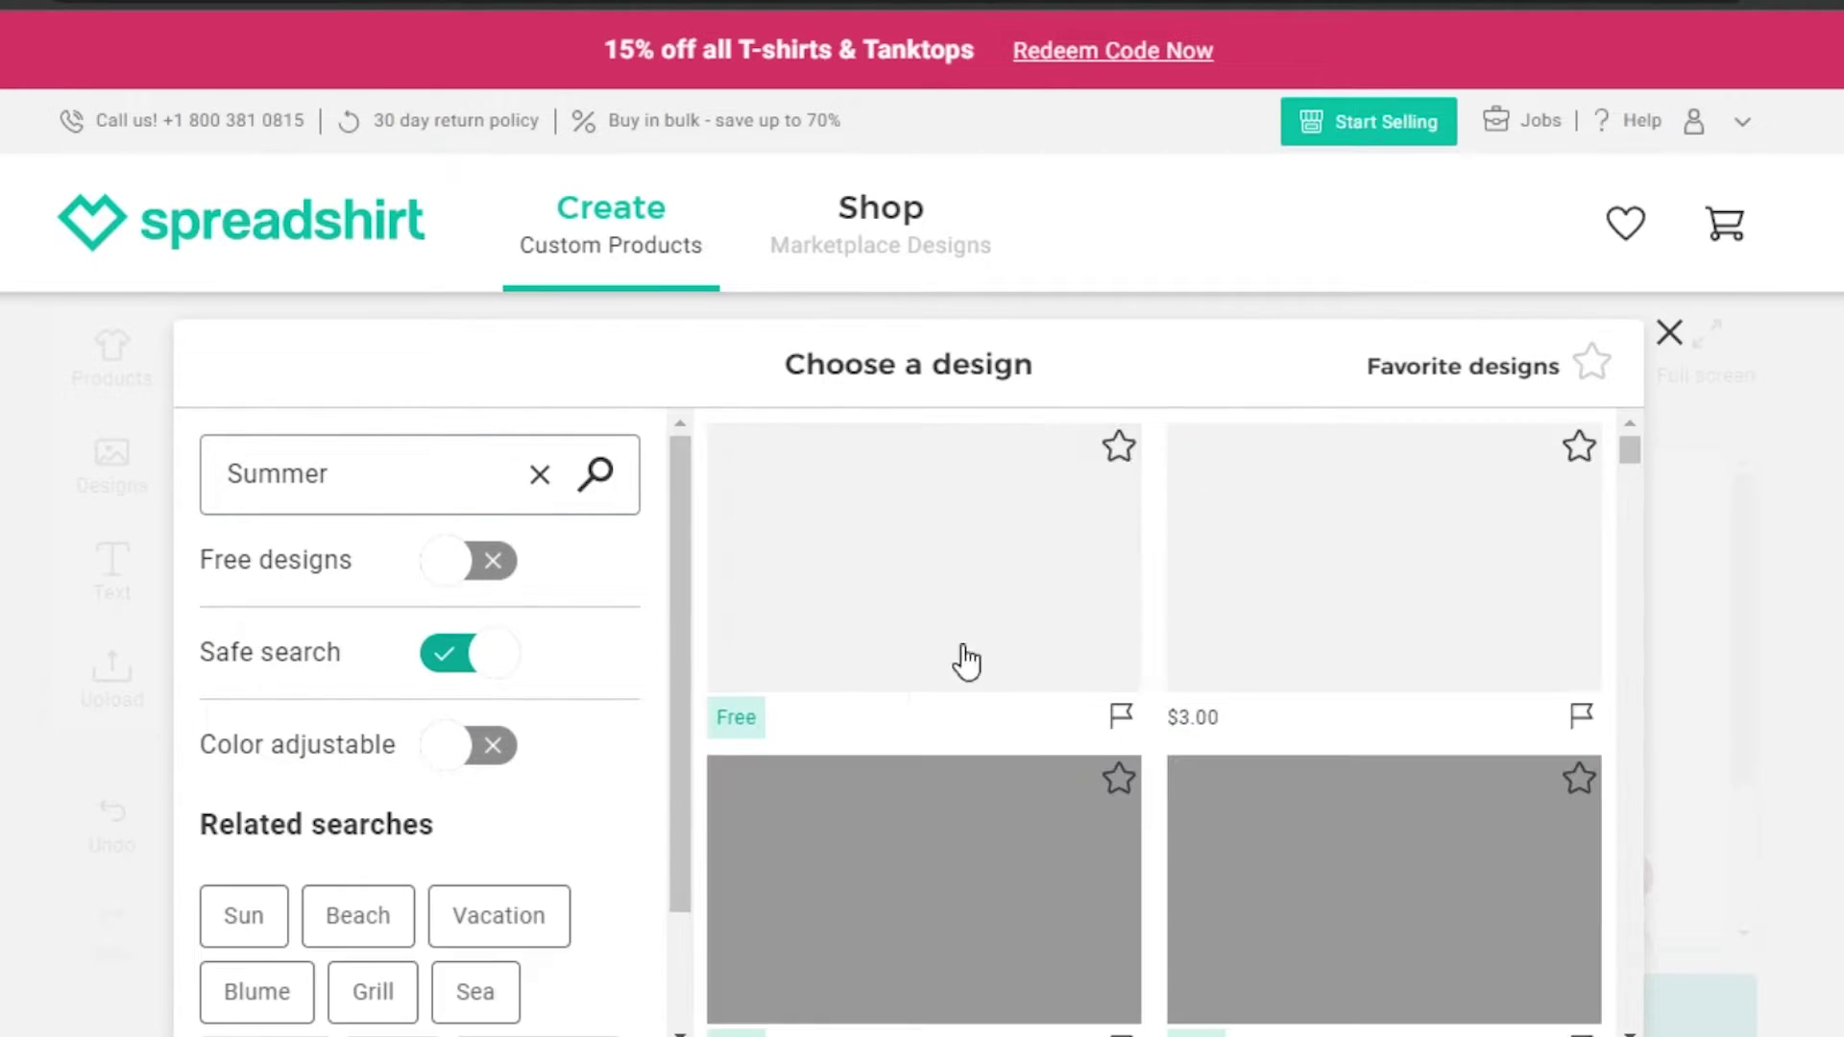
{"action": "left_click_drag", "start_coordinate": [1632, 448], "coordinate": [1638, 590]}
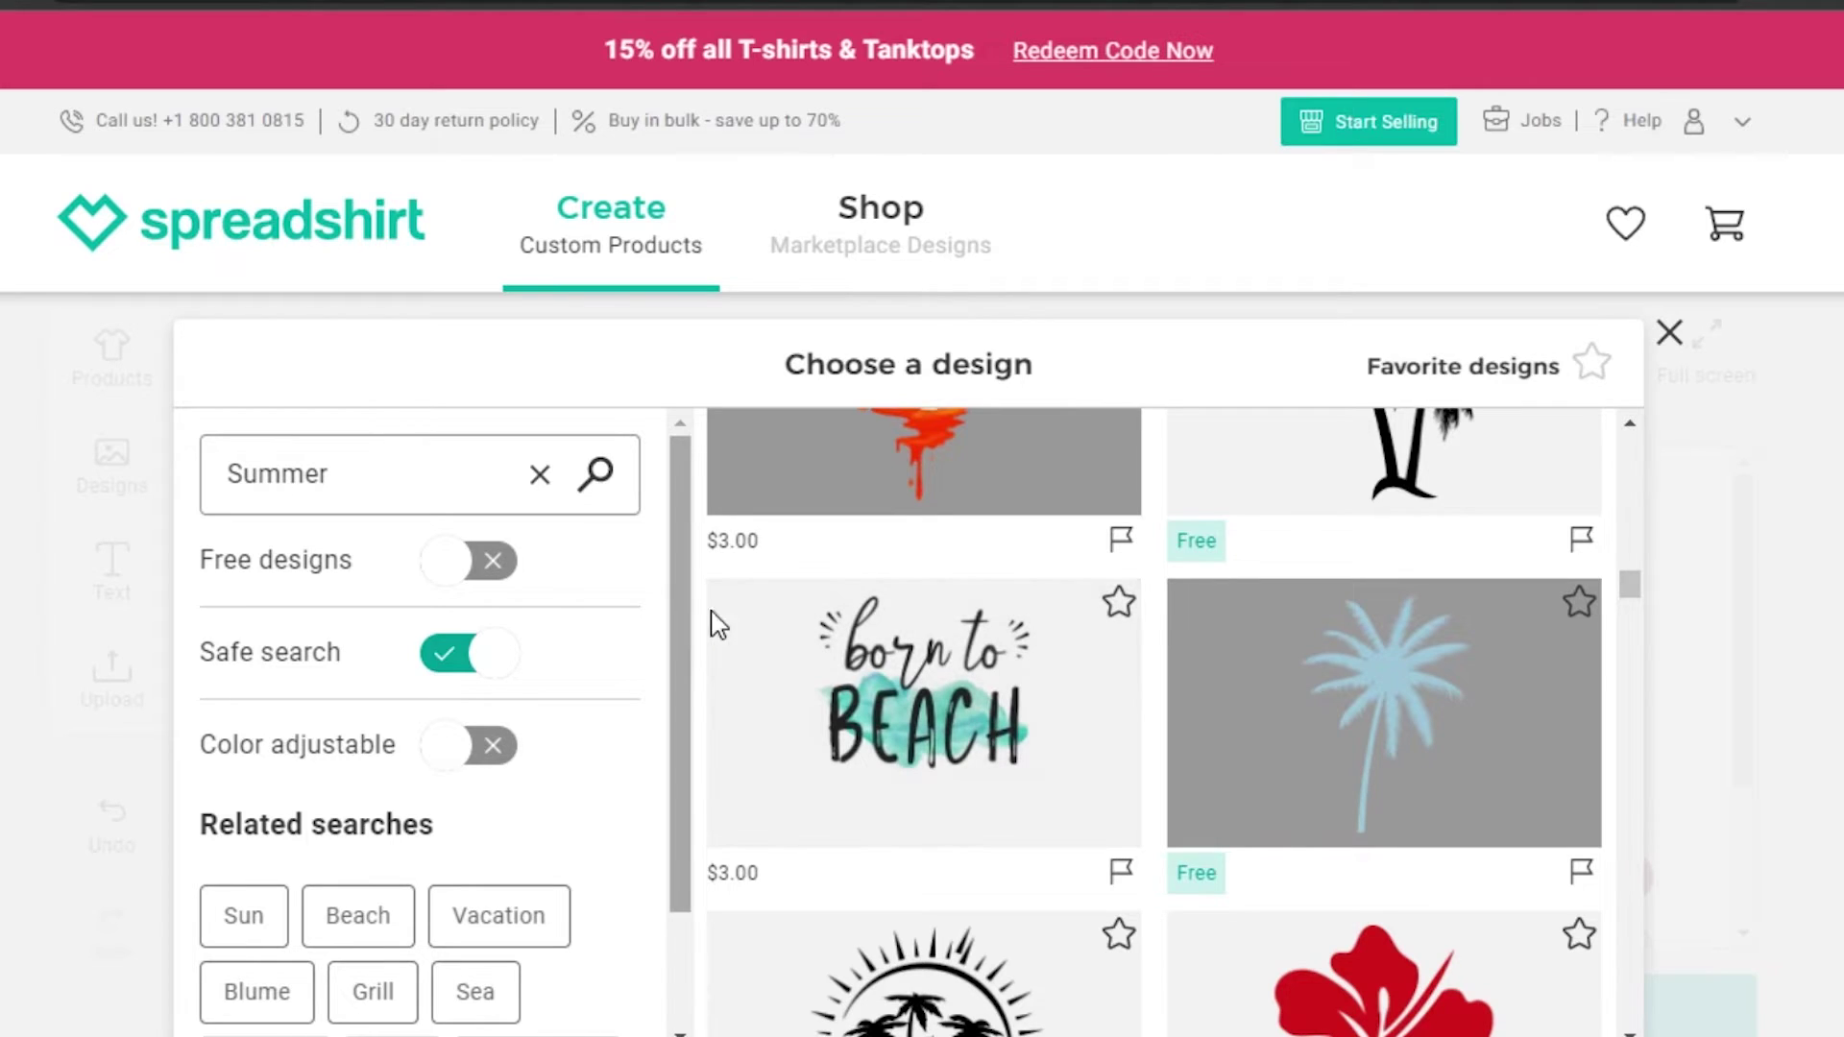
{"action": "left_click", "coordinate": [1667, 333]}
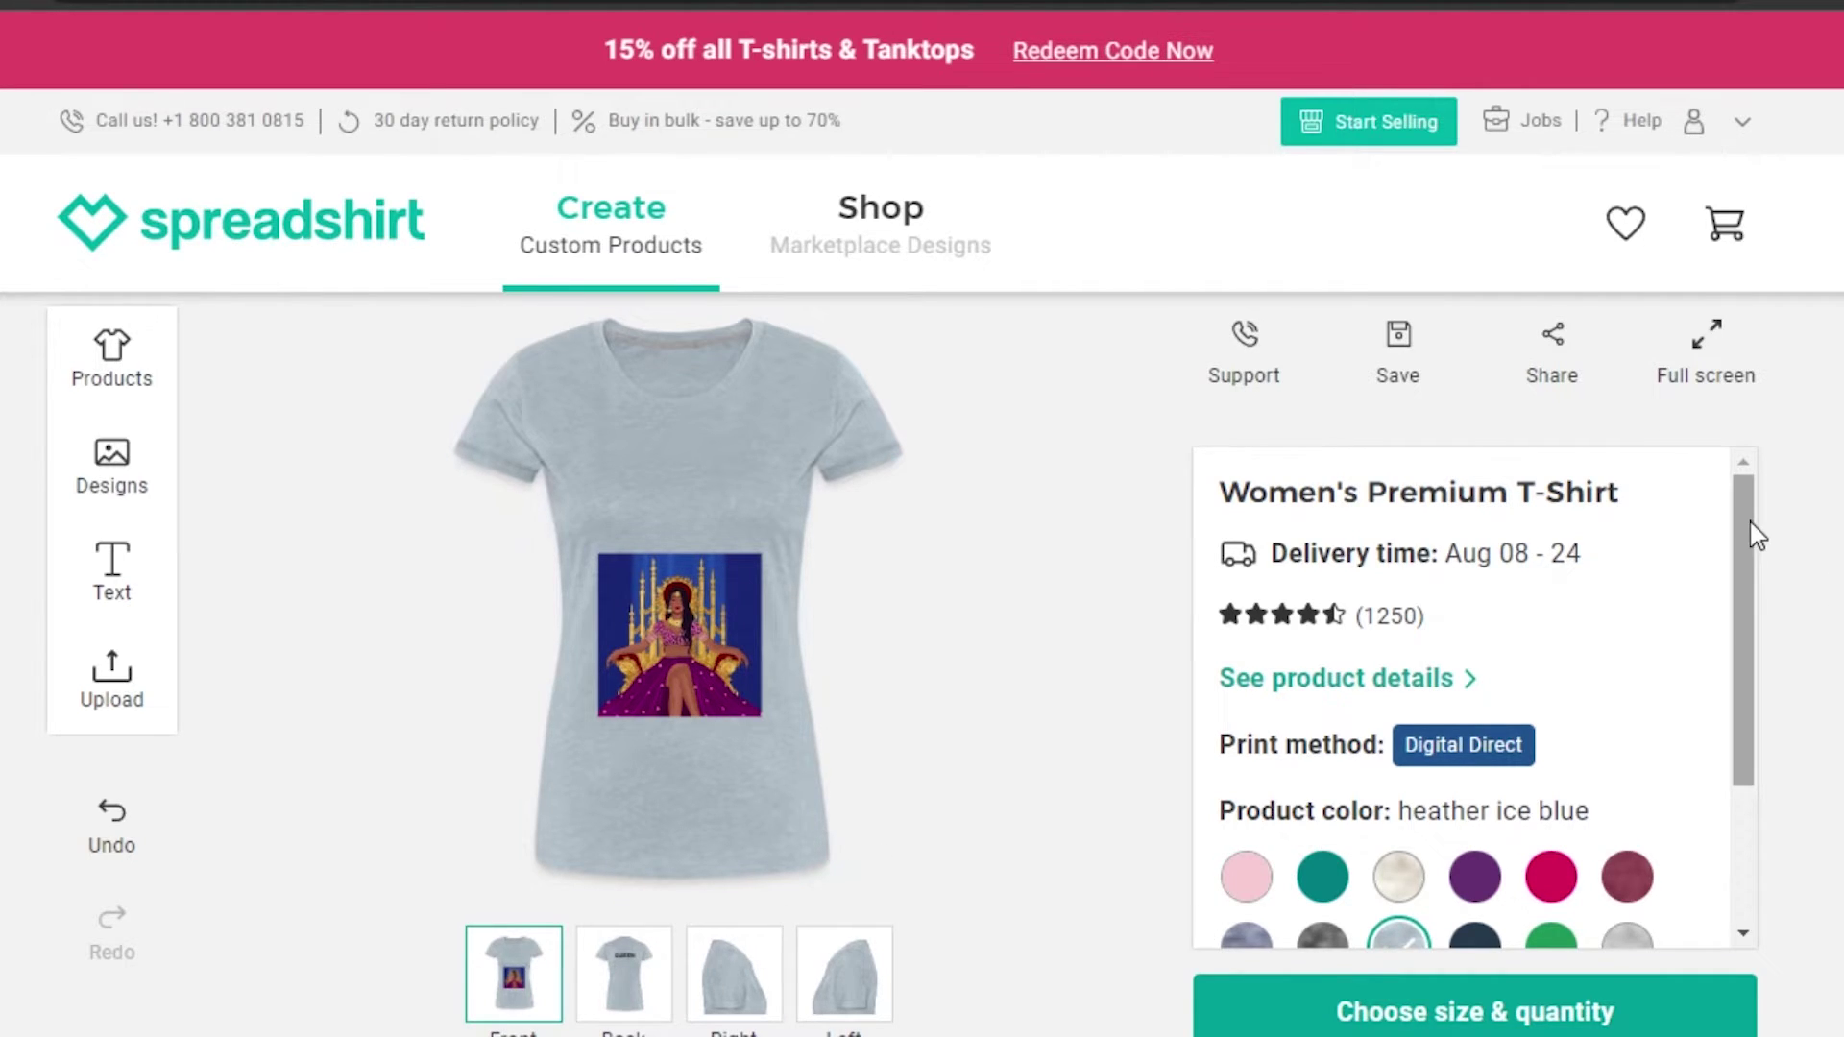
Step: Change the shirt colour to heather blue after trying white and heather ice blue
{"action": "left_click_drag", "start_coordinate": [1743, 521], "coordinate": [1736, 671]}
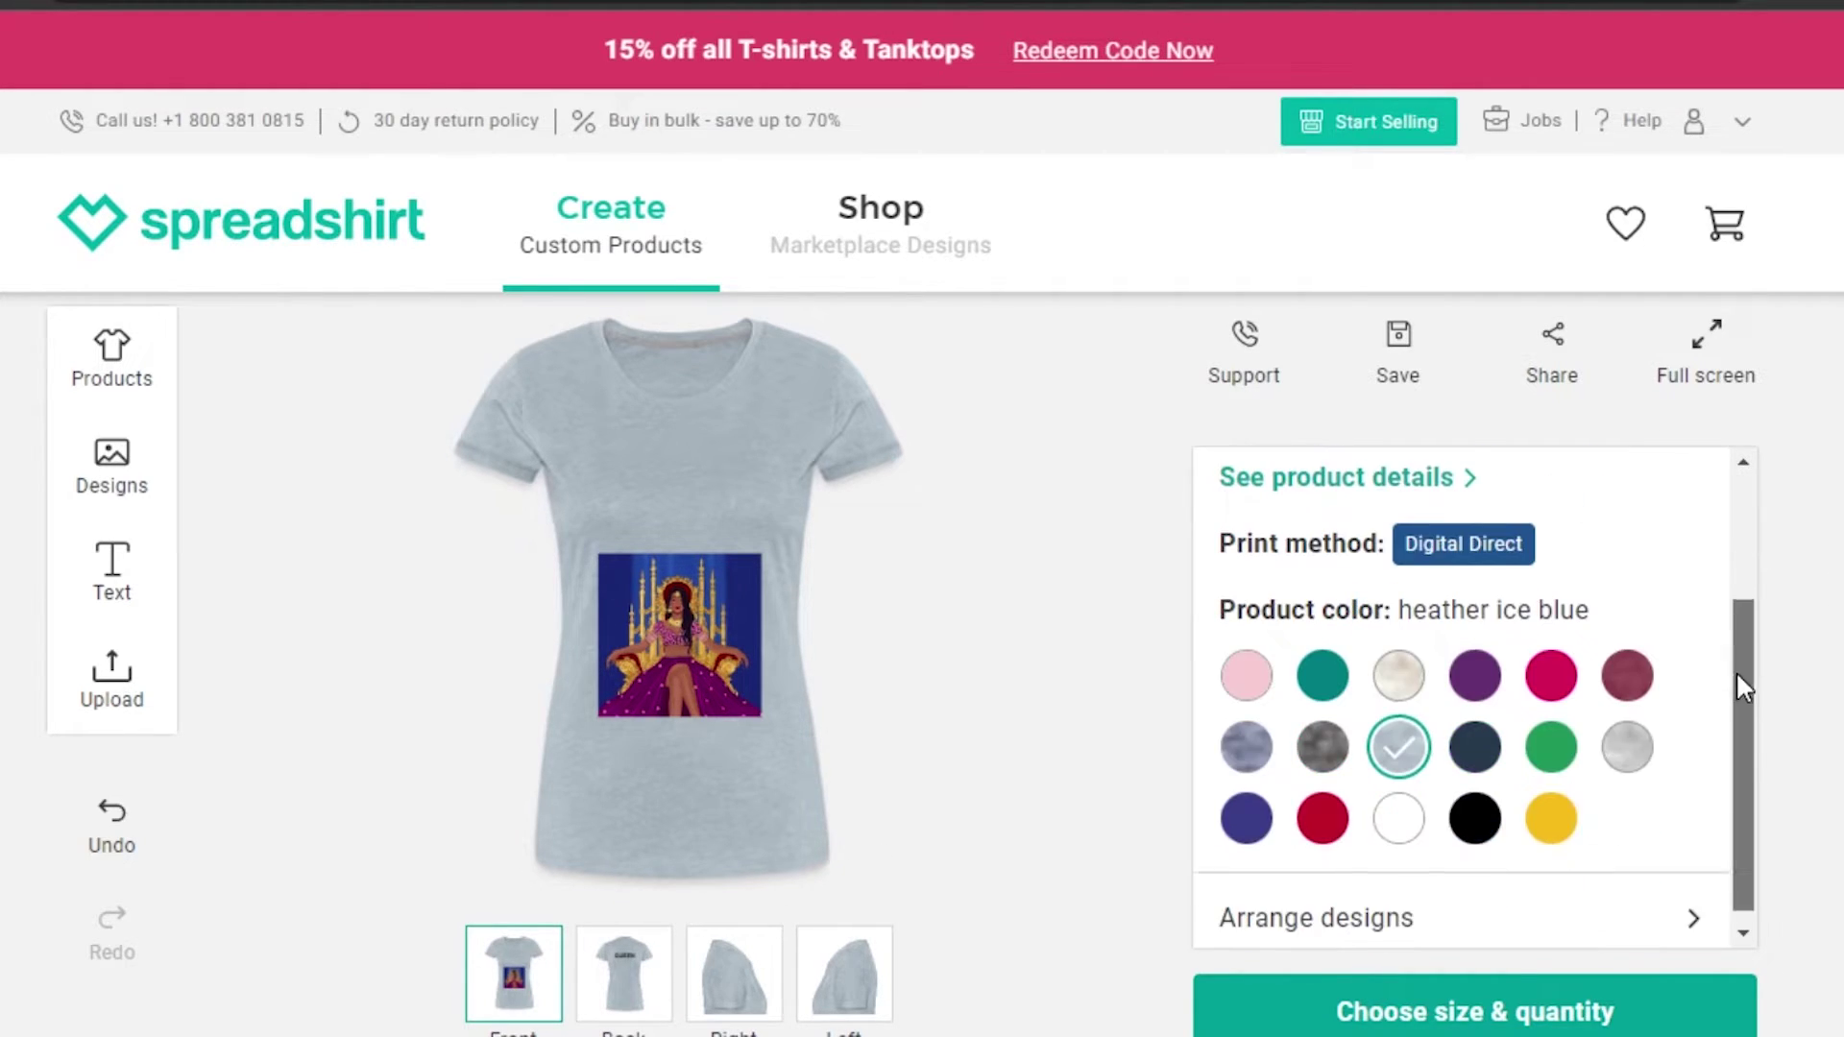
{"action": "left_click", "coordinate": [1402, 805]}
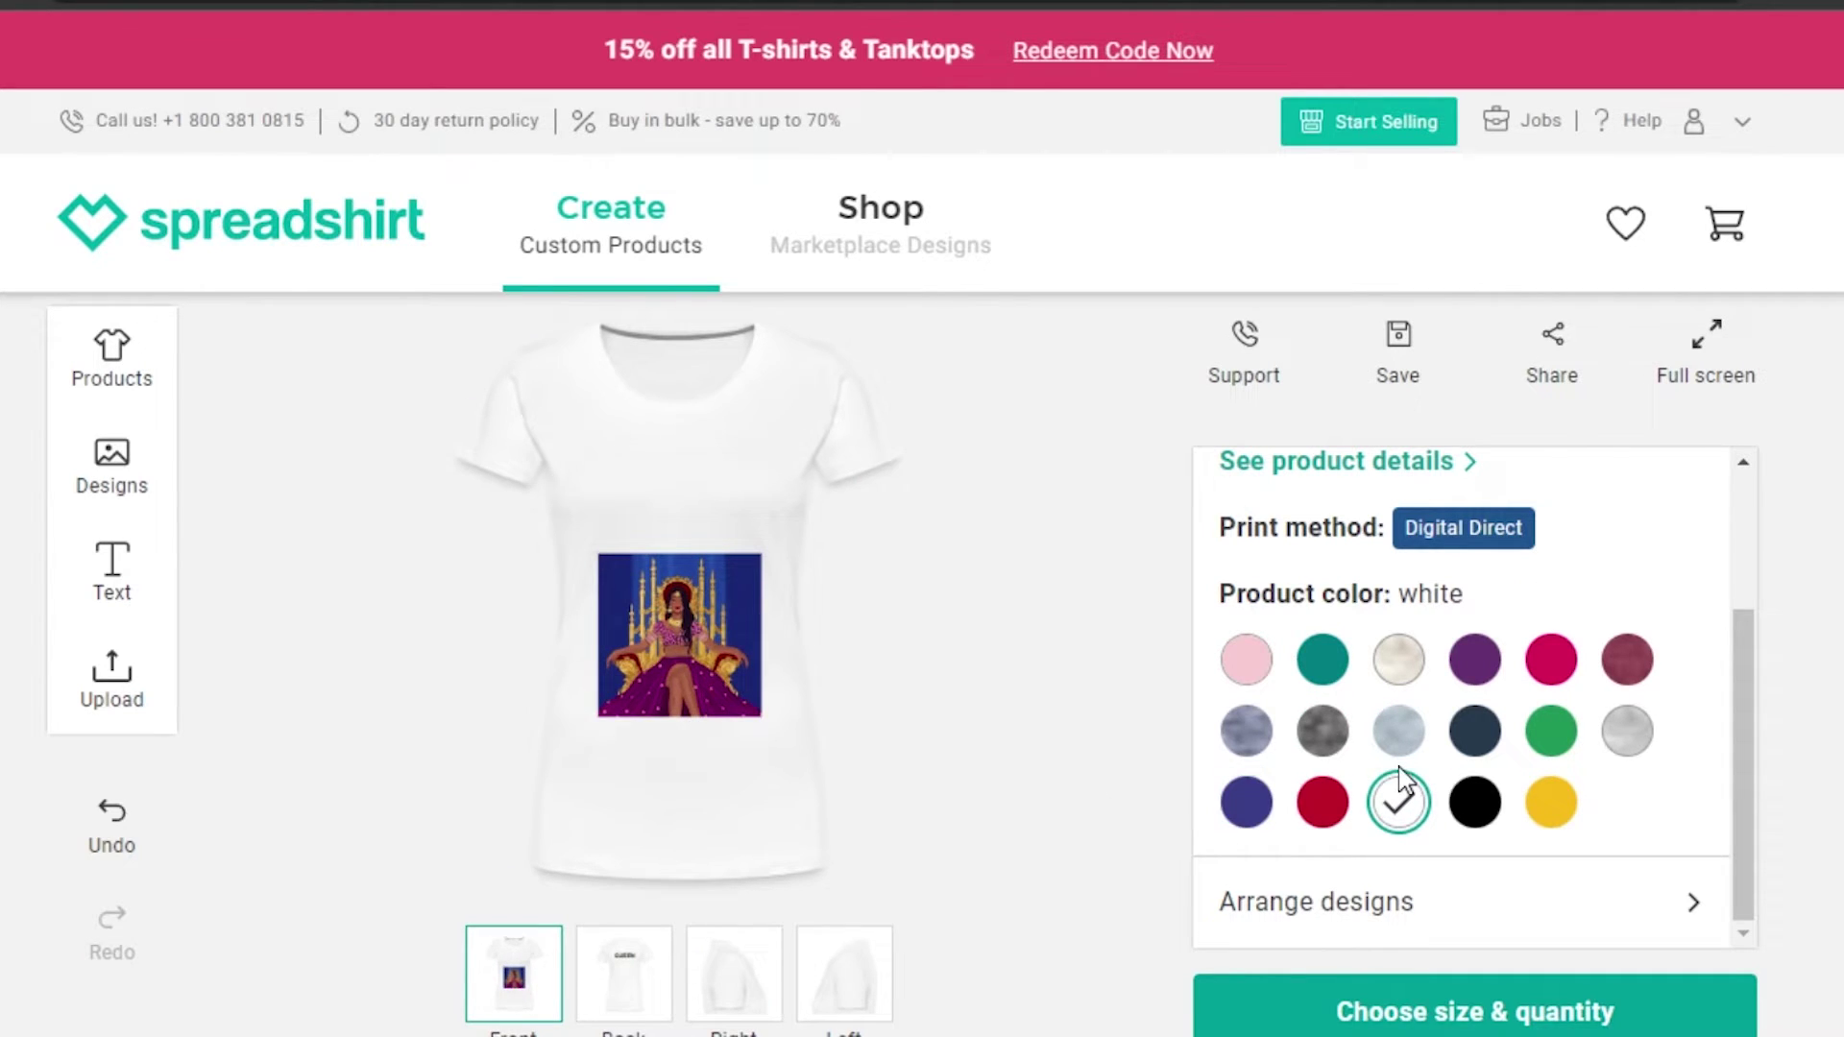
{"action": "left_click", "coordinate": [1243, 745]}
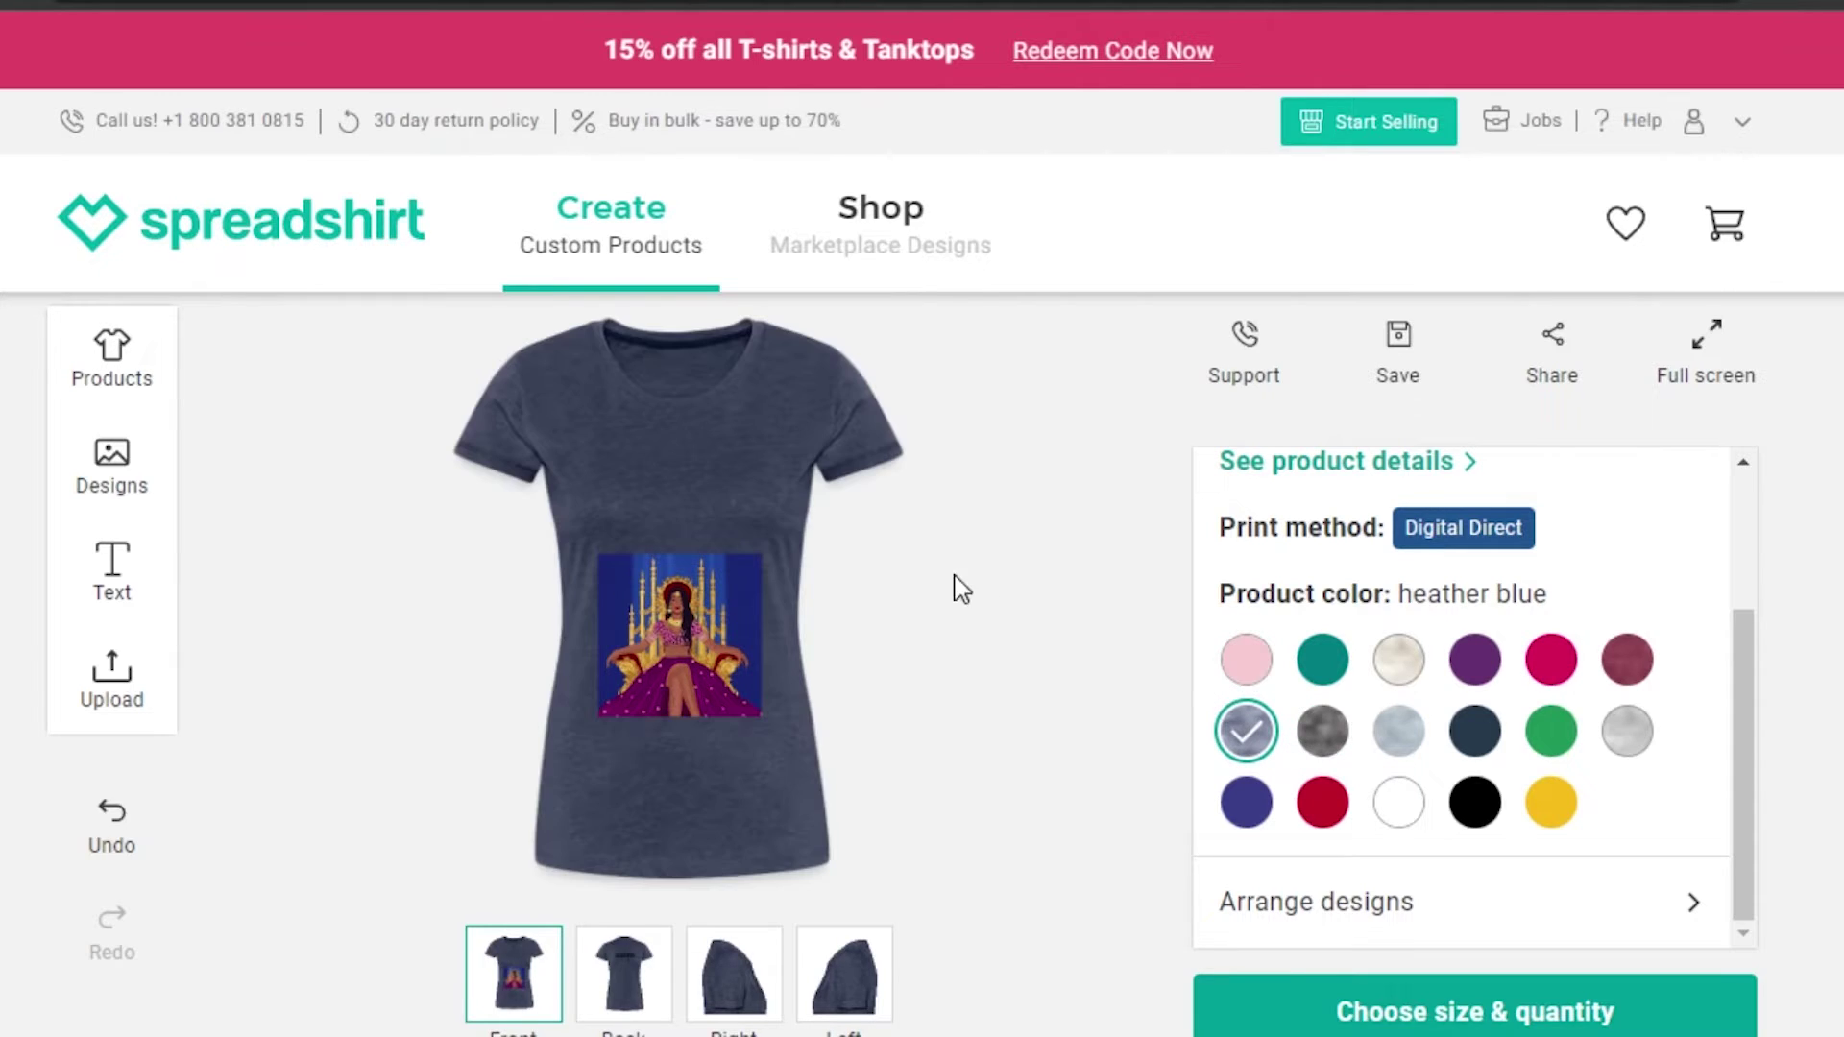
{"action": "left_click", "coordinate": [1398, 732]}
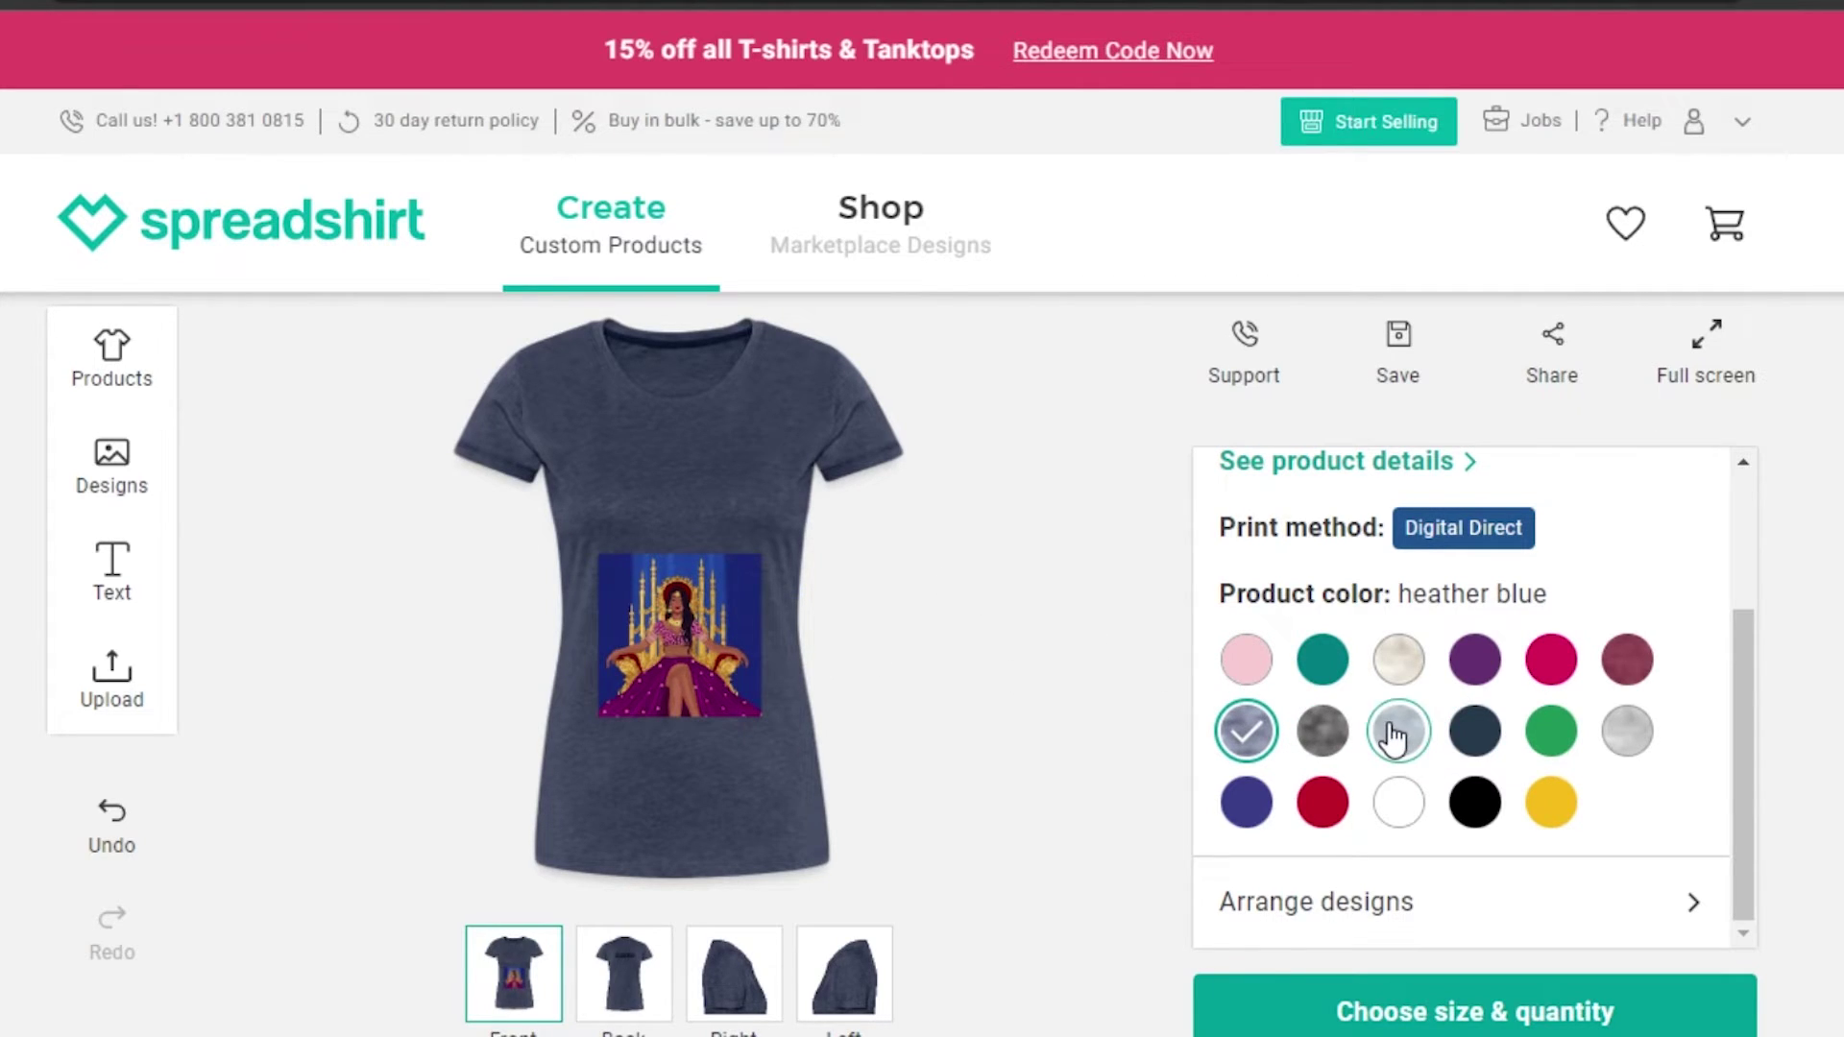
{"action": "left_click", "coordinate": [1243, 735]}
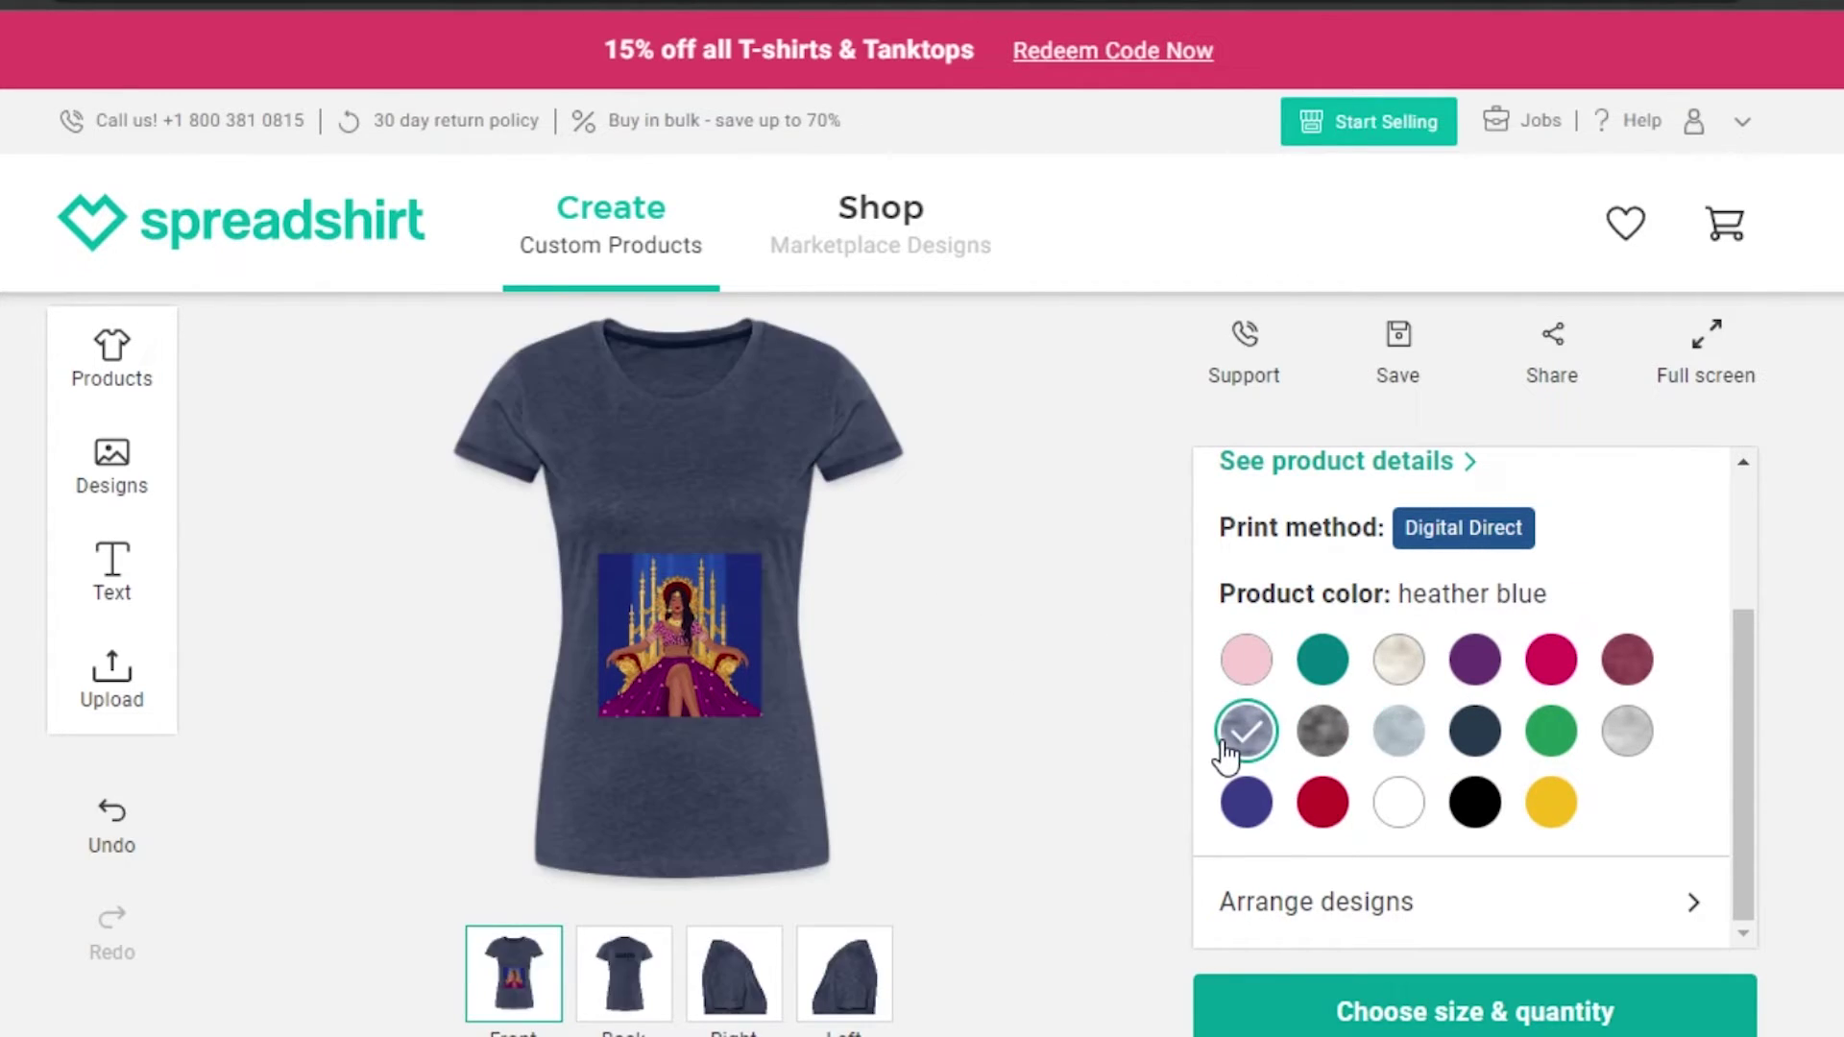
Step: Check the QUEEN back view, then bring up size and quantity selection at $26.99
{"action": "left_click", "coordinate": [645, 997]}
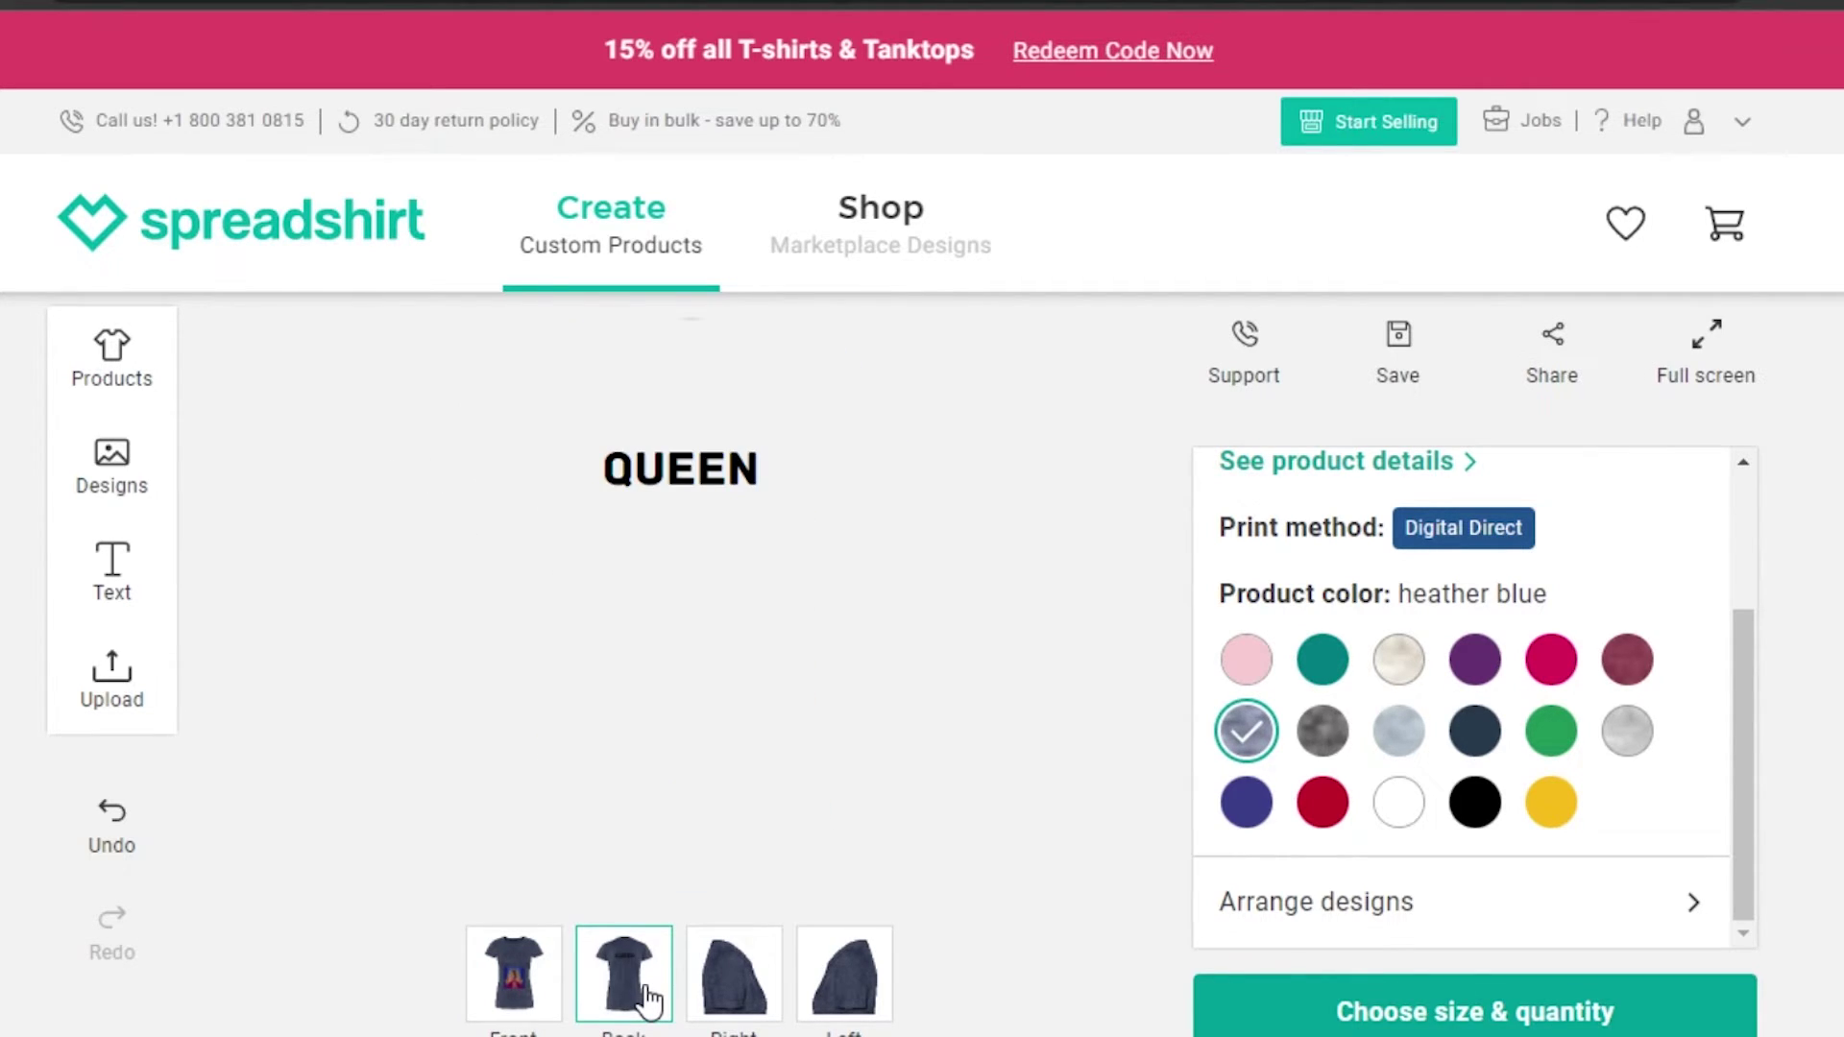
{"action": "left_click", "coordinate": [517, 998]}
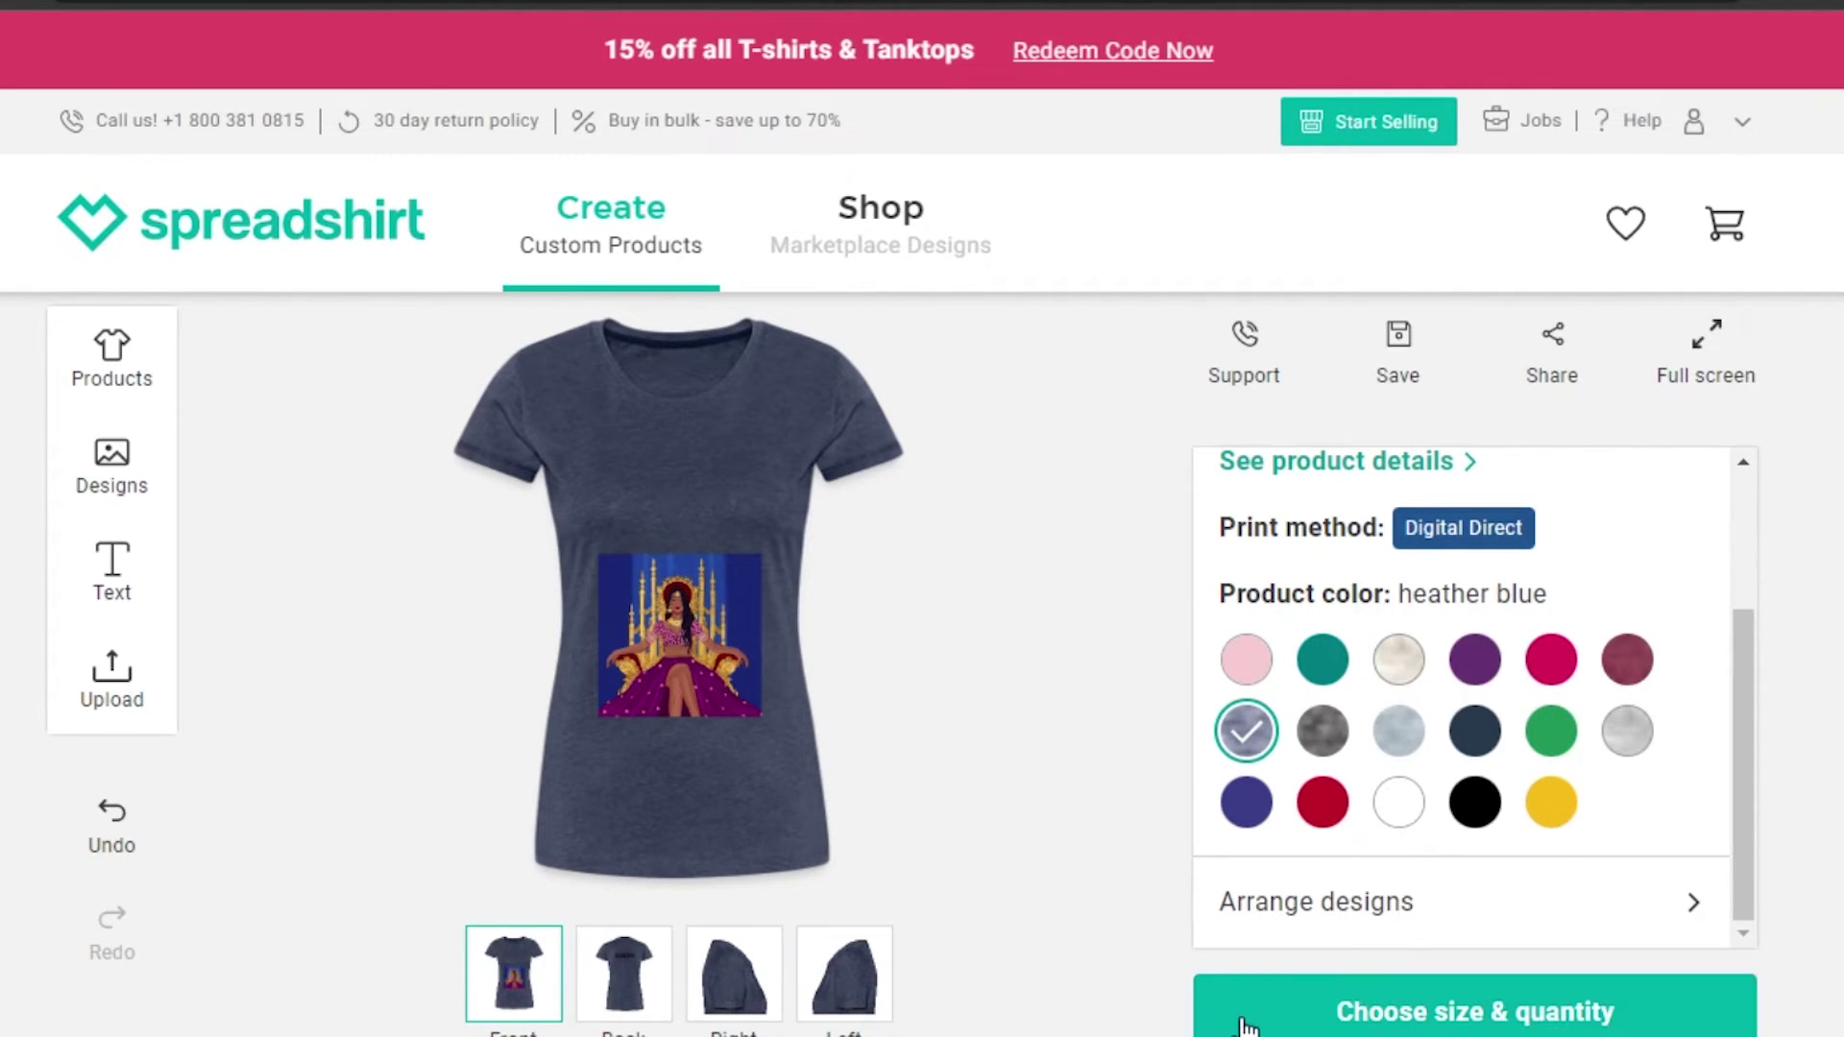
{"action": "left_click", "coordinate": [1374, 1018]}
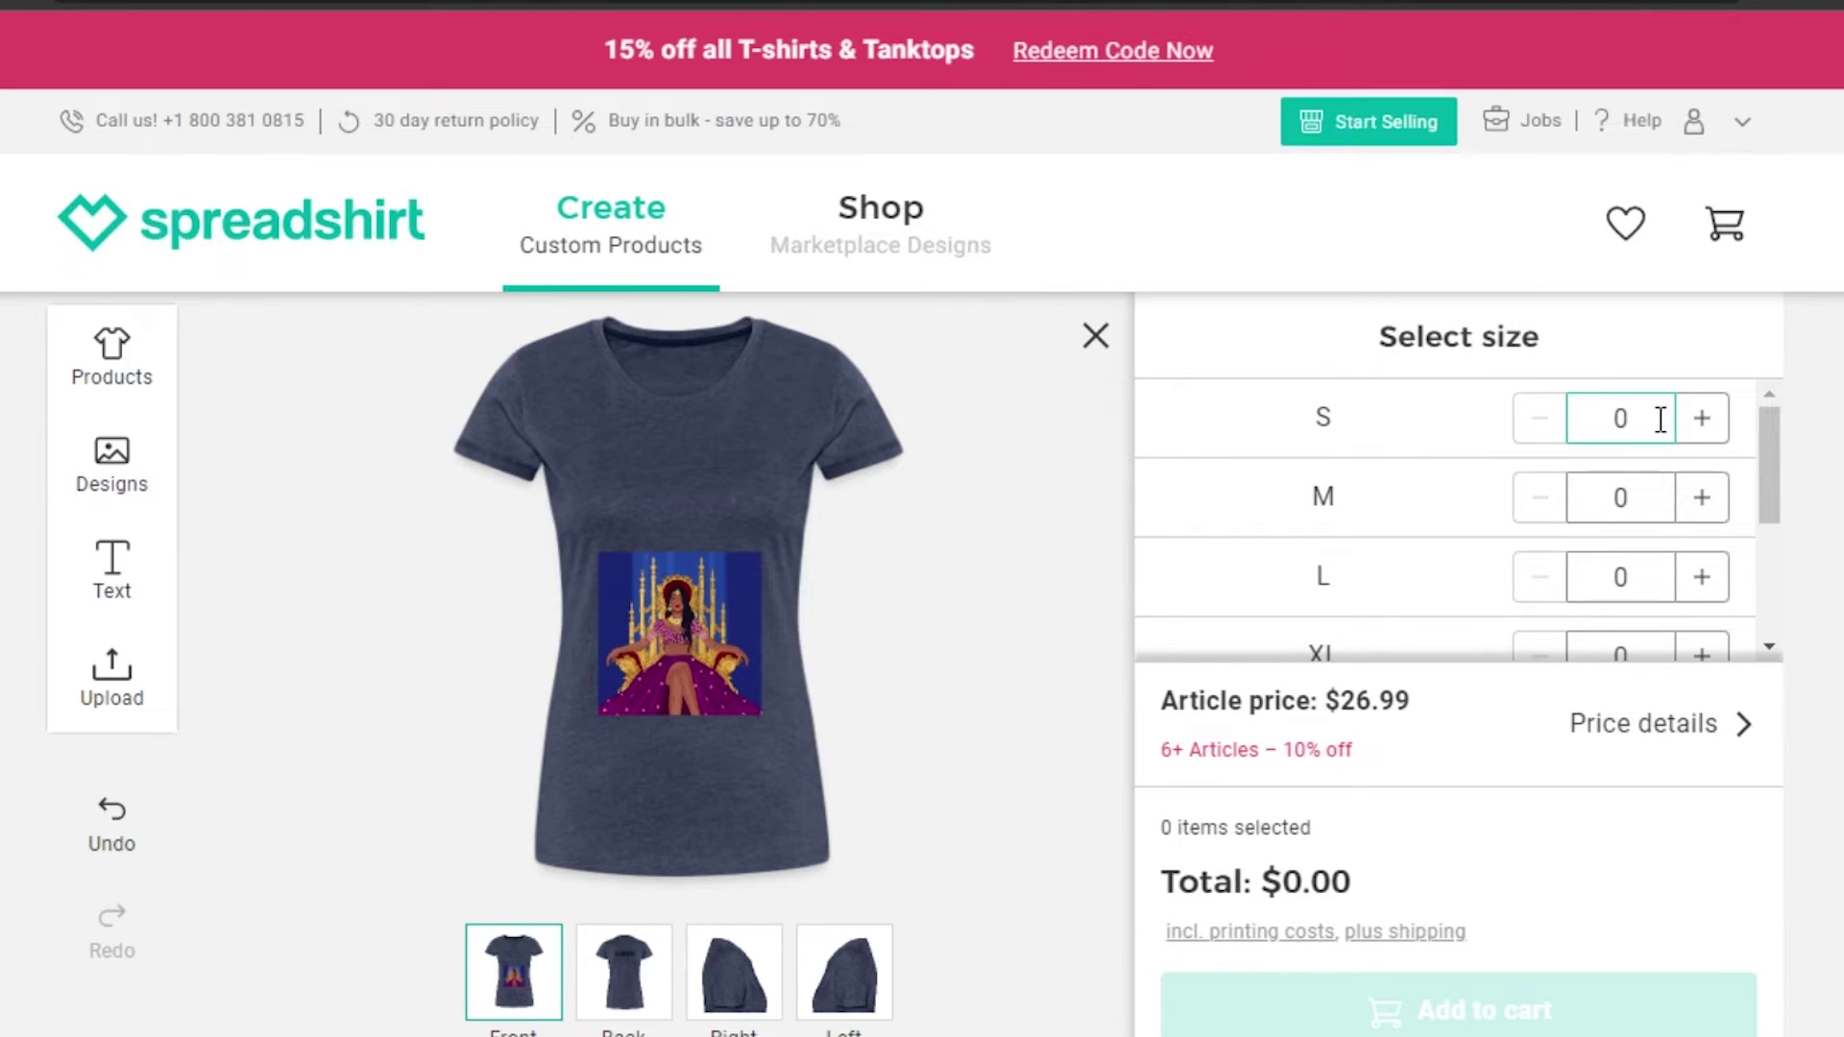
Step: Add one size M and one size L shirt, after briefly adding and removing an S
{"action": "left_click", "coordinate": [1701, 420]}
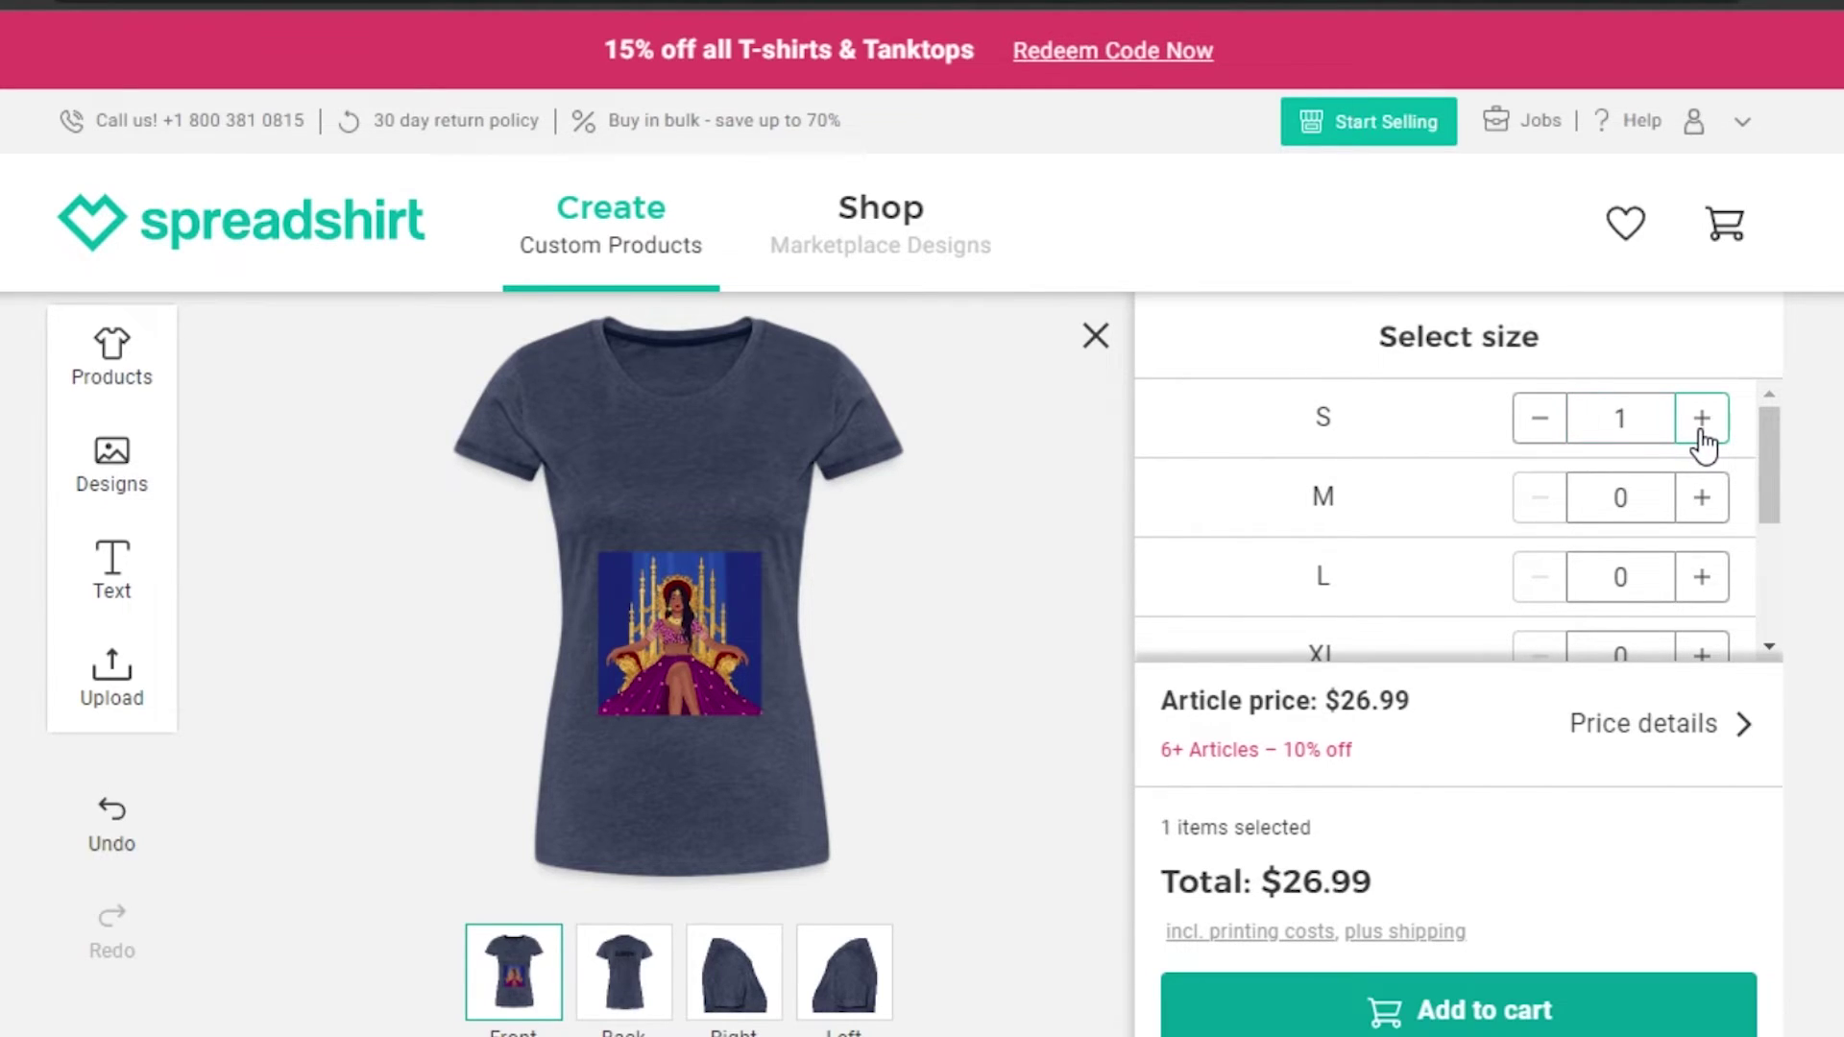
{"action": "left_click", "coordinate": [1537, 424]}
{"action": "left_click", "coordinate": [1701, 504]}
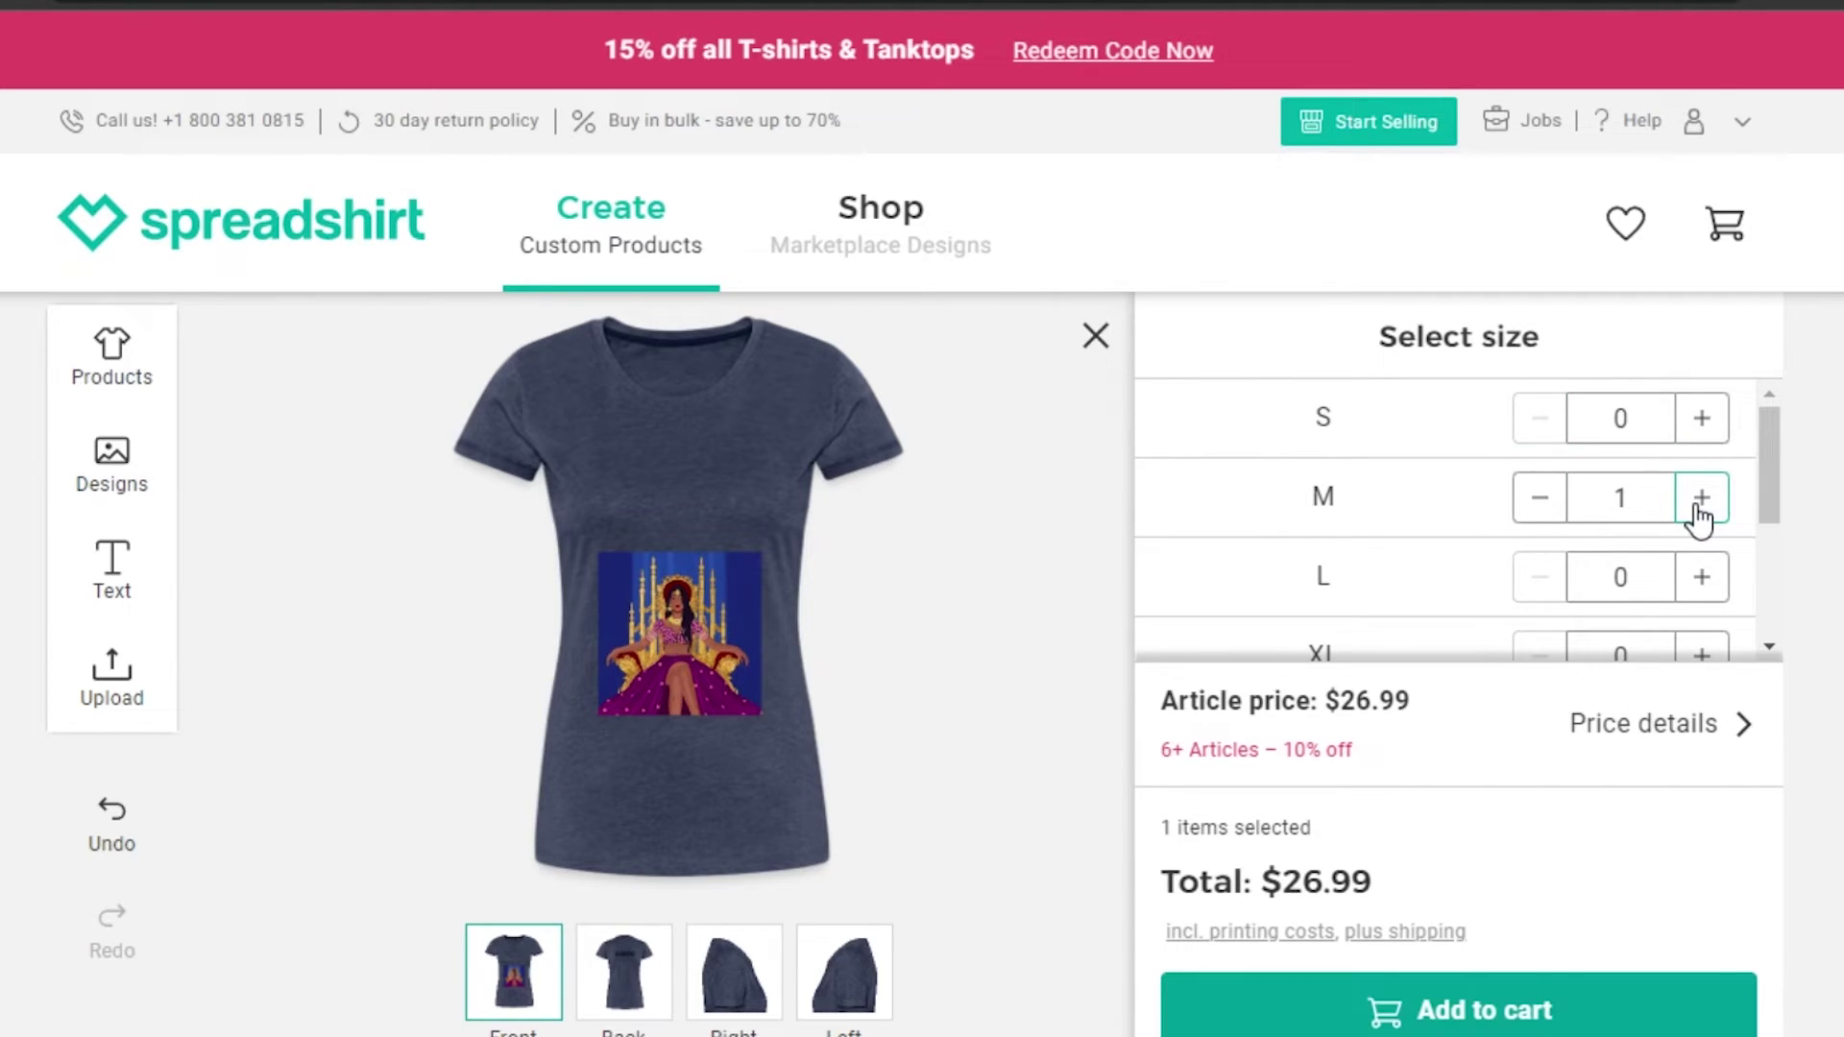
{"action": "left_click", "coordinate": [1705, 581]}
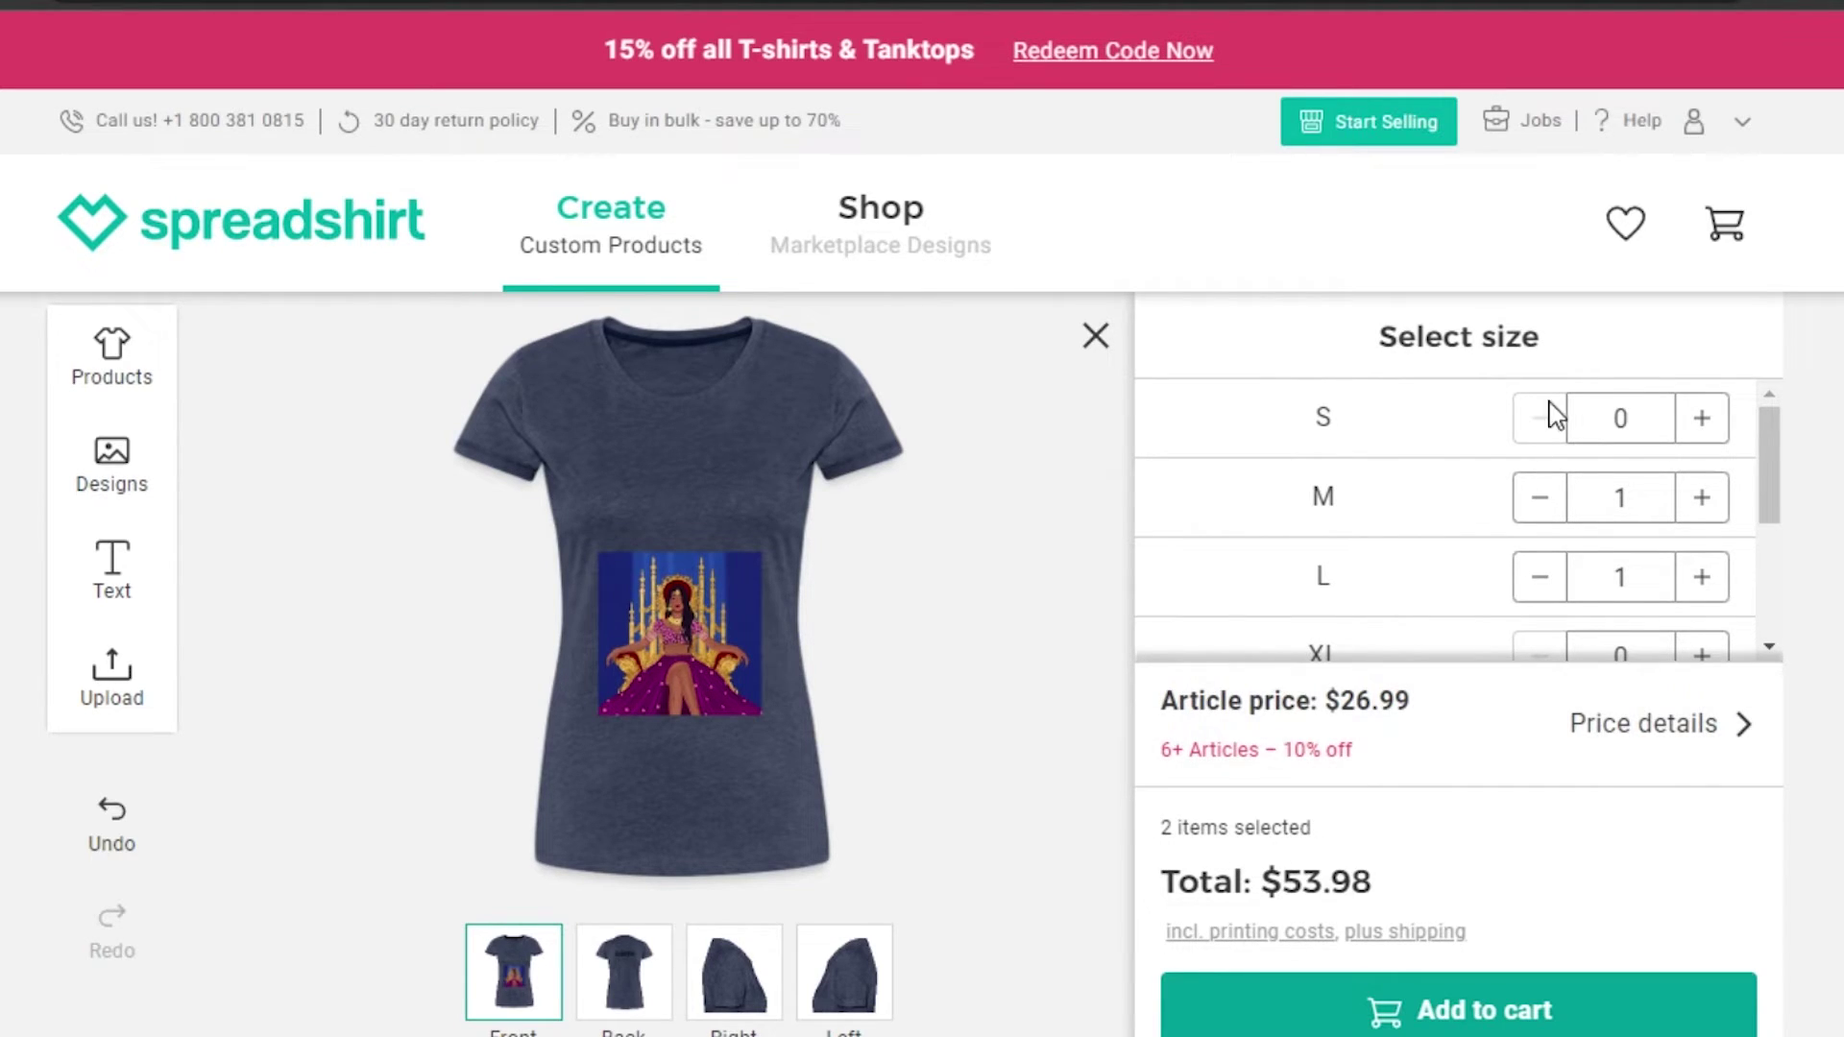
Step: Raise the size M quantity several times, then lower it back toward zero
{"action": "left_click", "coordinate": [1711, 496]}
{"action": "triple_click", "coordinate": [1710, 496]}
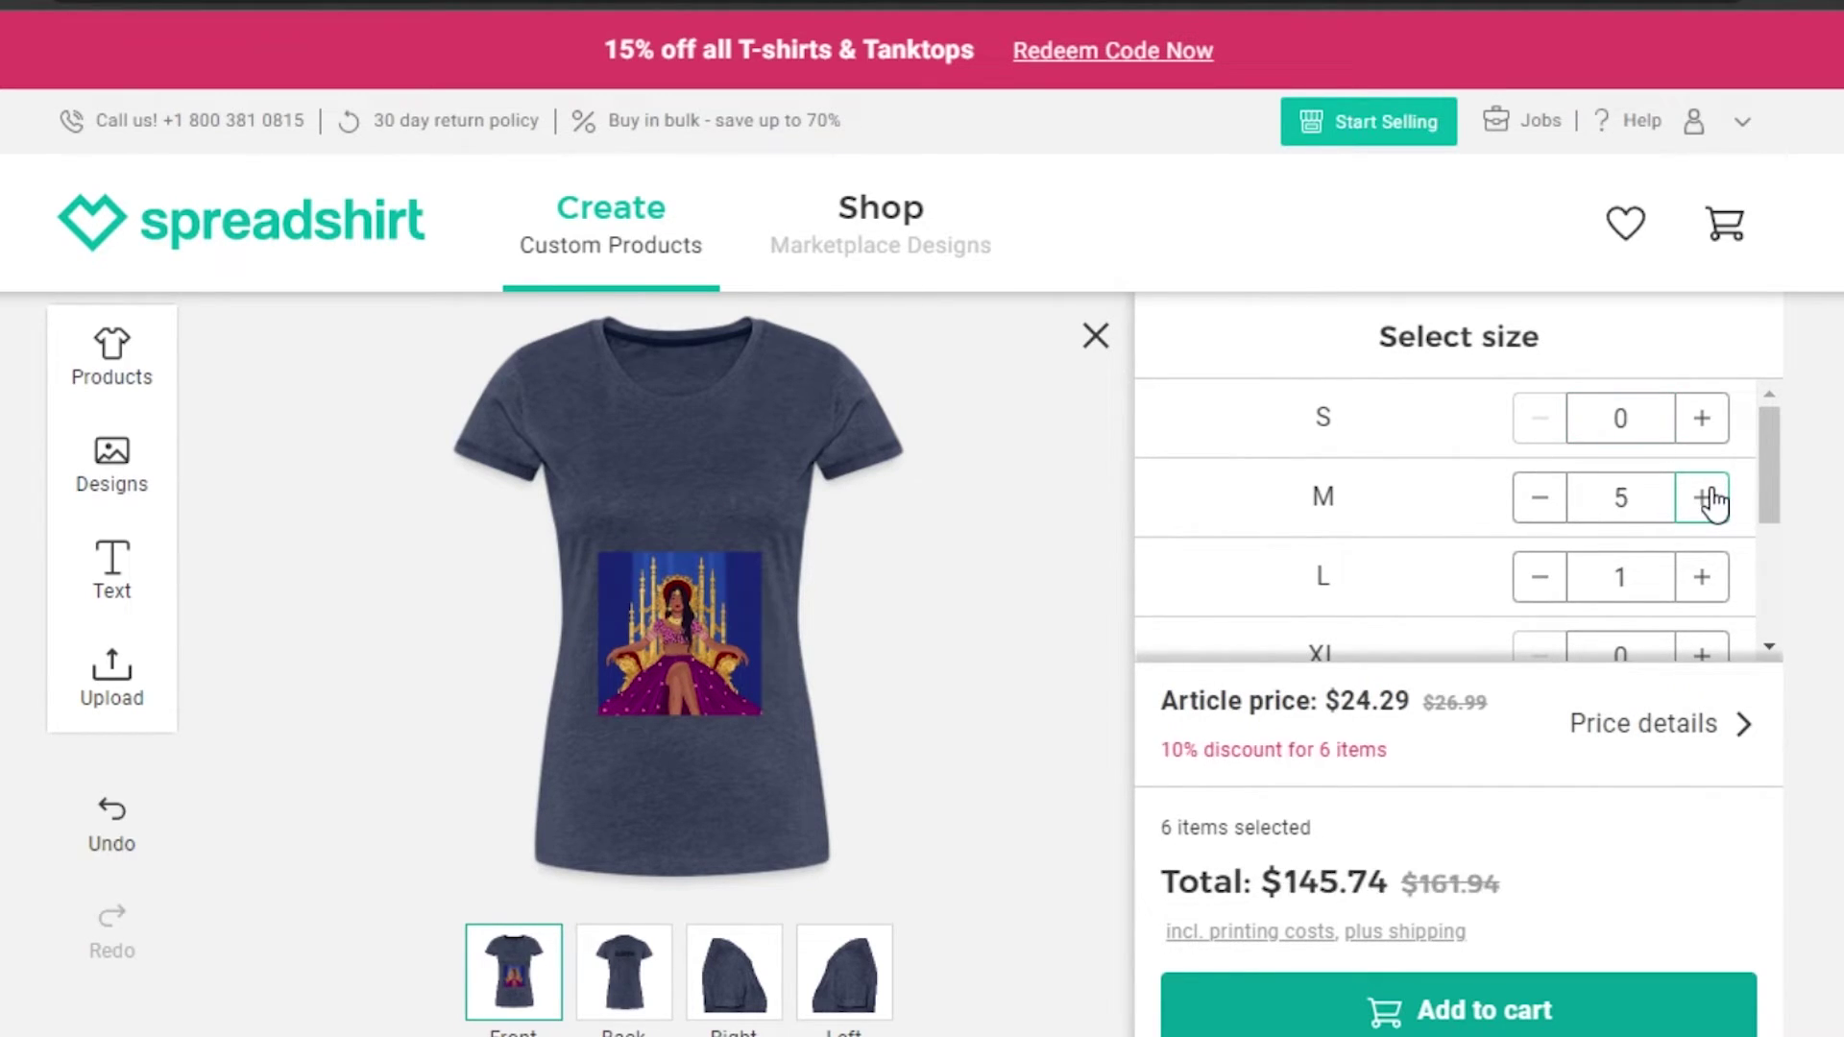
{"action": "double_click", "coordinate": [1711, 495]}
{"action": "double_click", "coordinate": [1711, 495]}
{"action": "double_click", "coordinate": [1710, 495]}
{"action": "double_click", "coordinate": [1710, 496]}
{"action": "double_click", "coordinate": [1710, 496]}
{"action": "double_click", "coordinate": [1711, 496]}
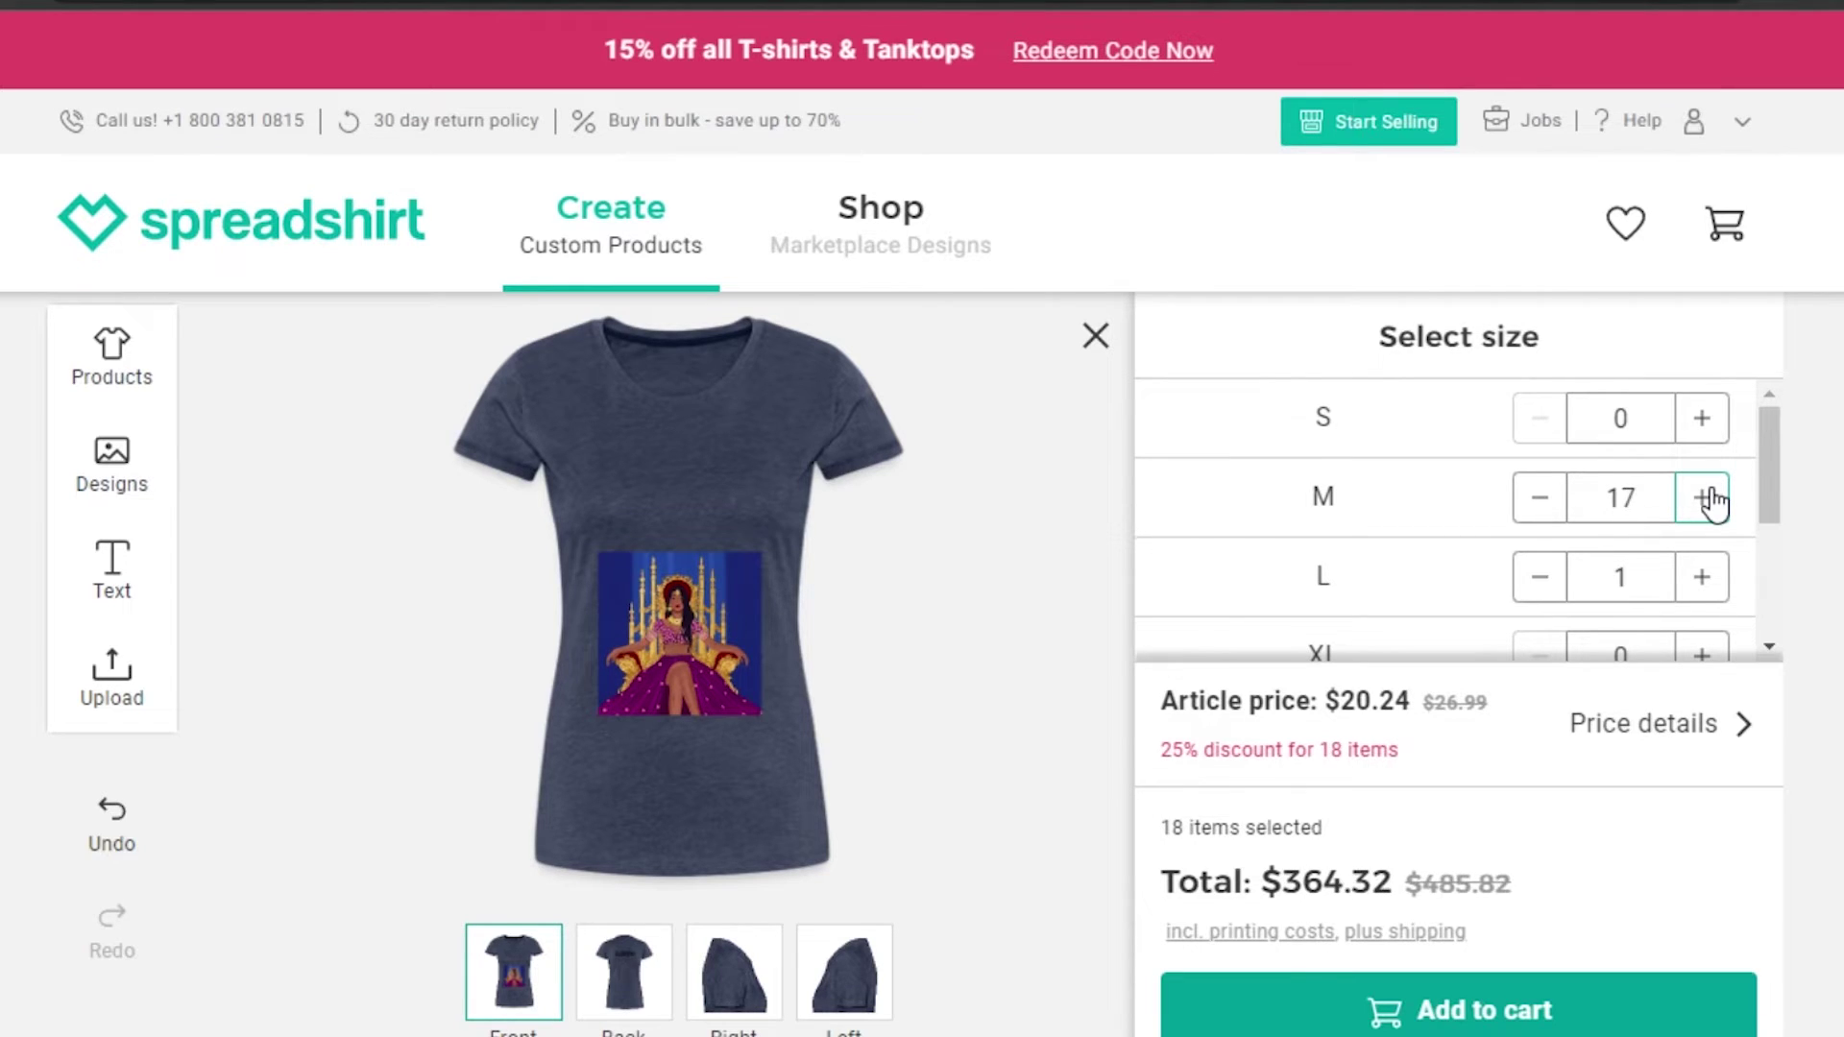
{"action": "double_click", "coordinate": [1709, 498]}
{"action": "double_click", "coordinate": [1710, 498]}
{"action": "left_click", "coordinate": [1537, 505]}
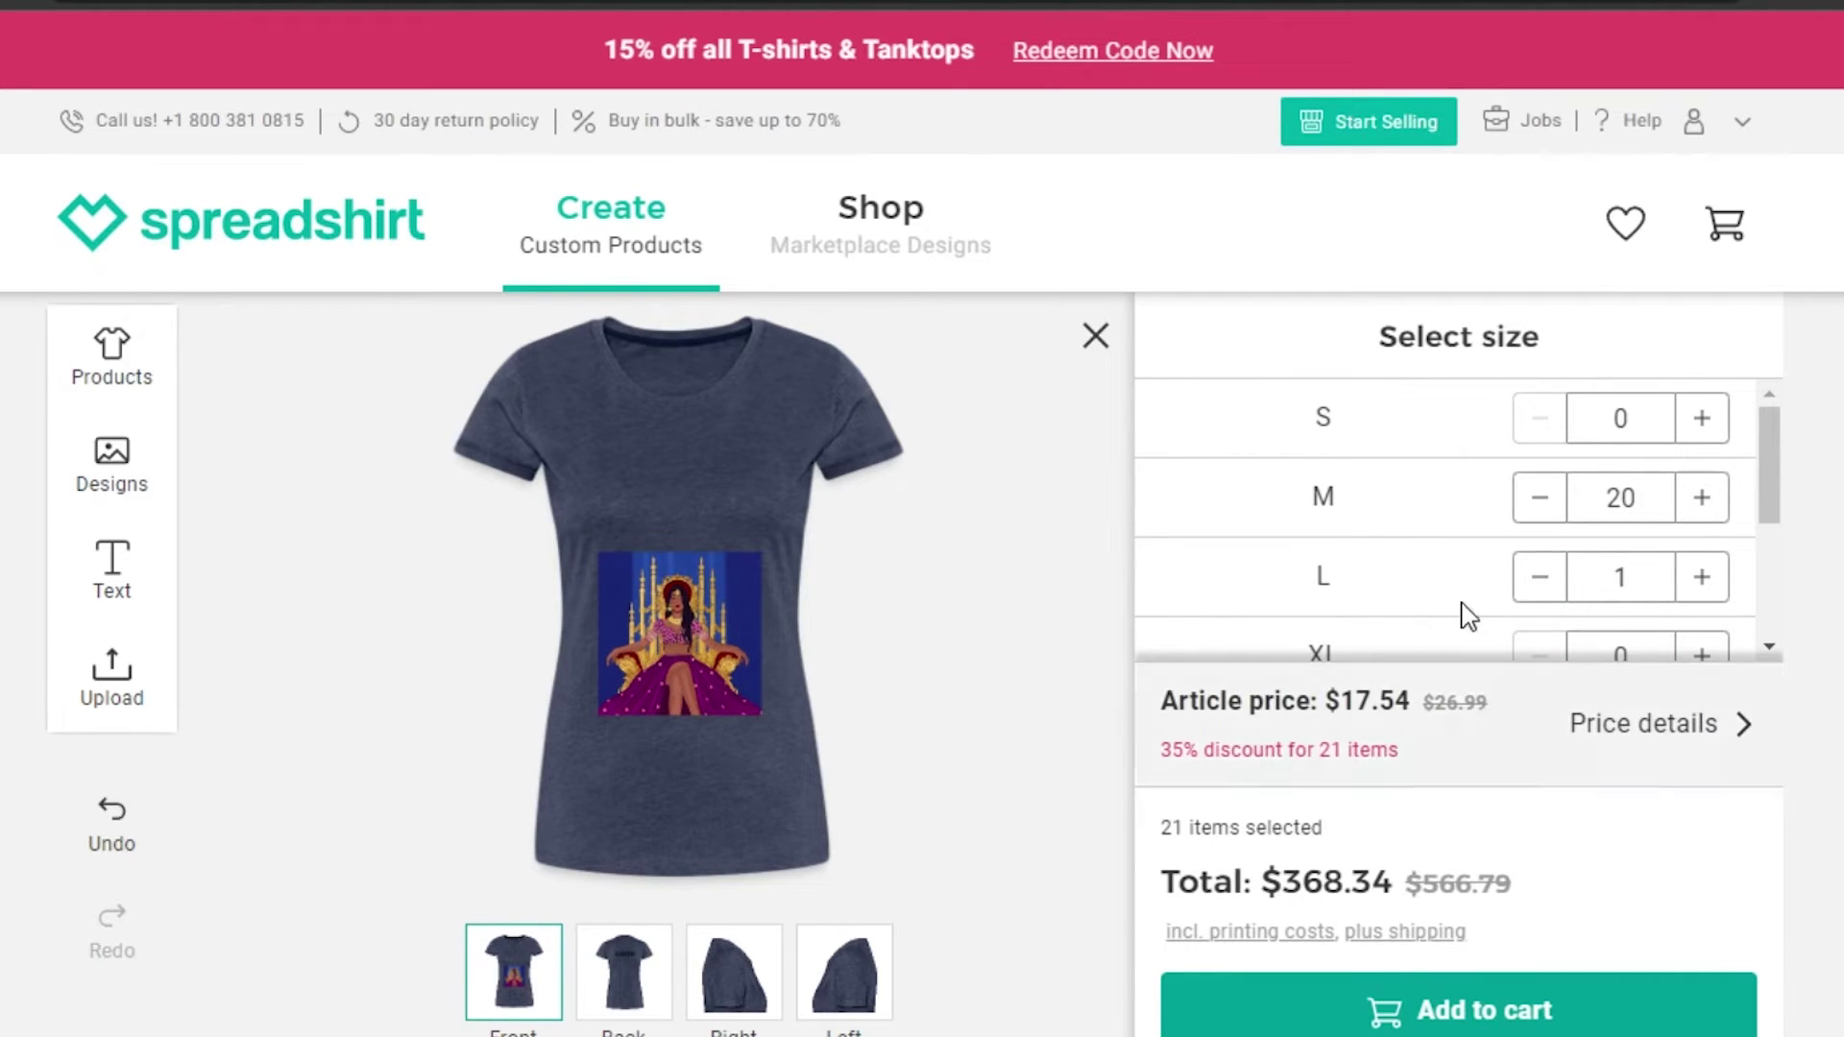
{"action": "left_click_drag", "start_coordinate": [1535, 496], "coordinate": [1535, 495]}
{"action": "left_click", "coordinate": [1534, 495]}
{"action": "left_click", "coordinate": [1535, 495]}
{"action": "left_click", "coordinate": [1535, 496]}
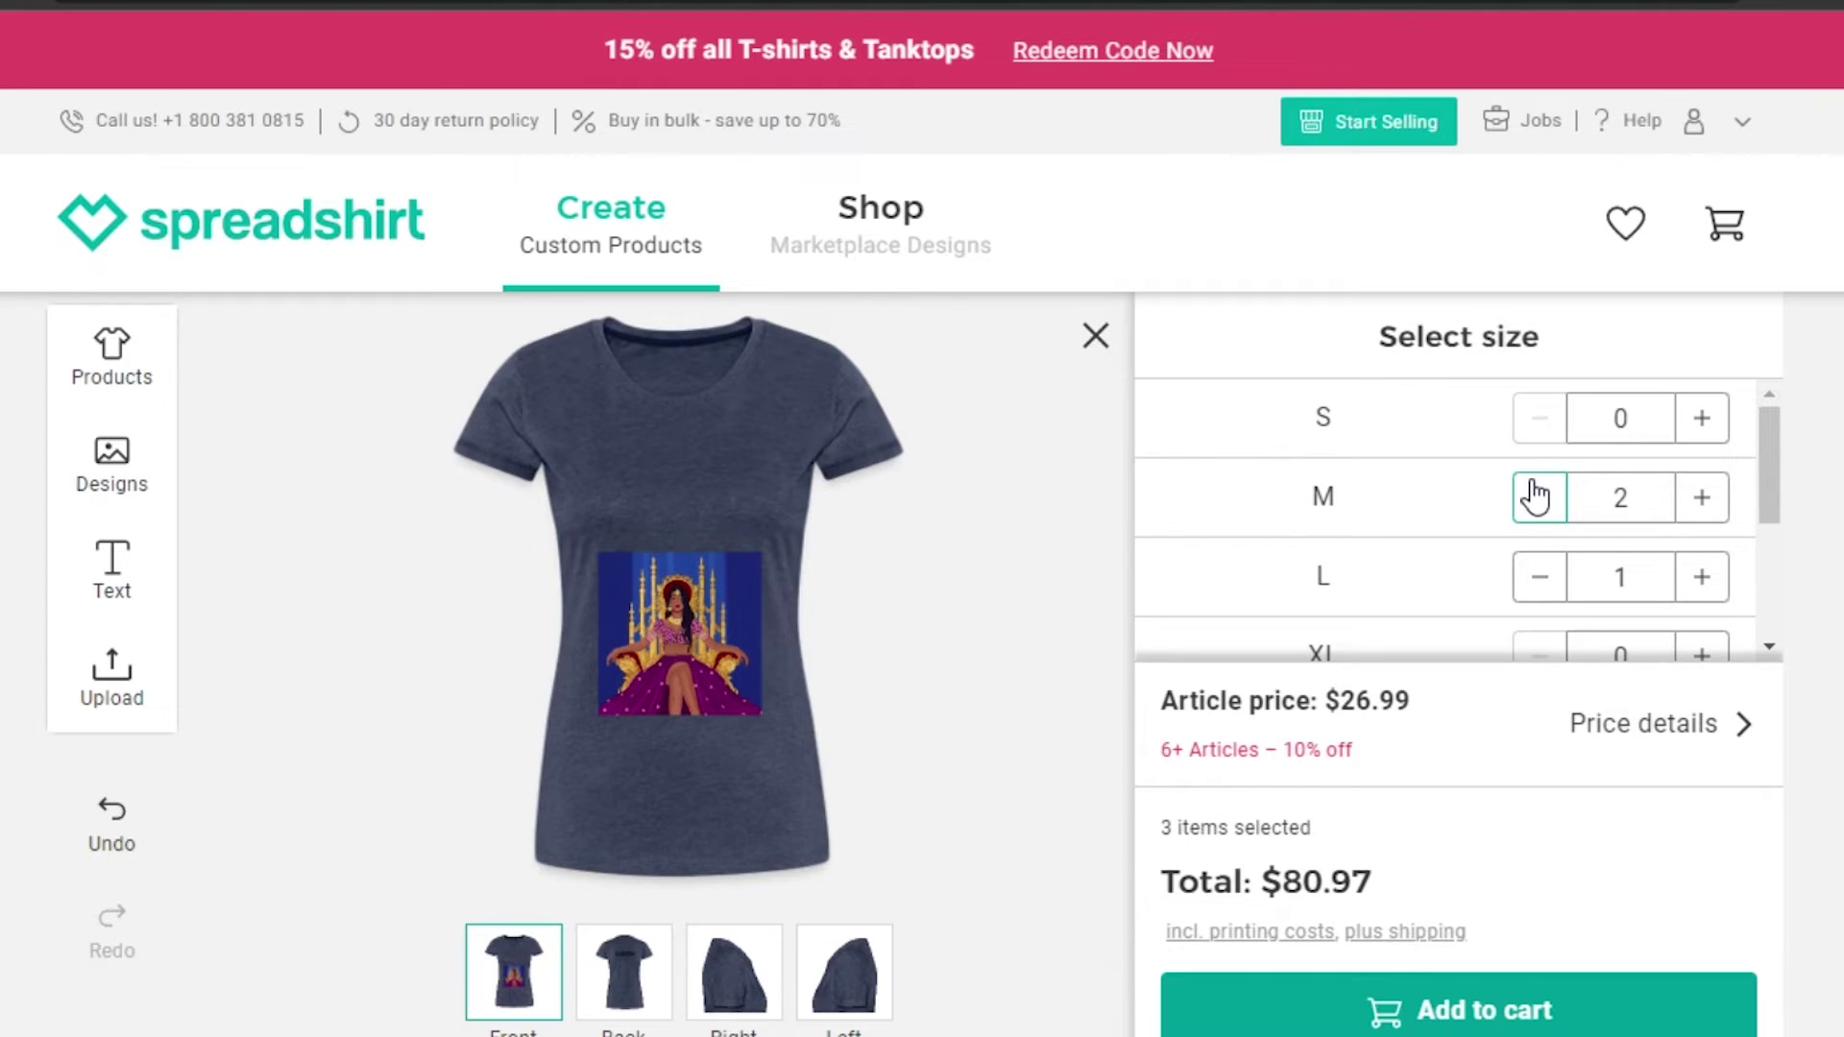
{"action": "left_click", "coordinate": [1537, 494]}
{"action": "left_click", "coordinate": [1537, 494]}
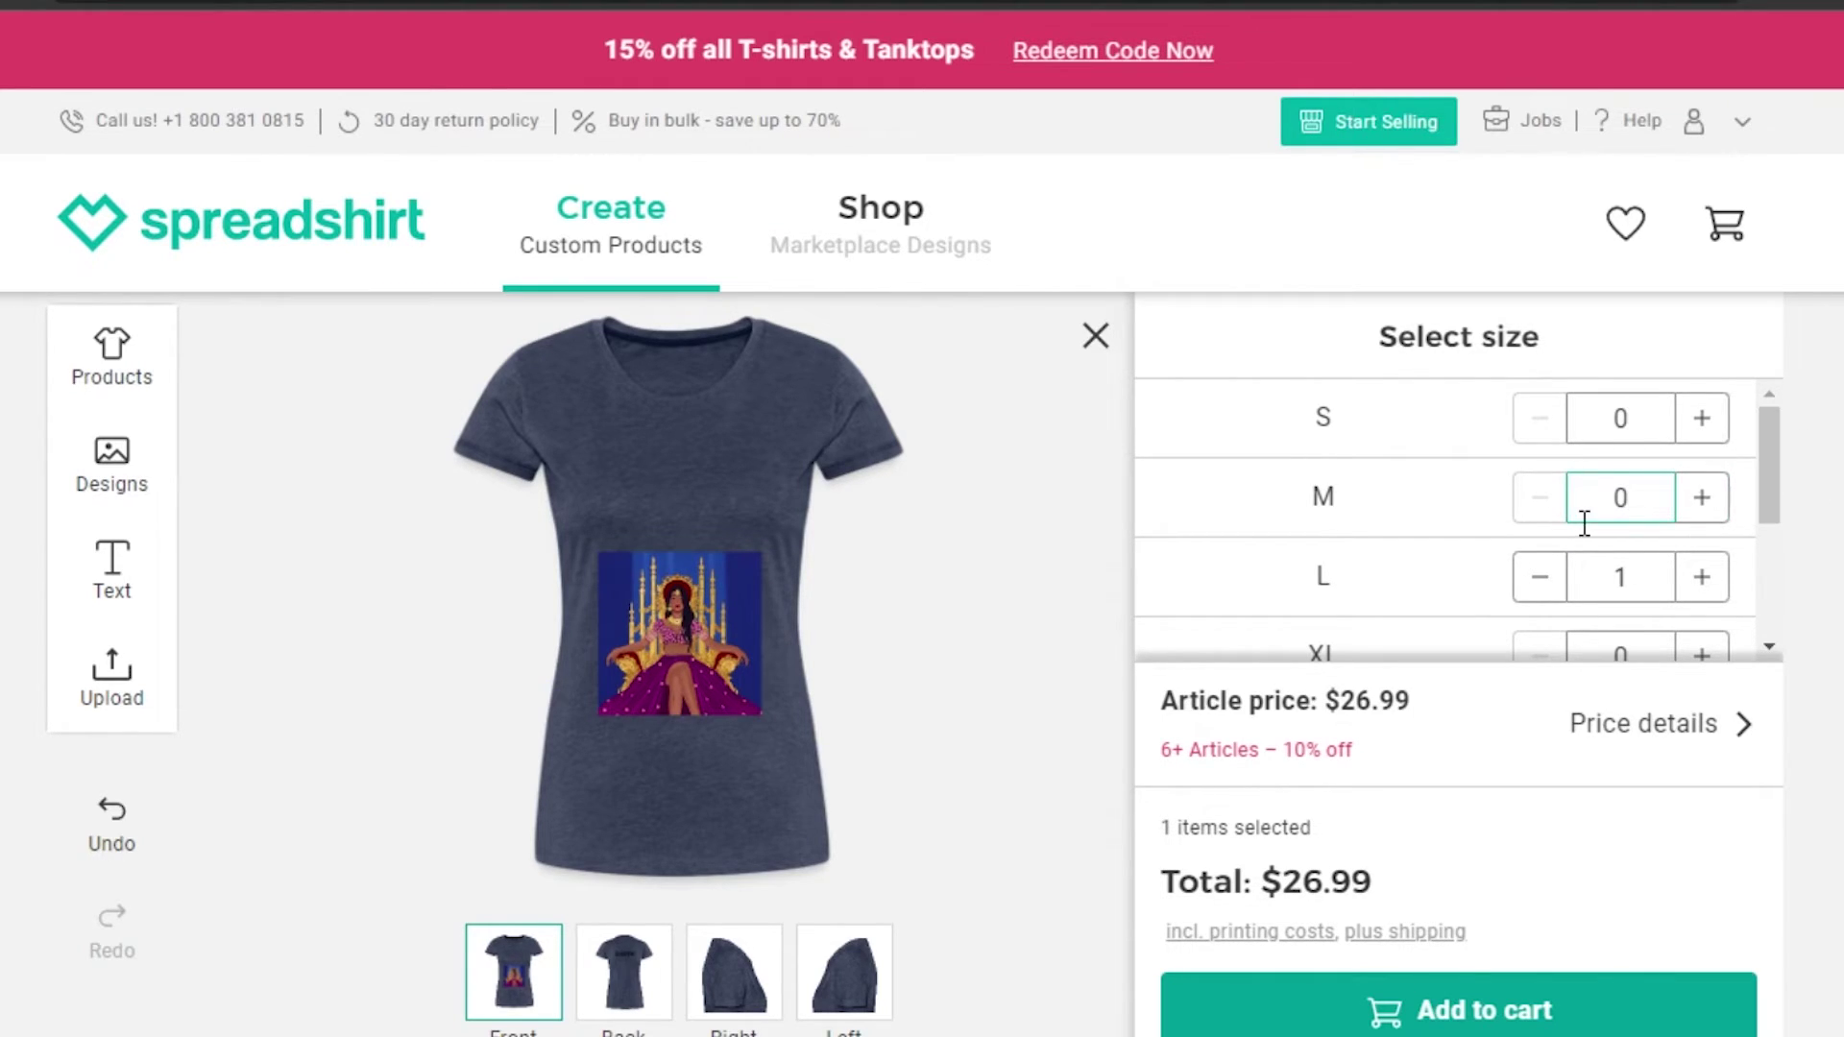
Step: Reset to exactly one M and one L shirt, totalling $53.98
{"action": "left_click", "coordinate": [1542, 581]}
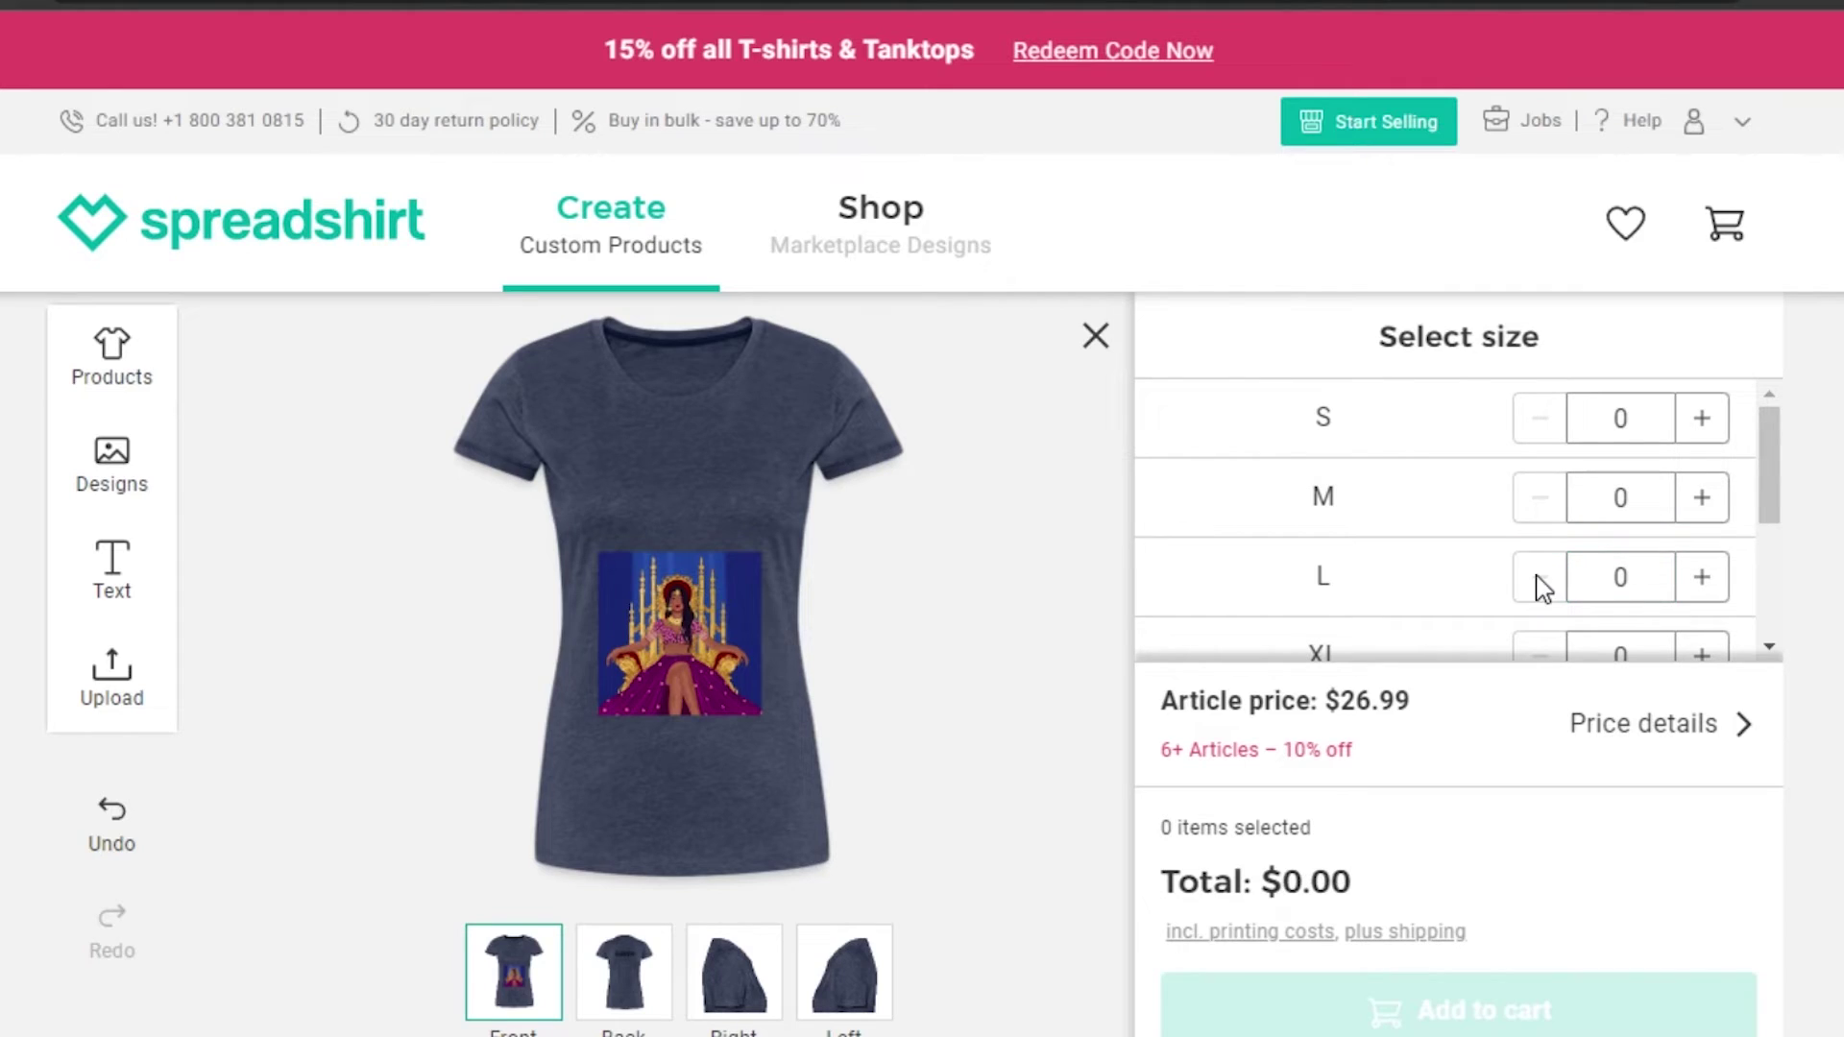
{"action": "left_click", "coordinate": [1703, 499]}
{"action": "left_click", "coordinate": [1705, 577]}
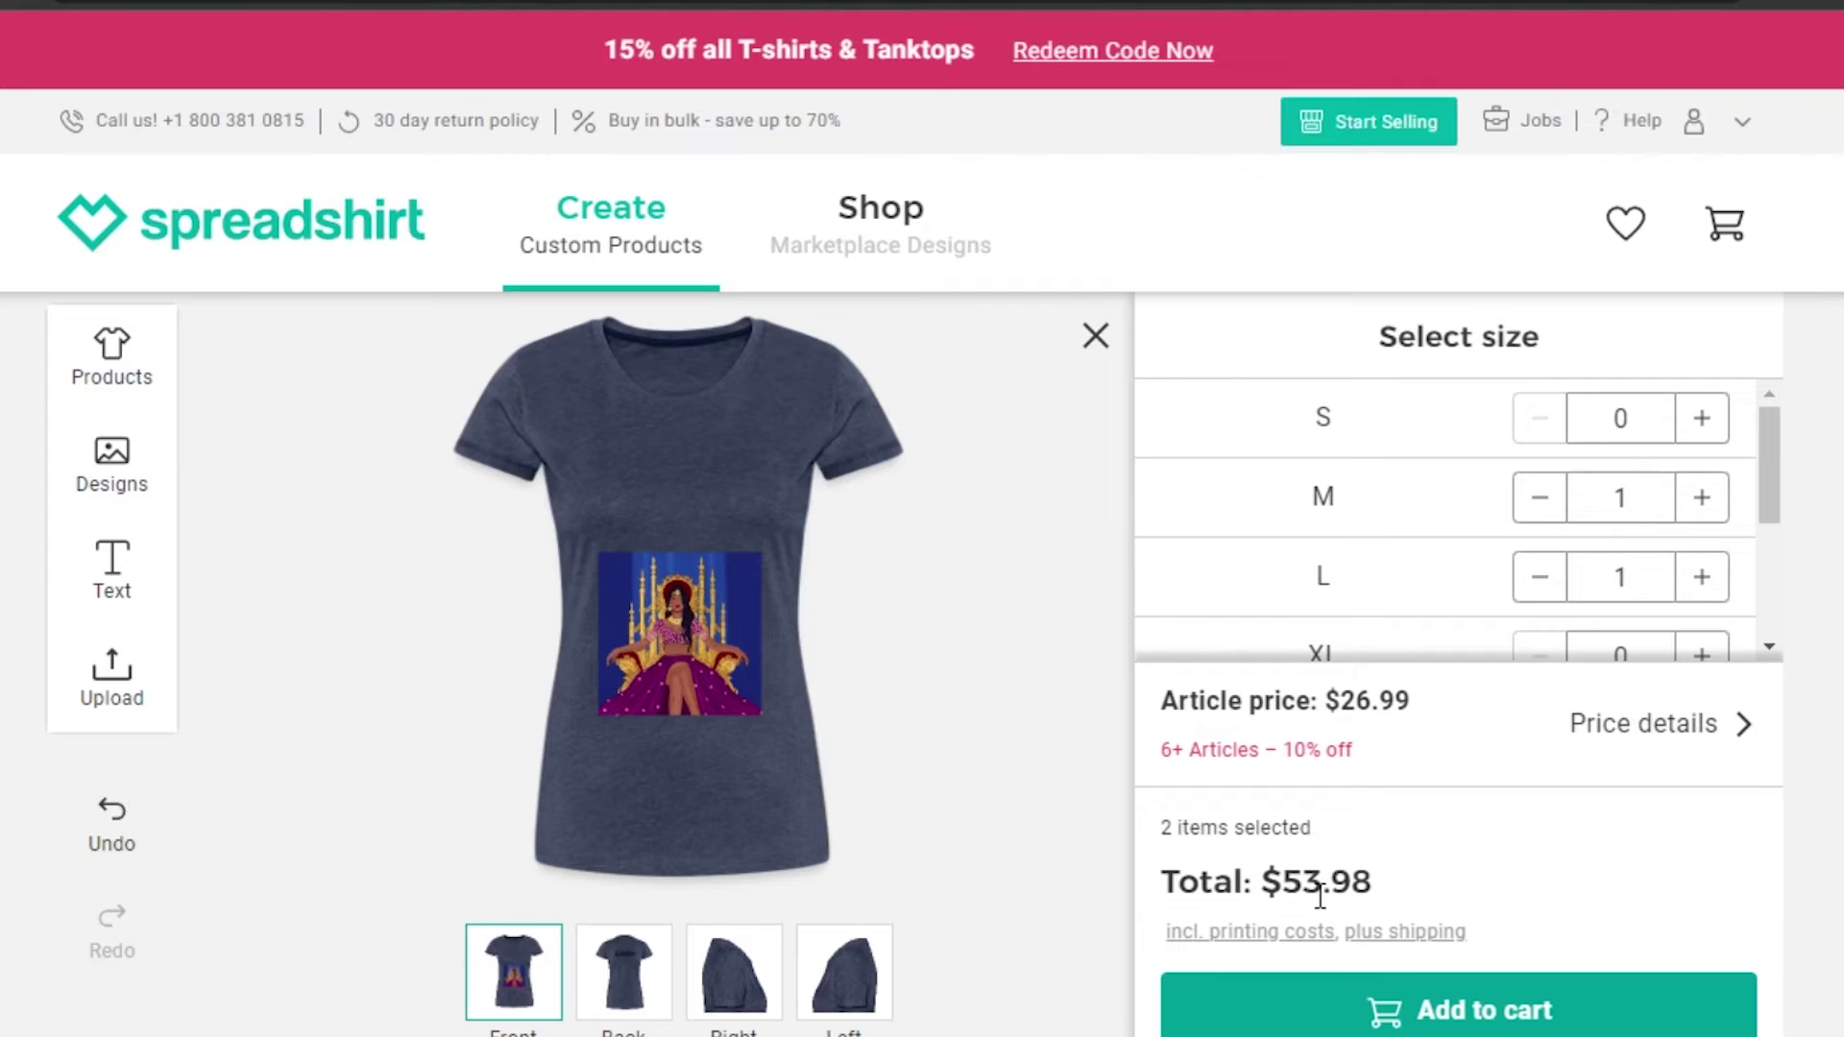
Step: Show the Price details: $11.99 shirt, $7.00 front printing, $8.00 back printing
{"action": "left_click", "coordinate": [1634, 730]}
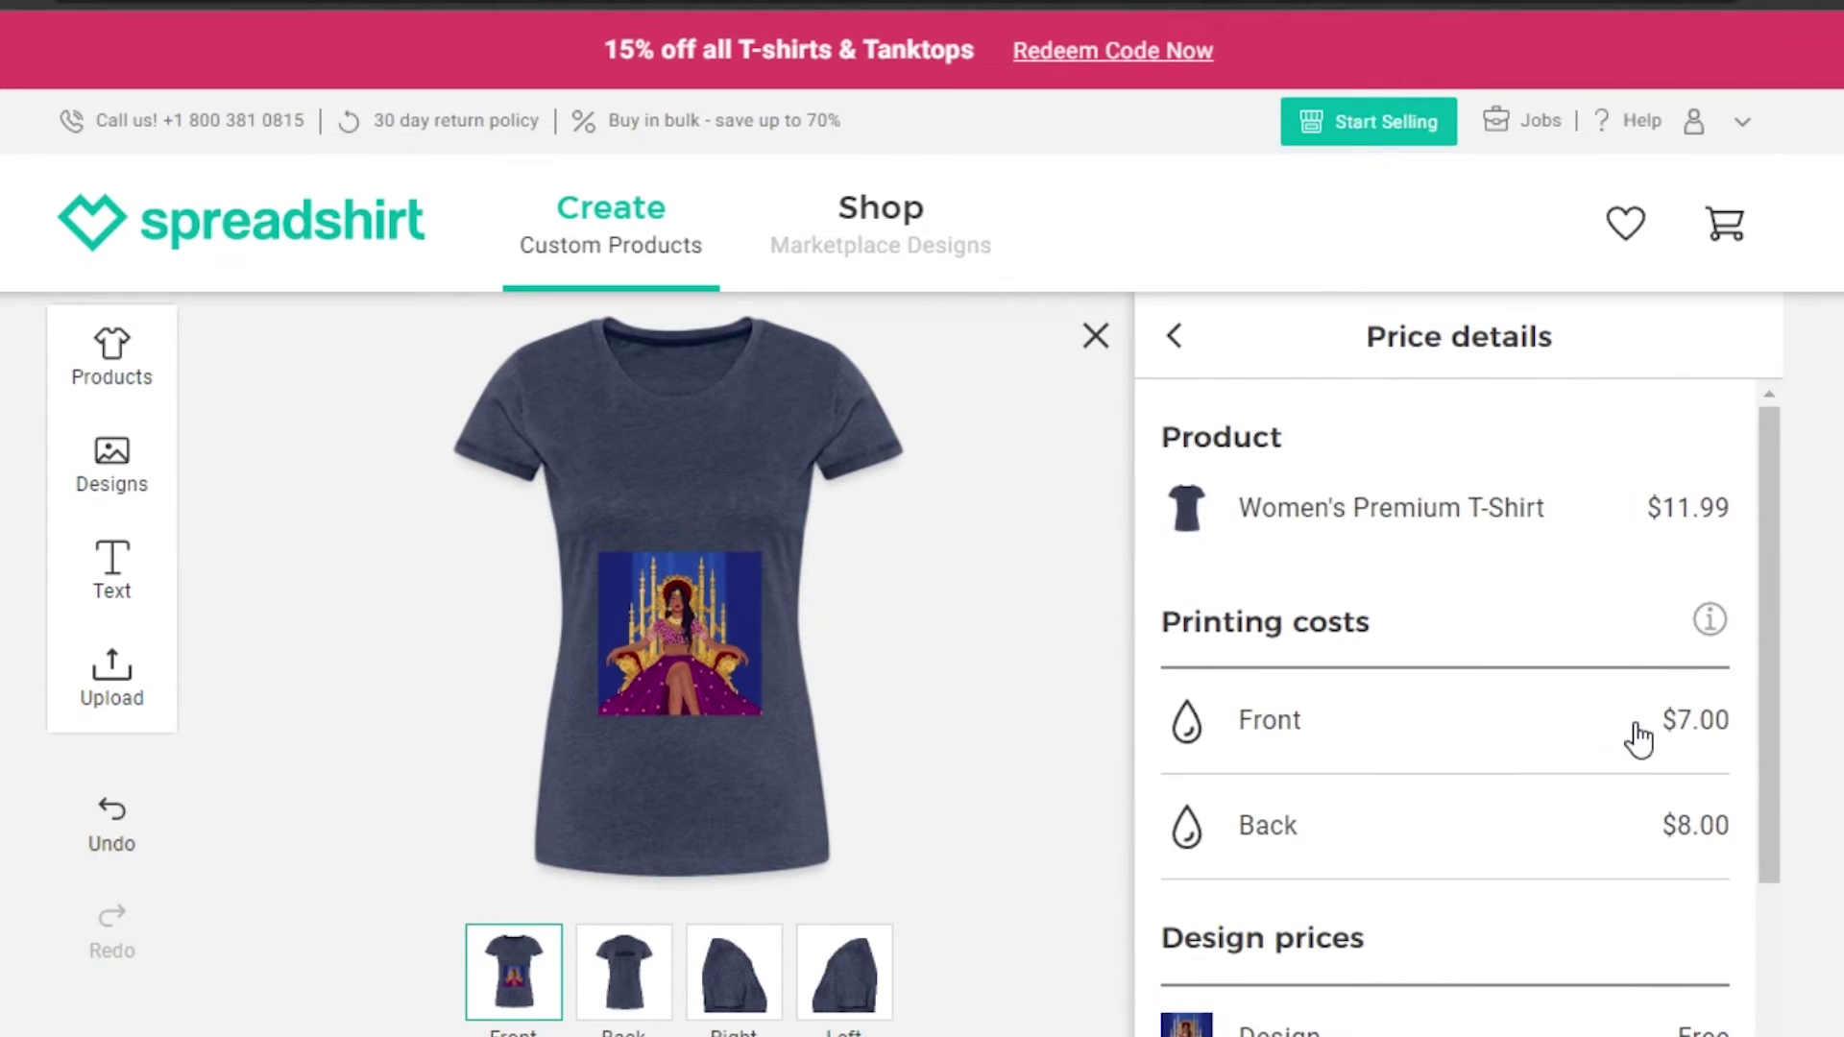
{"action": "scroll", "coordinate": [1767, 503], "scroll_direction": "down", "scroll_amount": 1}
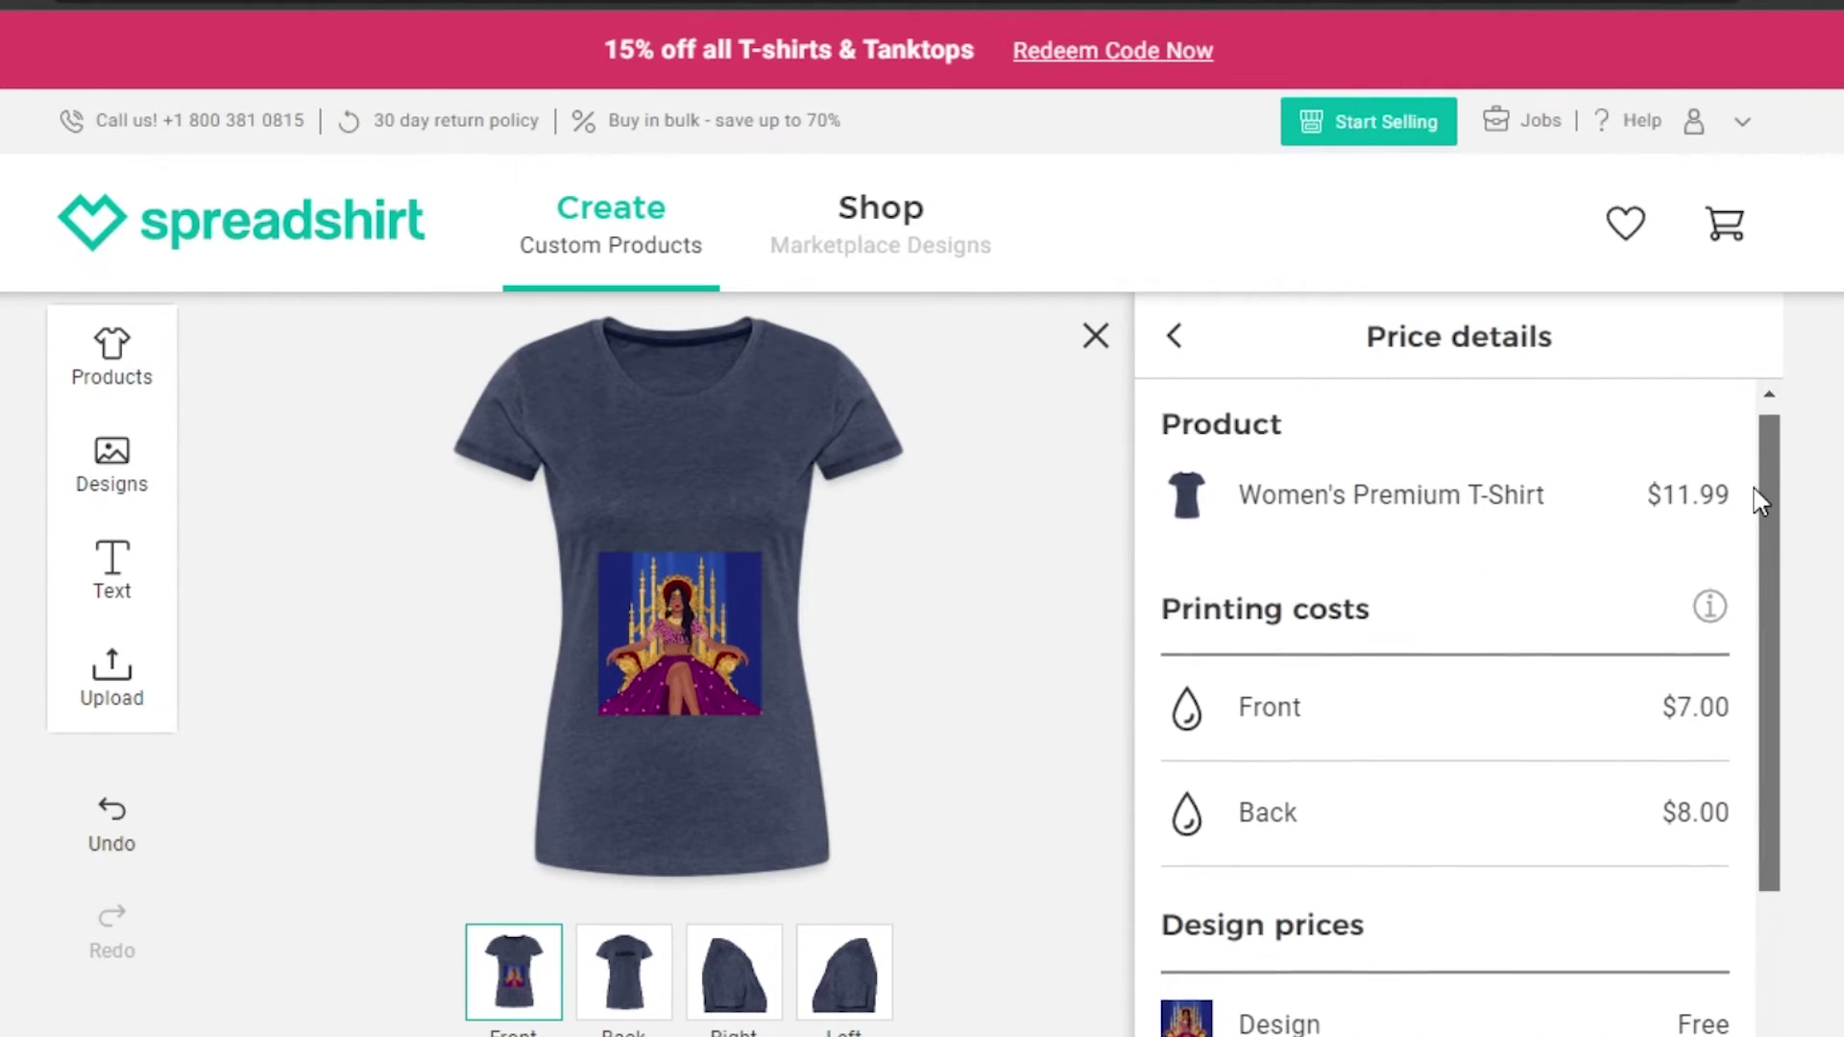
{"action": "scroll", "coordinate": [1762, 488], "scroll_direction": "up", "scroll_amount": 1}
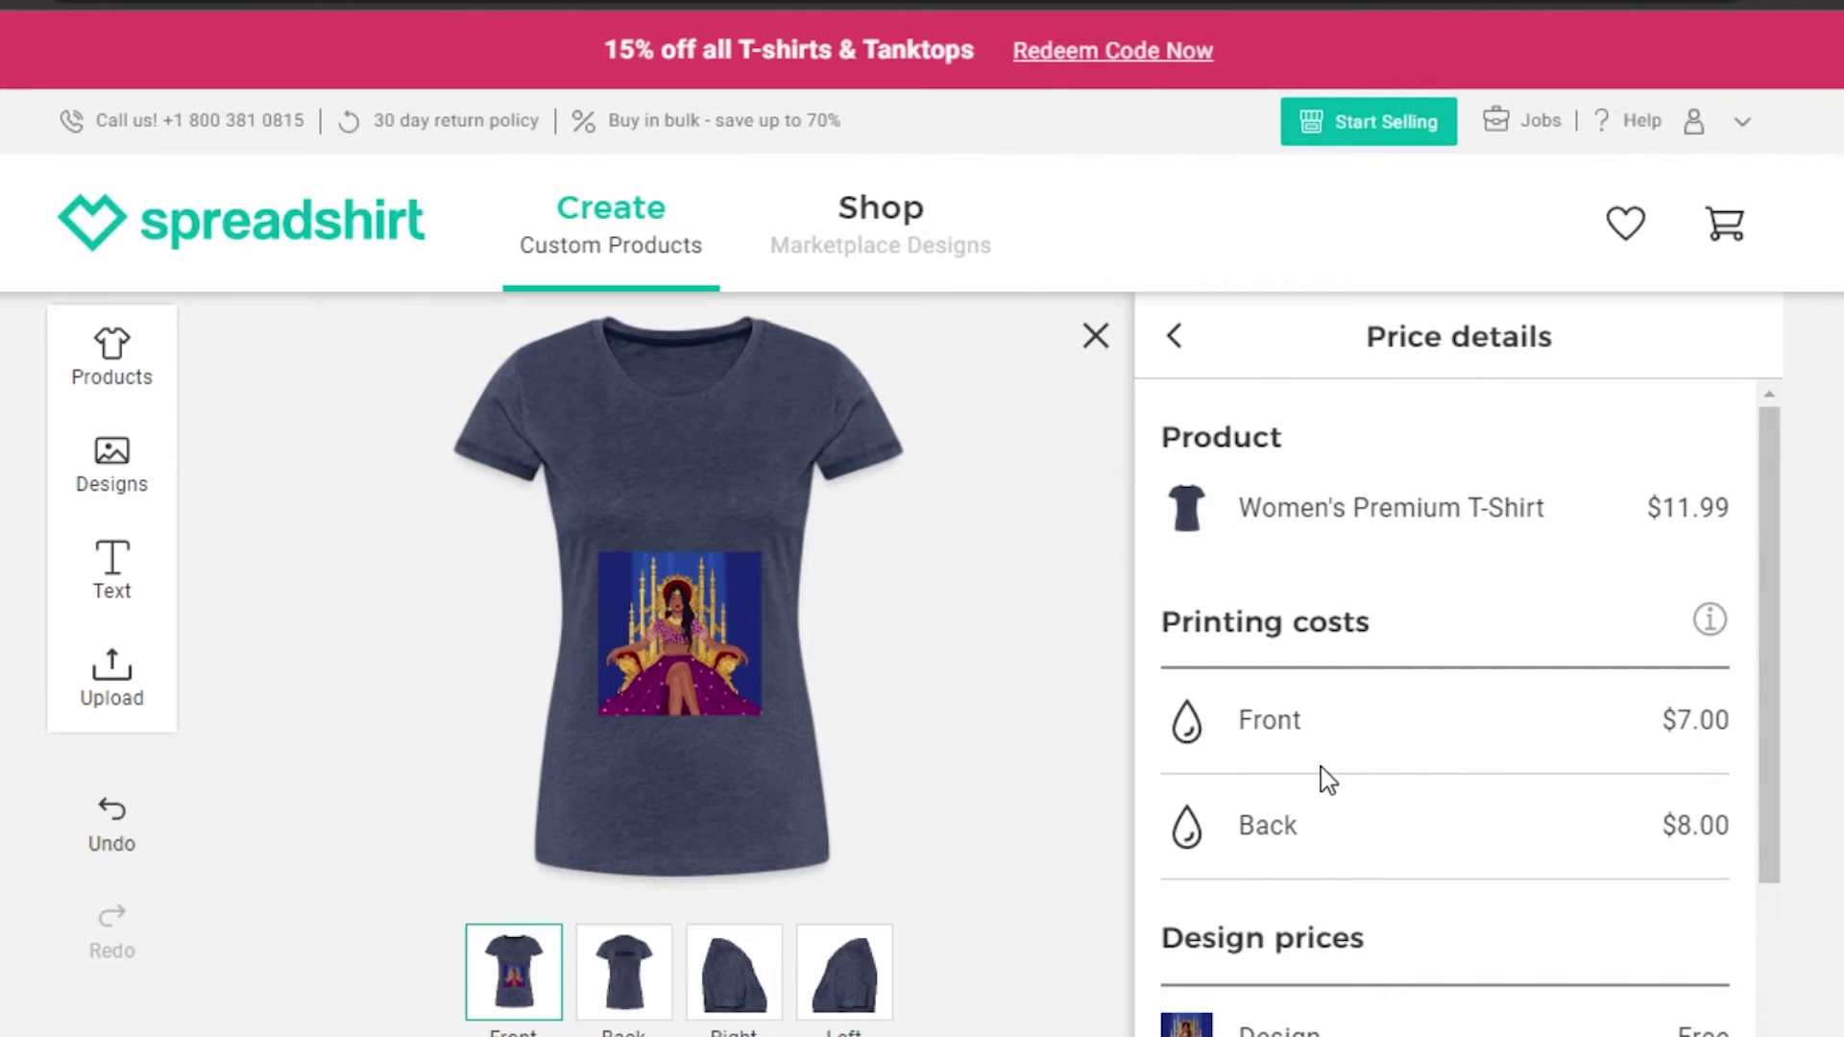
{"action": "left_click_drag", "start_coordinate": [1782, 596], "coordinate": [1778, 514]}
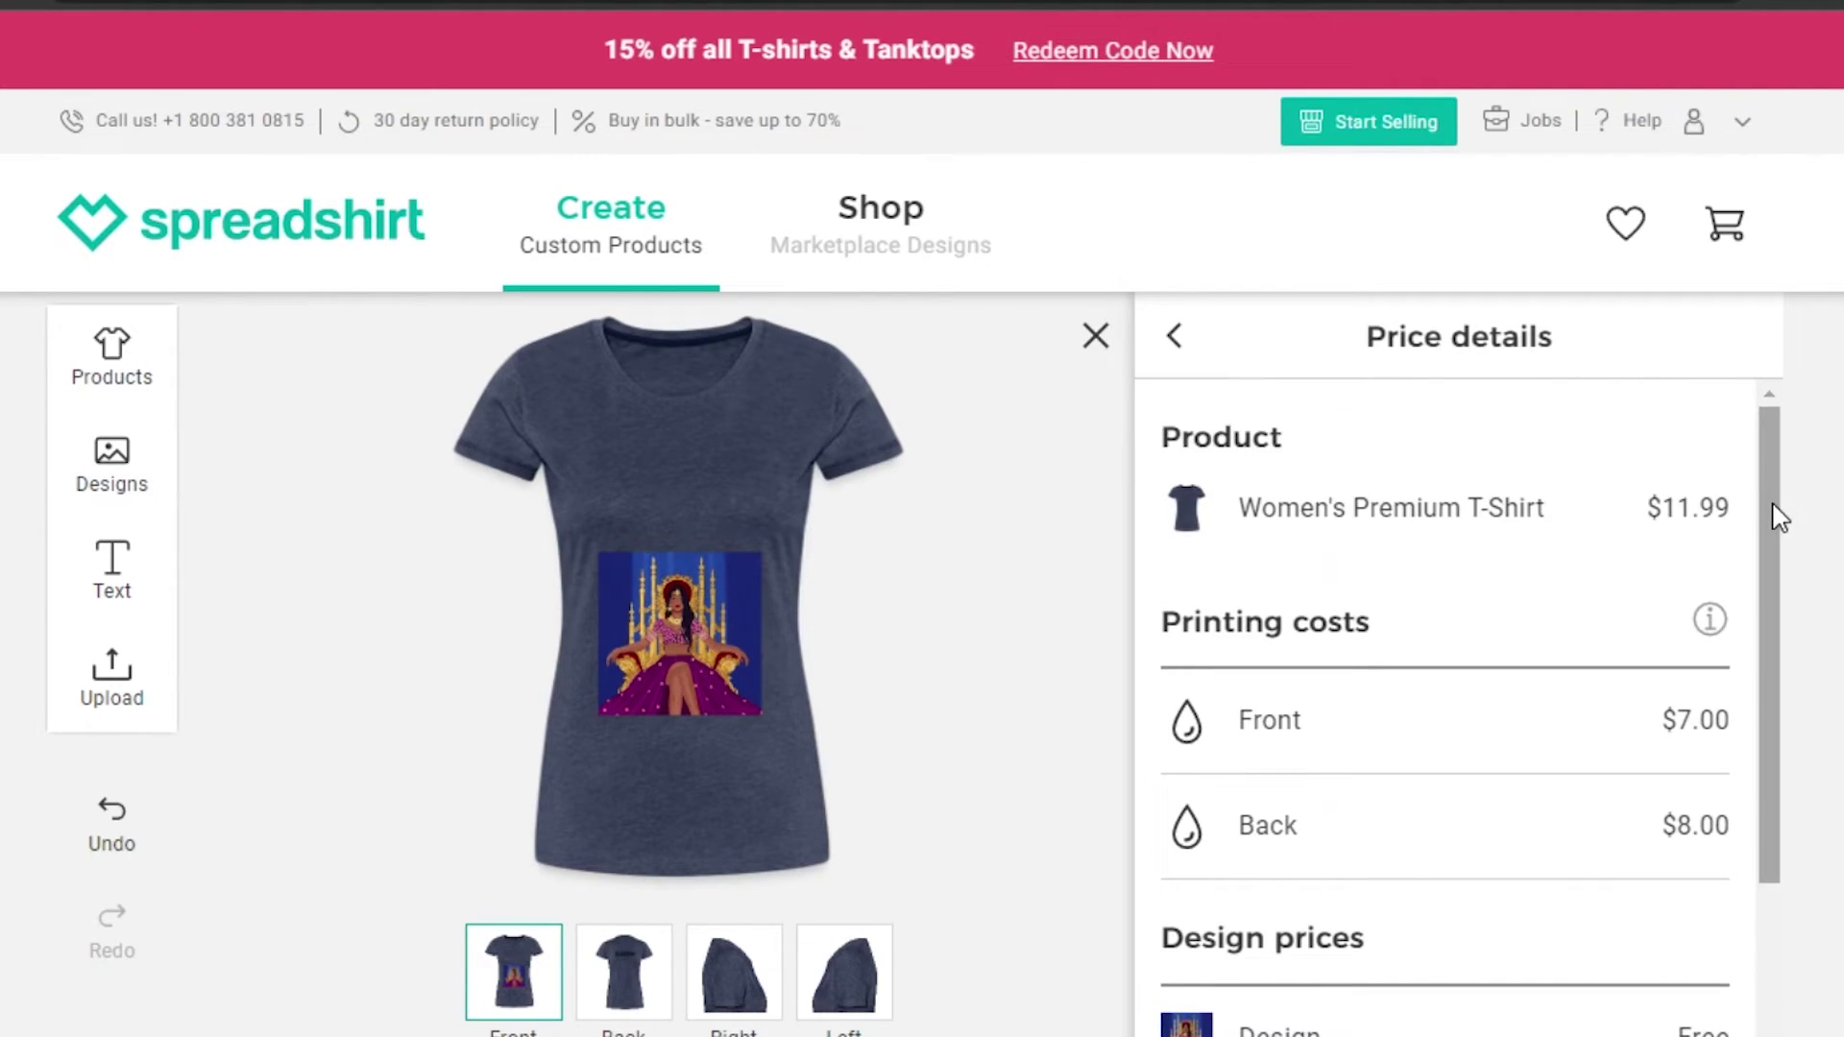
Step: Add the two heather blue shirts (M and L) to the cart and continue shopping
{"action": "left_click", "coordinate": [1183, 338]}
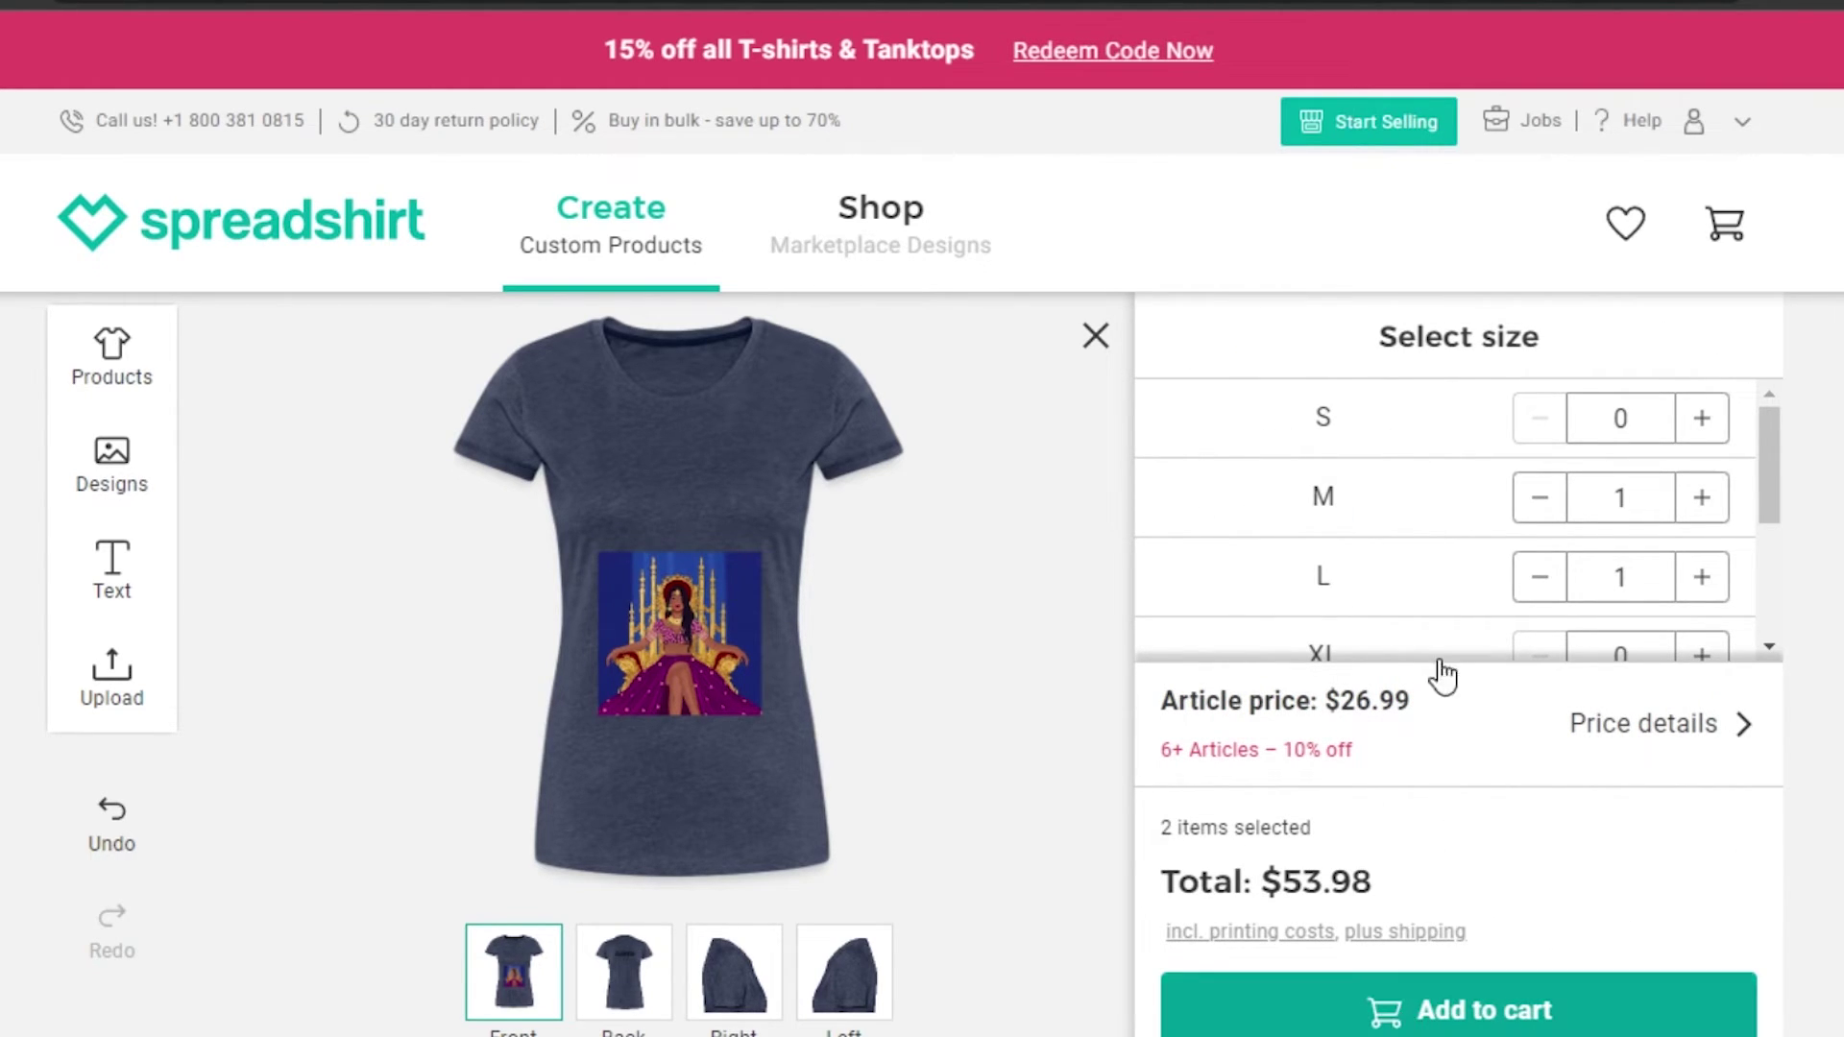
{"action": "left_click", "coordinate": [1368, 1008]}
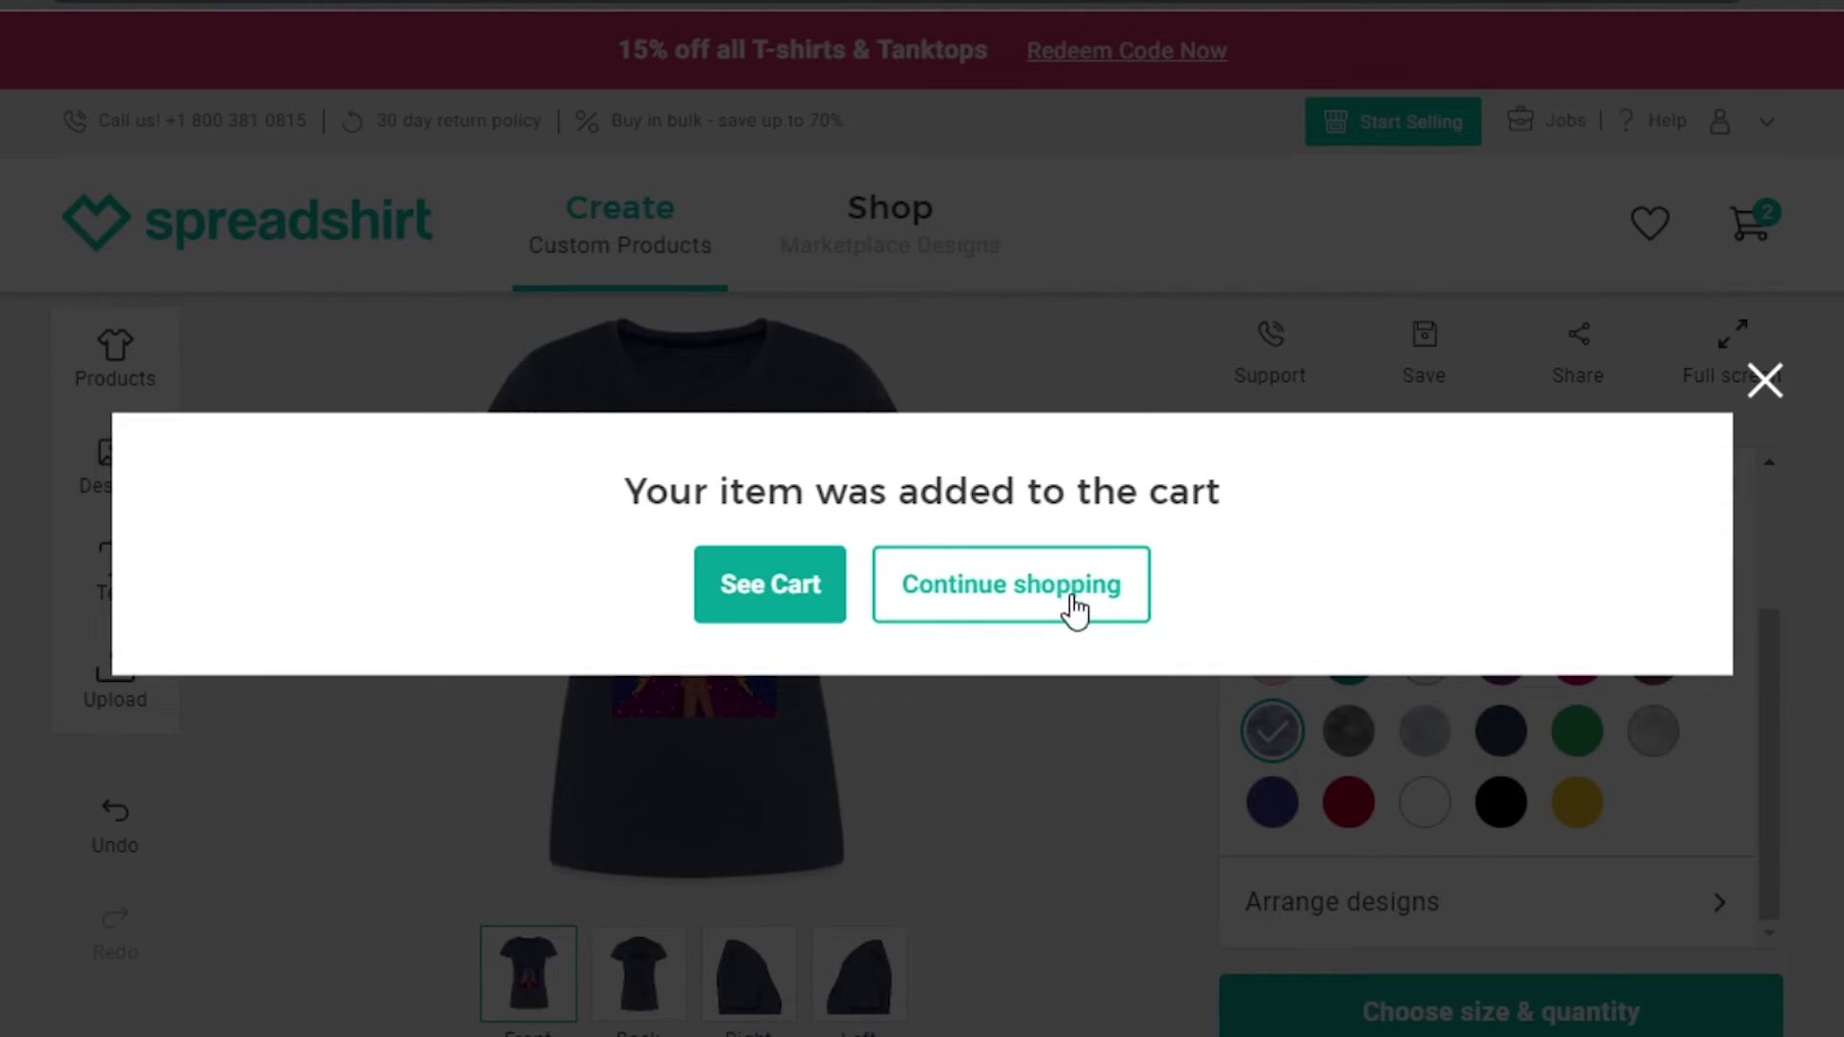
{"action": "left_click", "coordinate": [1767, 382]}
{"action": "mouse_move", "coordinate": [1218, 360]}
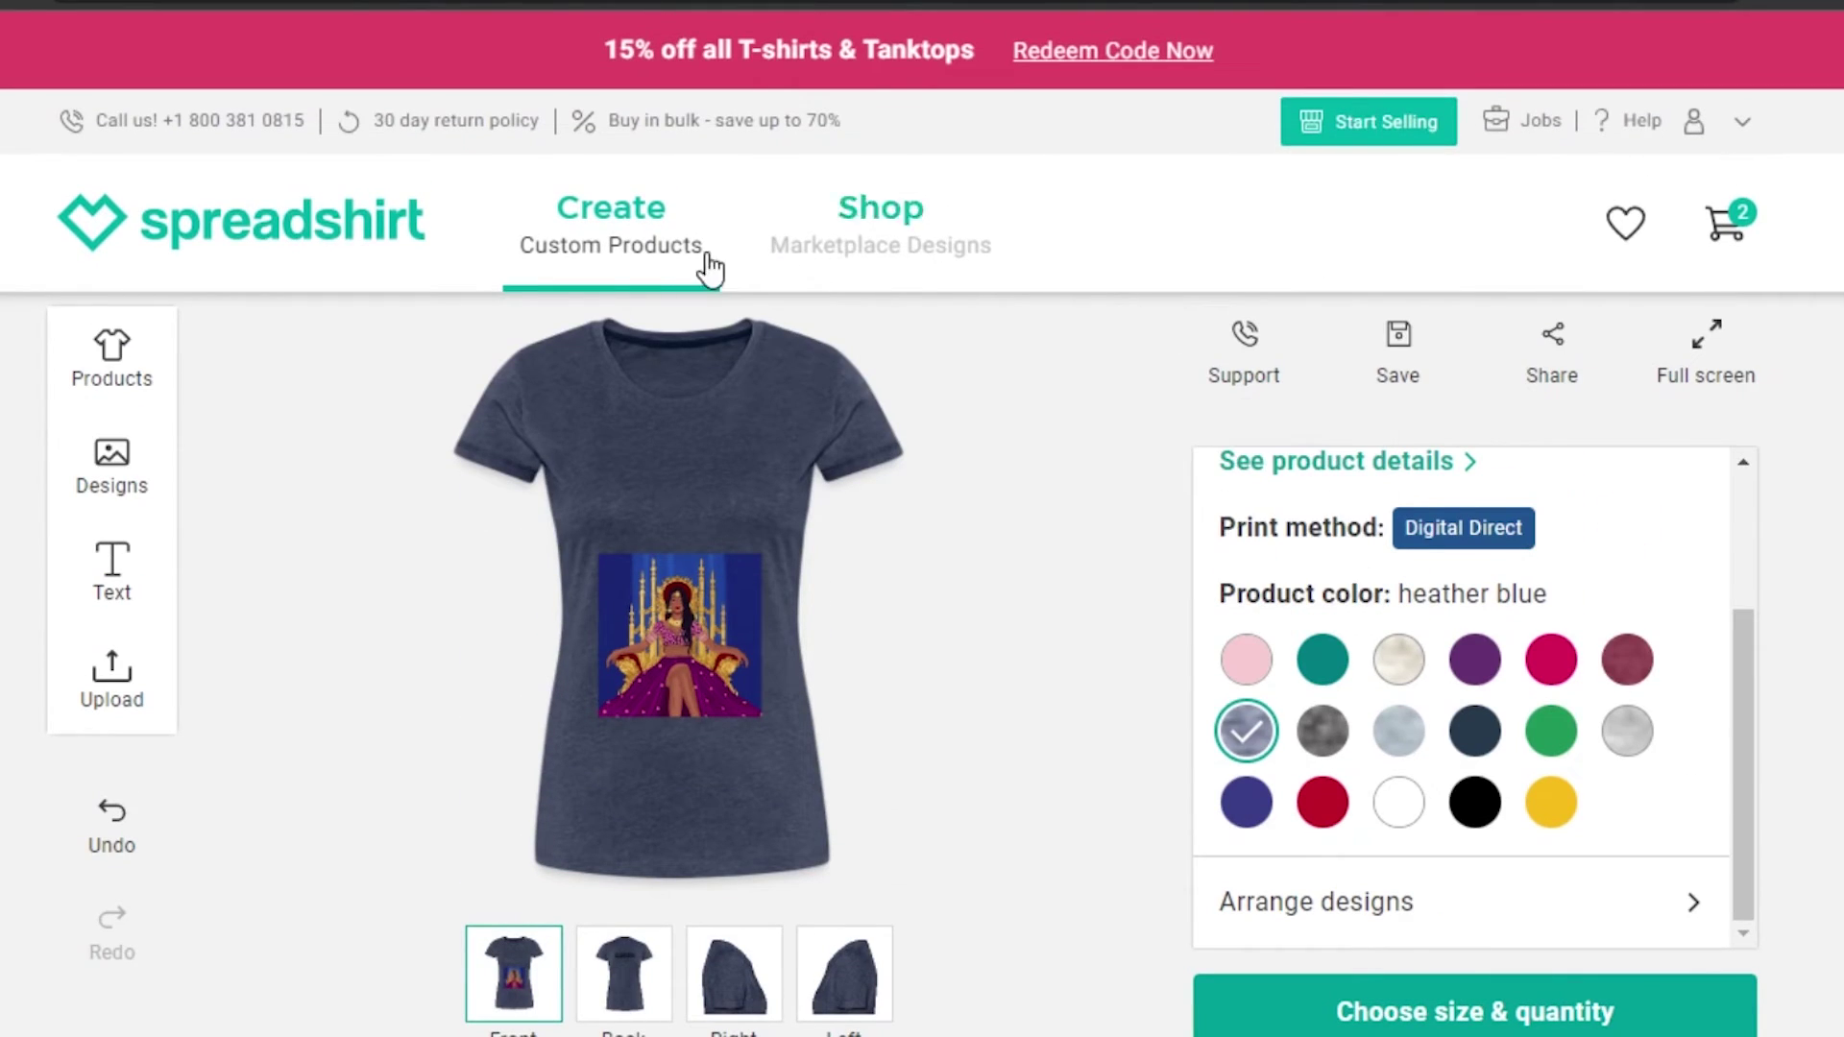
Step: Go to the marketplace Shop, then look over the Create custom products page
{"action": "left_click", "coordinate": [884, 205]}
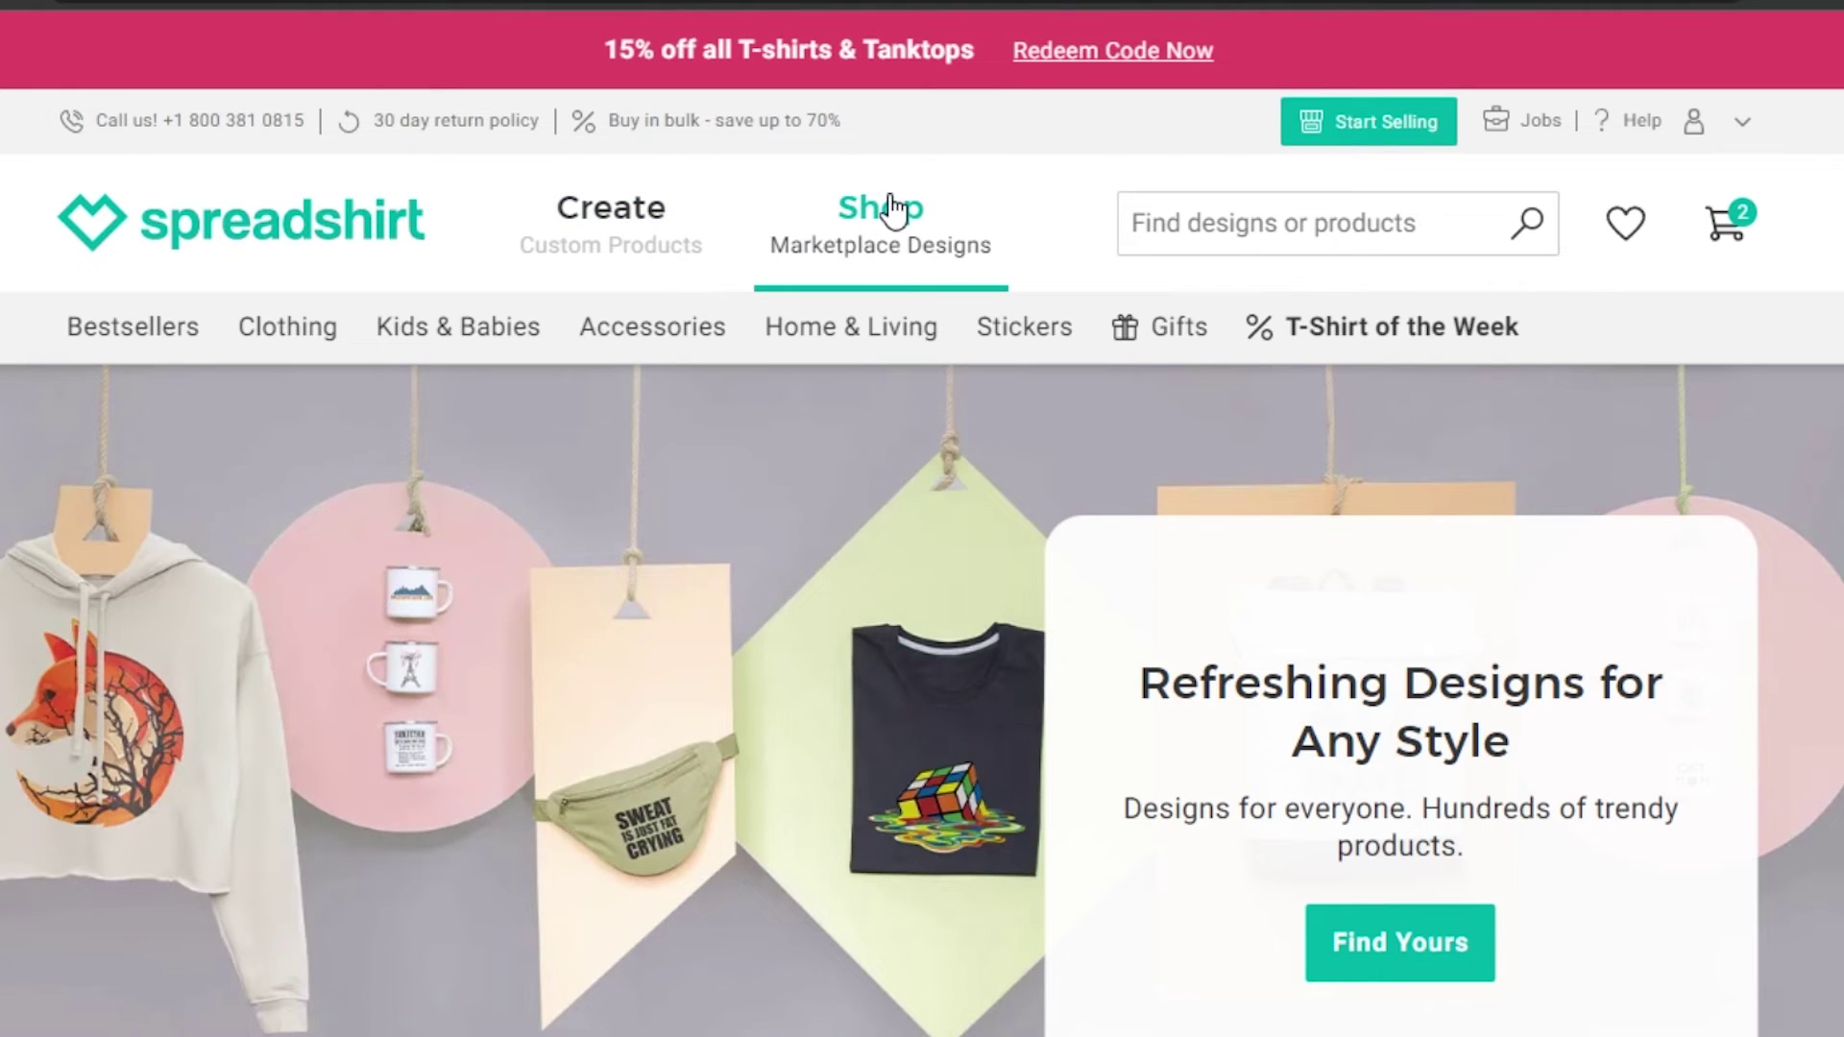
{"action": "left_click", "coordinate": [660, 254]}
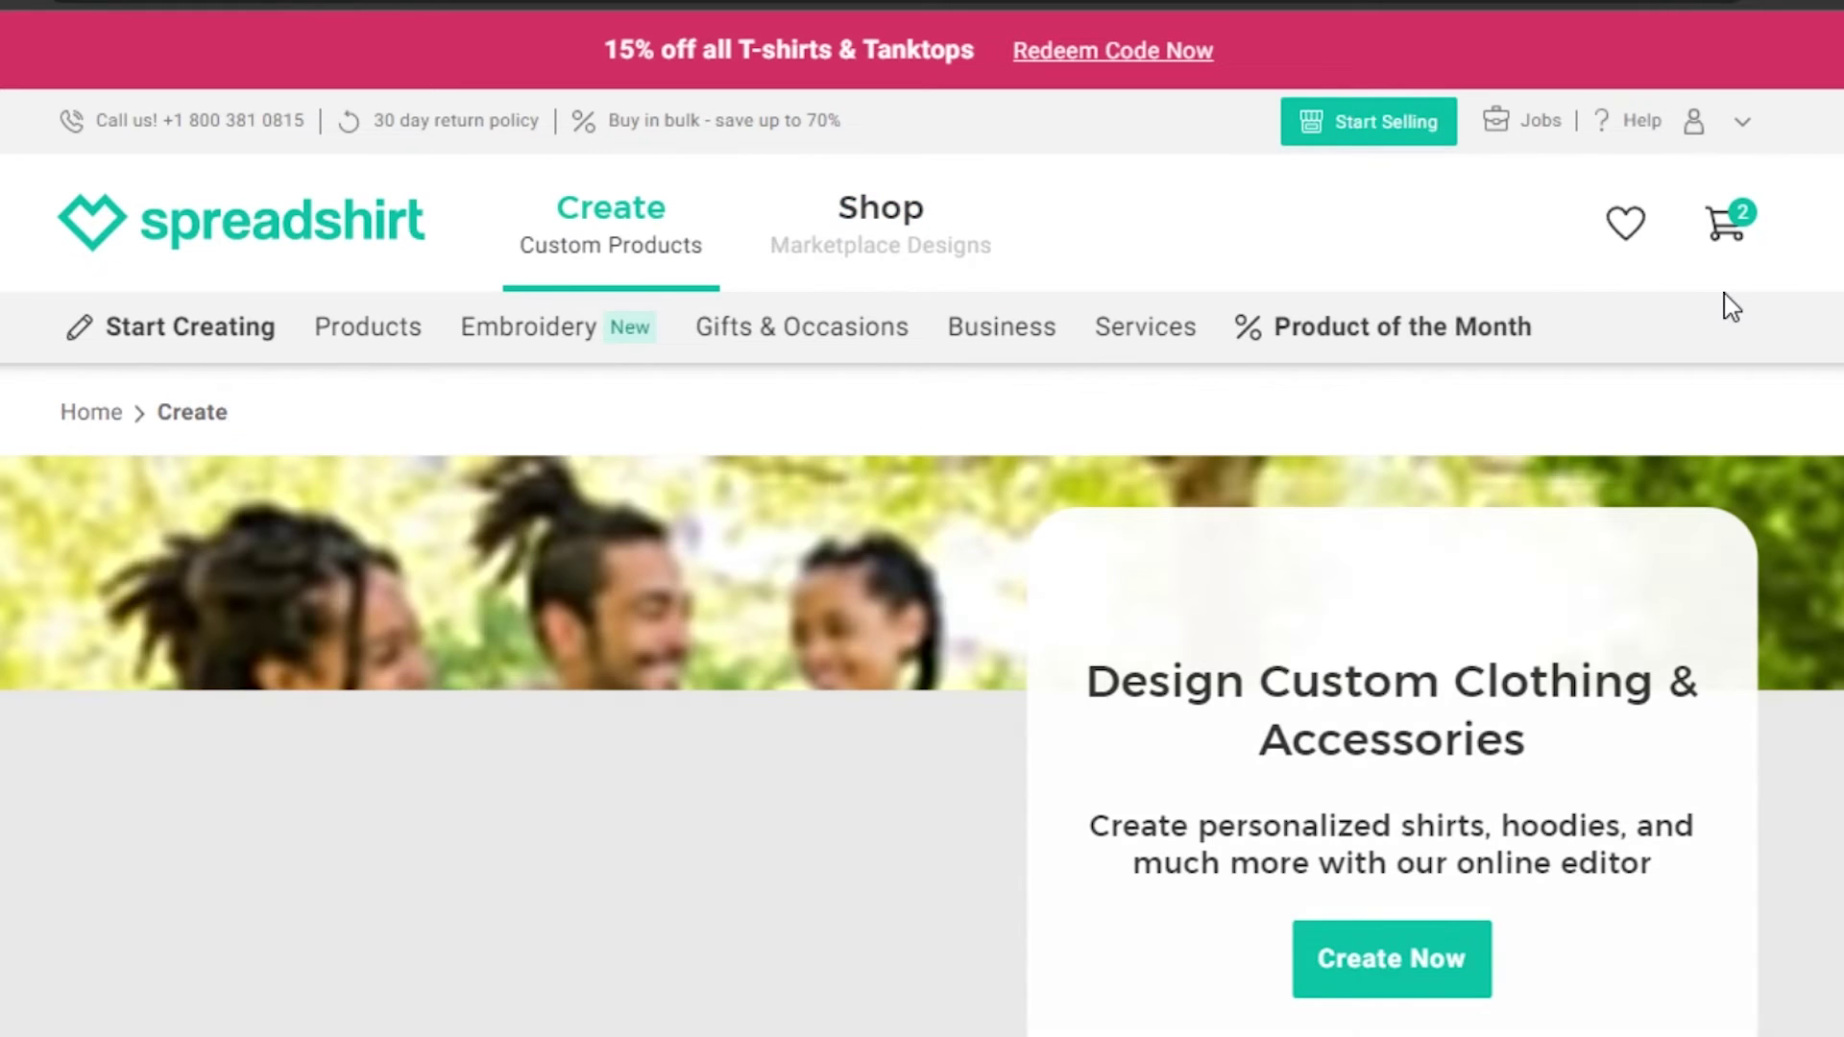
{"action": "scroll", "coordinate": [922, 519], "scroll_direction": "down", "scroll_amount": 8}
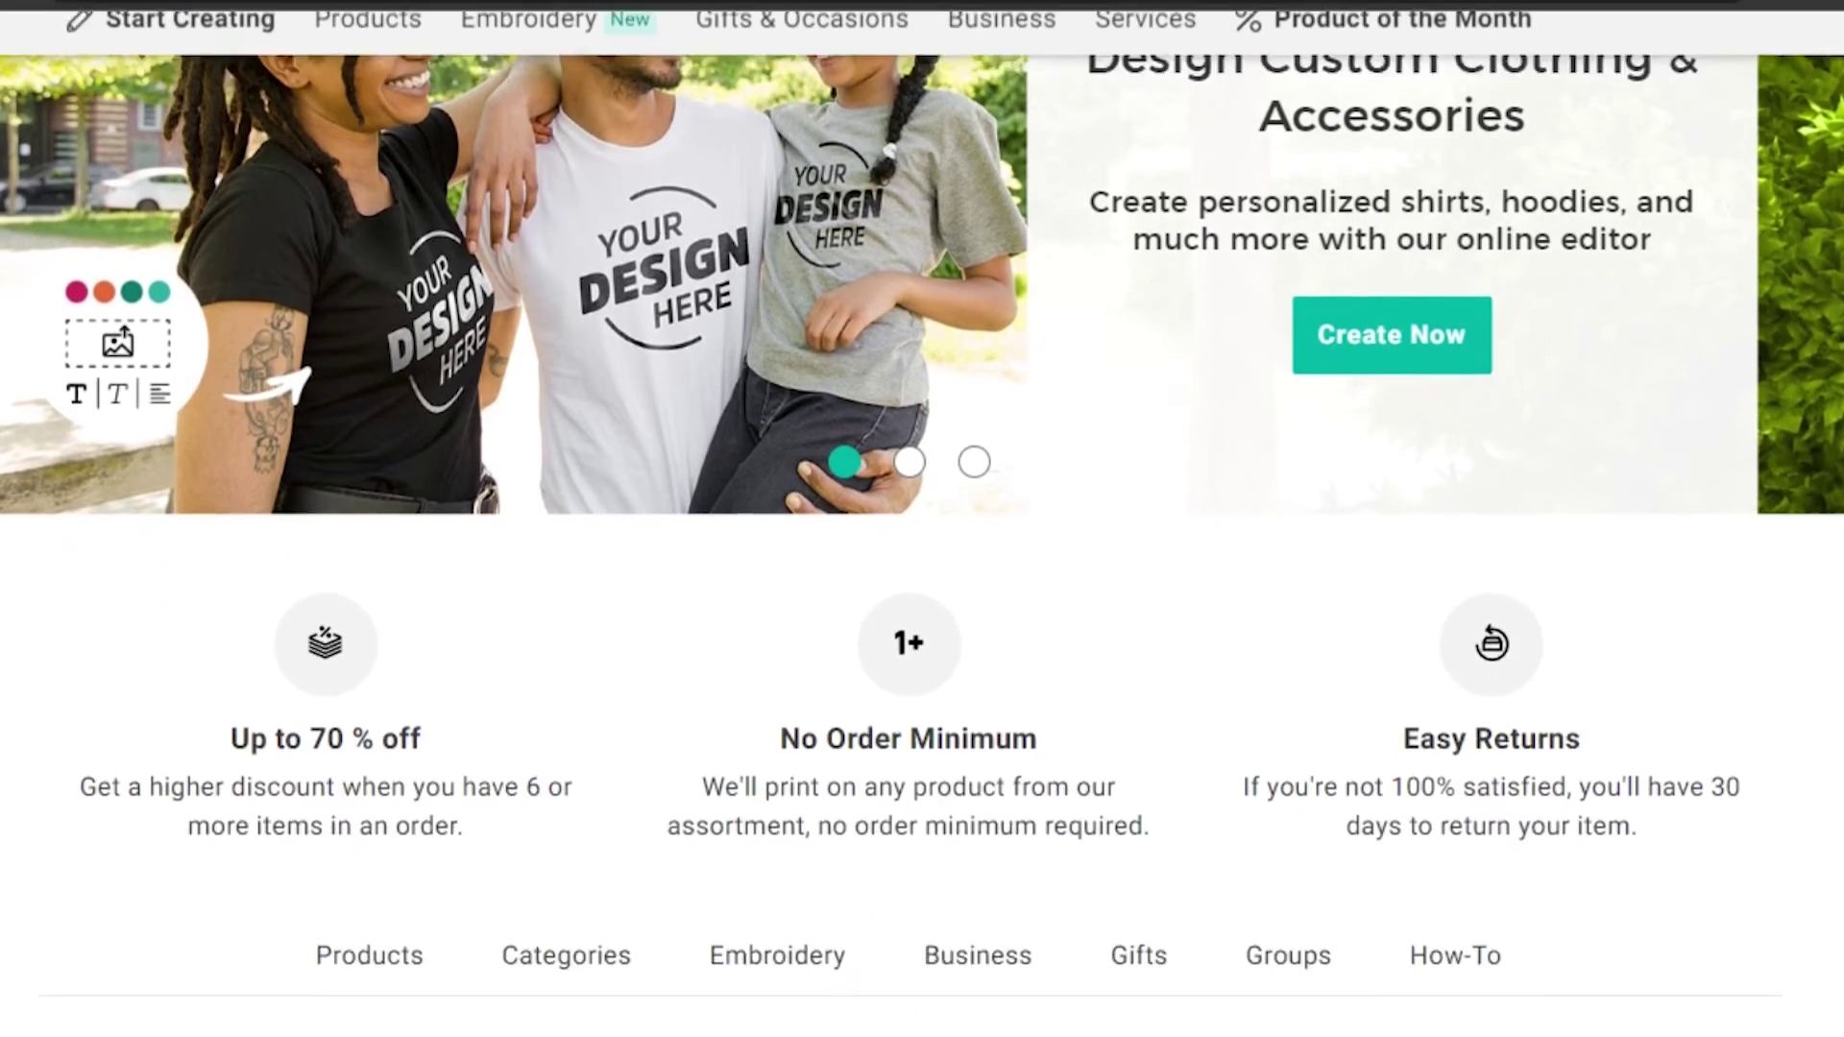
{"action": "scroll", "coordinate": [922, 519], "scroll_direction": "down", "scroll_amount": 10}
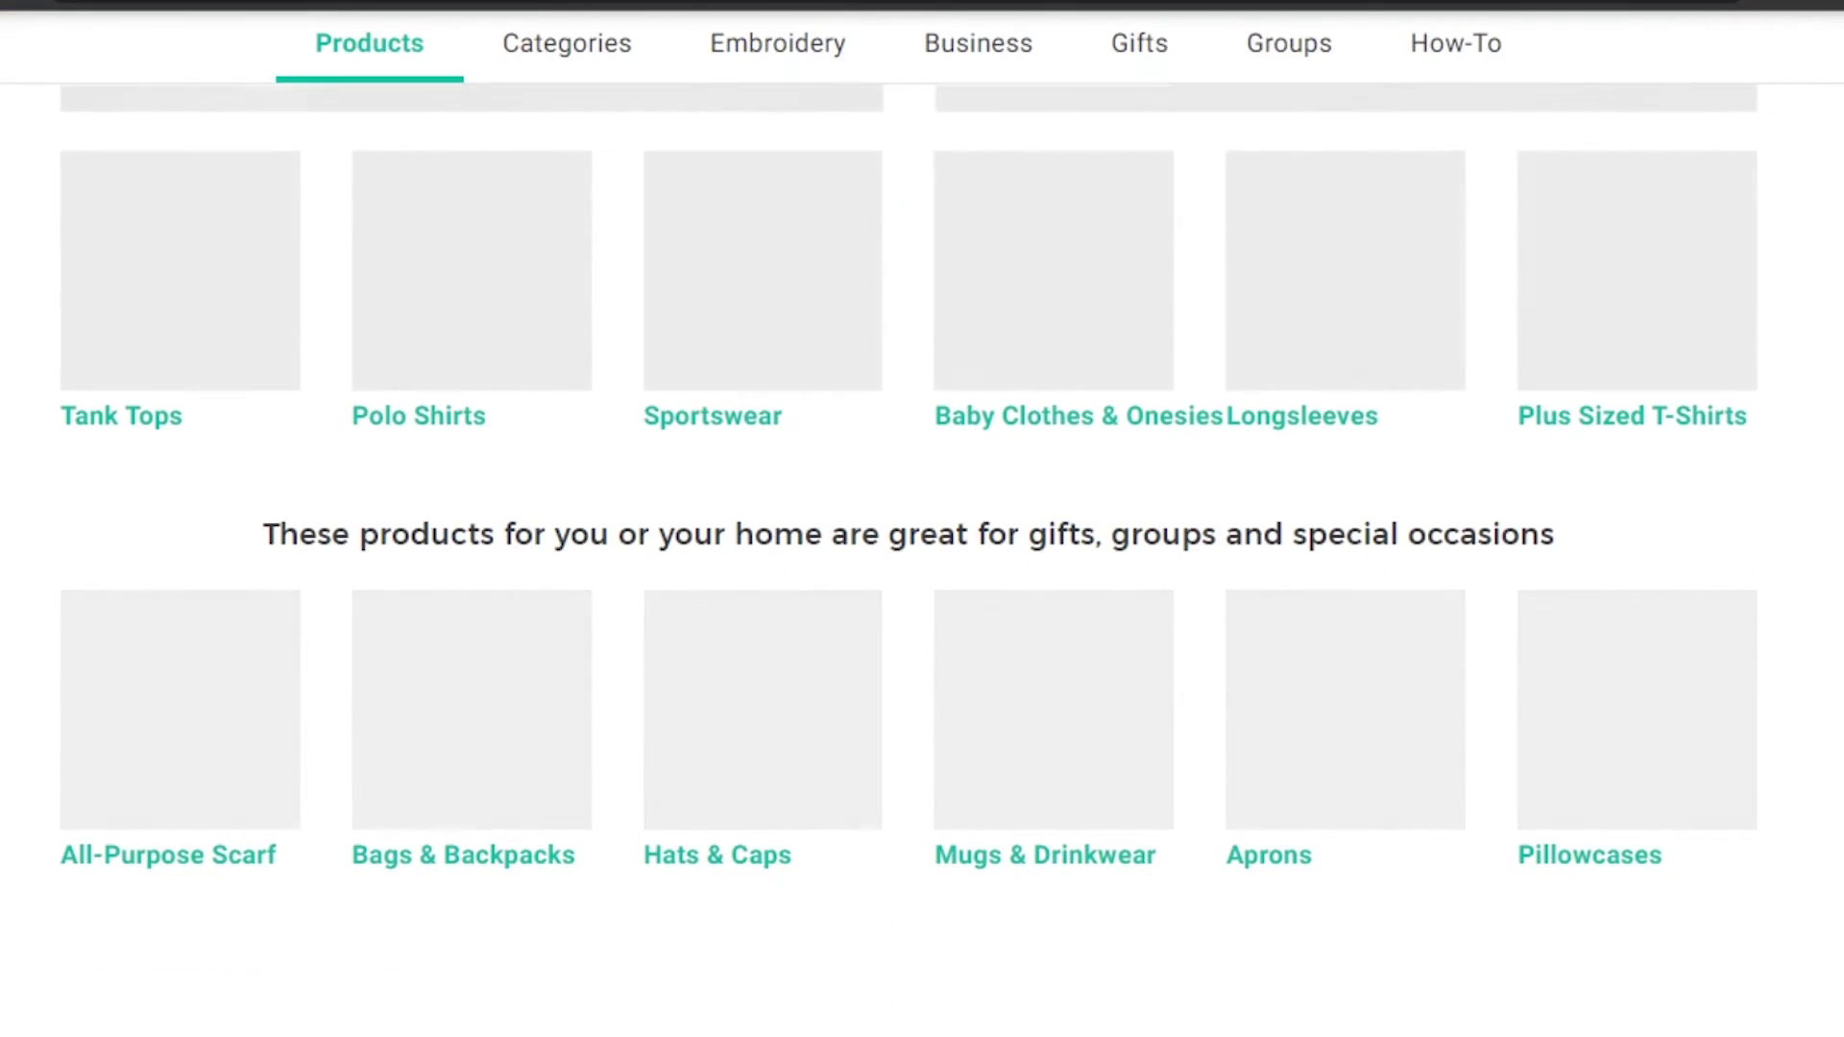
{"action": "scroll", "coordinate": [922, 518], "scroll_direction": "down", "scroll_amount": 3}
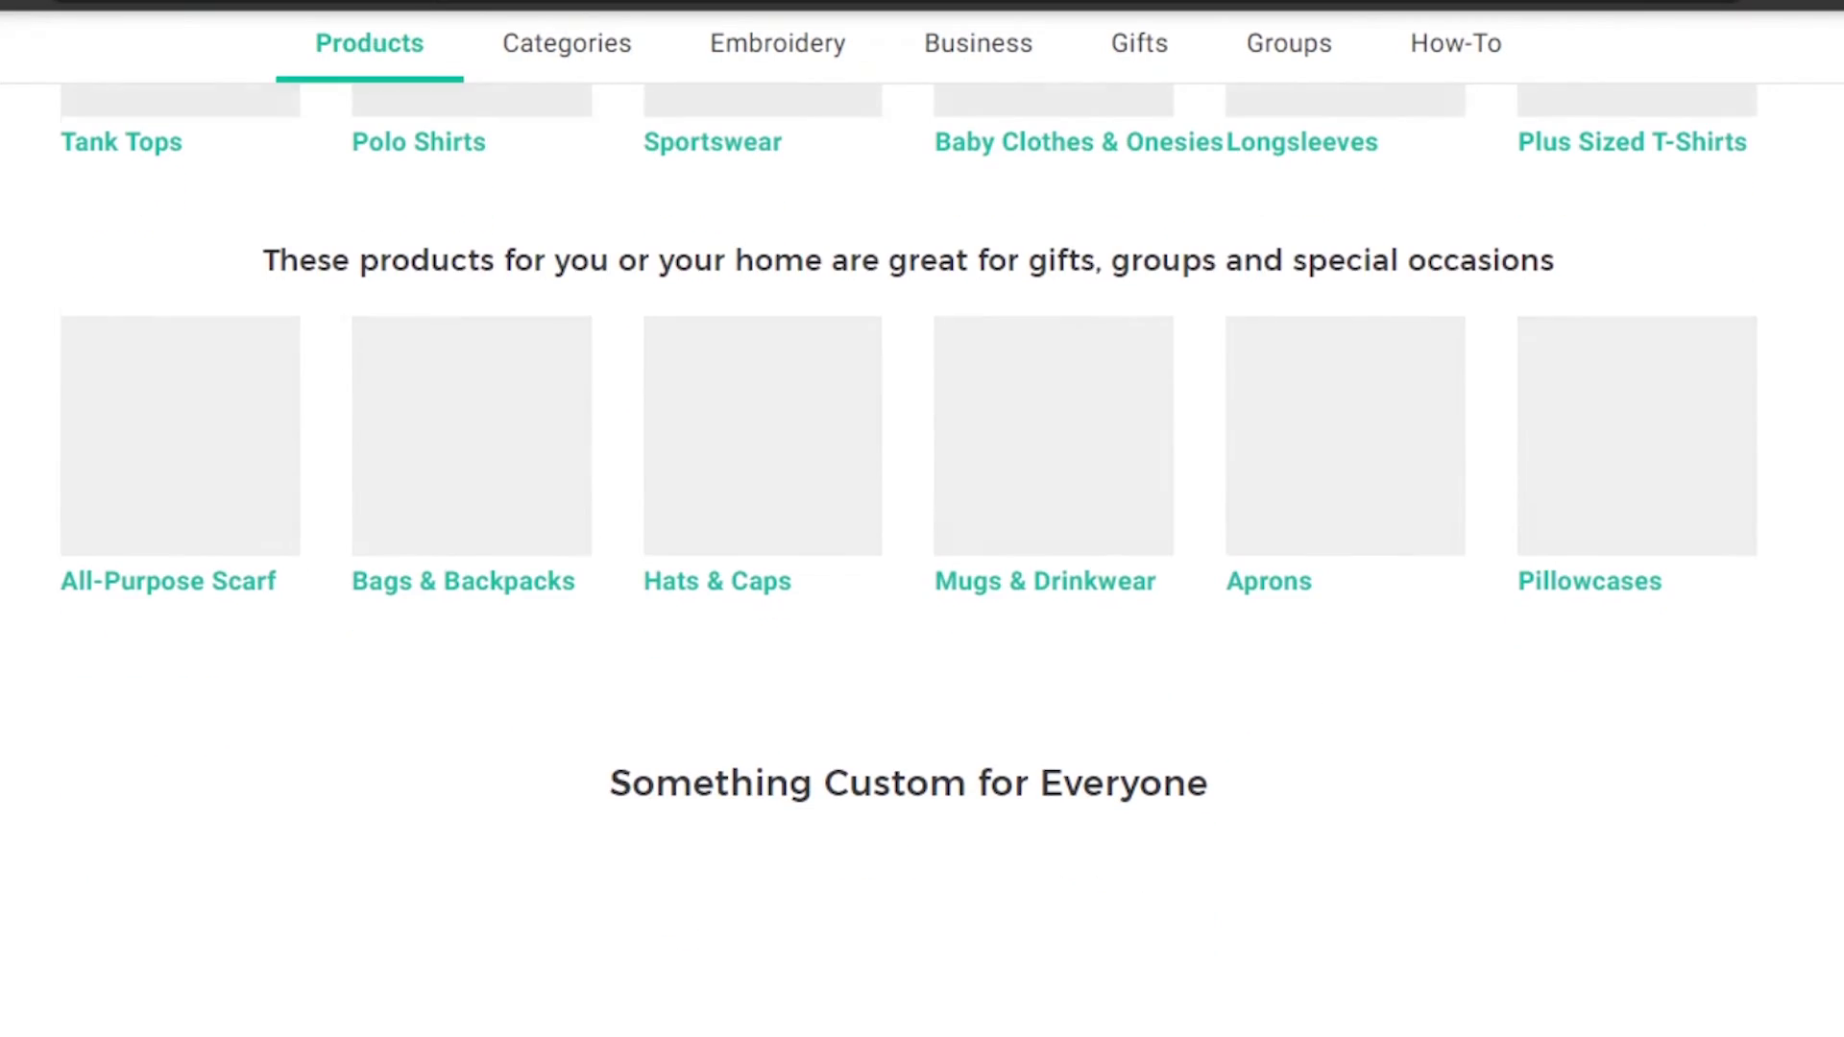
{"action": "scroll", "coordinate": [922, 519], "scroll_direction": "up", "scroll_amount": 20}
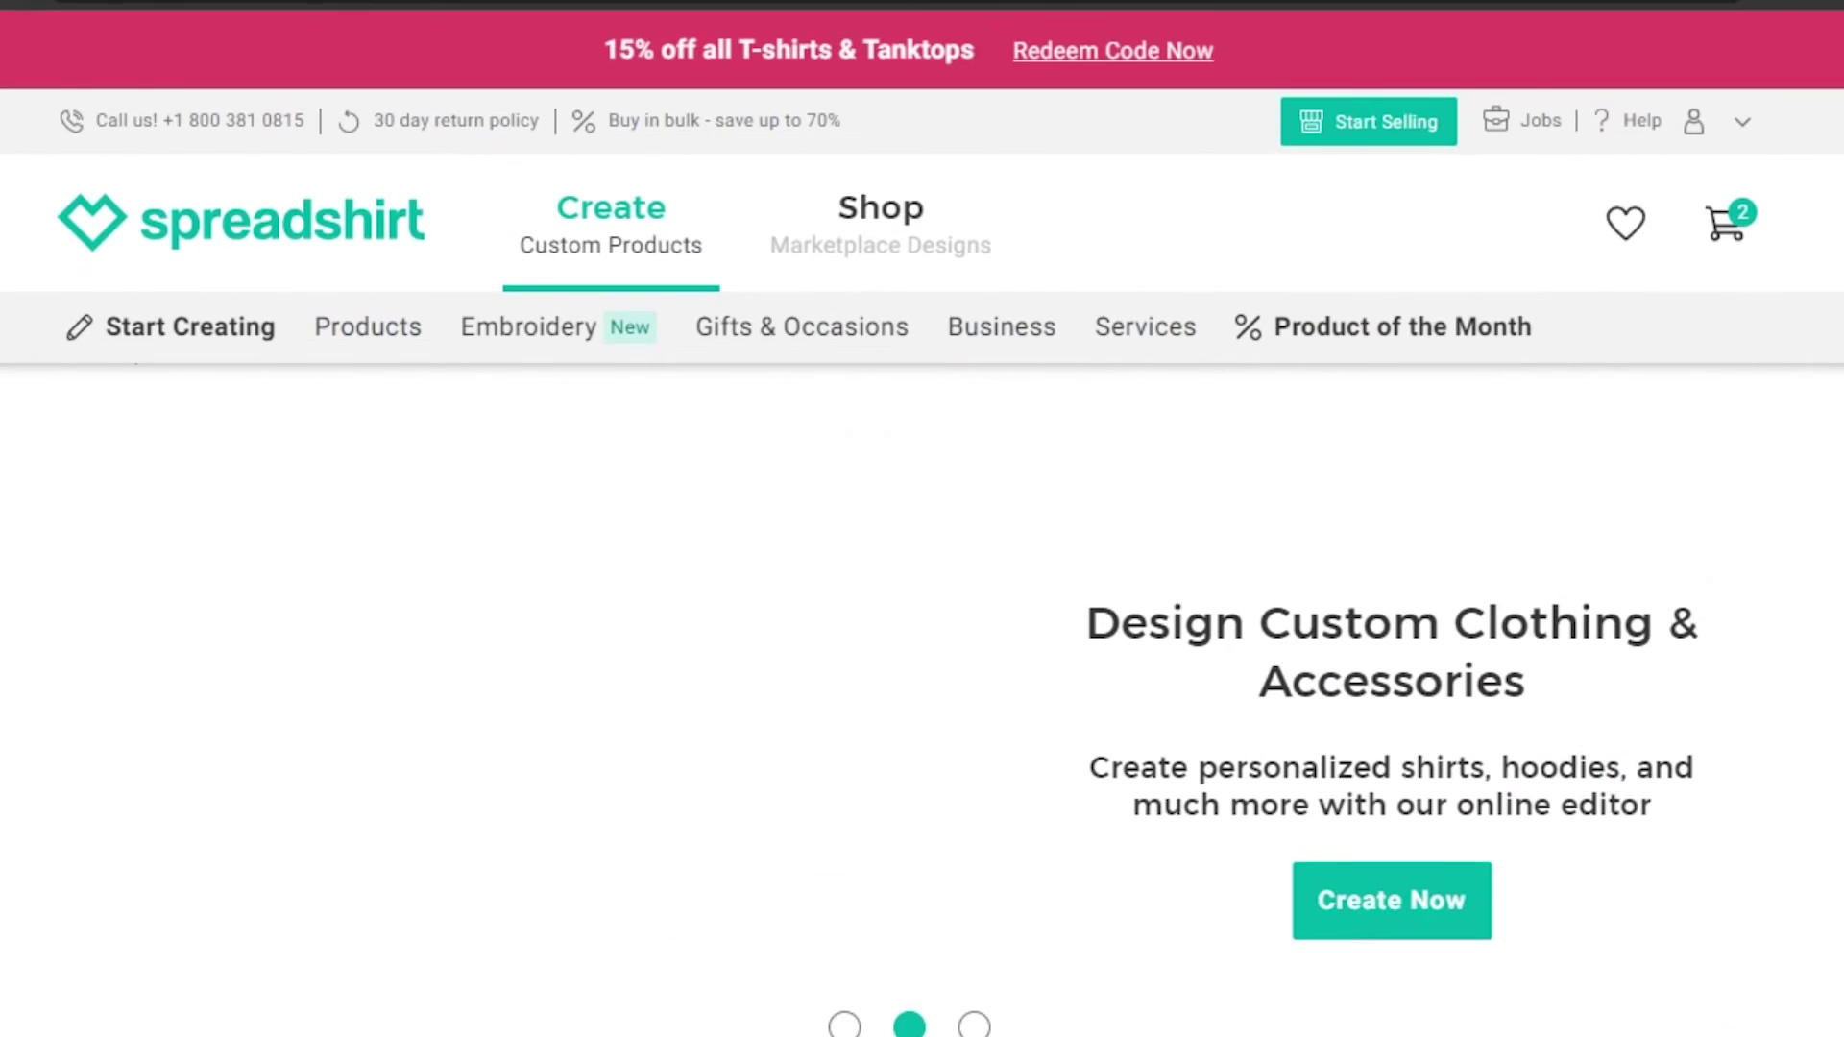
{"action": "scroll", "coordinate": [922, 673], "scroll_direction": "up", "scroll_amount": 1}
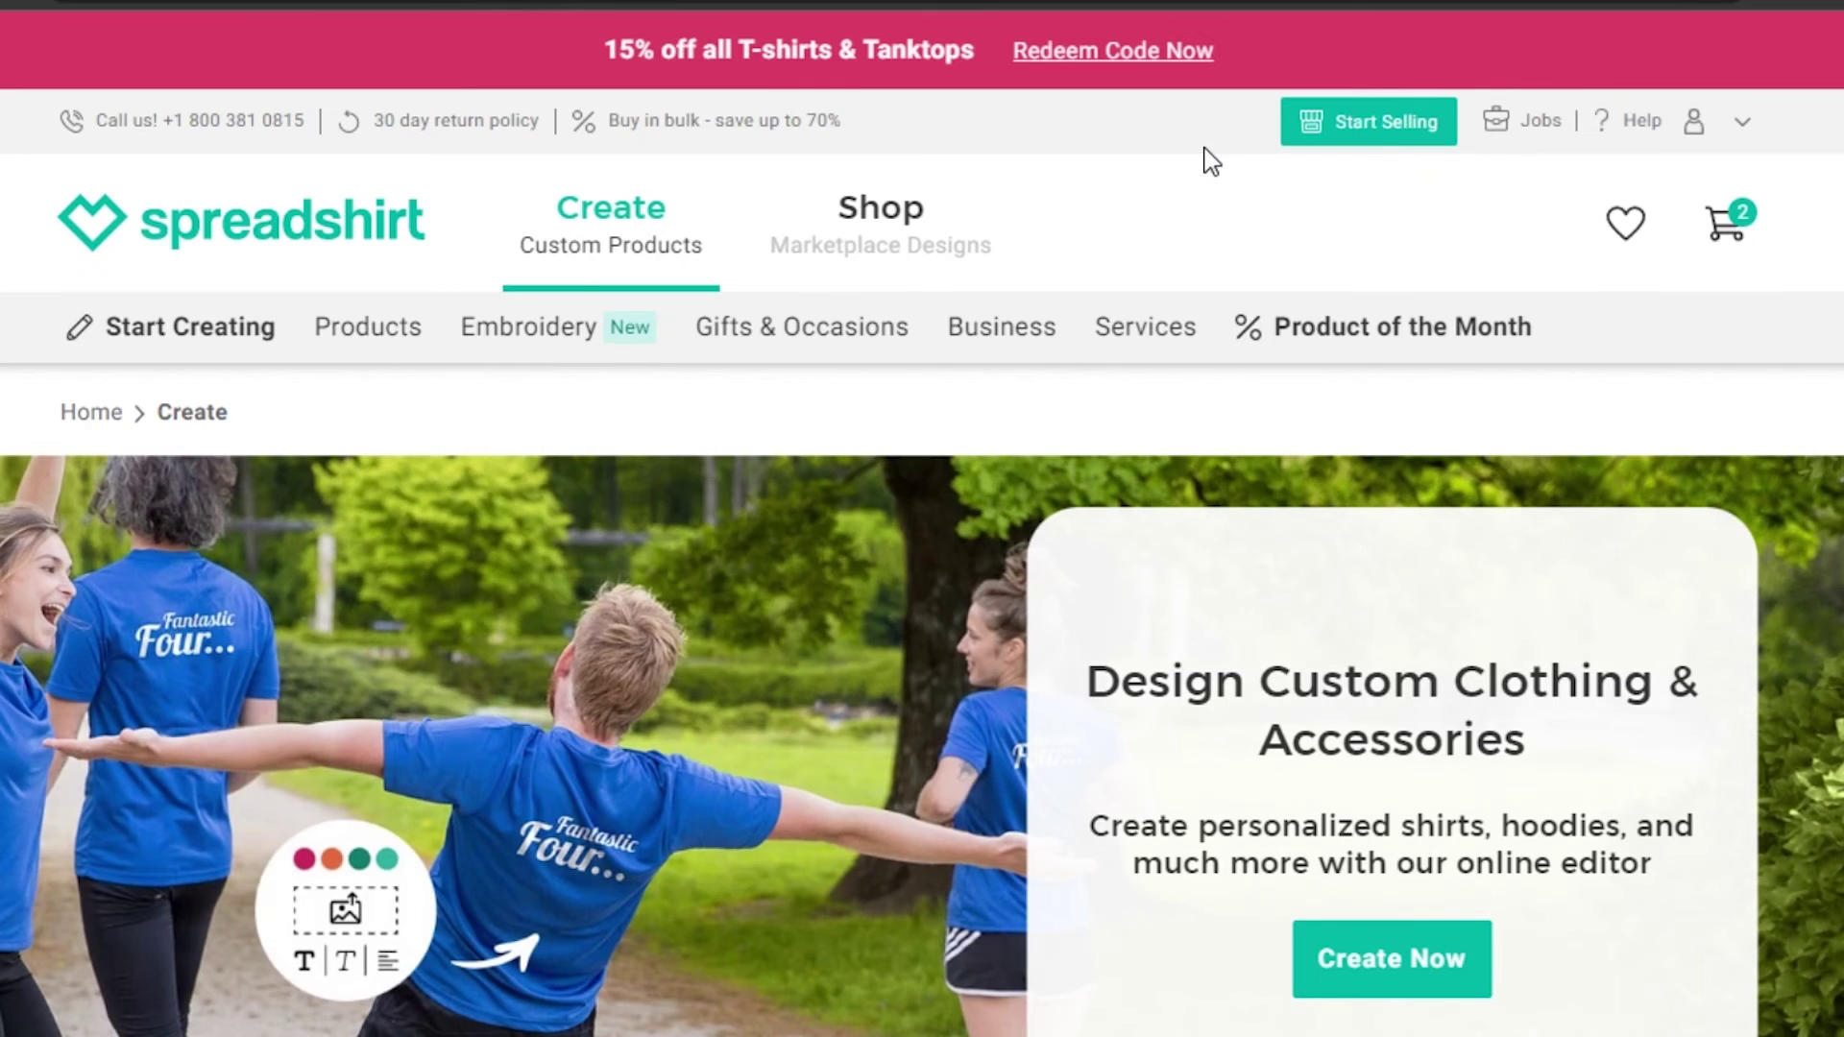
{"action": "mouse_move", "coordinate": [802, 326]}
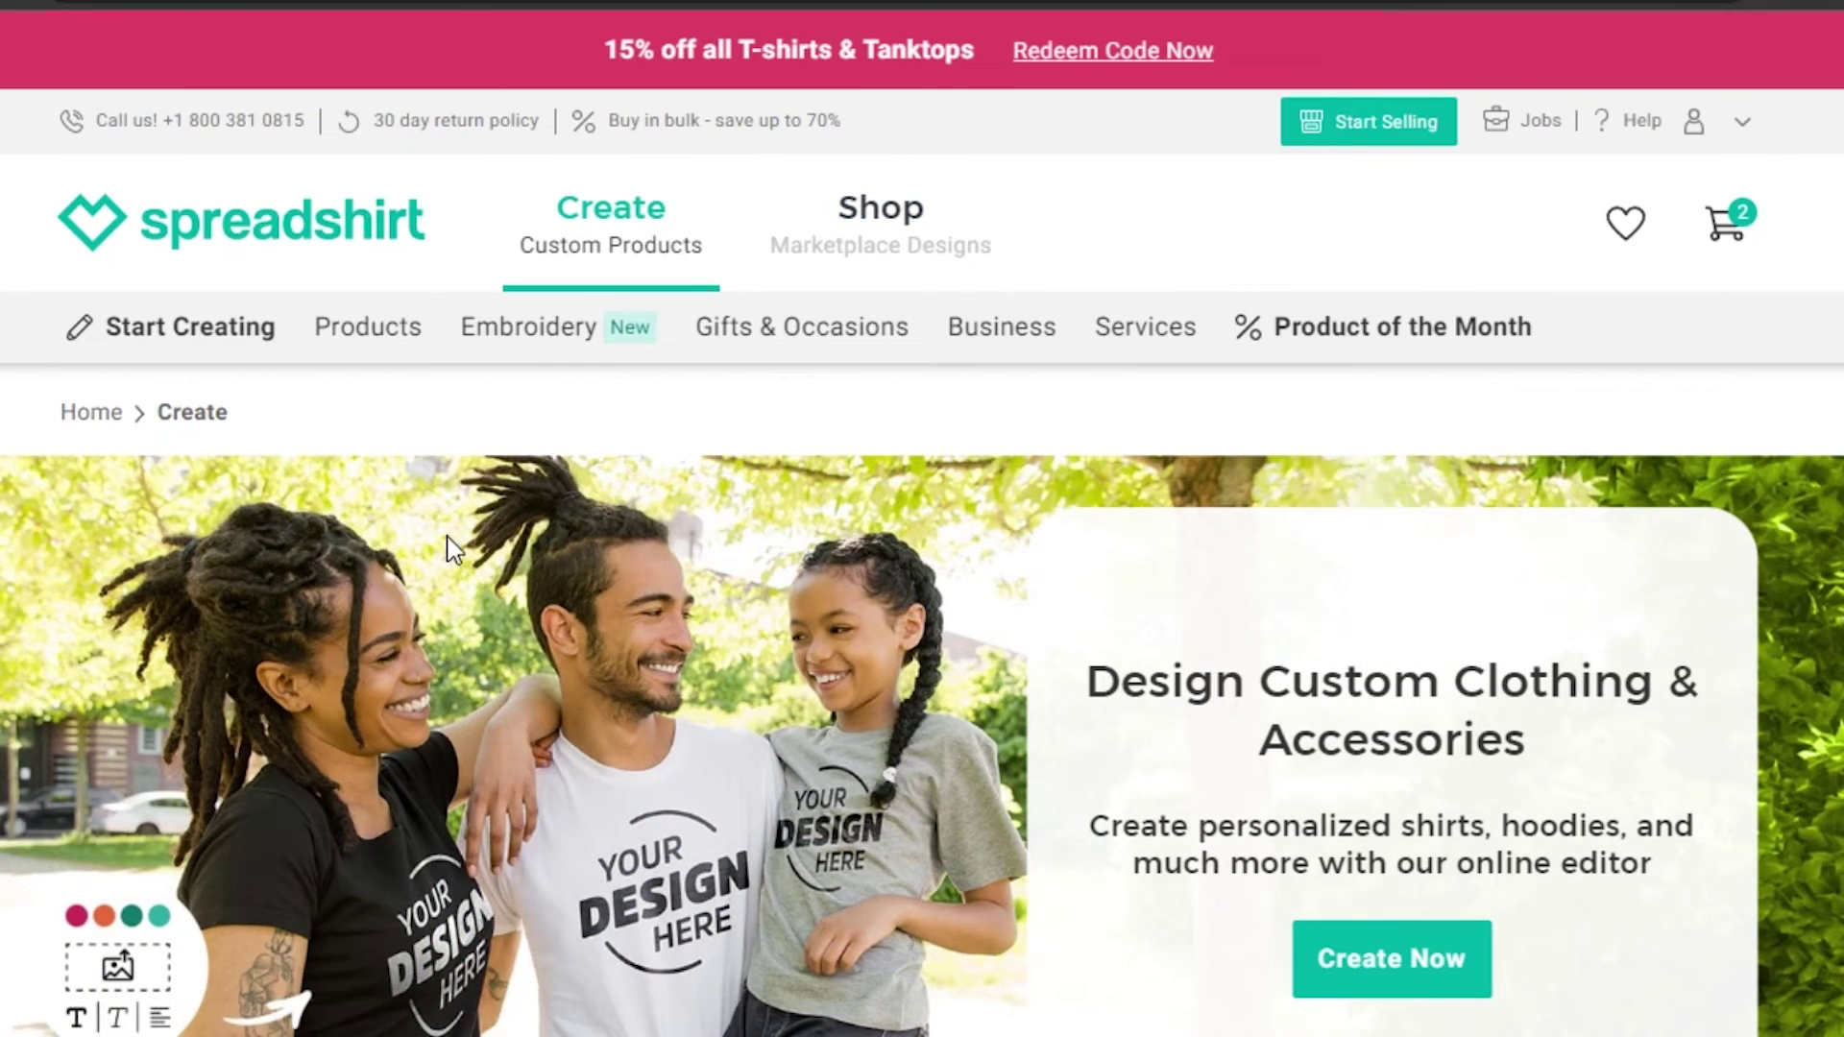
Step: Return to the Shop page and scroll down to the See the Trend tiles
{"action": "left_click", "coordinate": [844, 257]}
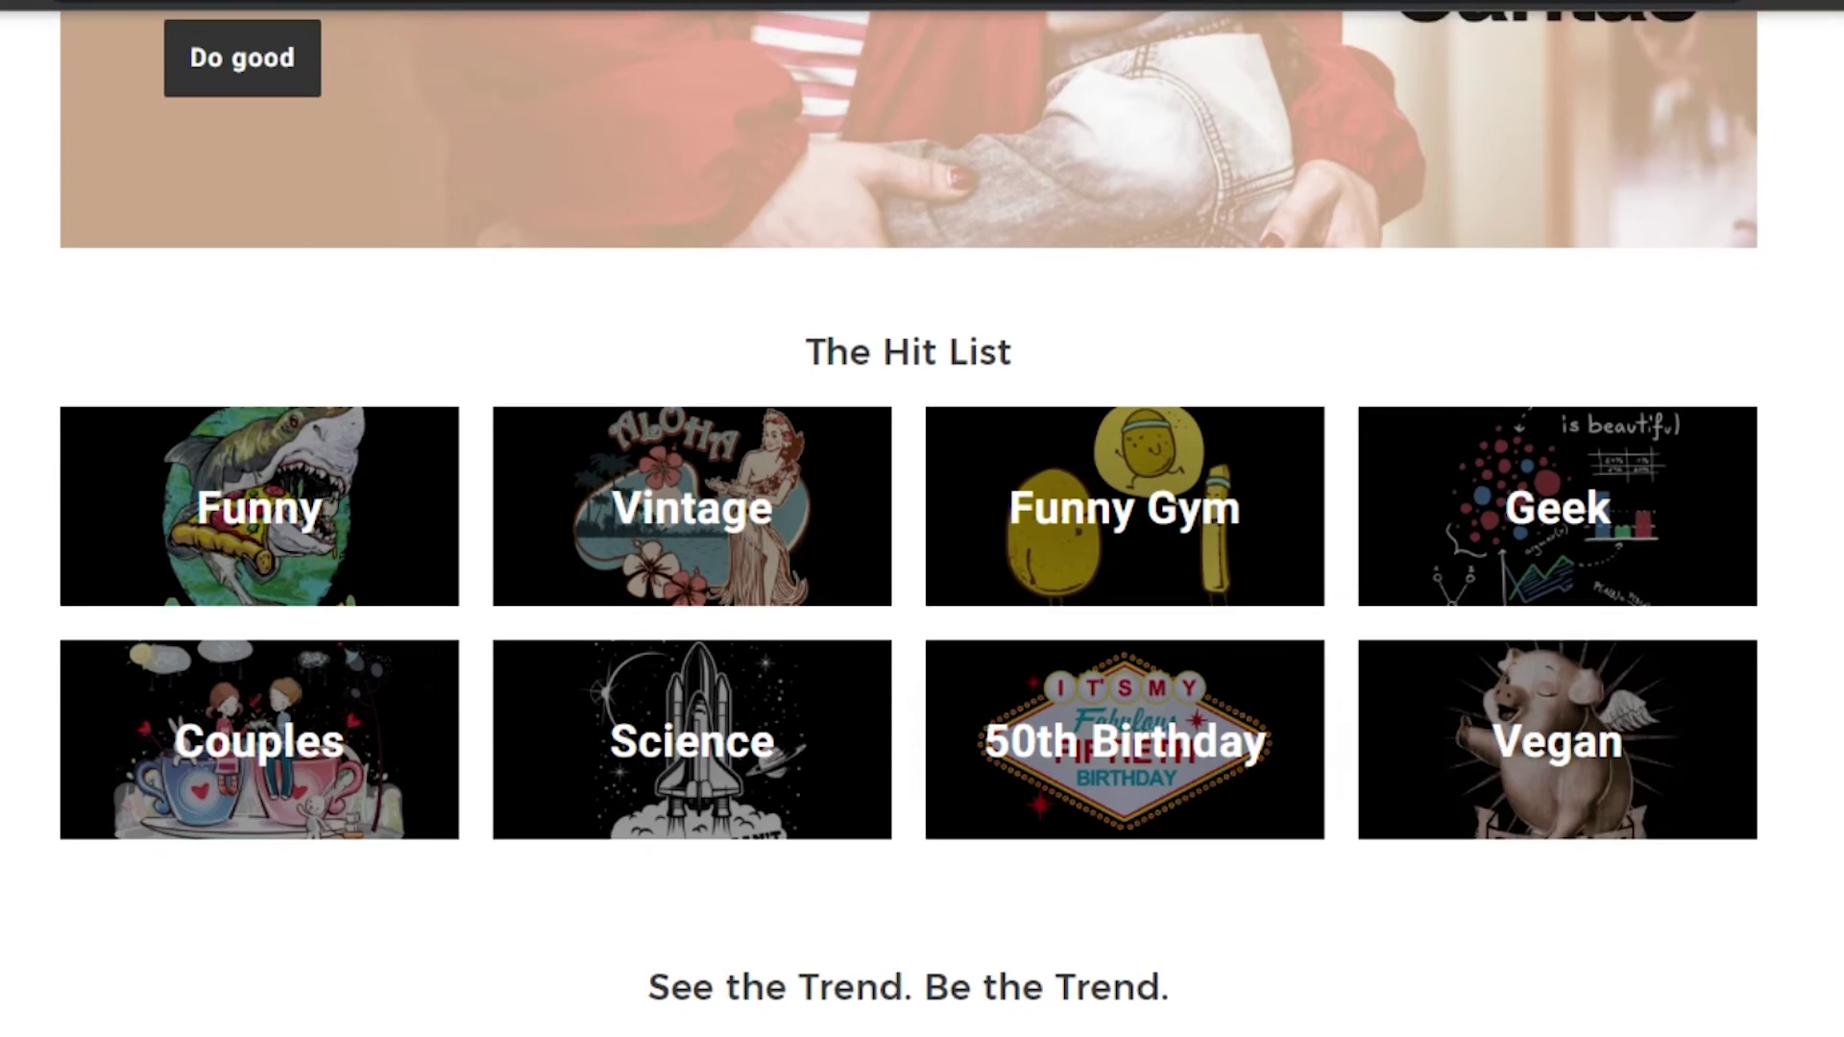
{"action": "scroll", "coordinate": [908, 523], "scroll_direction": "down", "scroll_amount": 2}
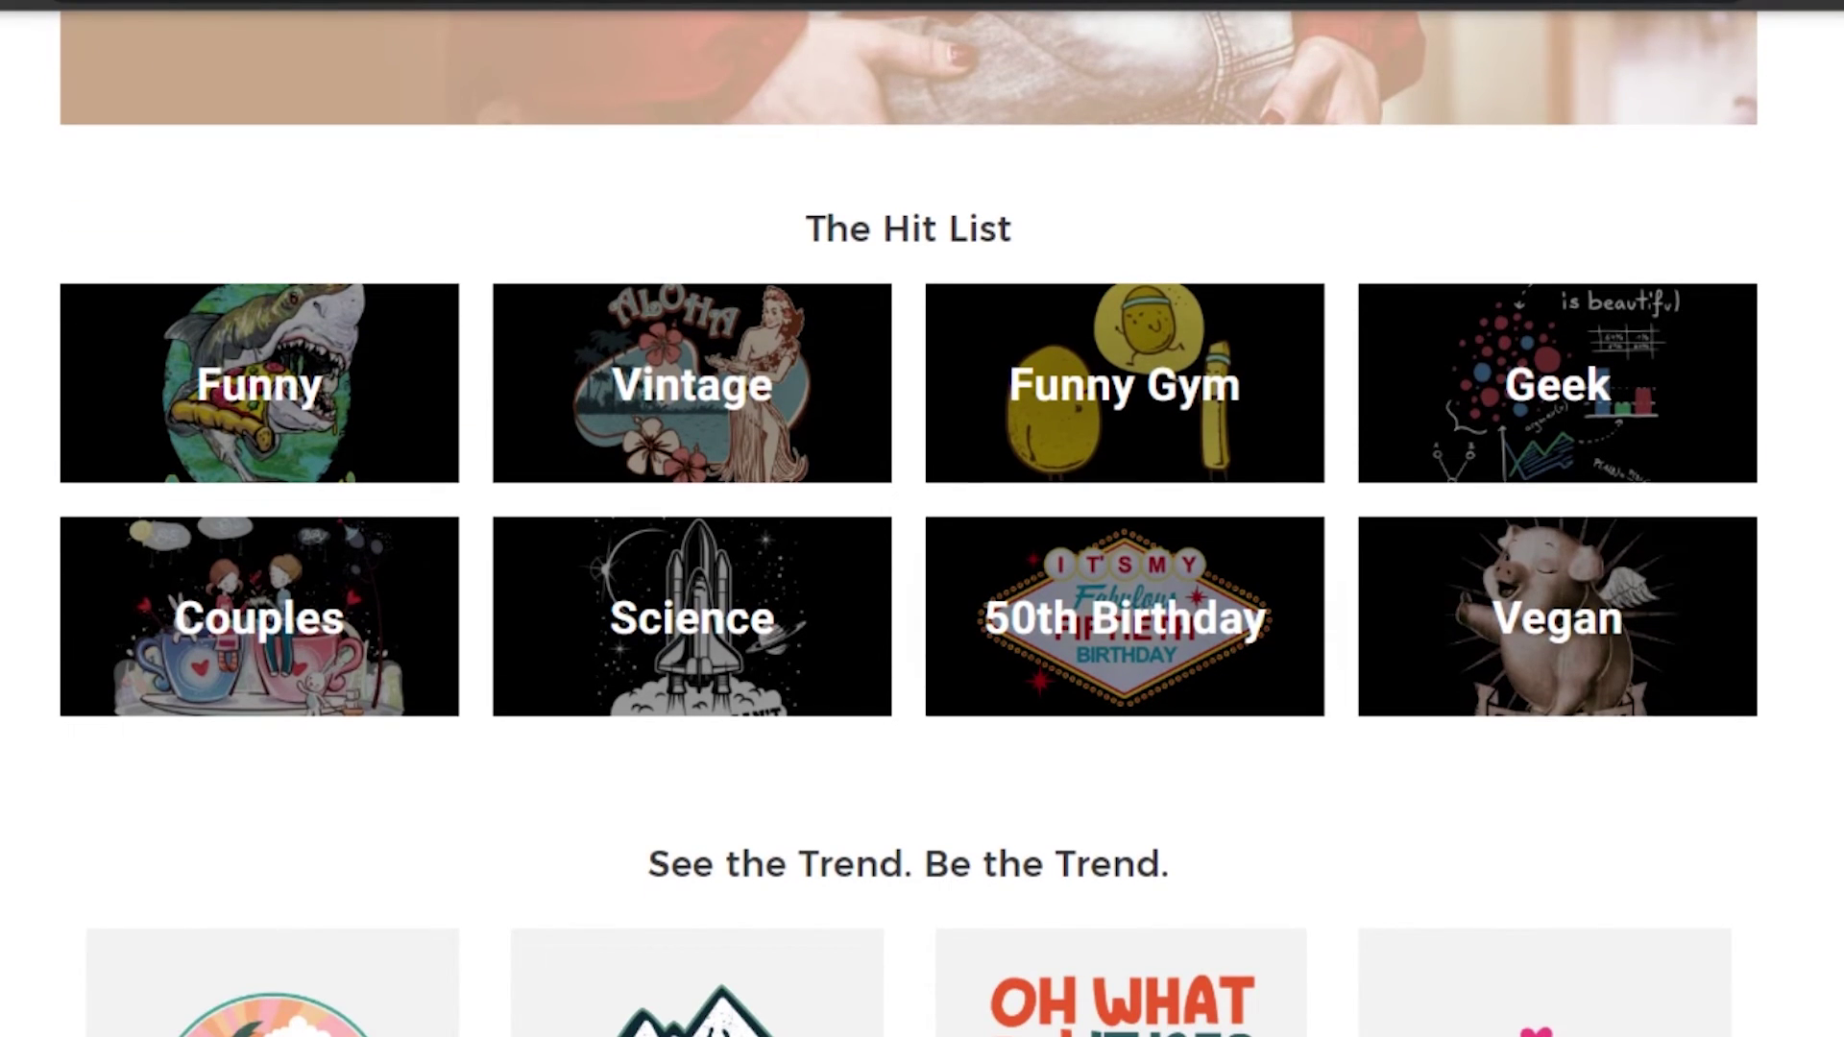
{"action": "scroll", "coordinate": [908, 523], "scroll_direction": "down", "scroll_amount": 9}
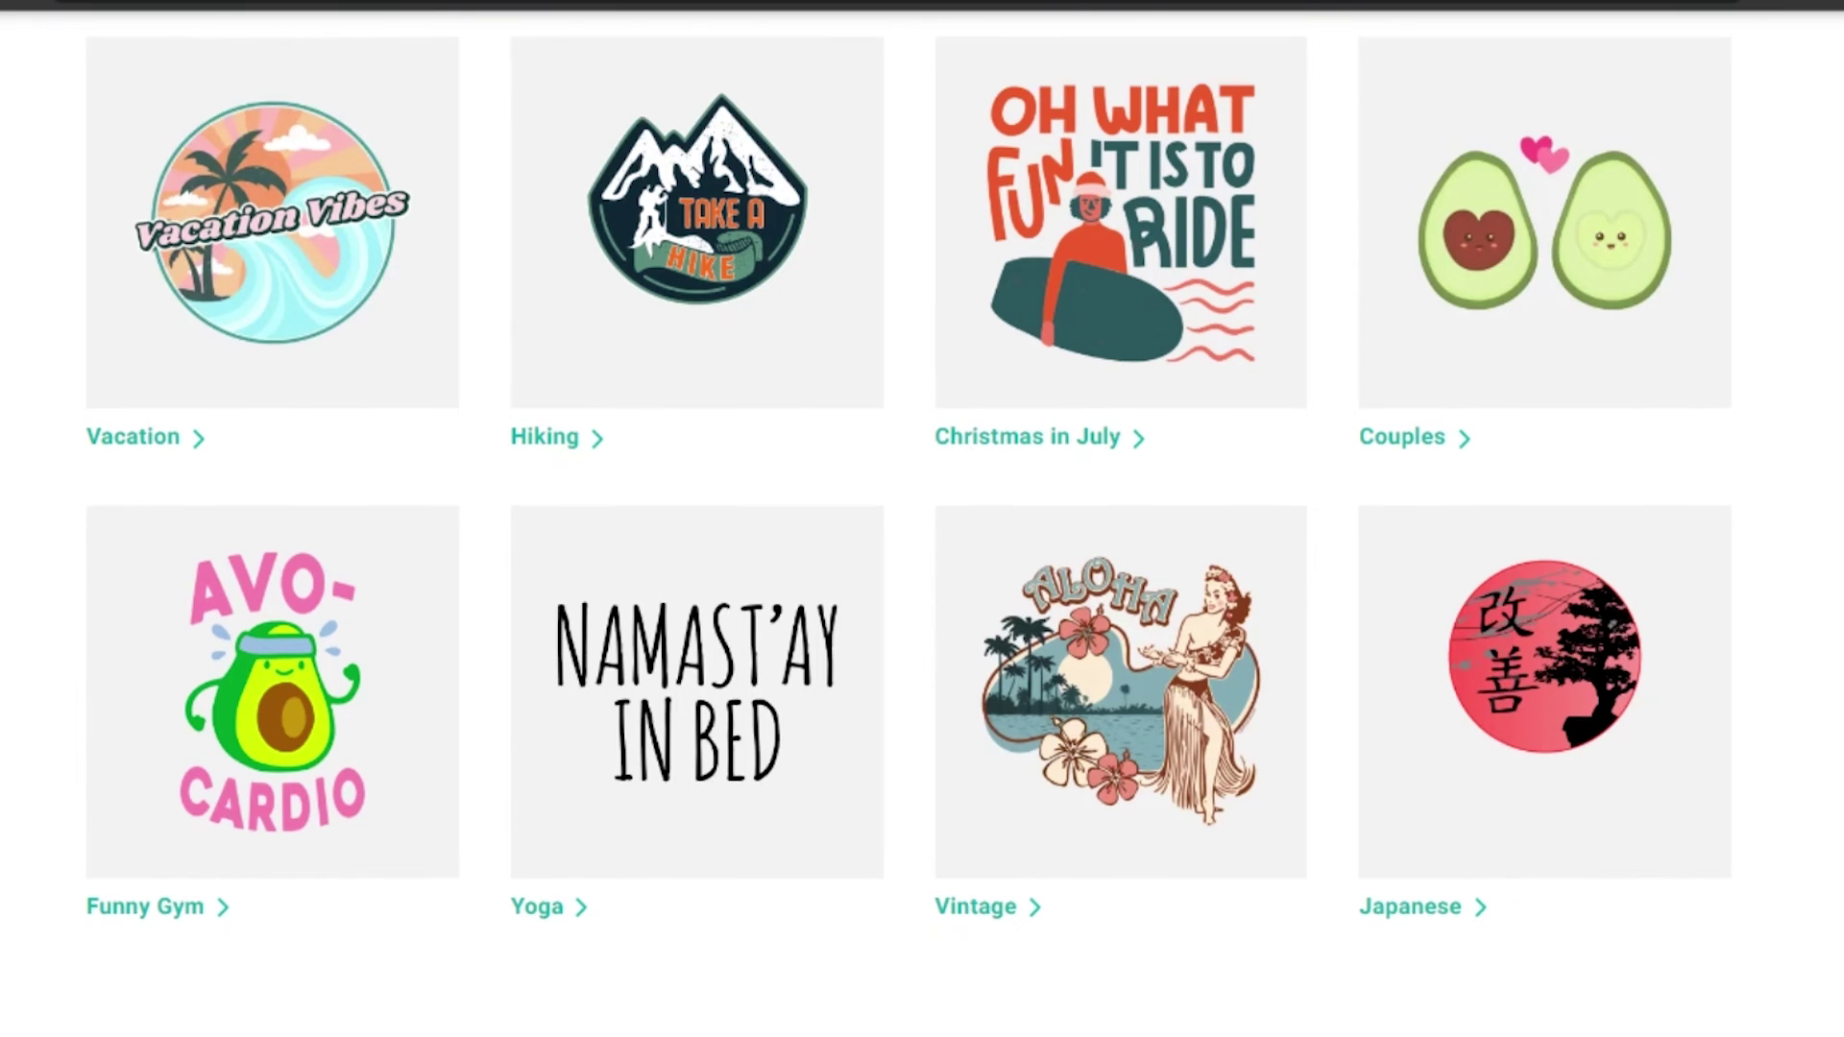
{"action": "scroll", "coordinate": [1720, 618], "scroll_direction": "down", "scroll_amount": 3}
Step: Open the Japanese category and browse its products, such as the $59.99 Unisex Two-Tone Hoodie
{"action": "left_click", "coordinate": [1623, 613]}
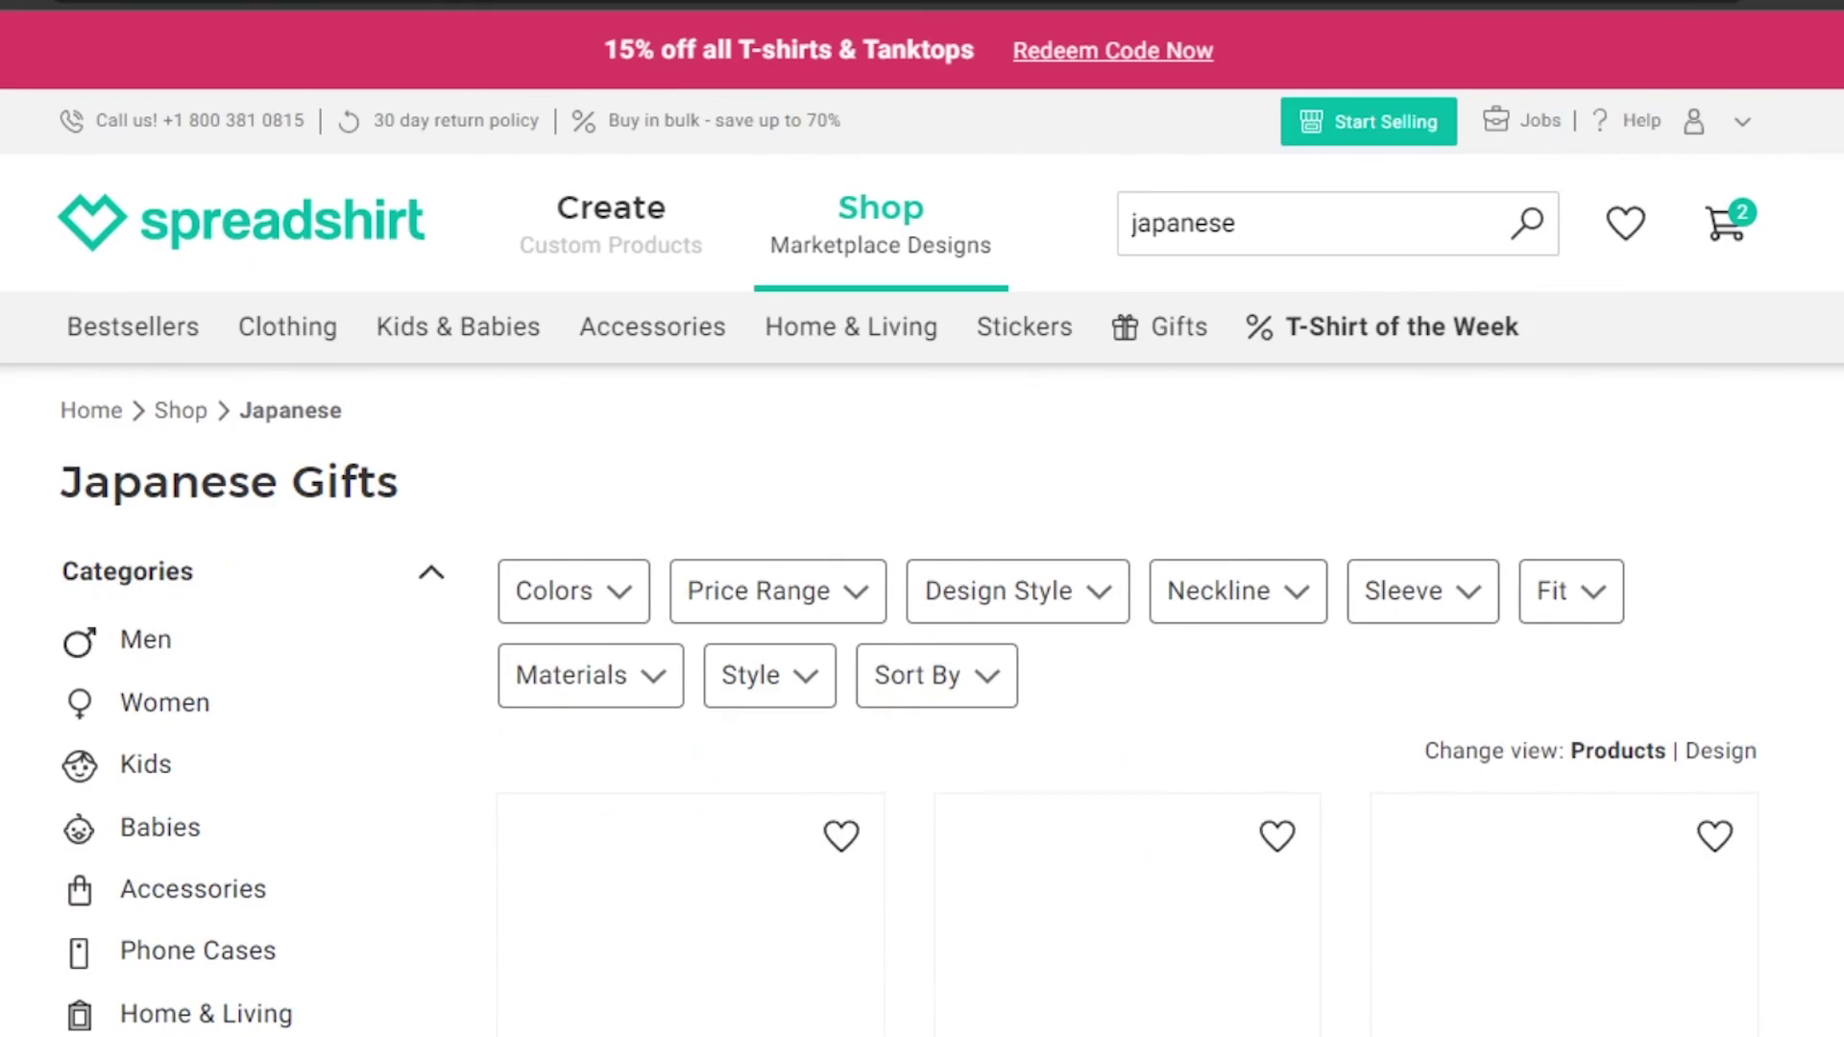
{"action": "scroll", "coordinate": [1128, 615], "scroll_direction": "down", "scroll_amount": 20}
{"action": "scroll", "coordinate": [1127, 615], "scroll_direction": "up", "scroll_amount": 3}
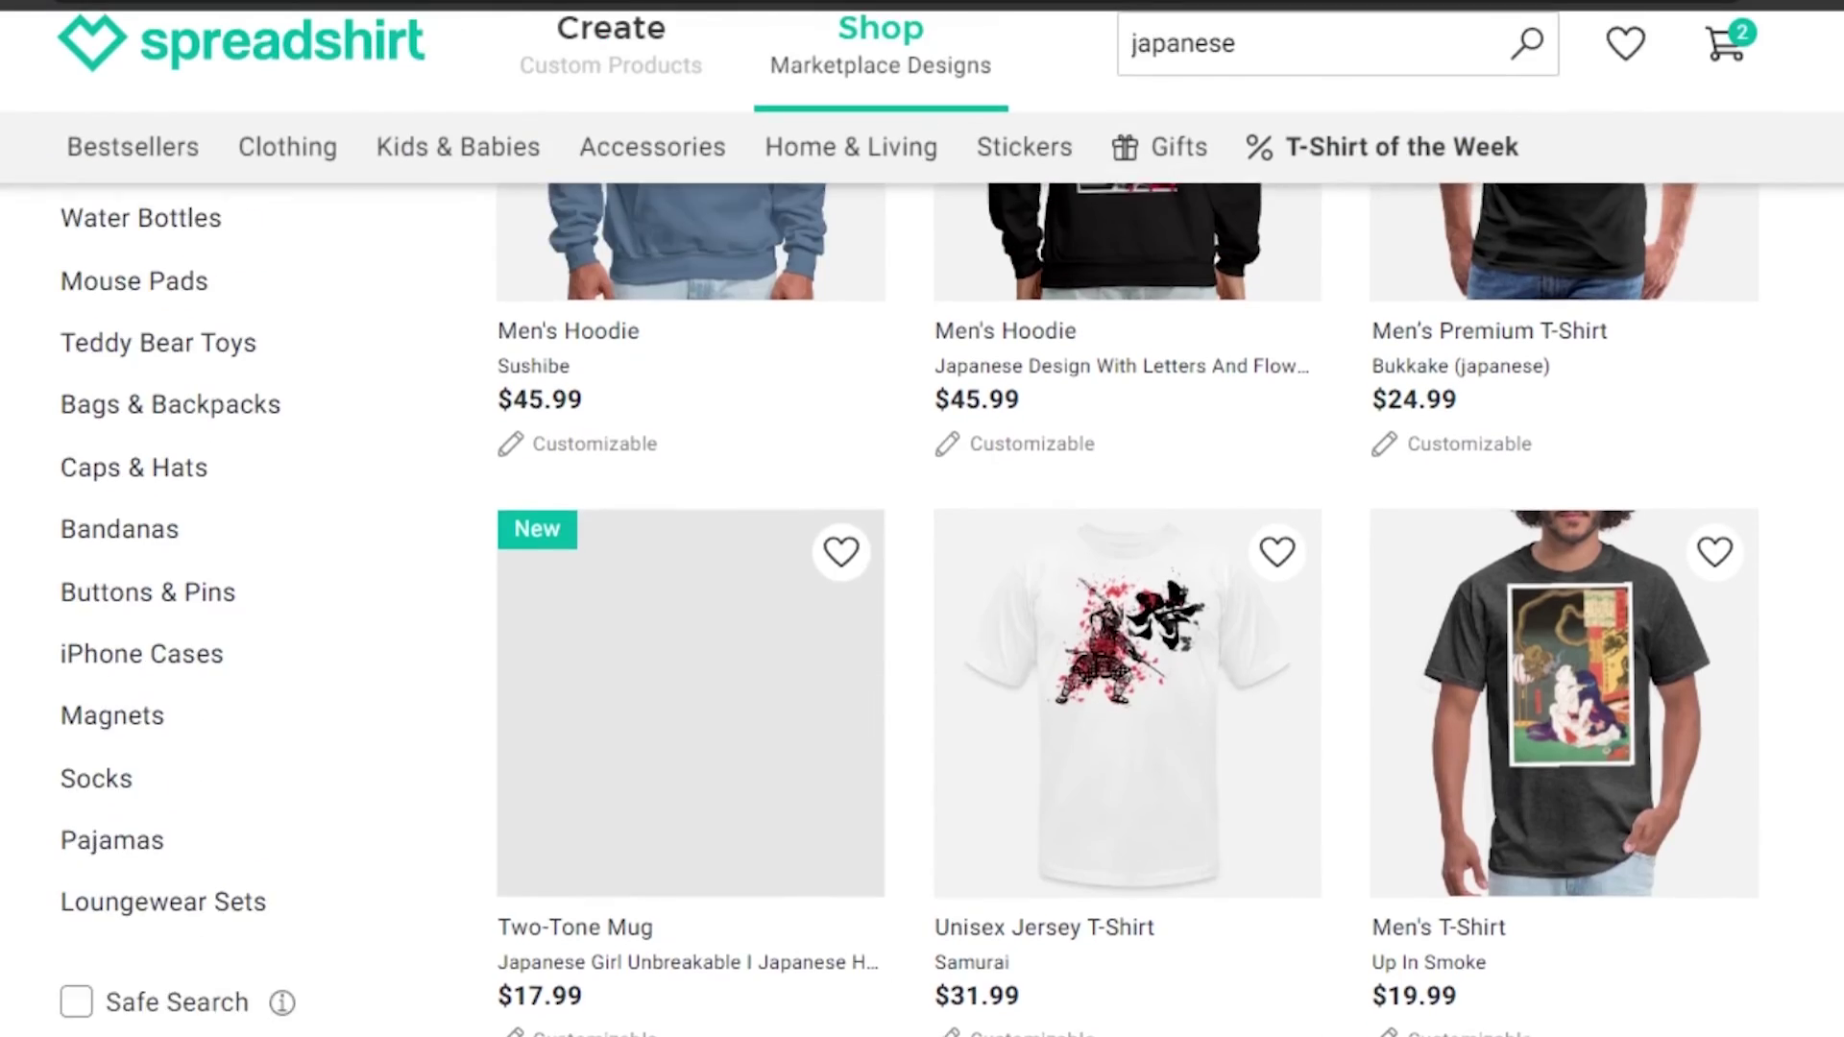
{"action": "scroll", "coordinate": [1128, 615], "scroll_direction": "up", "scroll_amount": 15}
{"action": "scroll", "coordinate": [1128, 614], "scroll_direction": "down", "scroll_amount": 11}
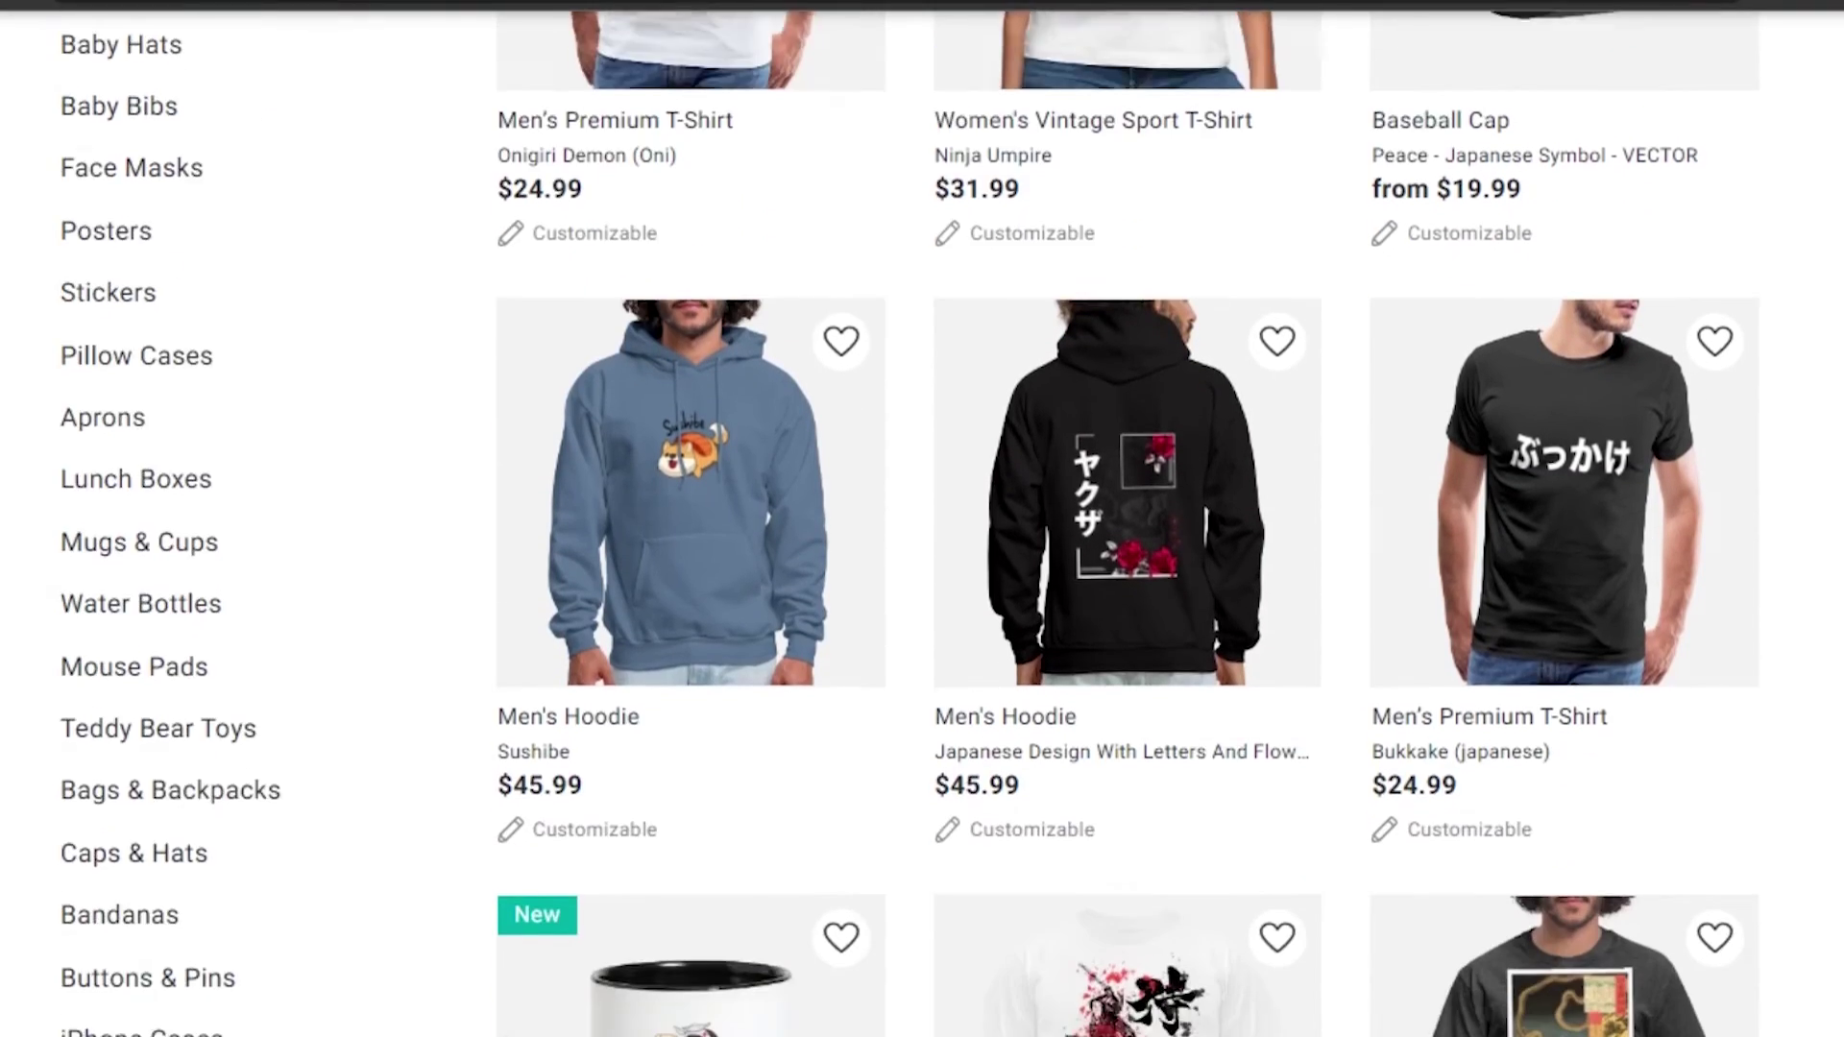
{"action": "scroll", "coordinate": [1127, 615], "scroll_direction": "down", "scroll_amount": 5}
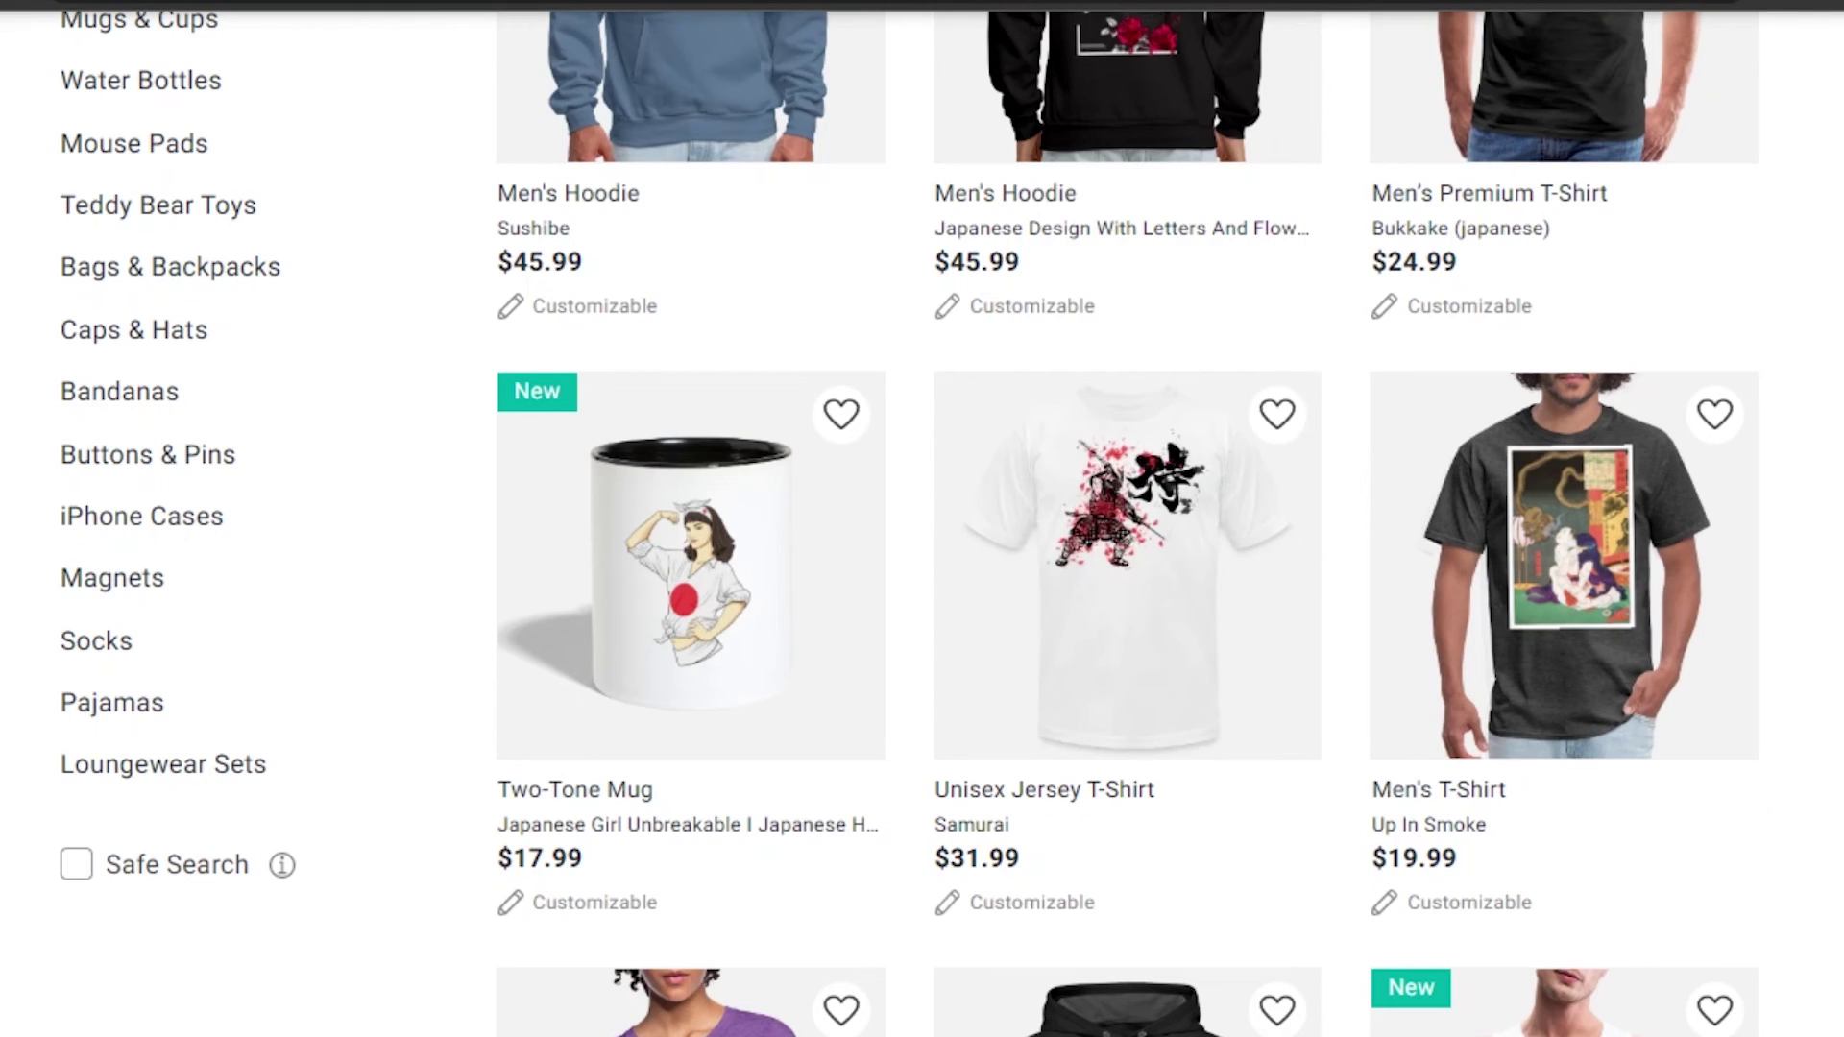
{"action": "scroll", "coordinate": [1128, 566], "scroll_direction": "down", "scroll_amount": 14}
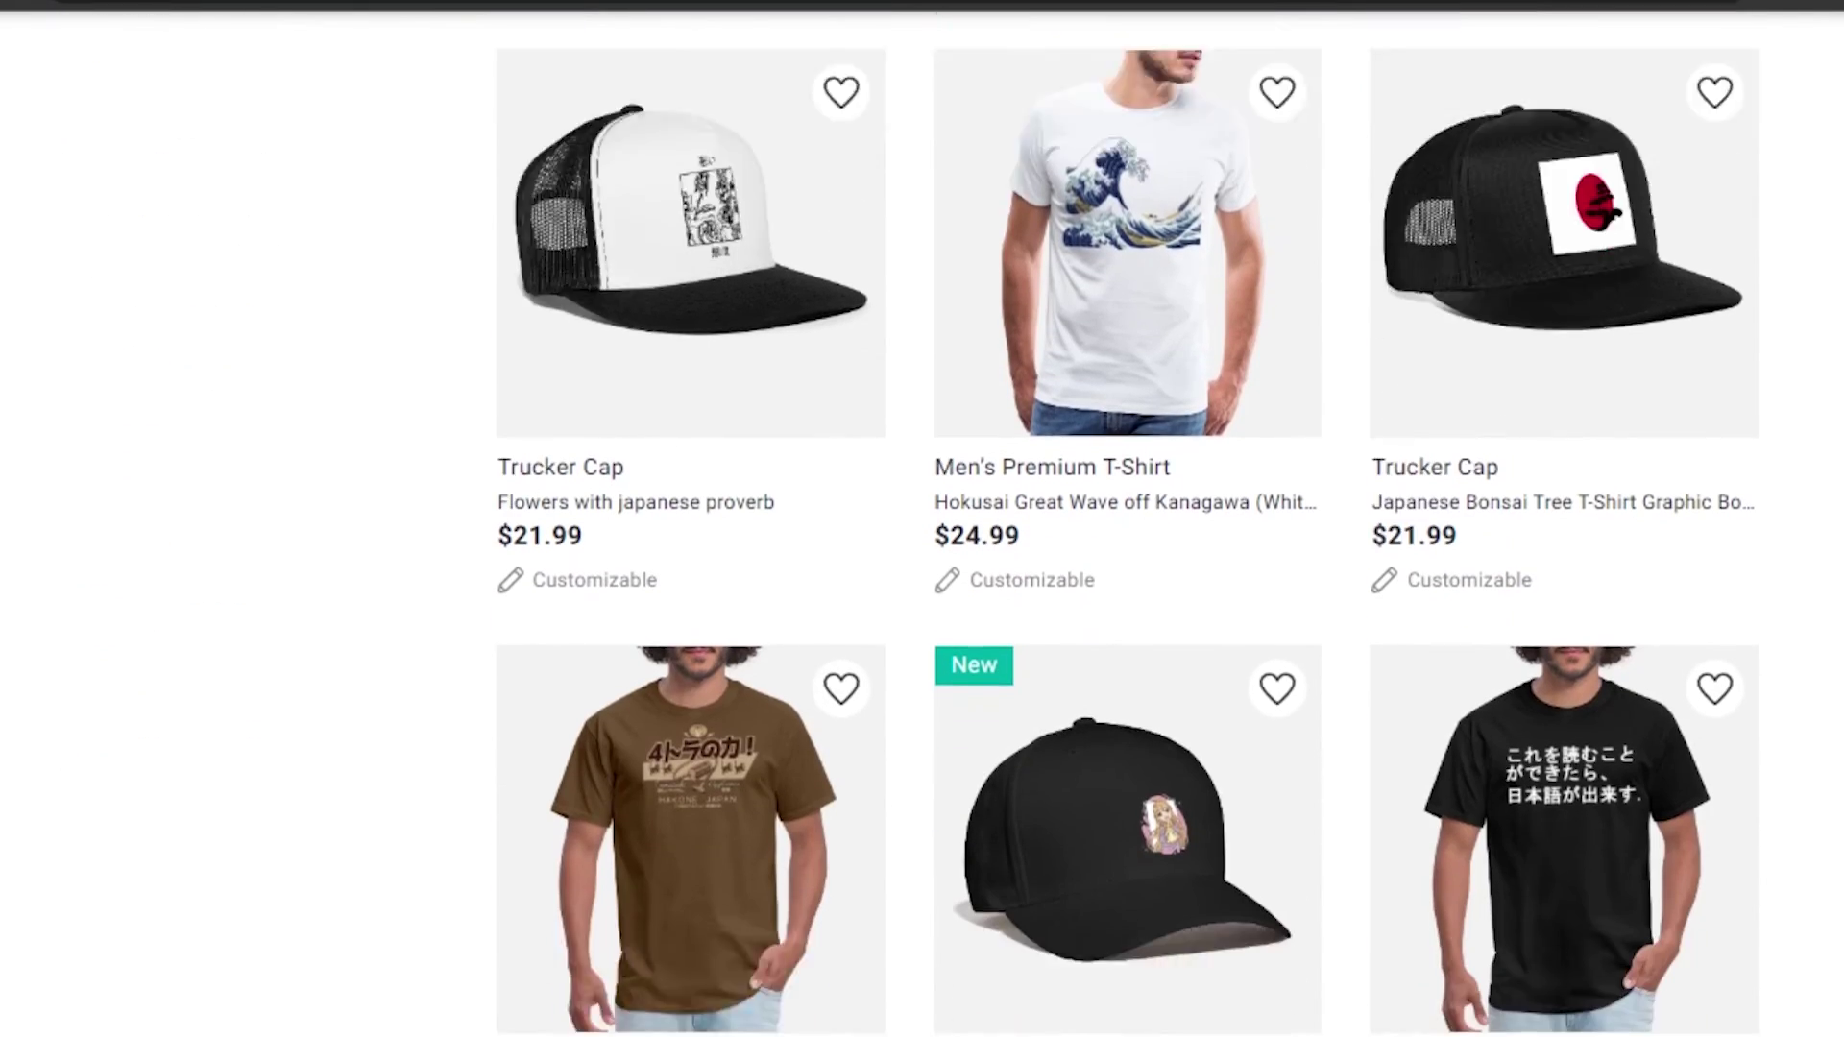
{"action": "scroll", "coordinate": [1128, 567], "scroll_direction": "down", "scroll_amount": 14}
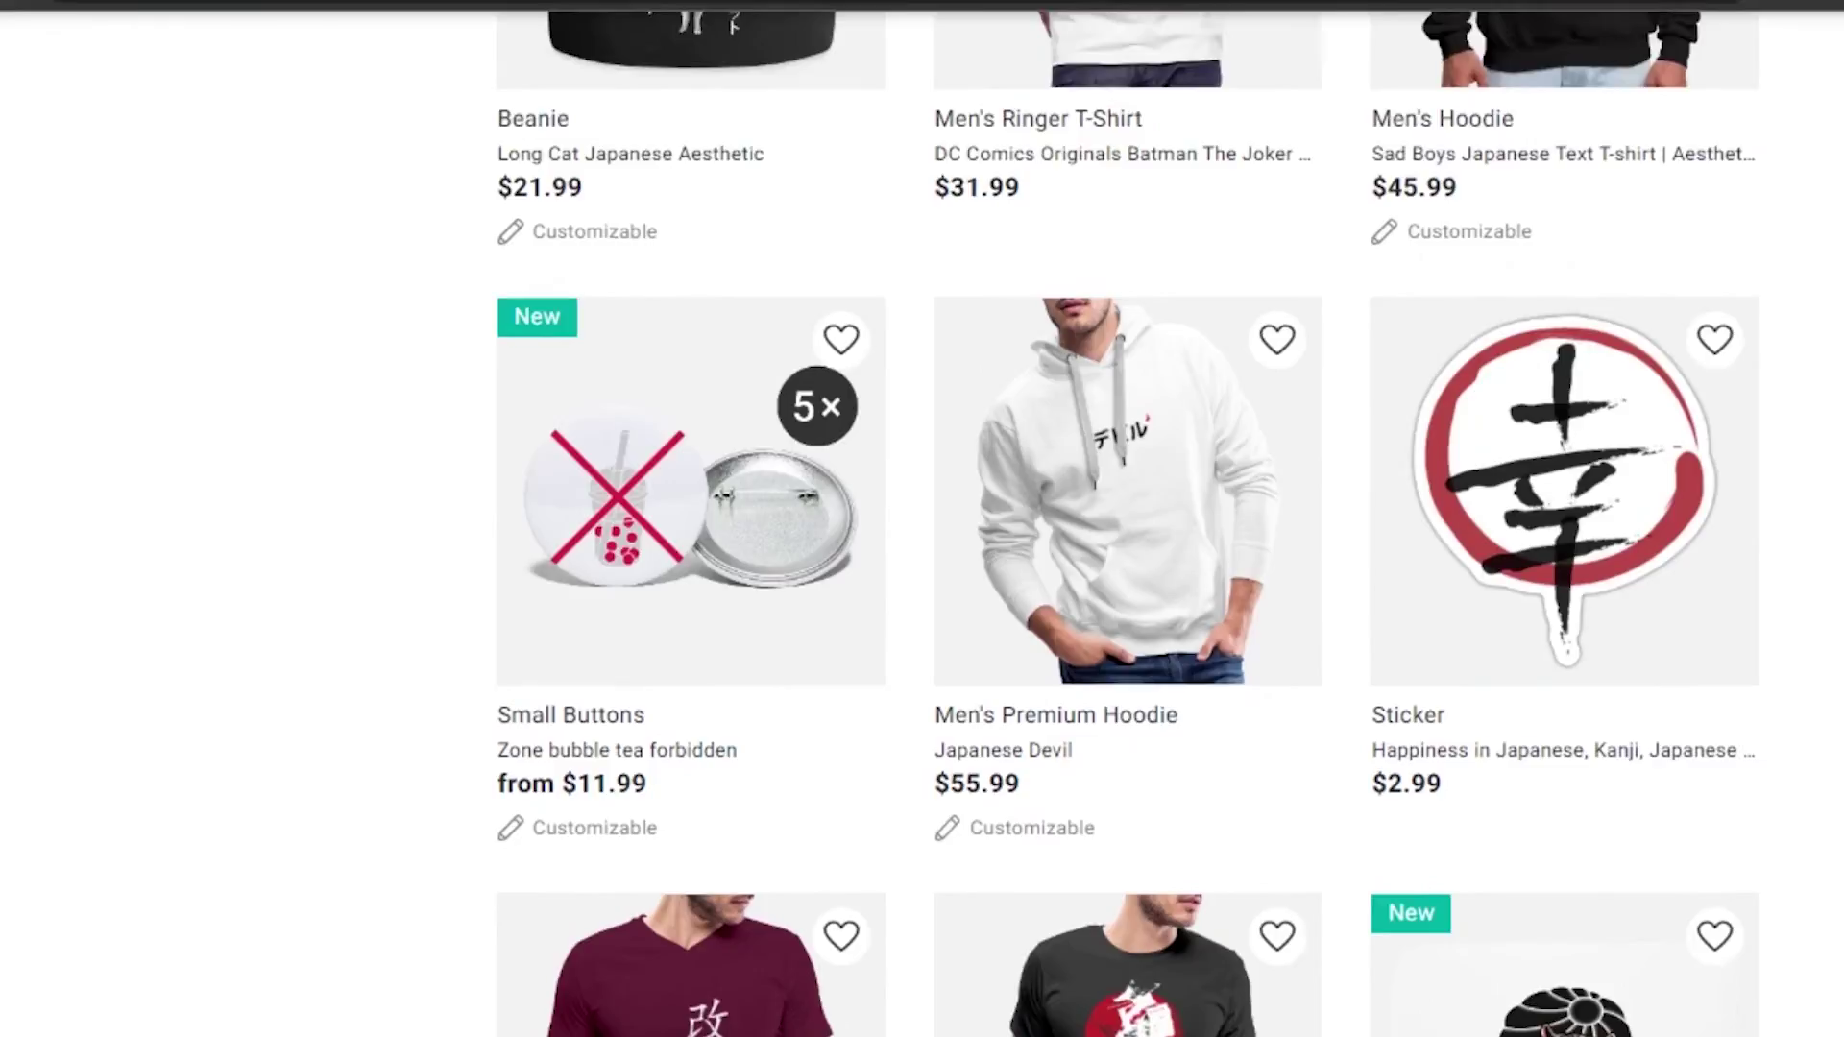
{"action": "scroll", "coordinate": [1128, 567], "scroll_direction": "up", "scroll_amount": 20}
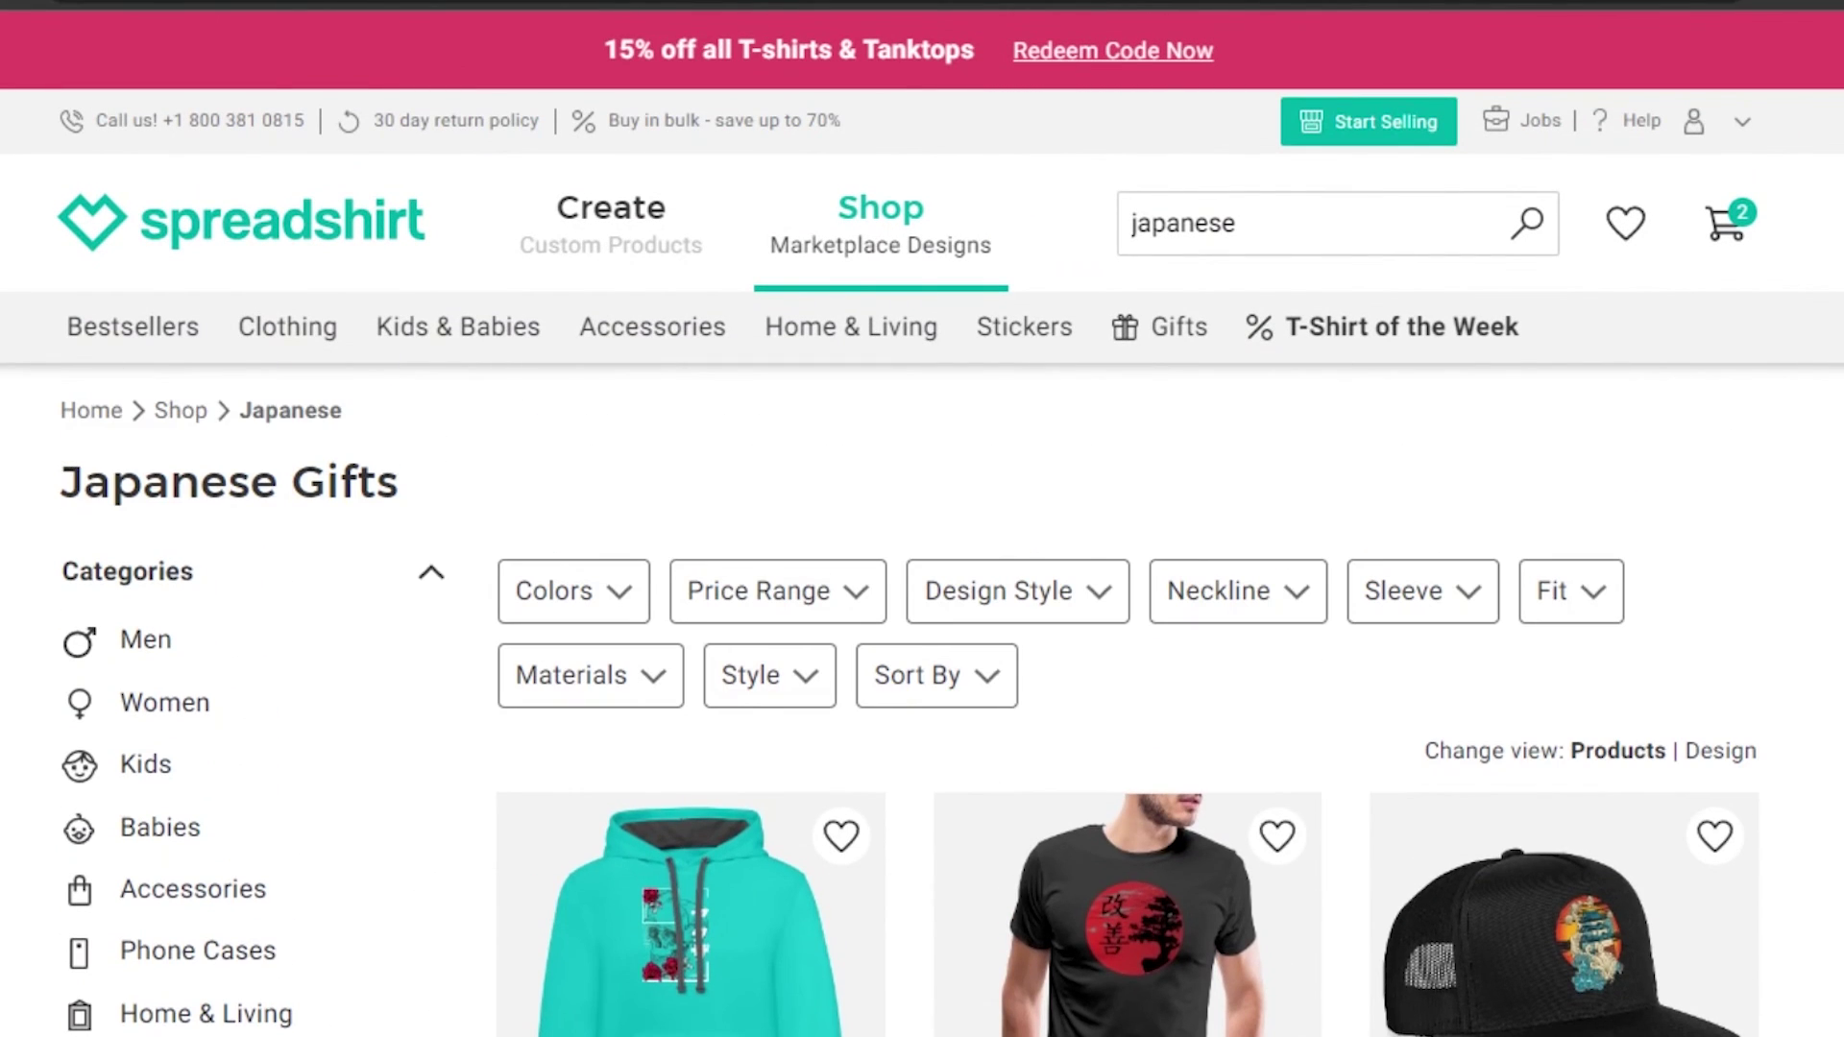
{"action": "scroll", "coordinate": [1127, 566], "scroll_direction": "down", "scroll_amount": 17}
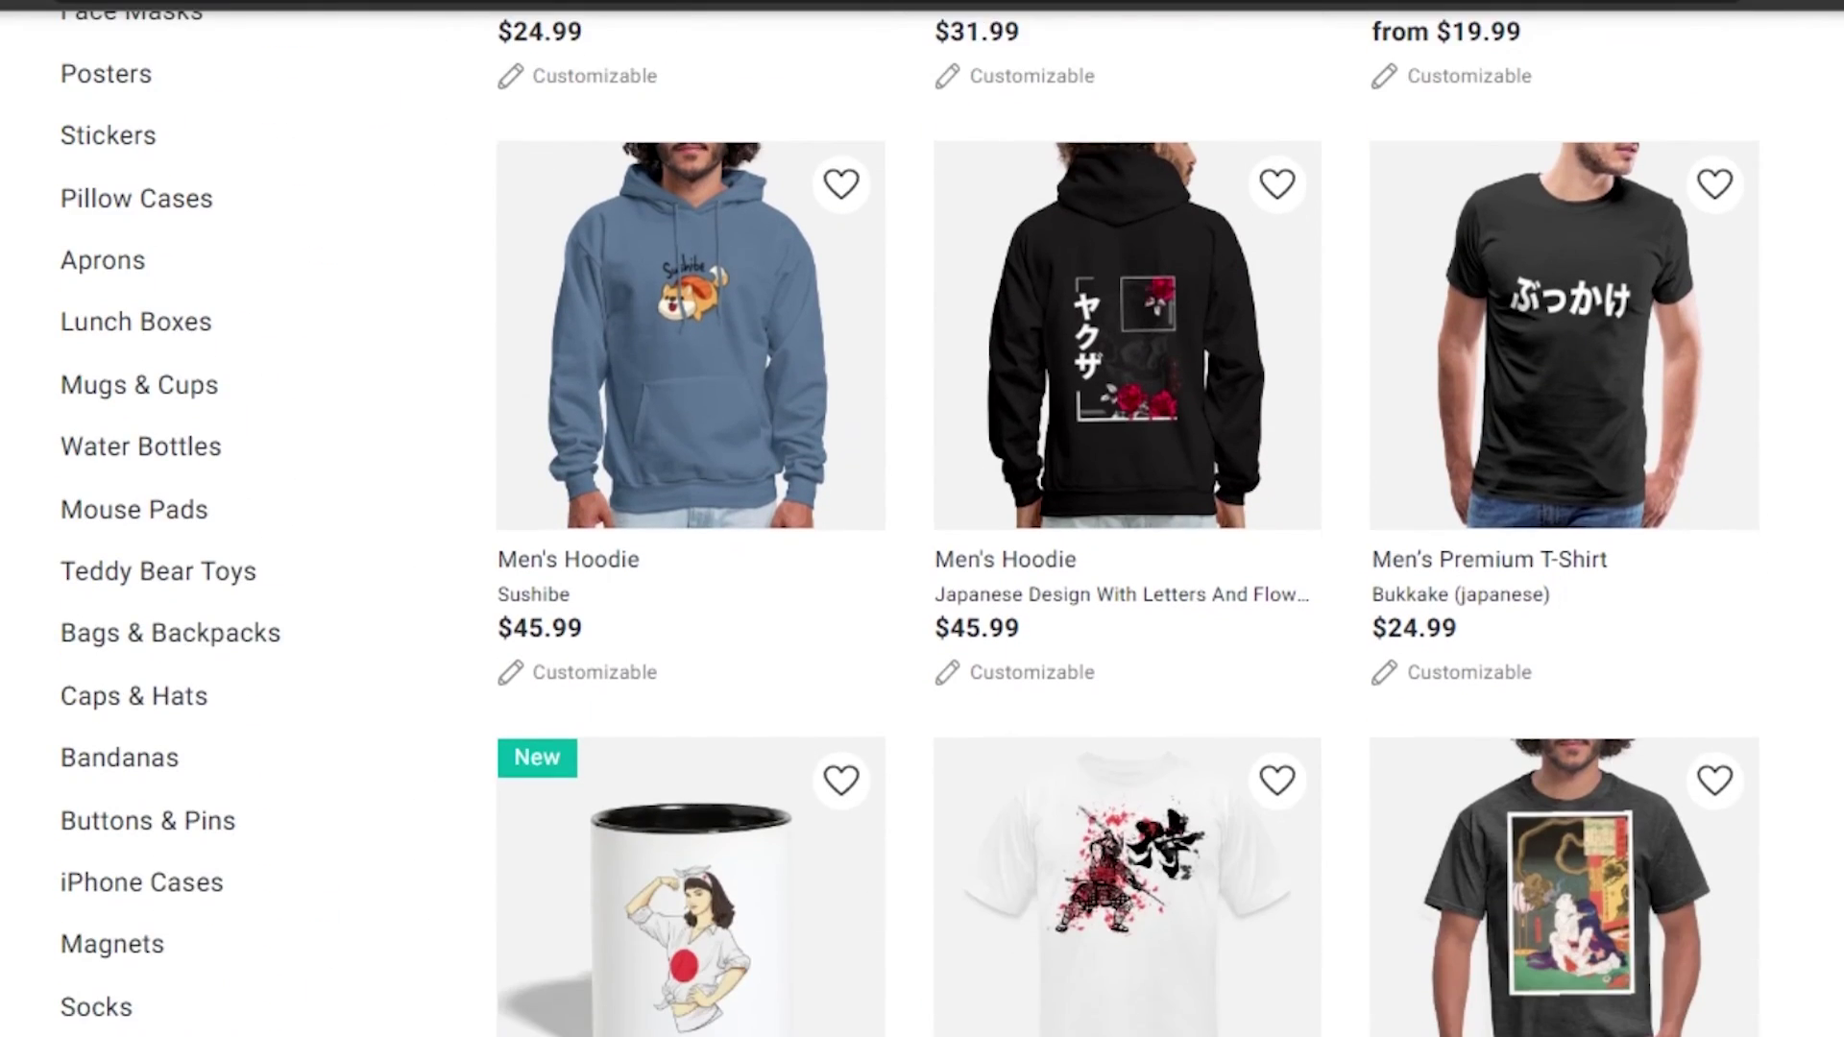
{"action": "scroll", "coordinate": [1128, 567], "scroll_direction": "down", "scroll_amount": 1}
{"action": "scroll", "coordinate": [1127, 567], "scroll_direction": "down", "scroll_amount": 19}
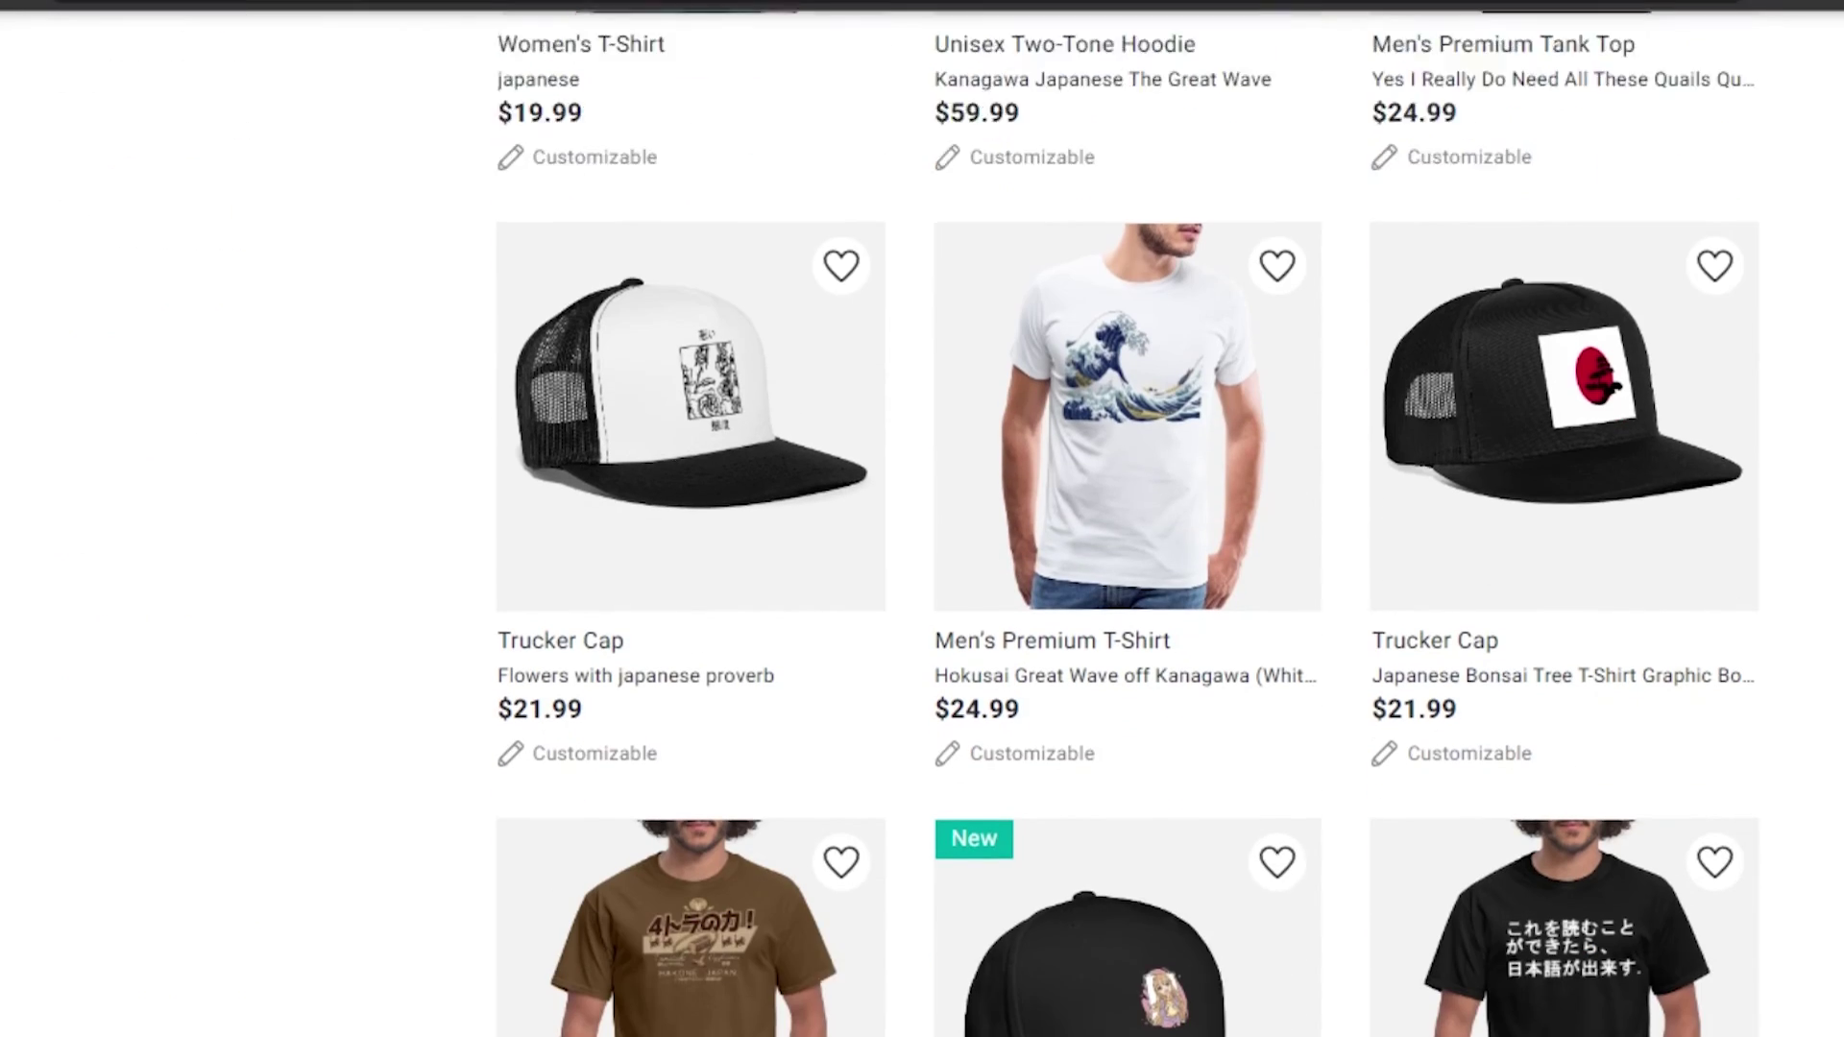
{"action": "scroll", "coordinate": [1128, 566], "scroll_direction": "down", "scroll_amount": 14}
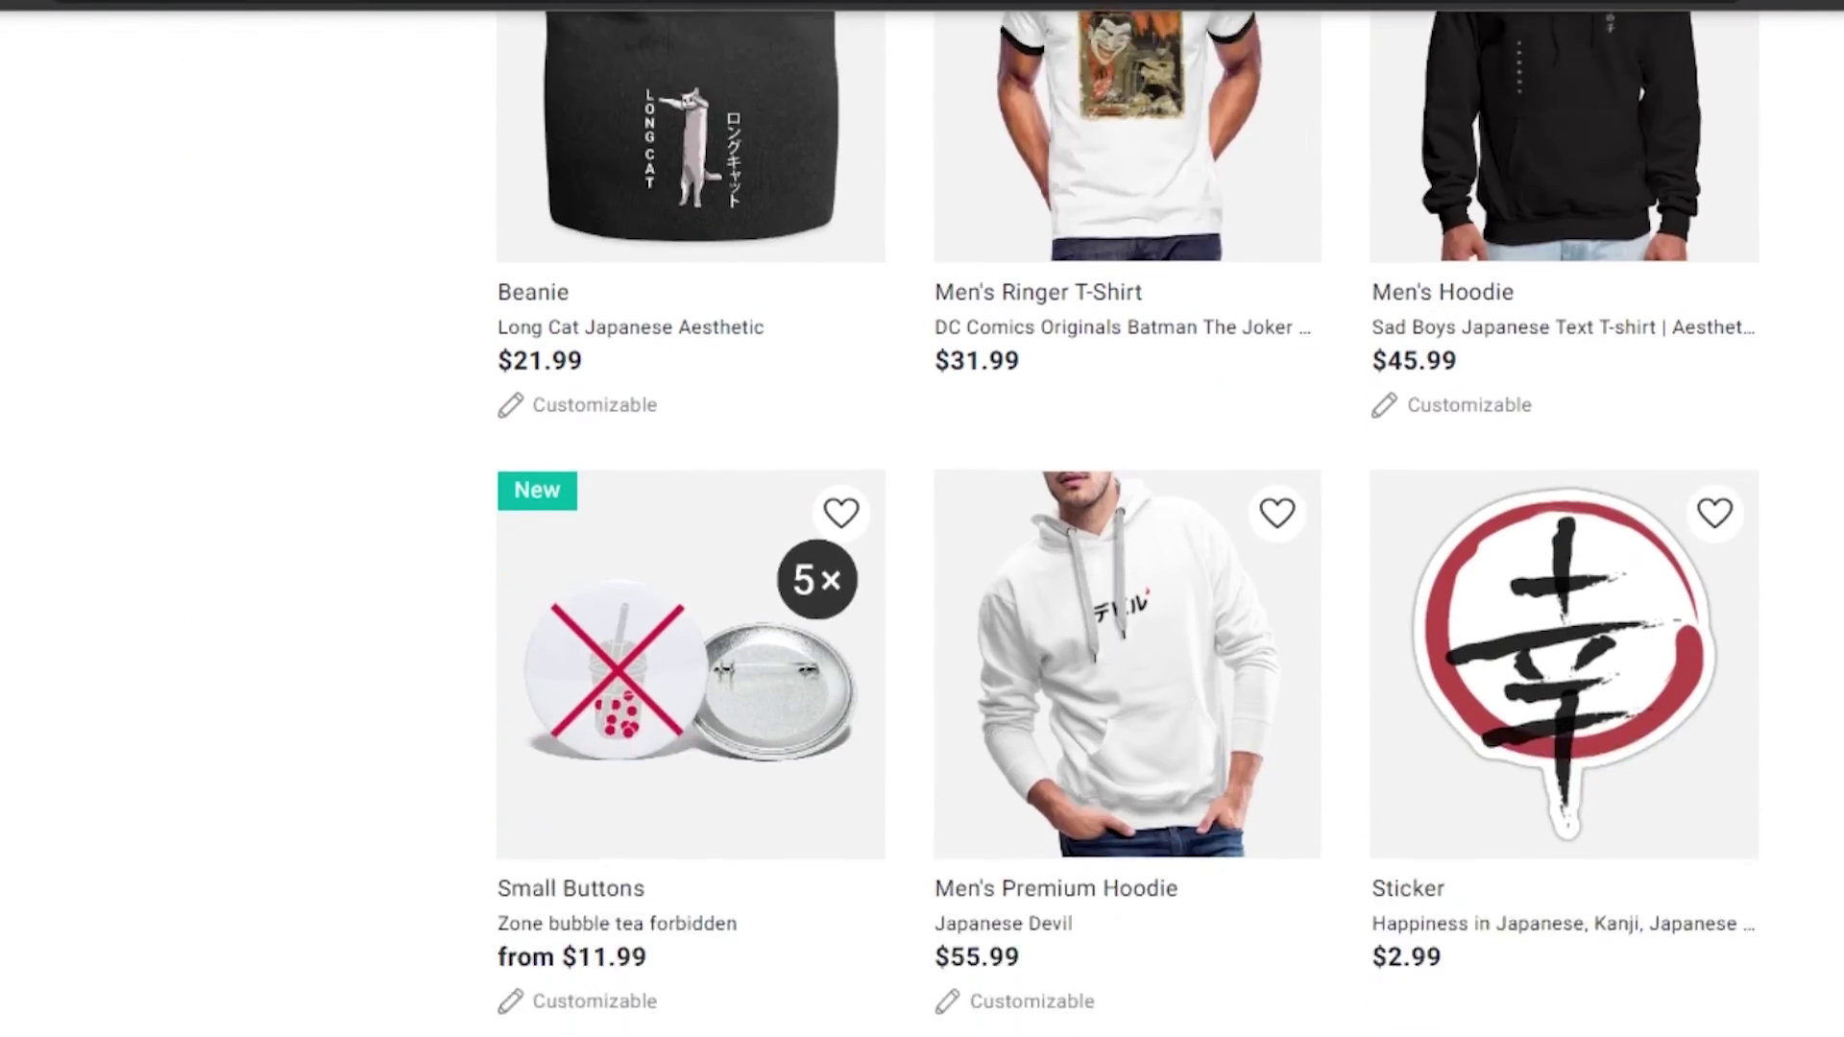
{"action": "scroll", "coordinate": [1127, 566], "scroll_direction": "down", "scroll_amount": 6}
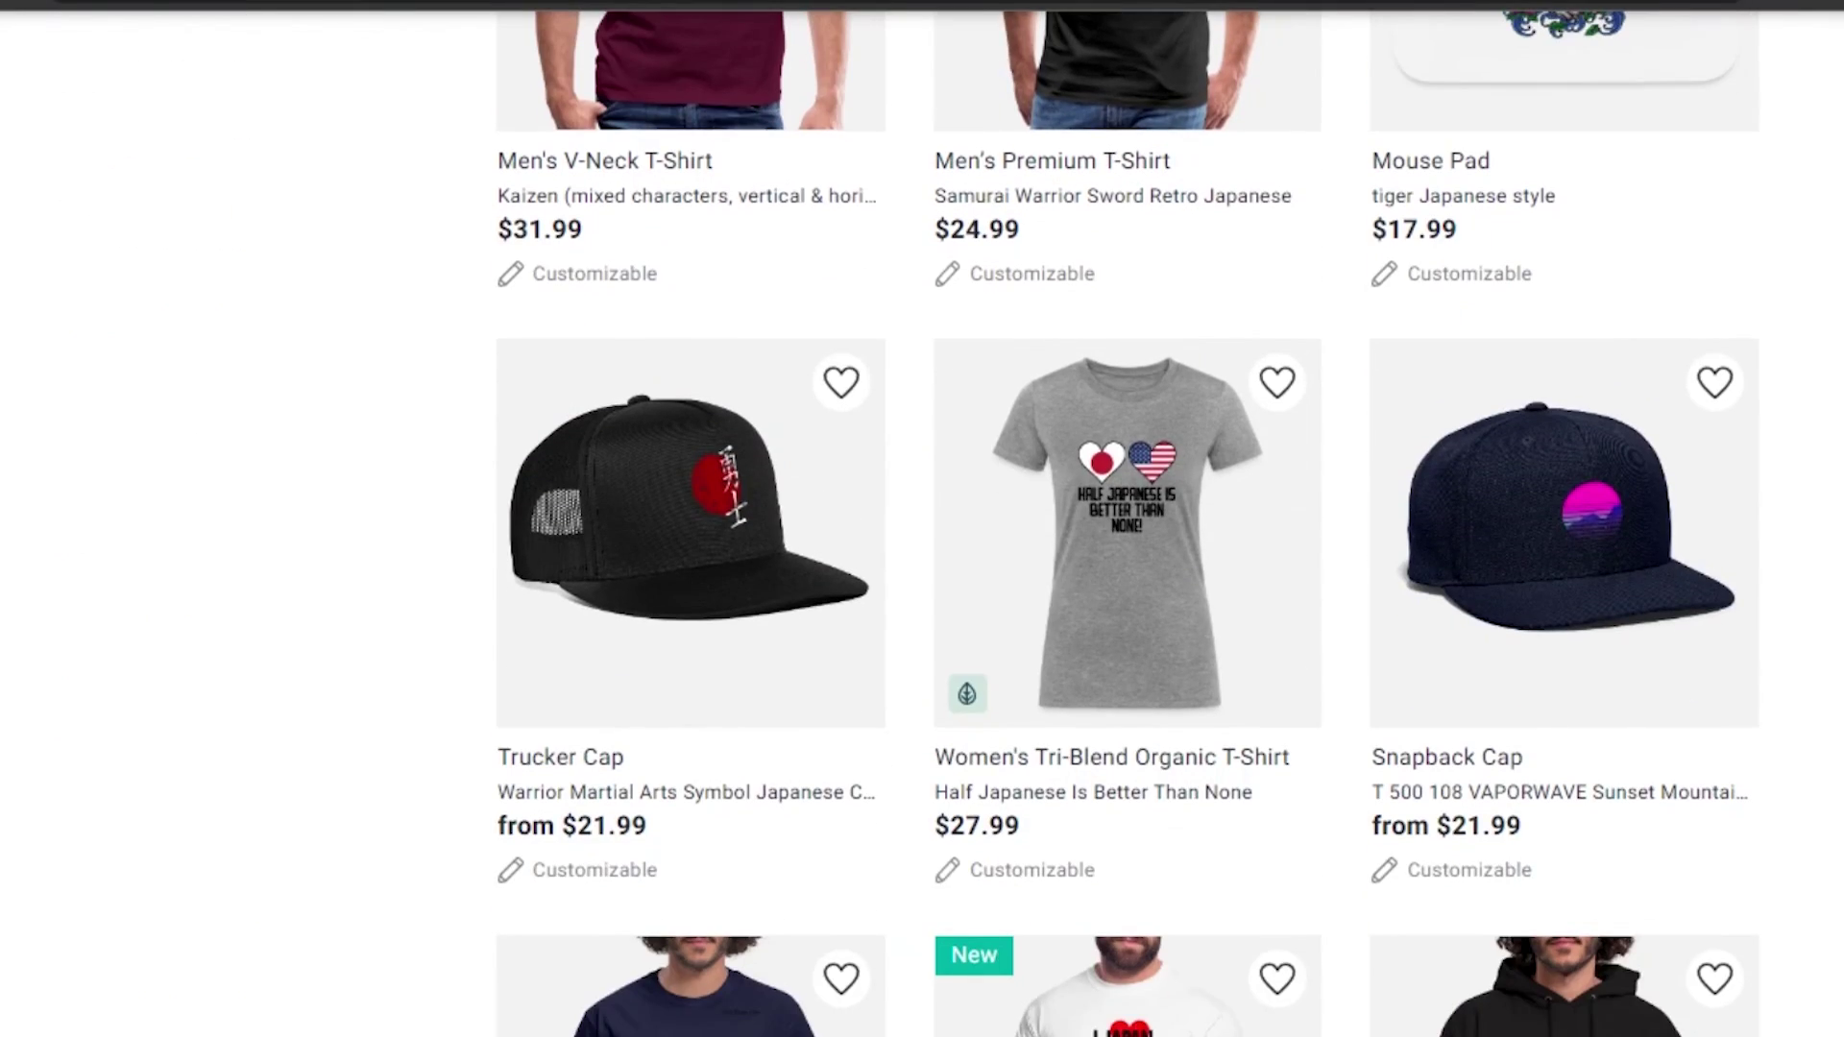
{"action": "scroll", "coordinate": [1128, 566], "scroll_direction": "up", "scroll_amount": 15}
{"action": "scroll", "coordinate": [1128, 567], "scroll_direction": "up", "scroll_amount": 10}
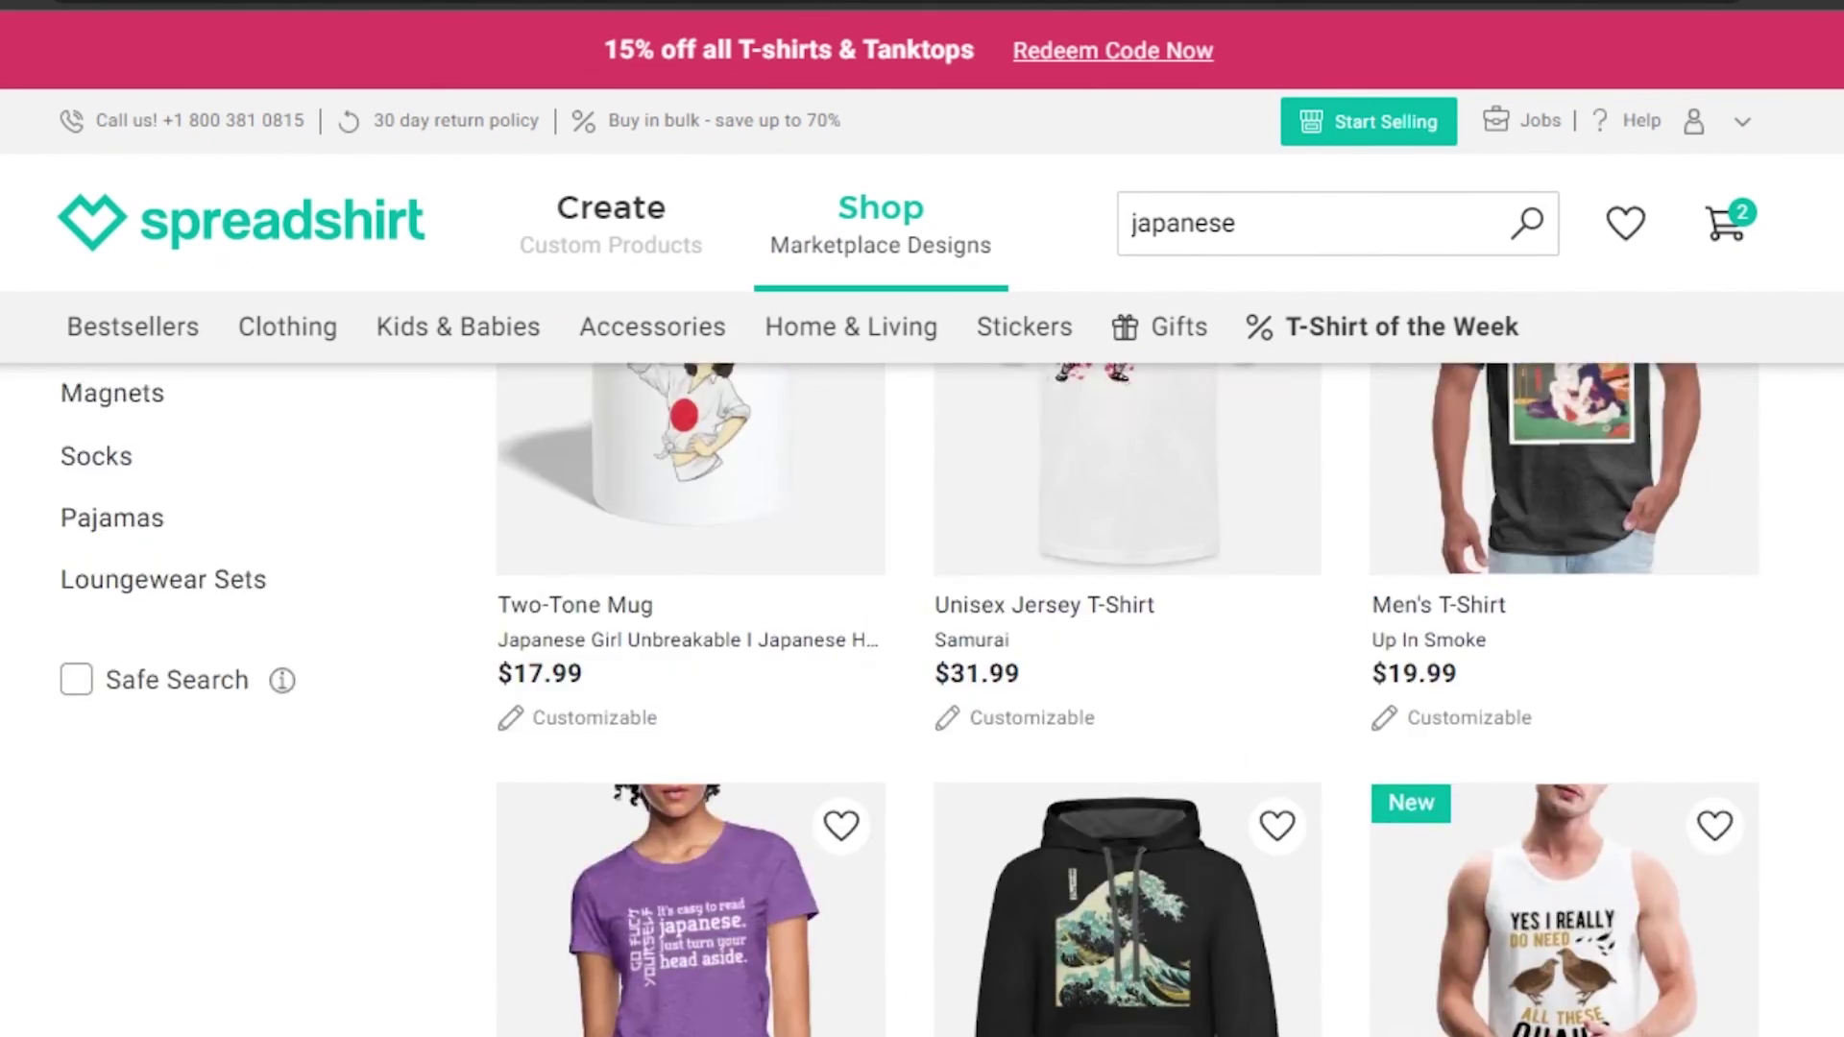
{"action": "scroll", "coordinate": [1127, 567], "scroll_direction": "up", "scroll_amount": 7}
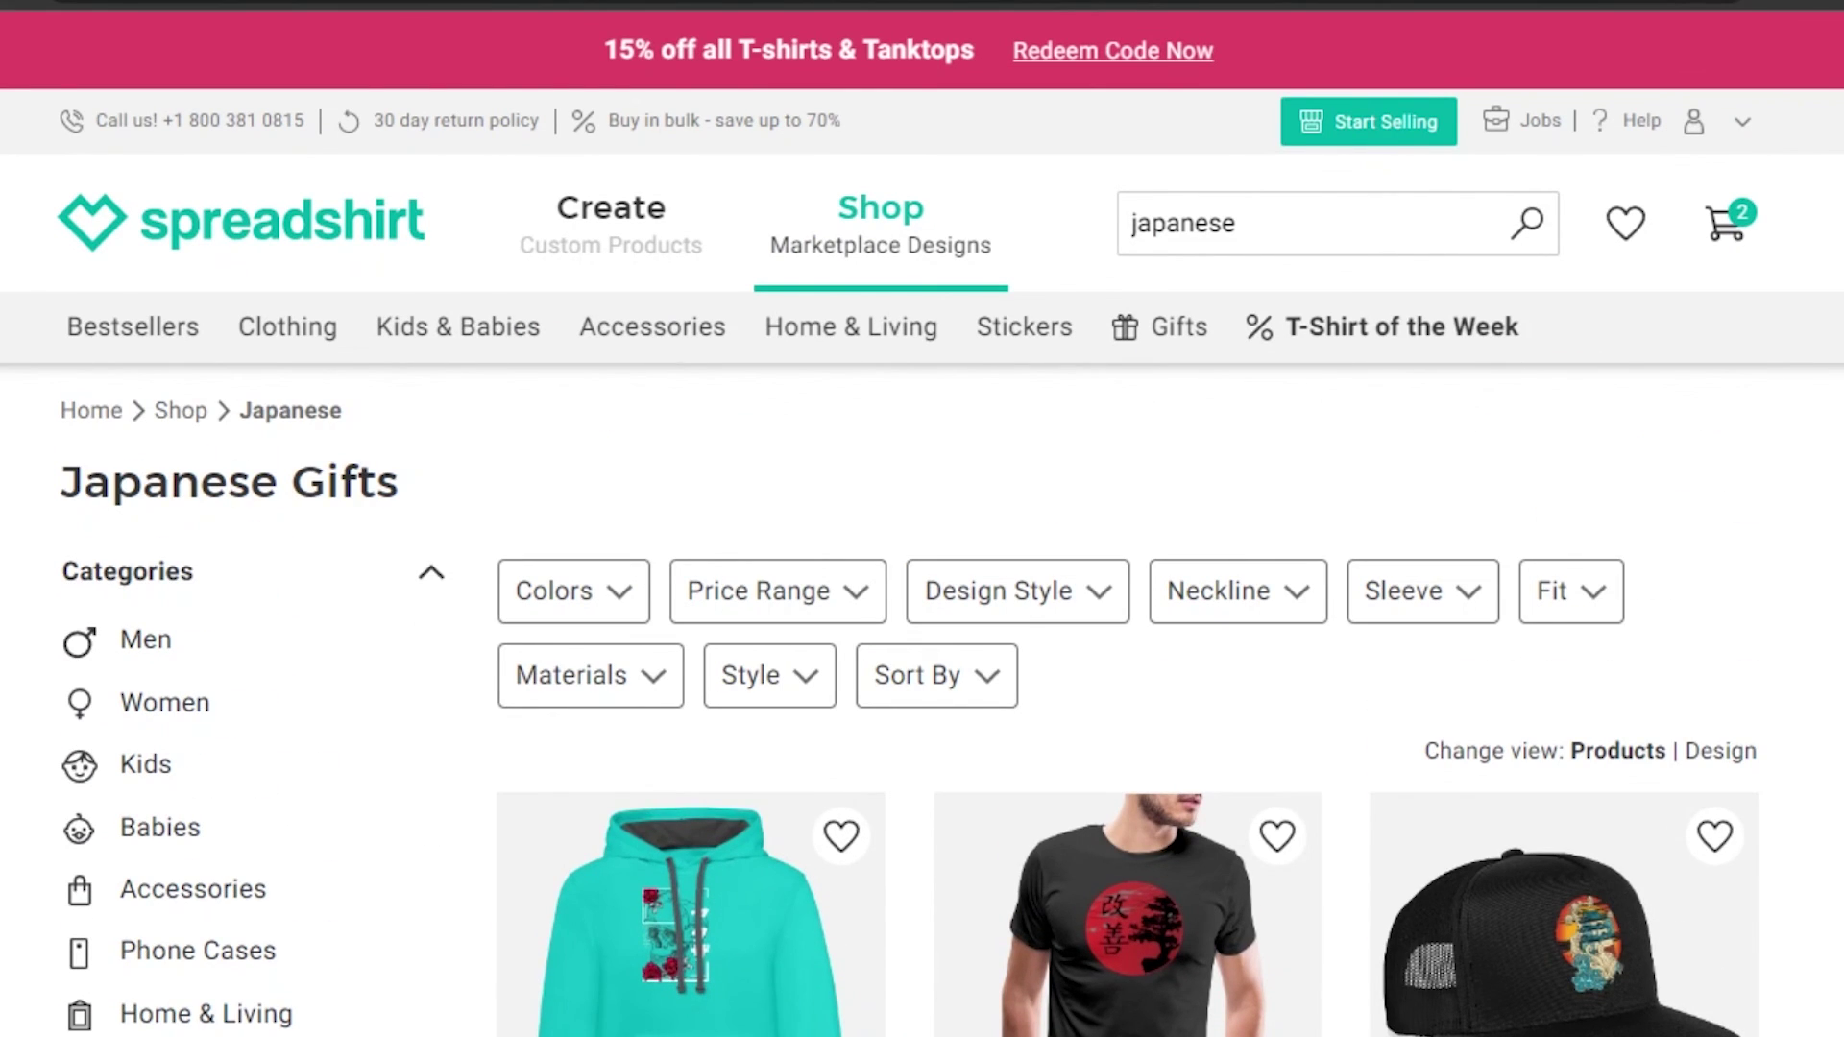
{"action": "scroll", "coordinate": [1612, 555], "scroll_direction": "down", "scroll_amount": 8}
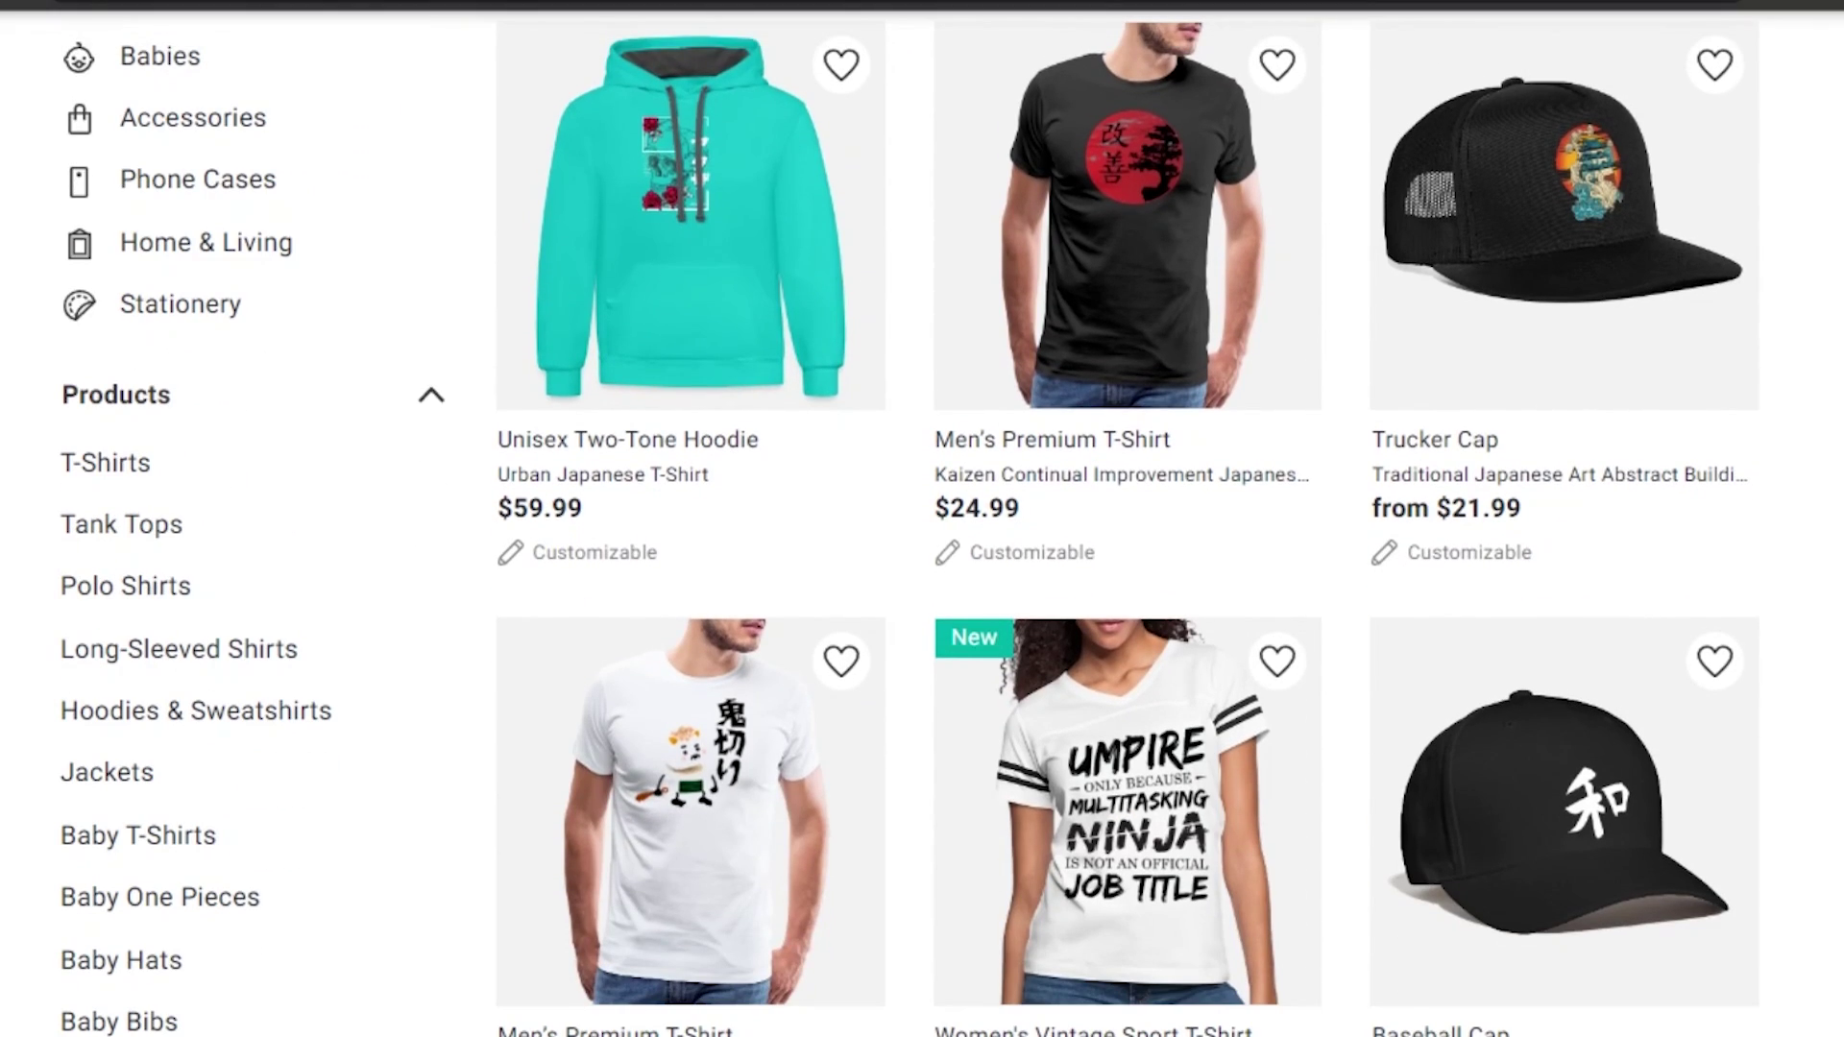